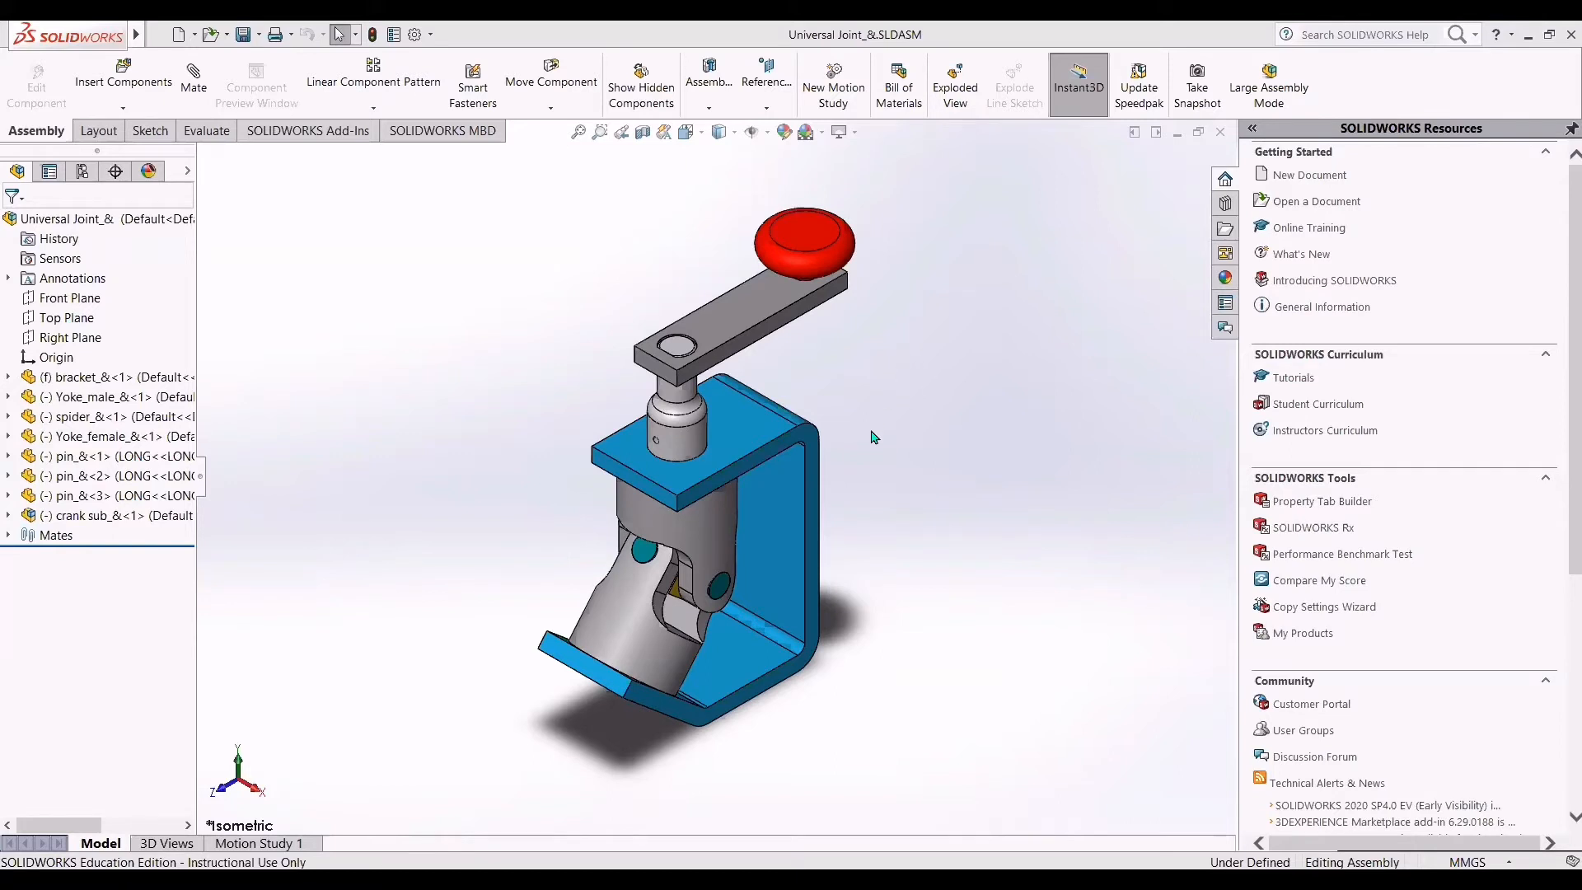
Step: Turn the crank of the completed universal joint assembly to see how the joint moves
scroll(882, 433, "up", 5)
scroll(883, 435, "down", 3)
scroll(676, 464, "down", 2)
scroll(491, 633, "up", 3)
scroll(488, 637, "down", 3)
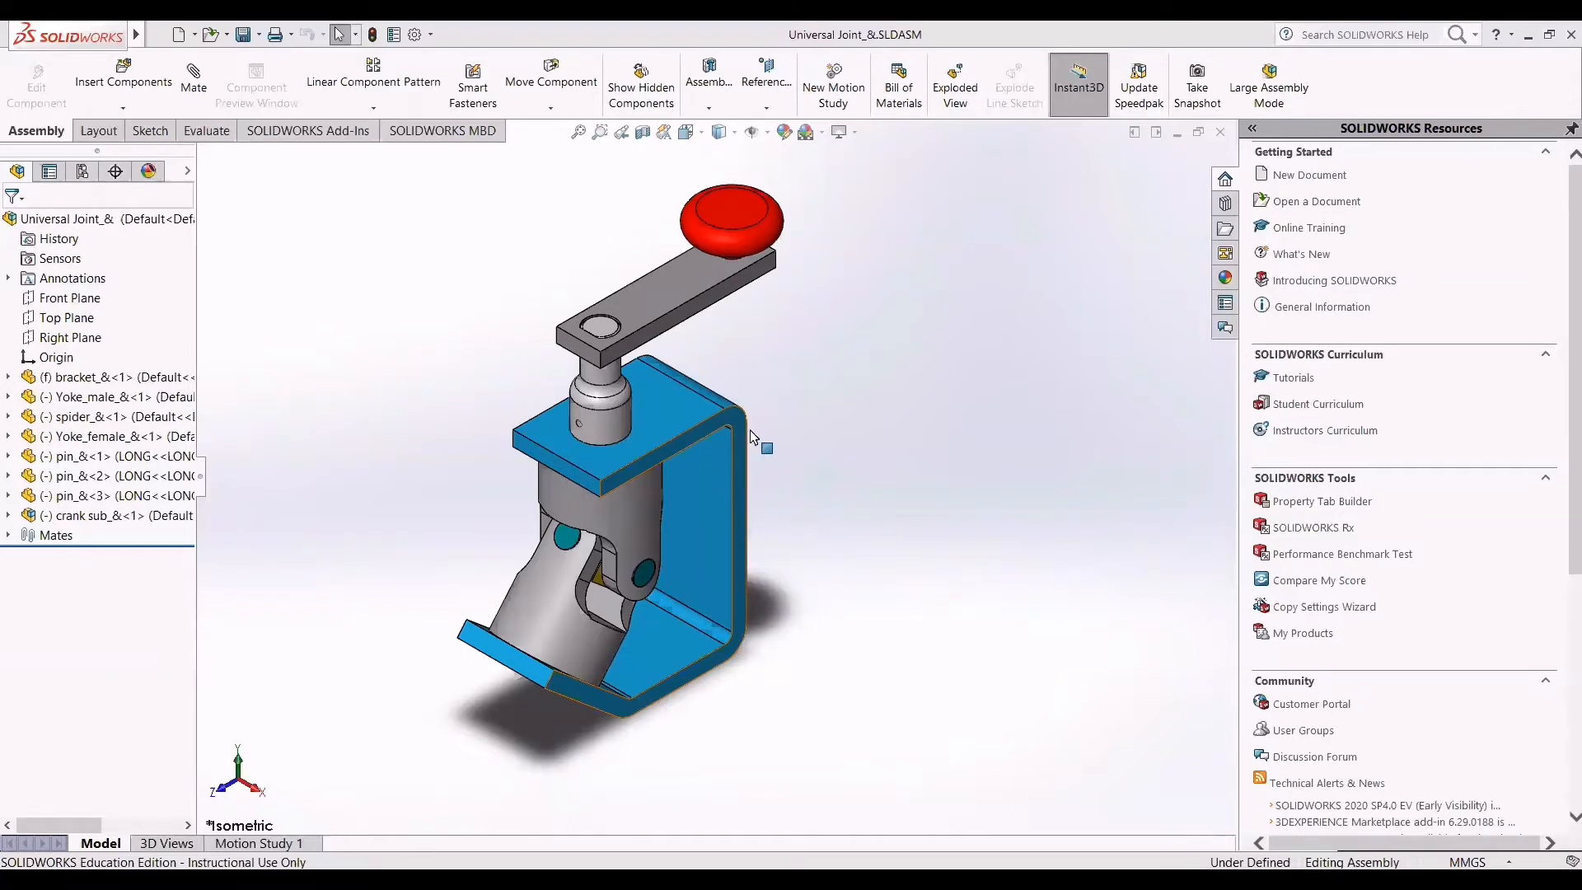
scroll(748, 448, "up", 3)
scroll(757, 443, "down", 2)
mouse_move(717, 297)
middle_mouse_down()
mouse_move(729, 371)
mouse_move(725, 289)
middle_mouse_up()
left_click_drag(726, 288, 822, 382)
left_click(822, 383)
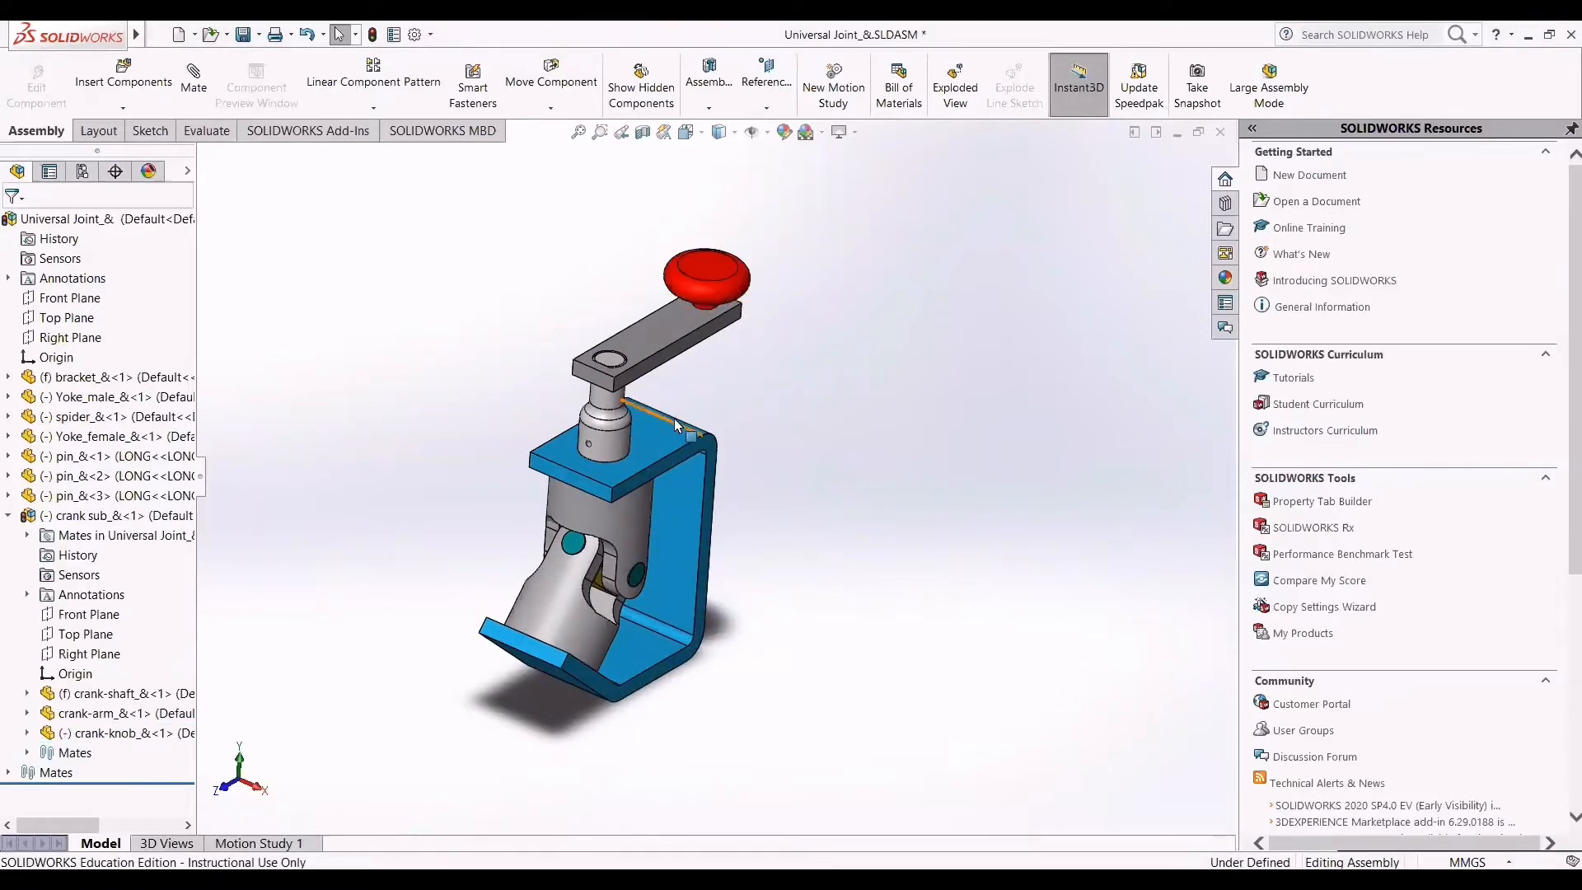
Step: Examine the bracket, yokes, spider and pins from several sides, and swing the crank arm to another position to check the joint's motion
scroll(659, 386, "down", 2)
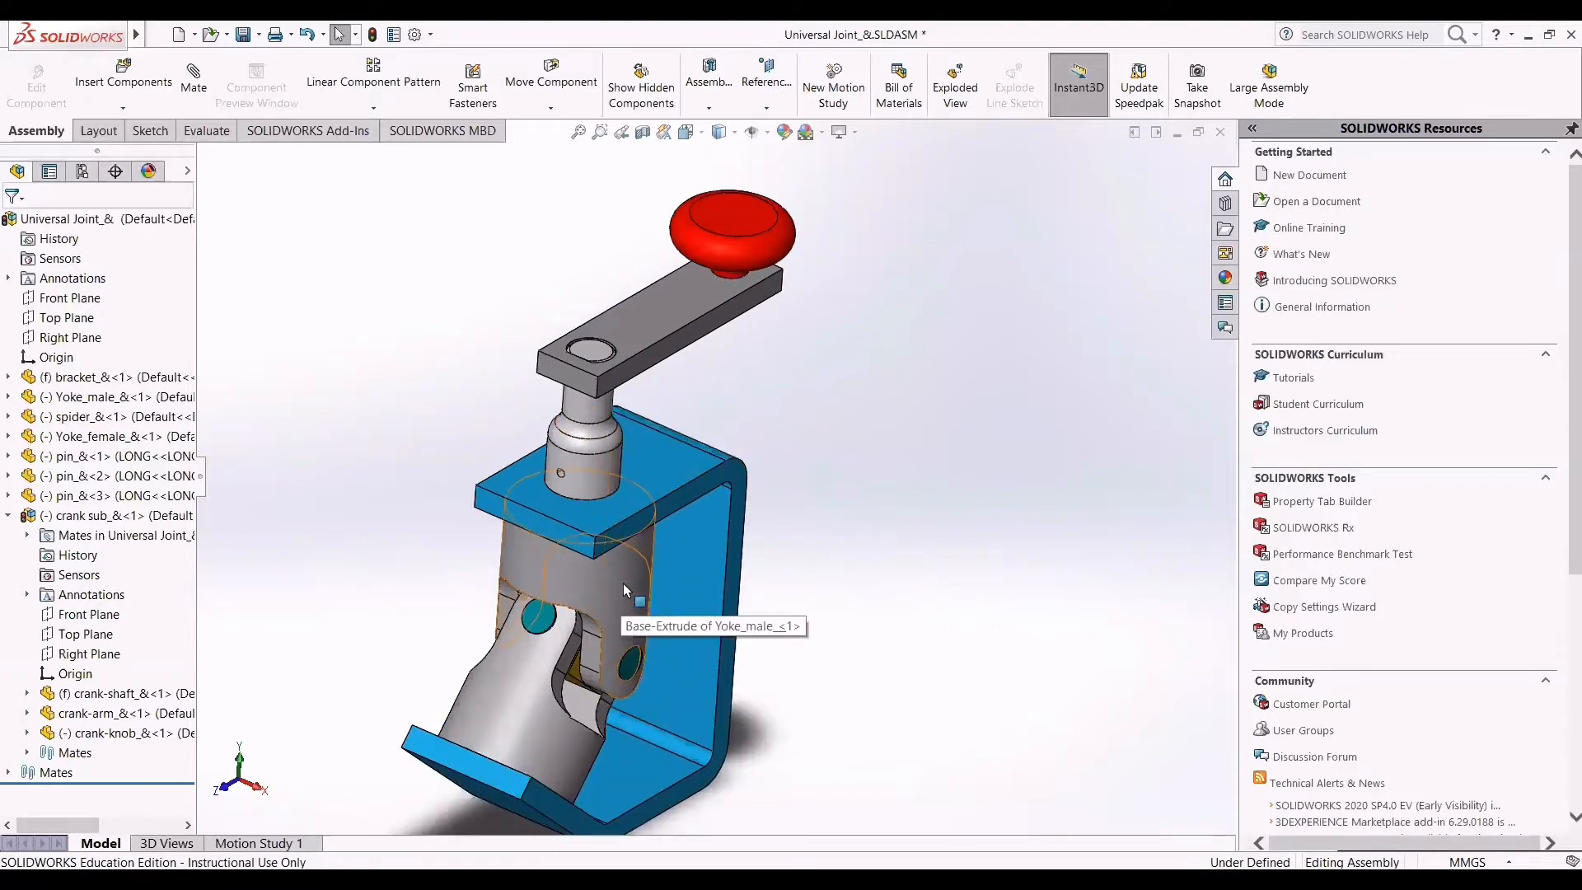
scroll(712, 565, "up", 1)
scroll(712, 566, "up", 1)
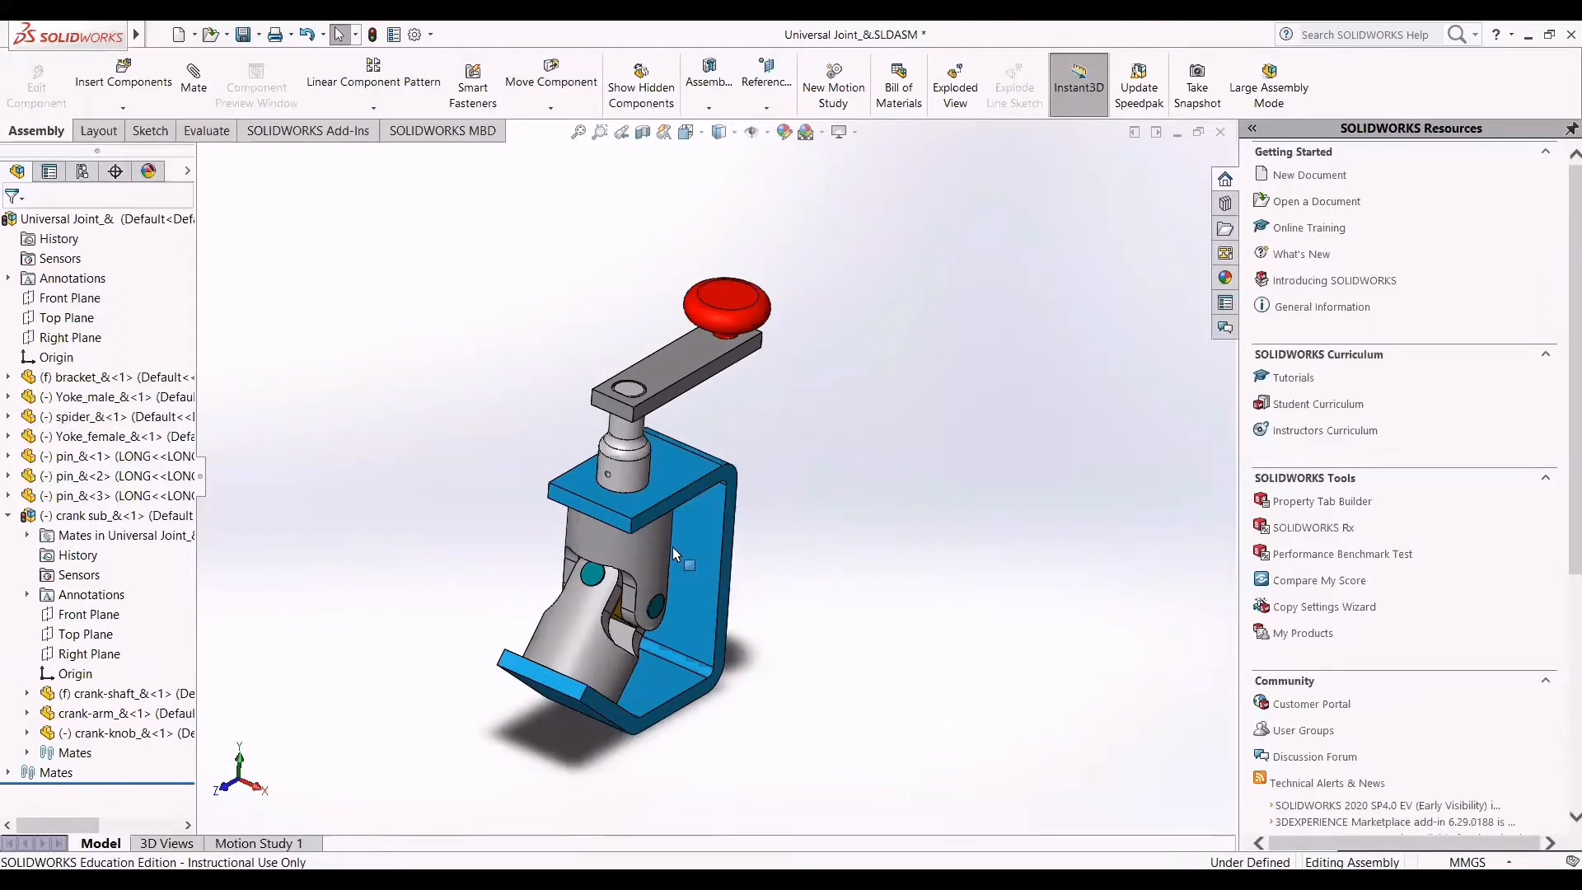
scroll(686, 643, "down", 1)
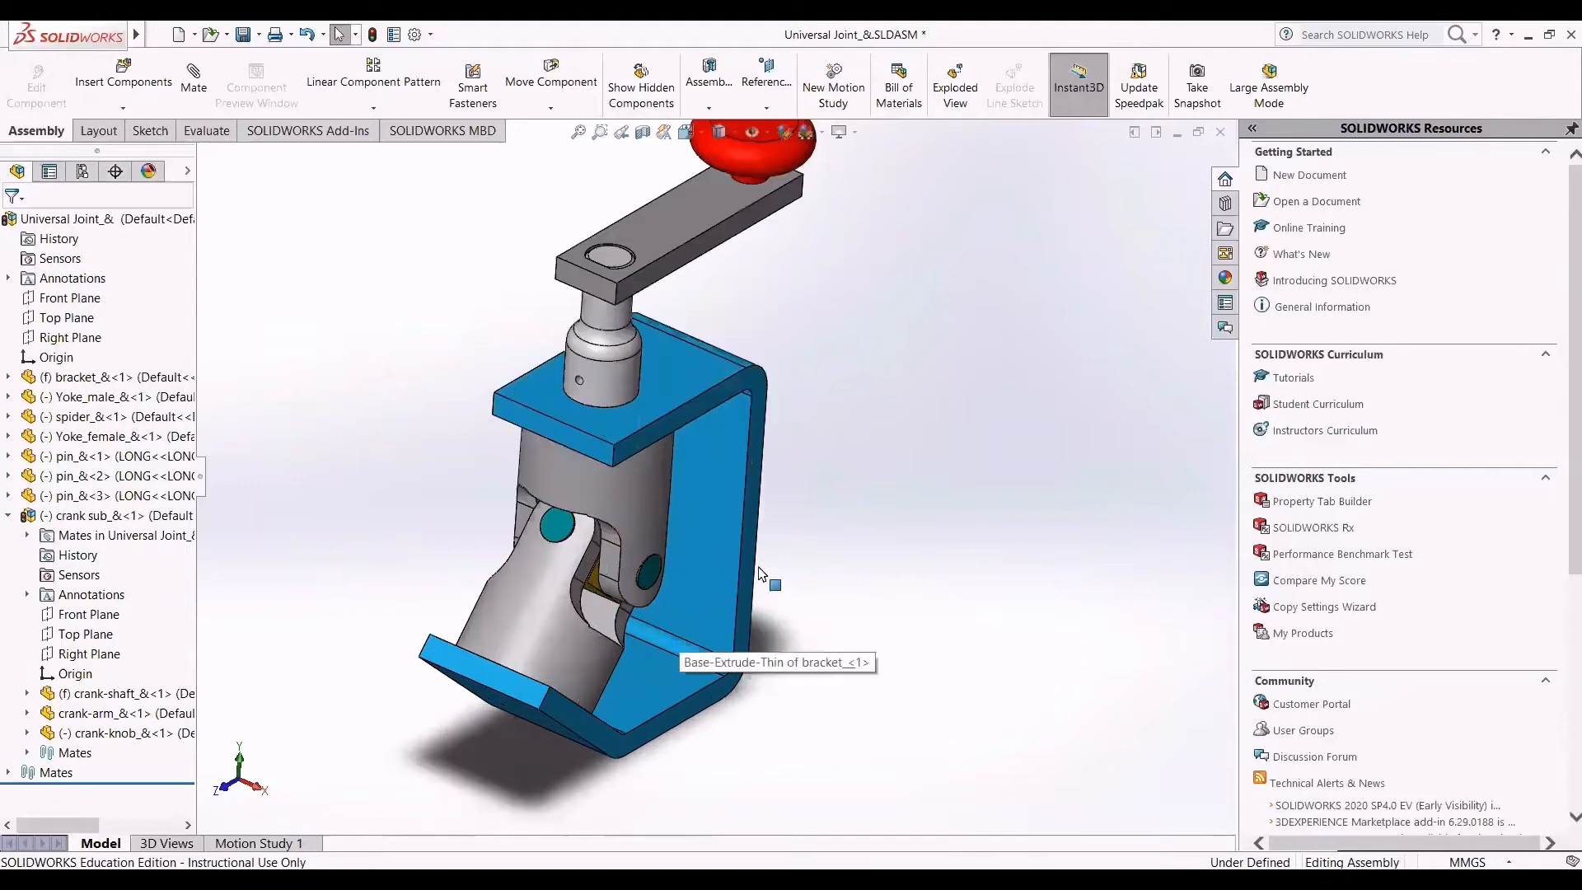
scroll(697, 355, "up", 1)
middle_click_drag(717, 239, 646, 541)
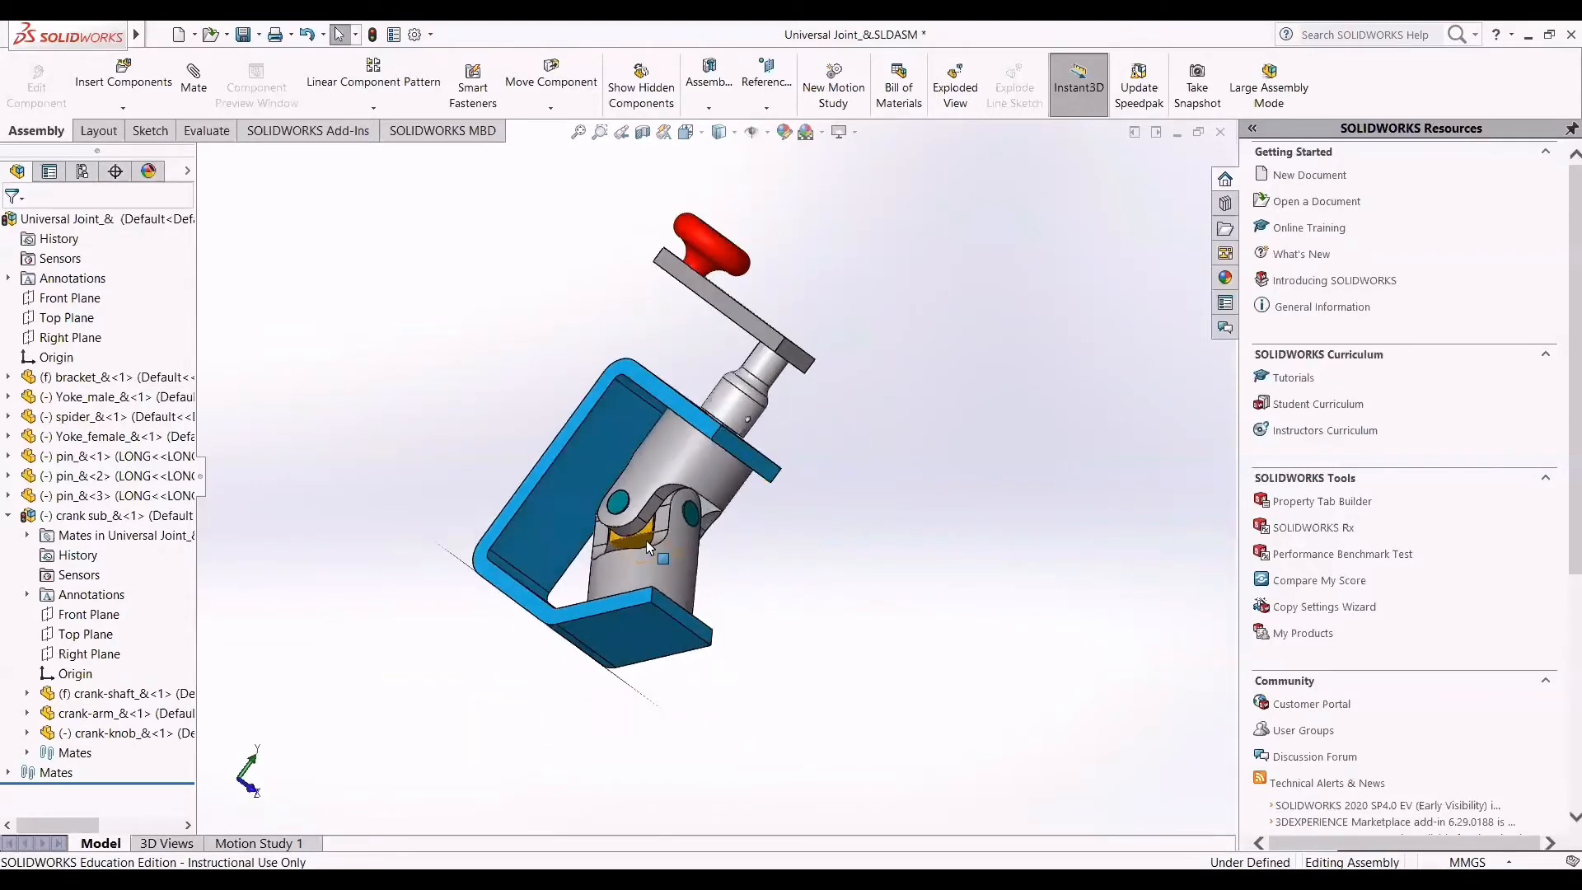
scroll(627, 515, "down", 3)
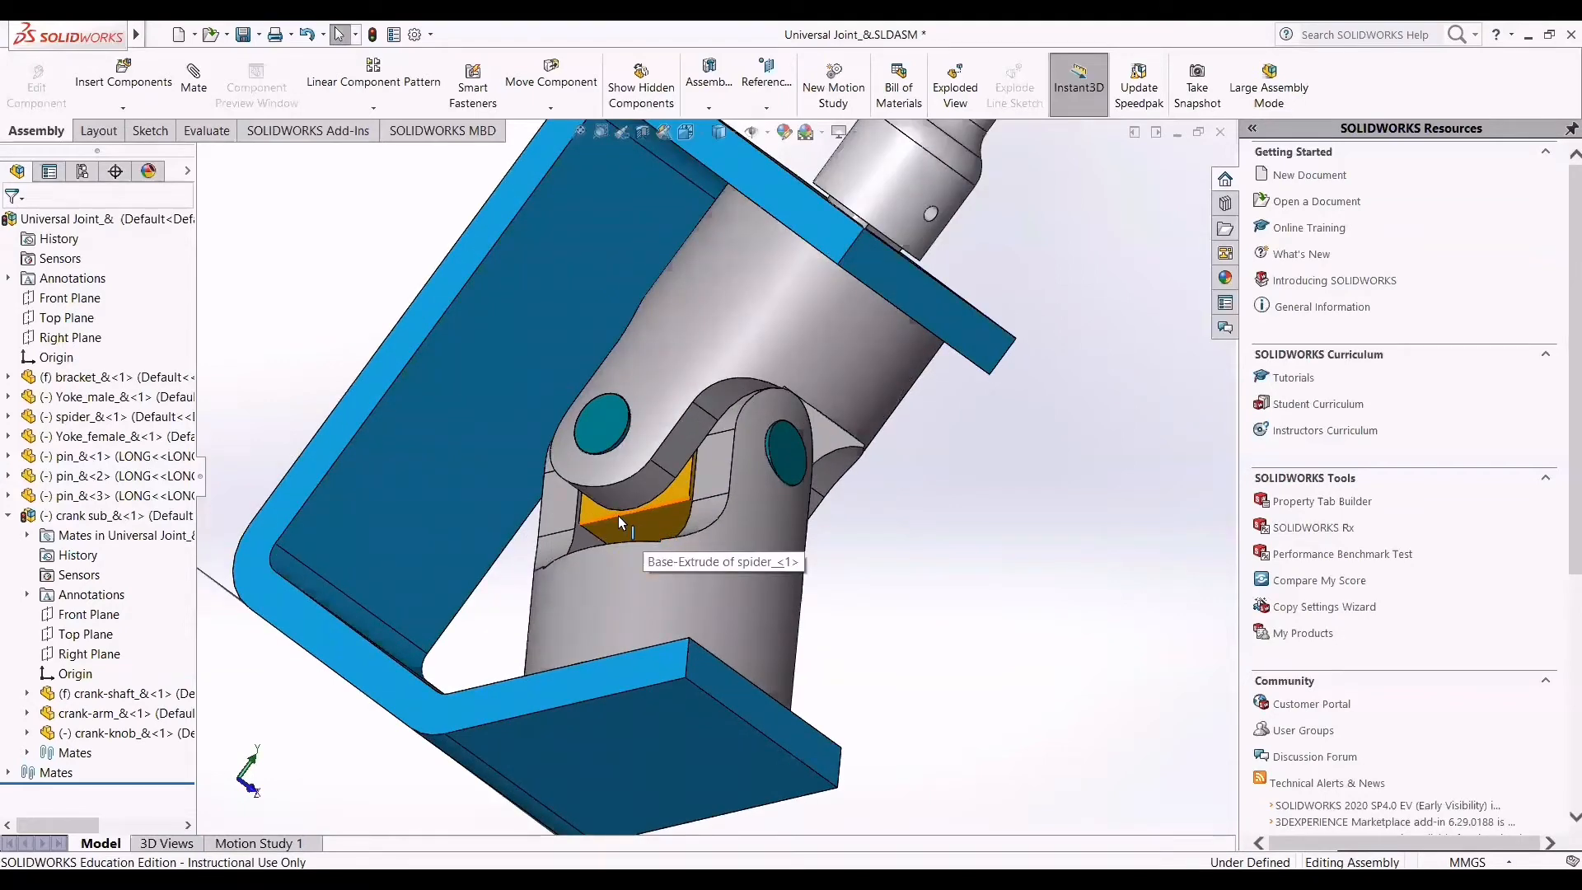
scroll(621, 519, "up", 2)
middle_click_drag(689, 565, 926, 417)
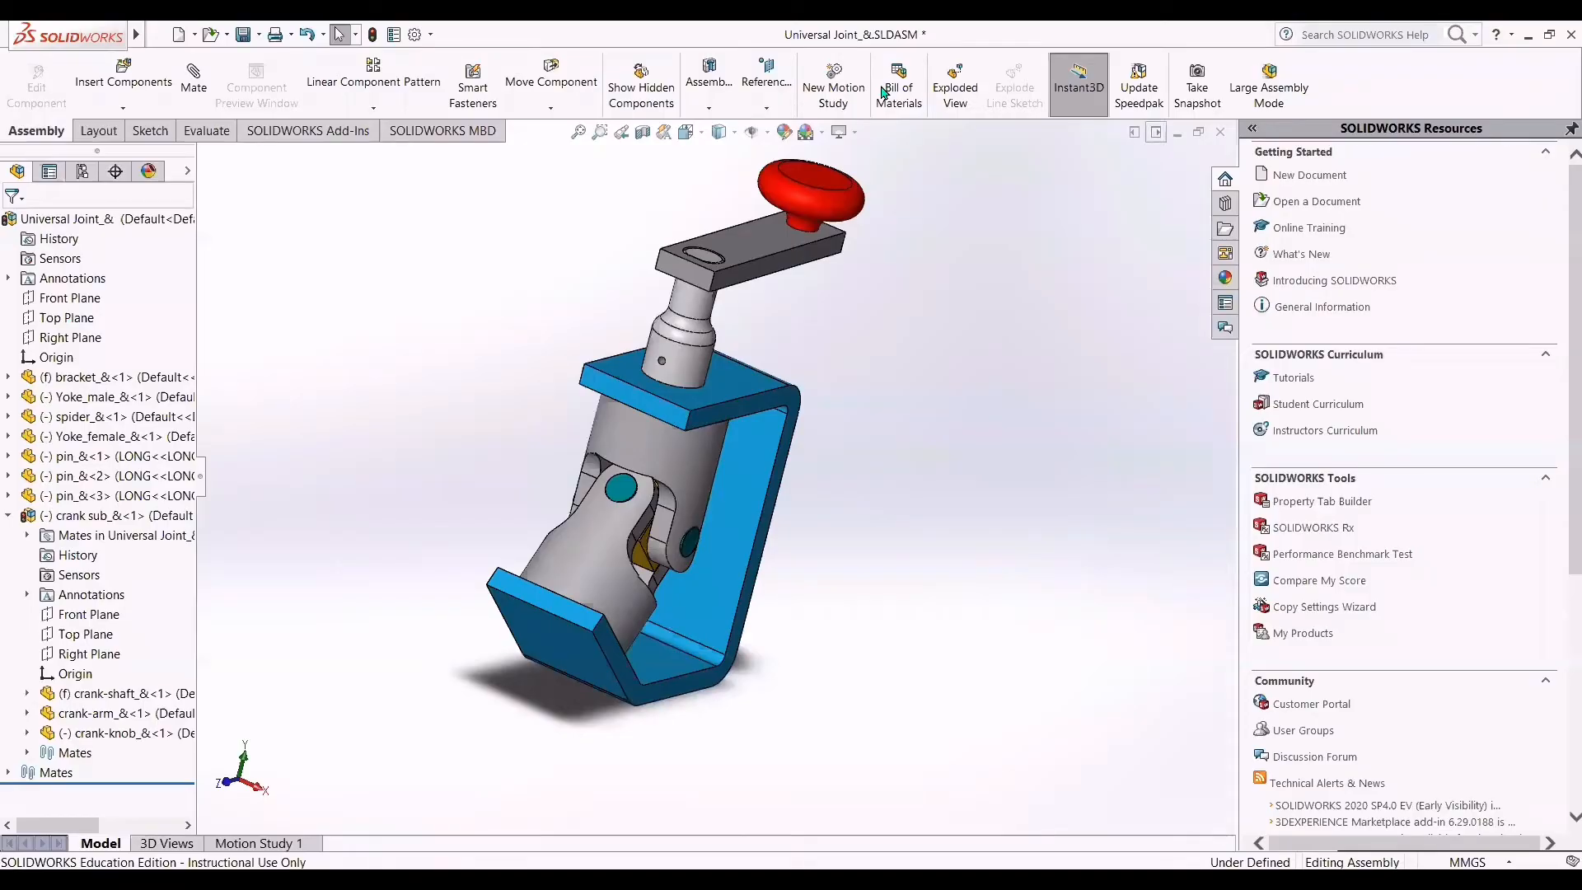
left_click_drag(847, 192, 701, 284)
left_click(889, 268)
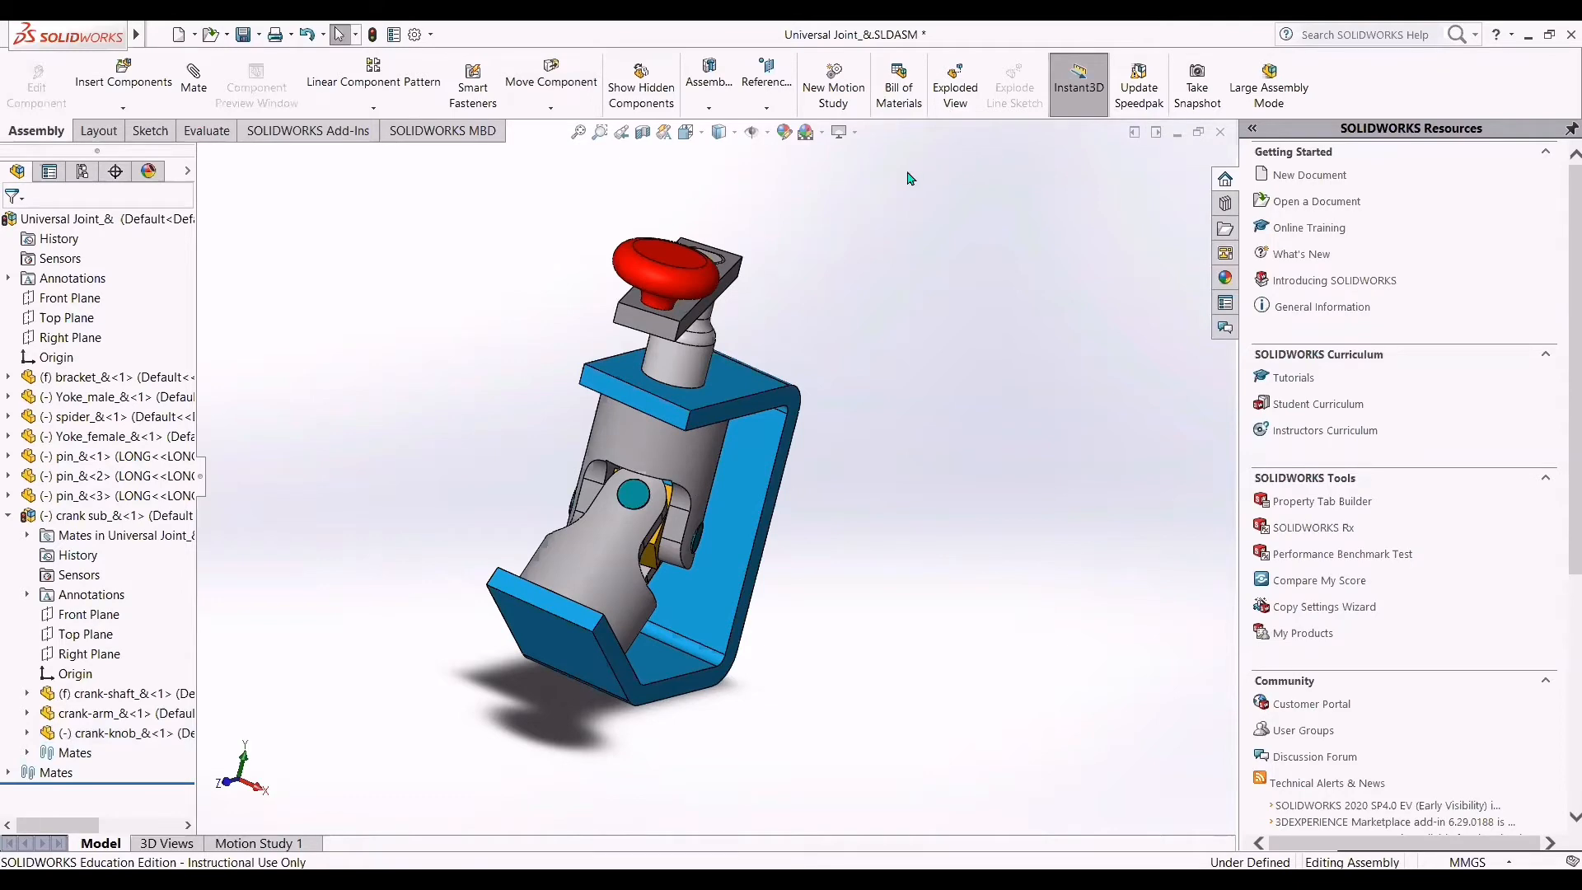
Step: Open the recently used part bracket.sldprt and view the whole bracket
key("r")
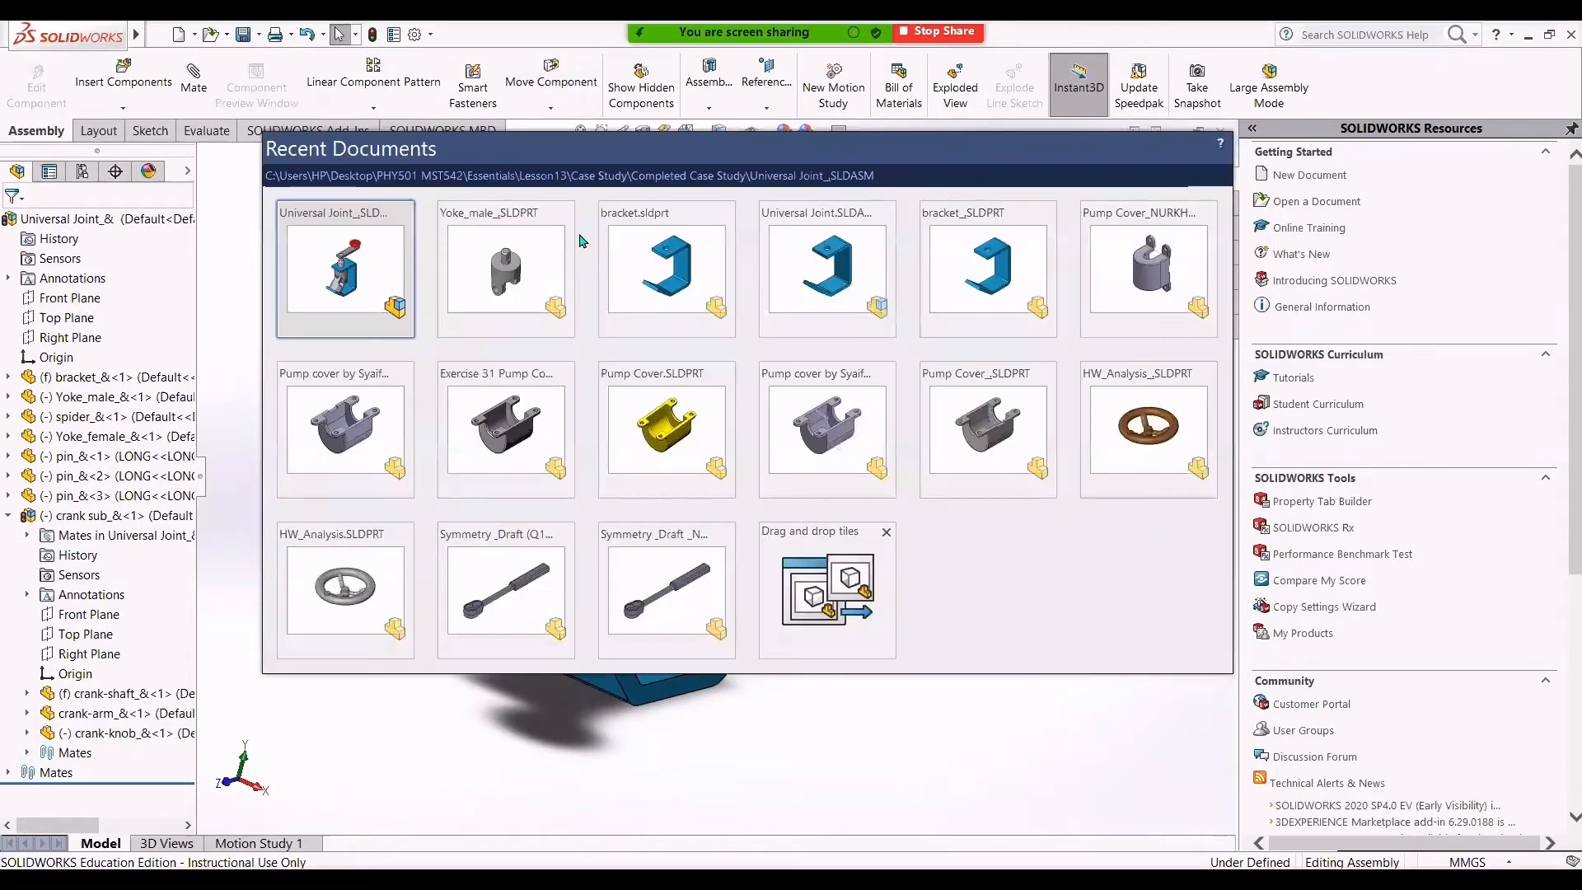
left_click(659, 280)
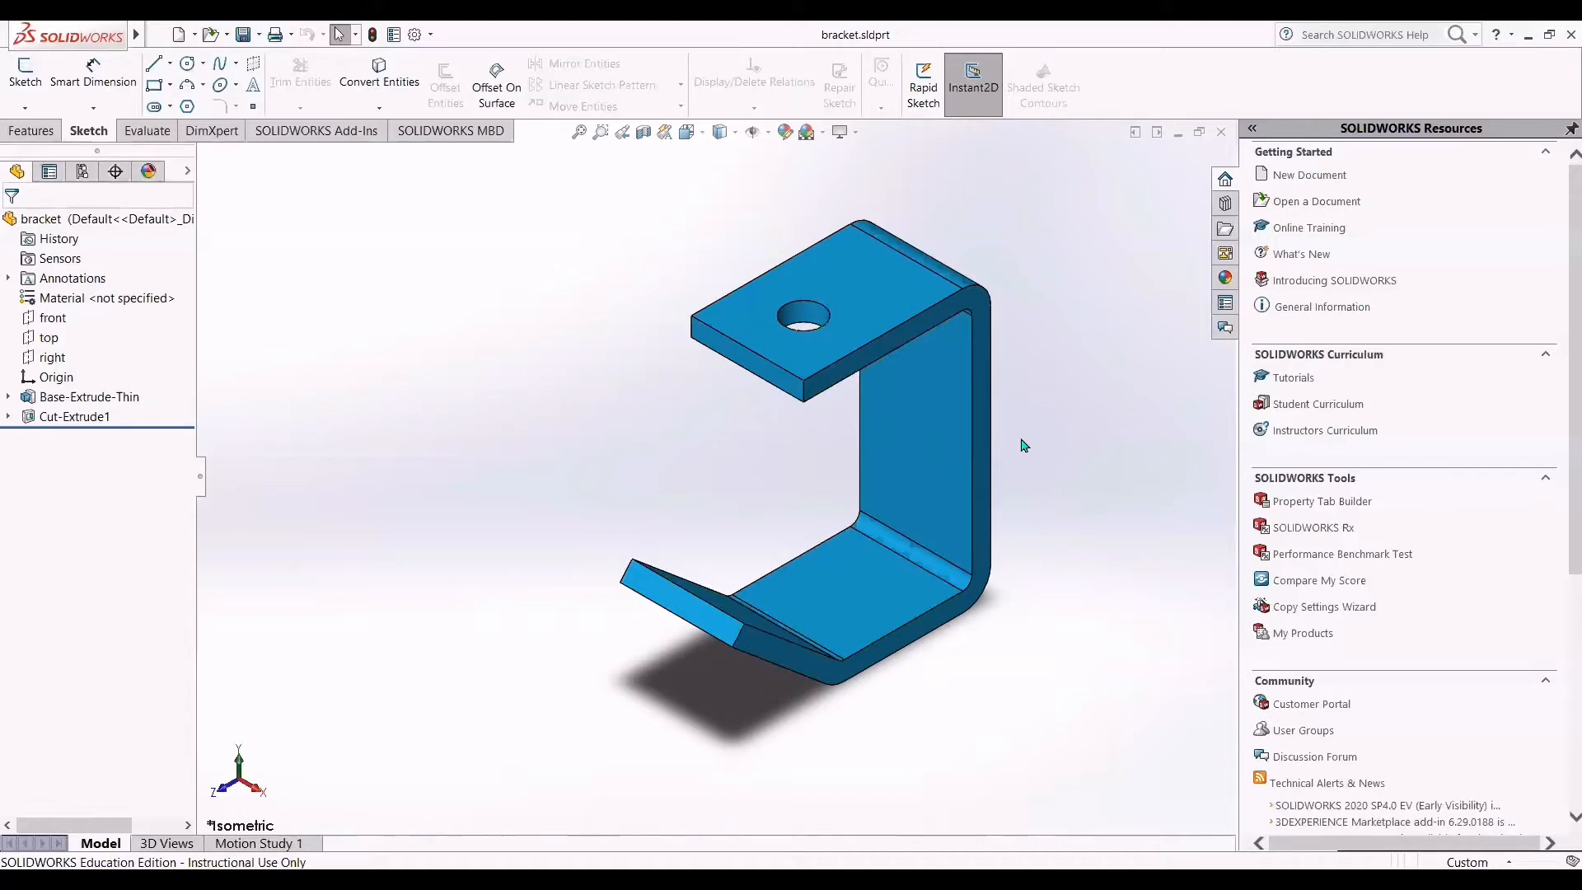
key("z")
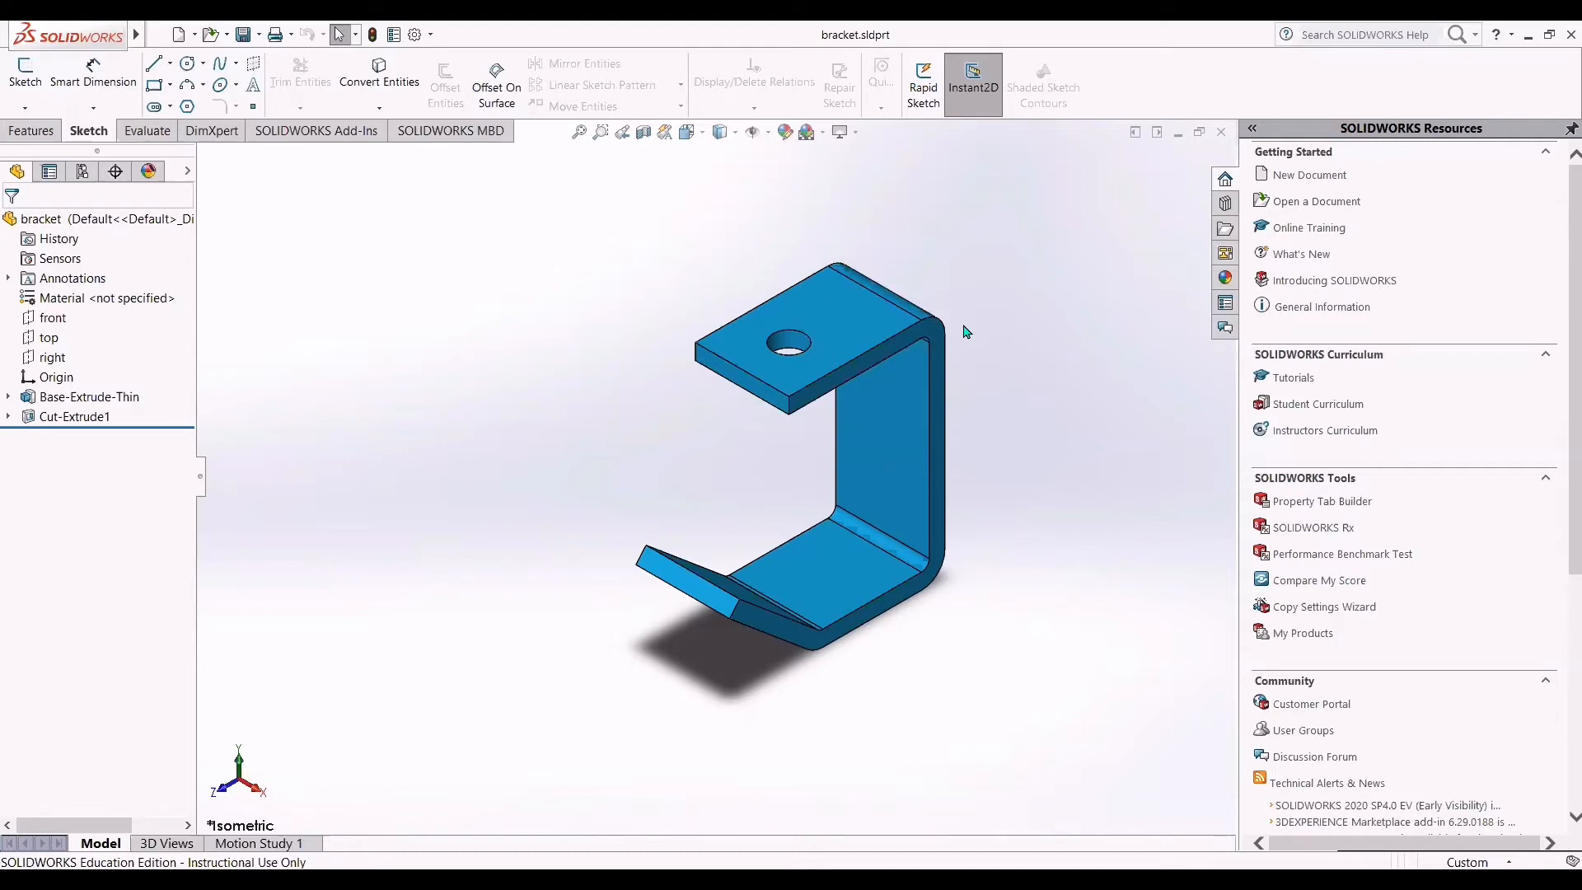
scroll(956, 392, "up", 2)
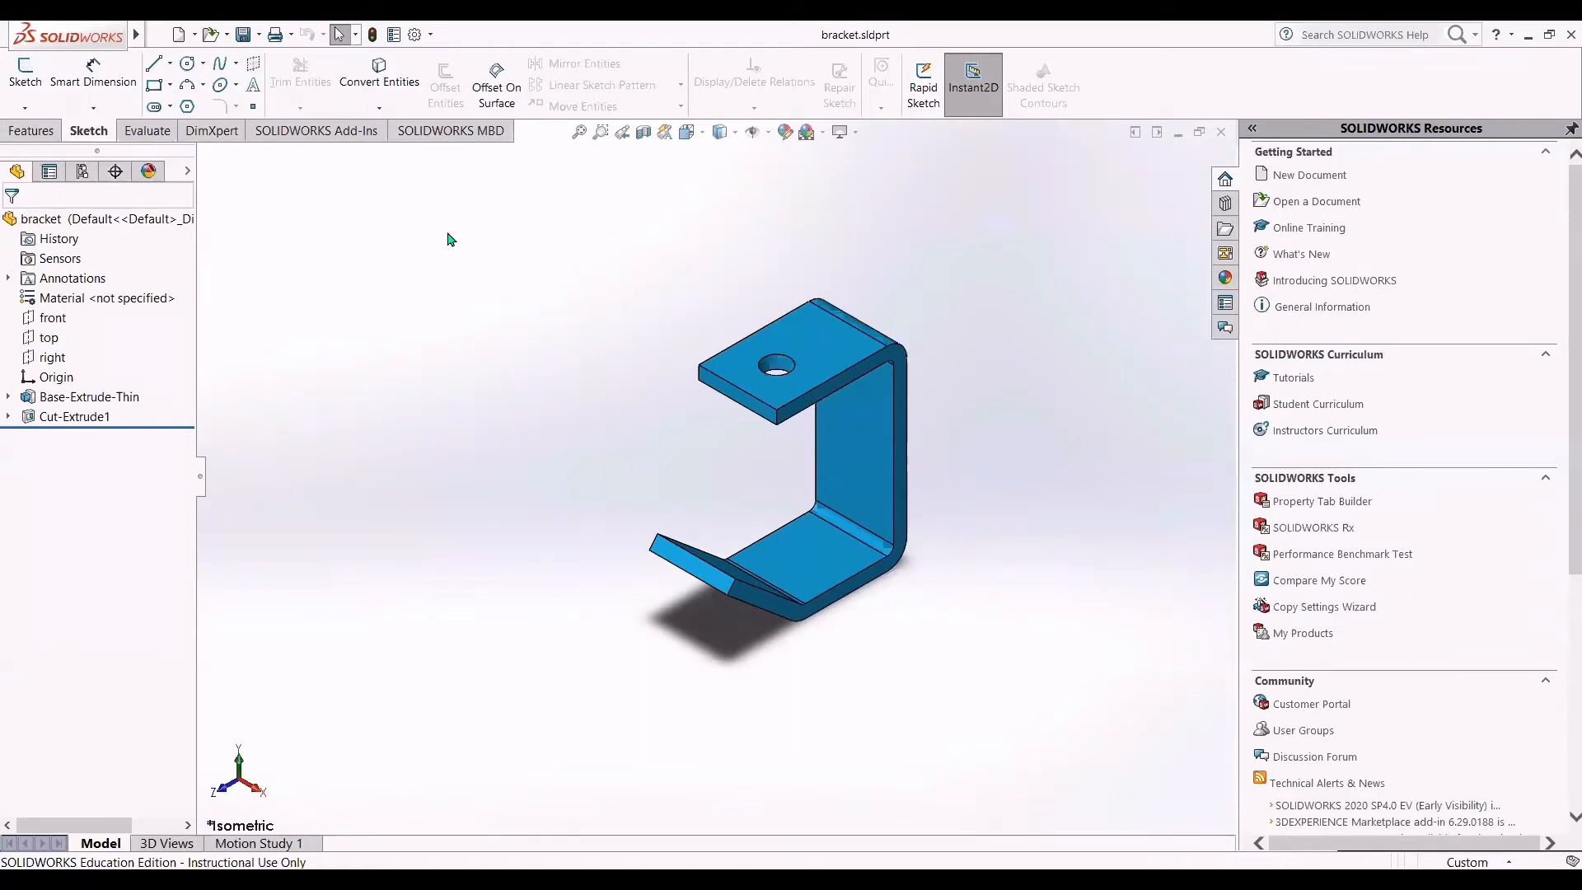
Step: Make a new assembly from the bracket part, placing the bracket at the assembly origin as the first component
left_click(195, 37)
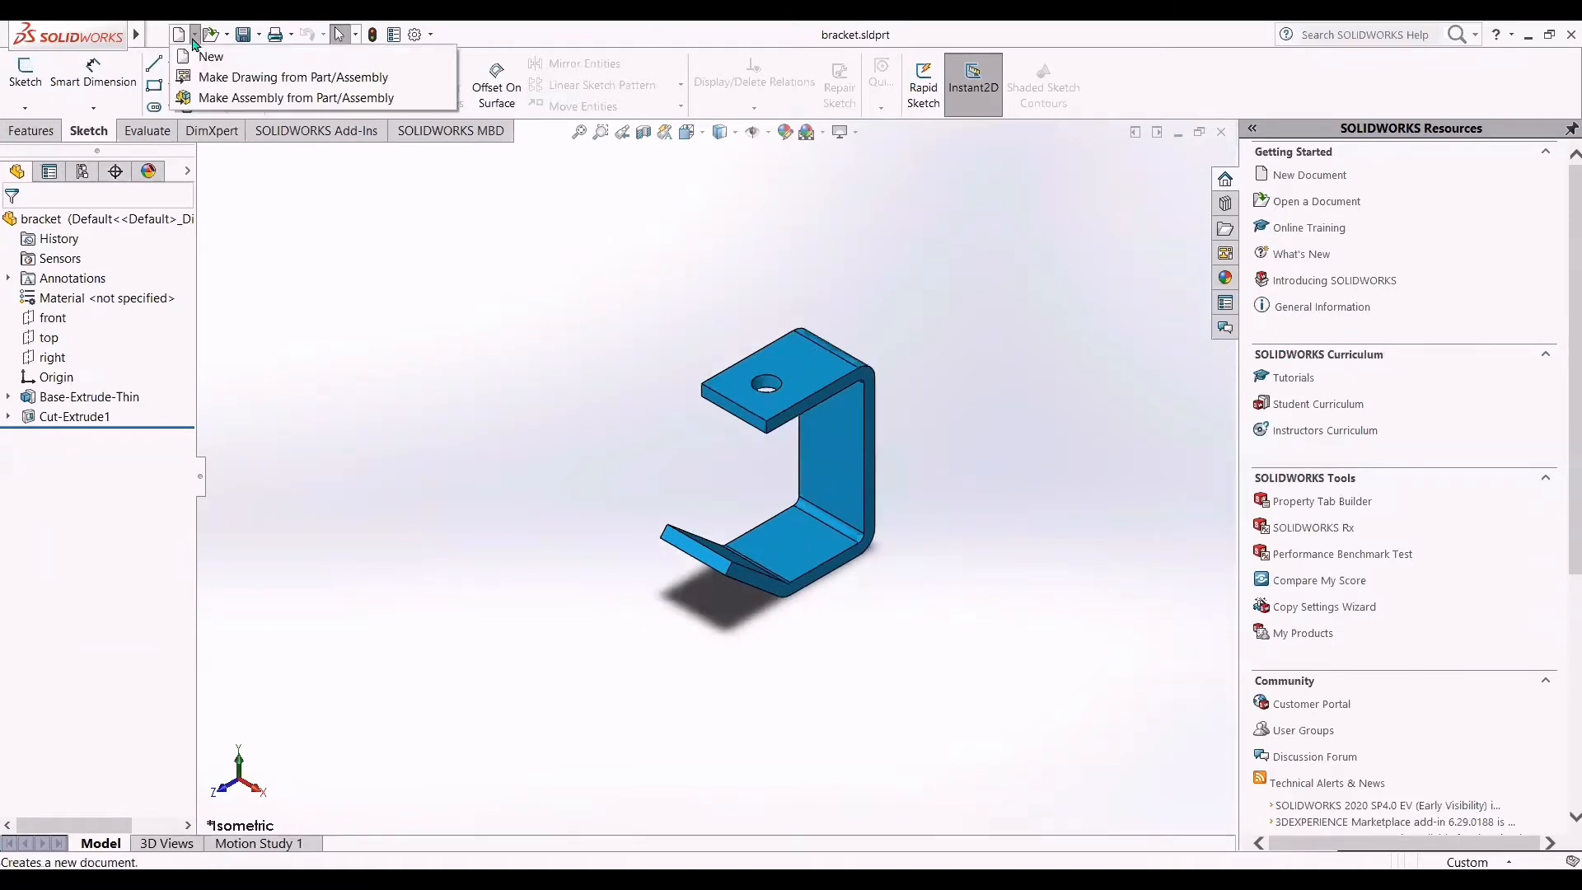
left_click(222, 100)
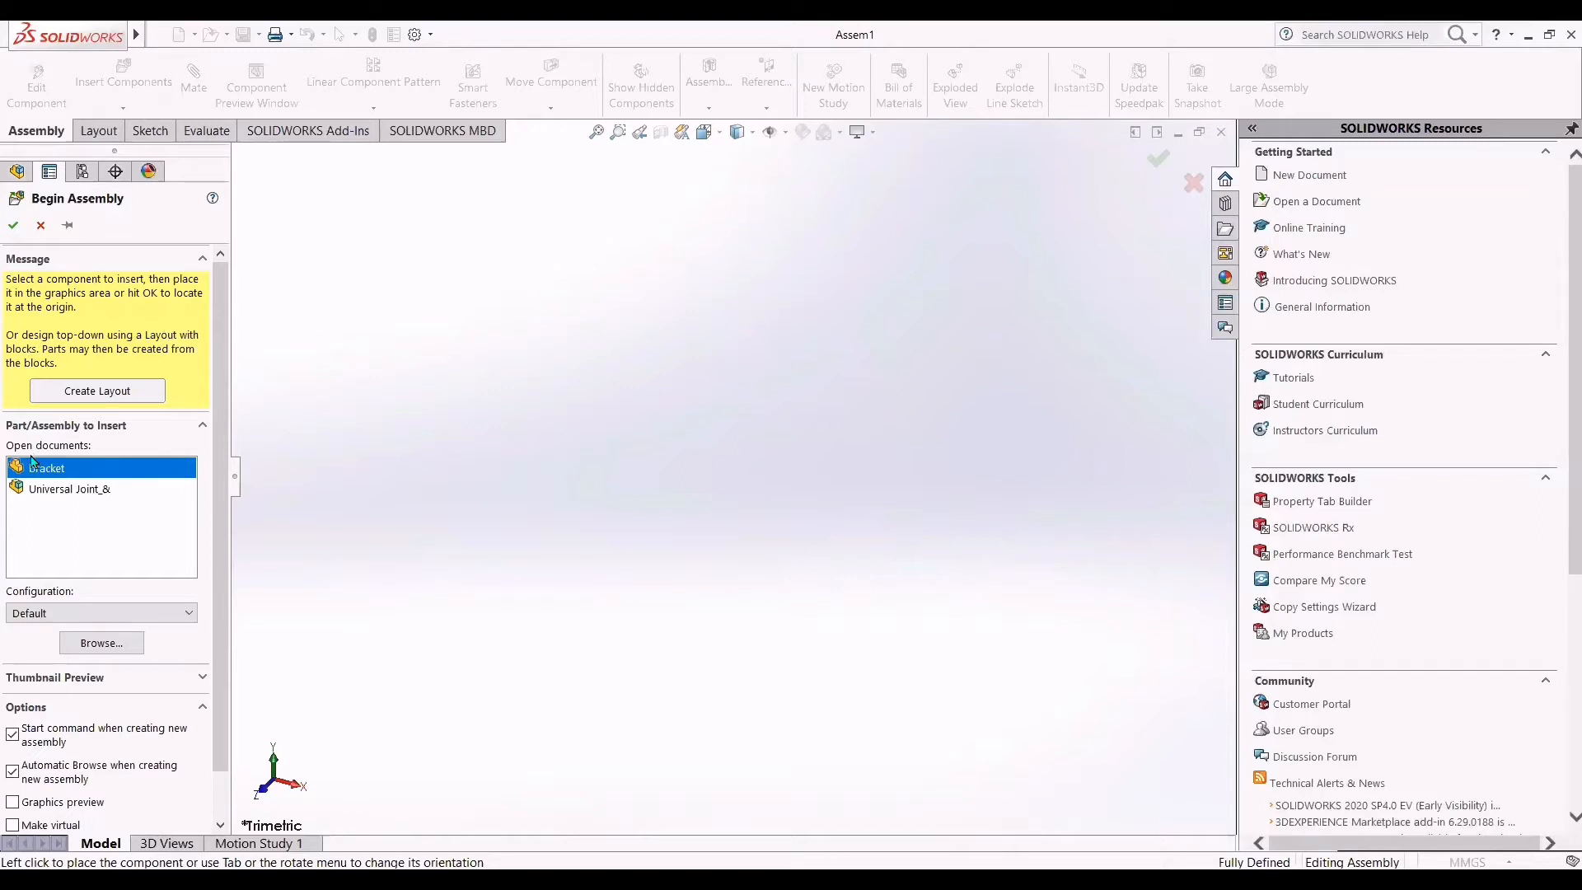
left_click(14, 228)
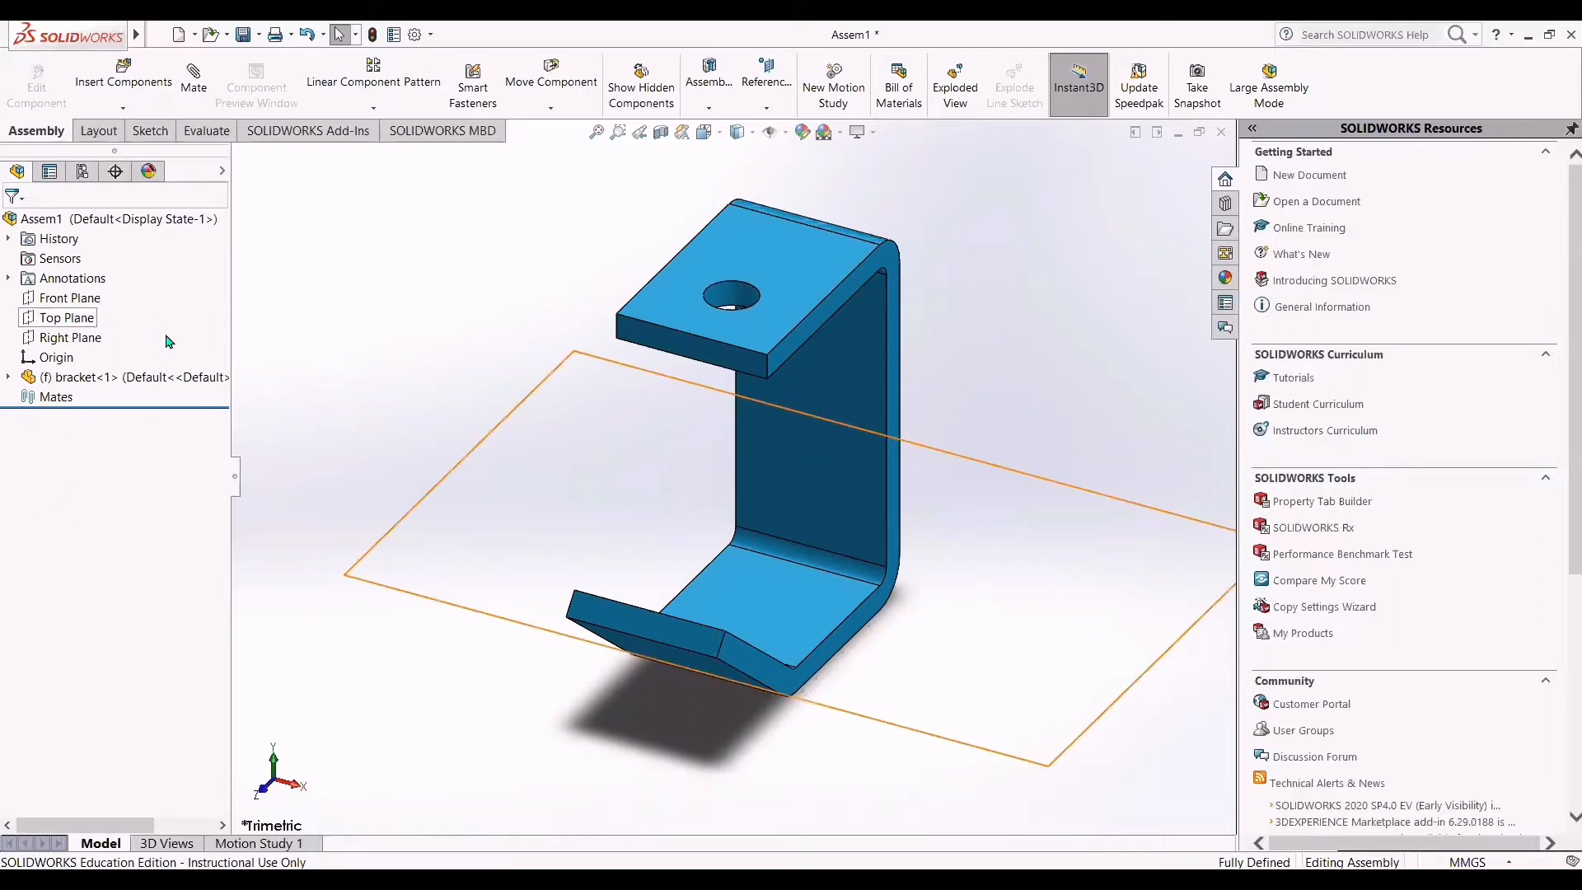
scroll(810, 550, "up", 1)
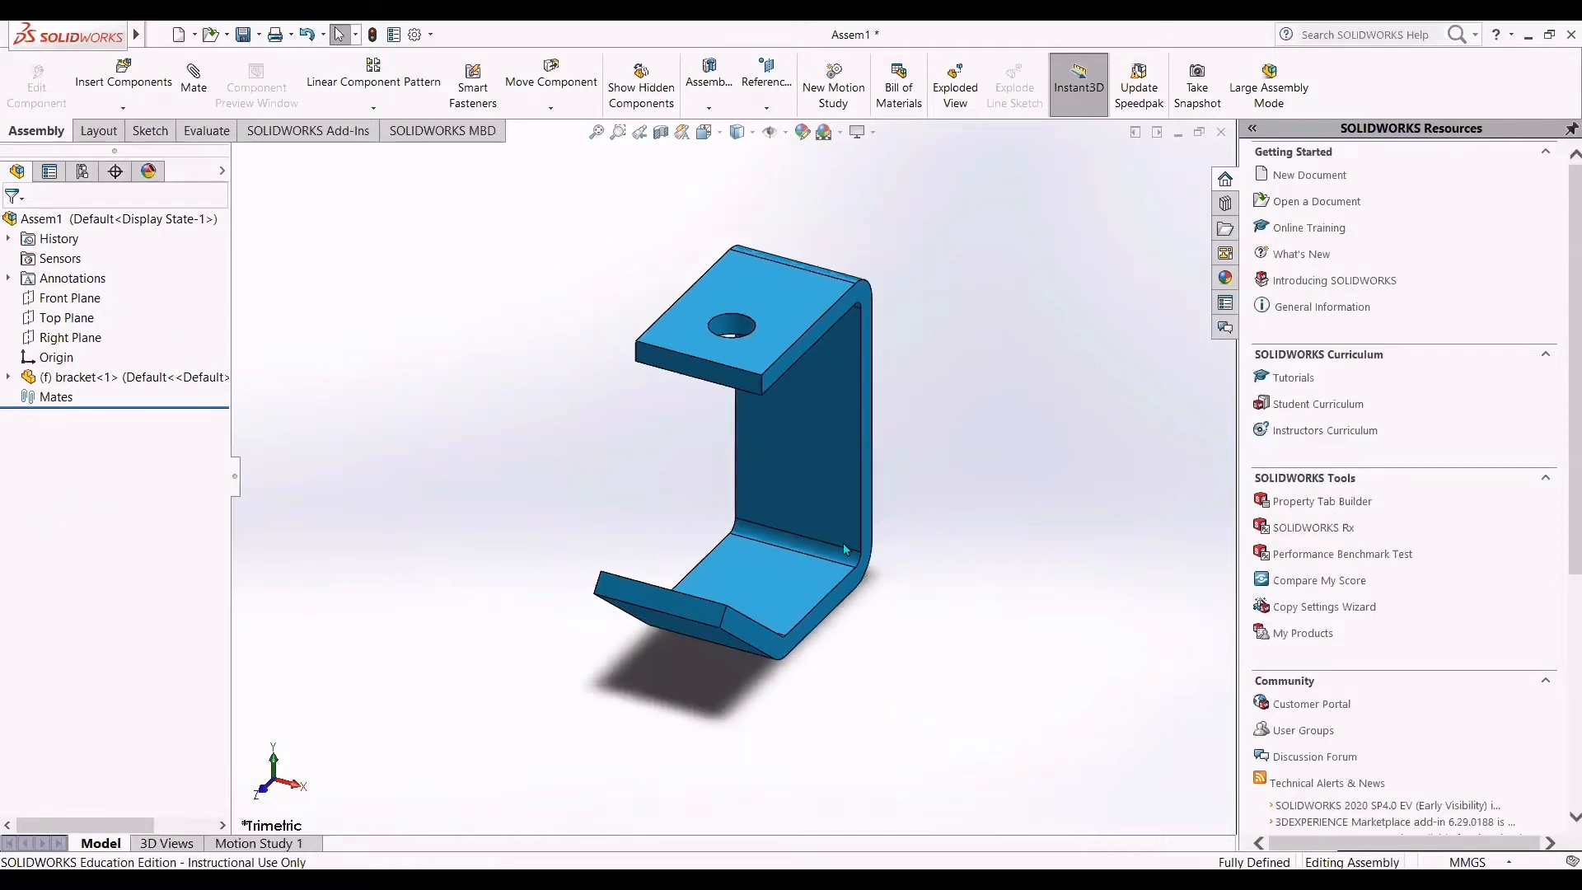
scroll(833, 549, "down", 2)
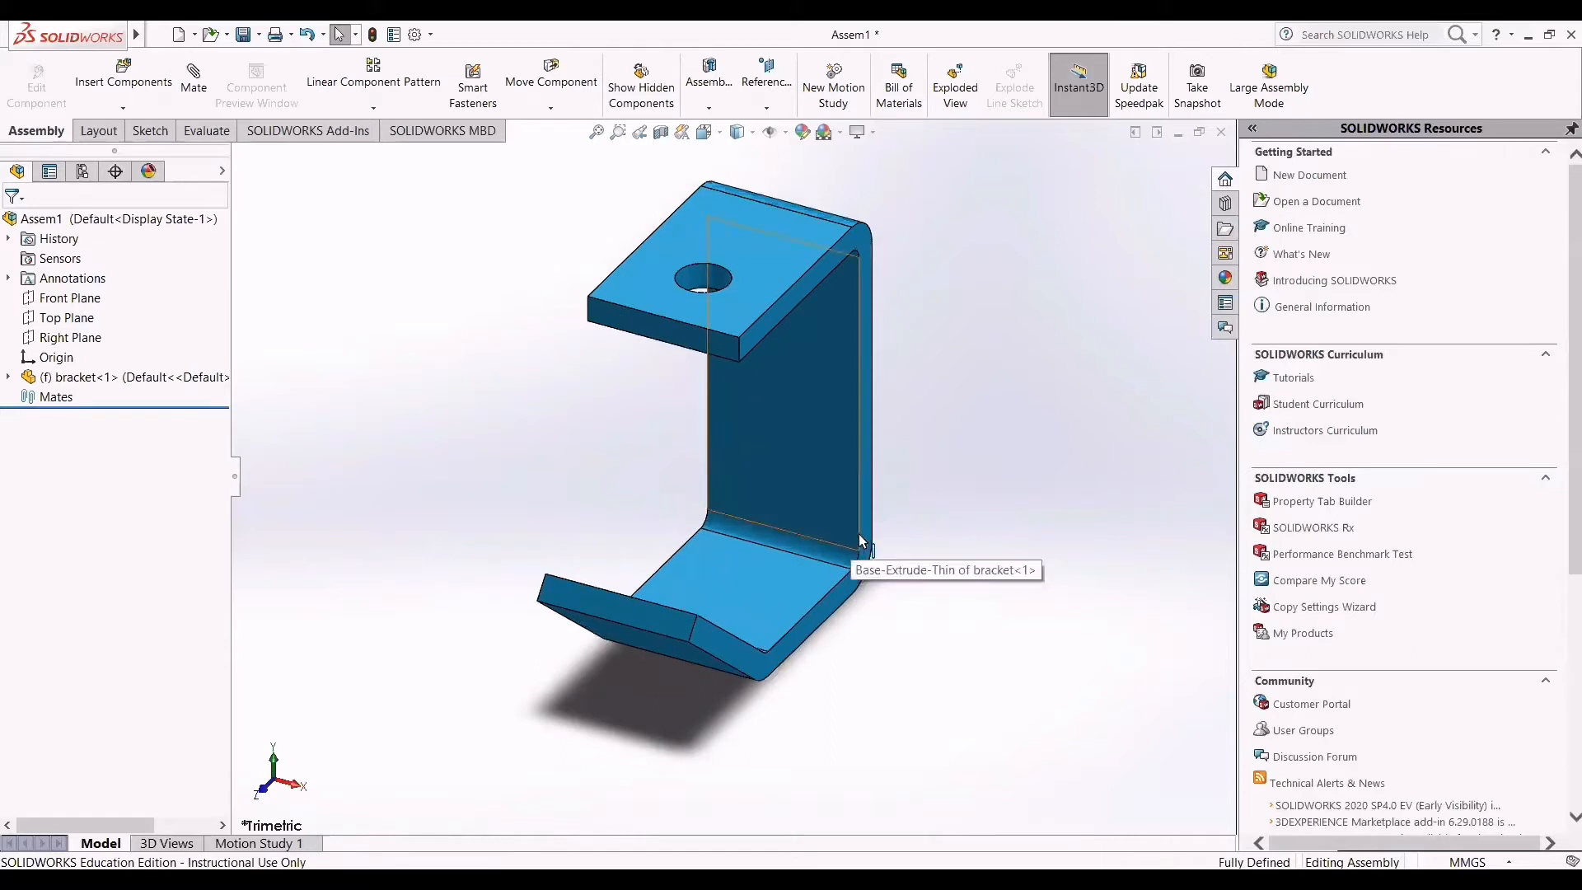
Step: Save the new assembly as Universal joint.SLDASM in the Case Study folder
left_click(259, 38)
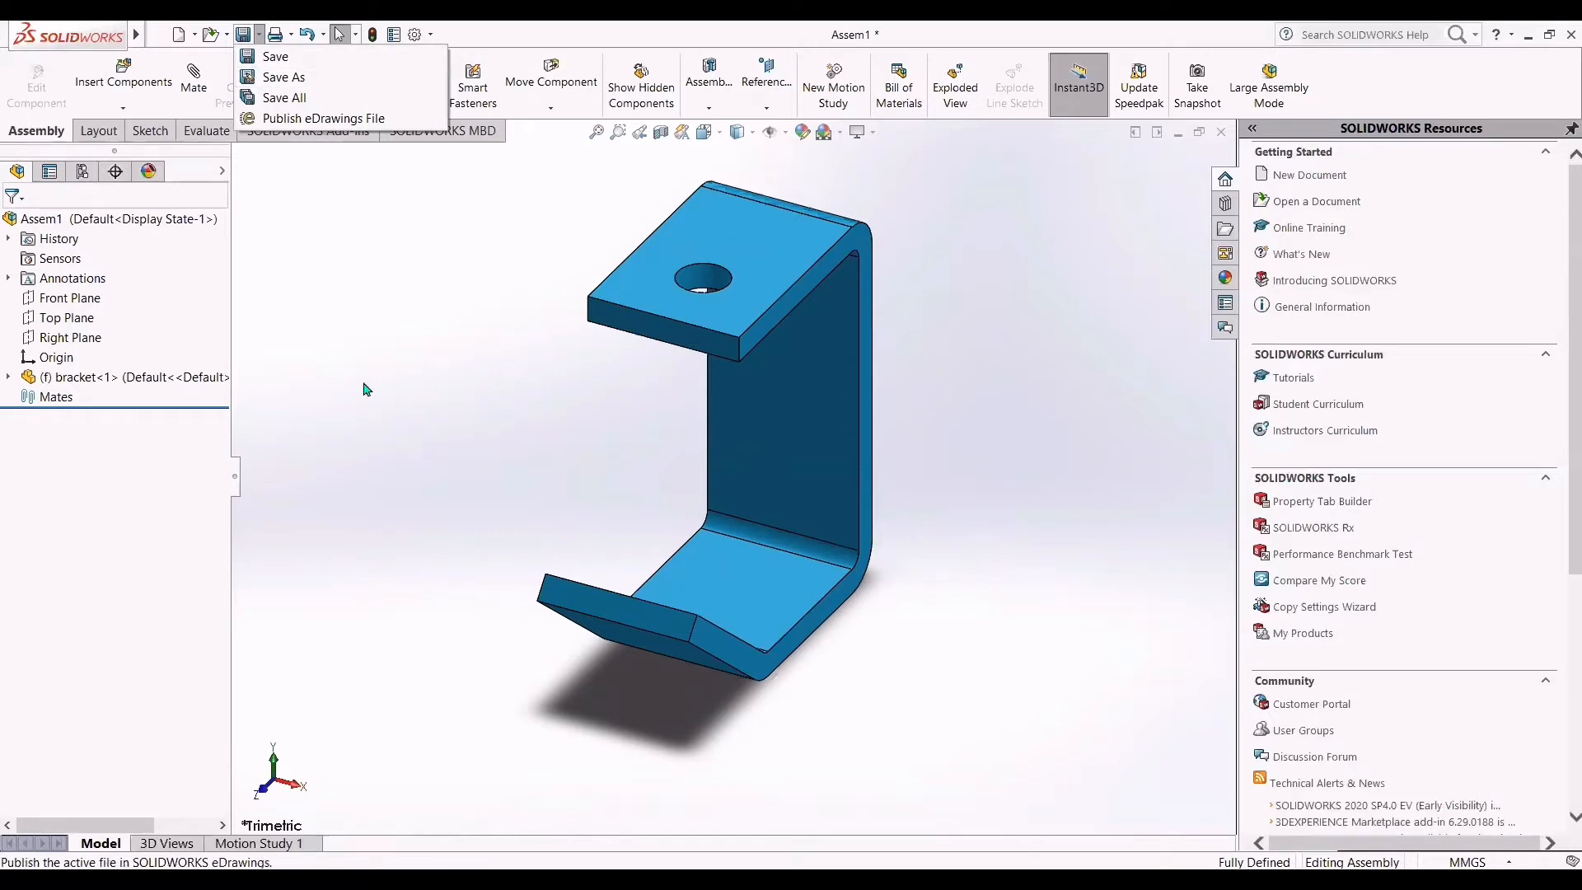
left_click(270, 78)
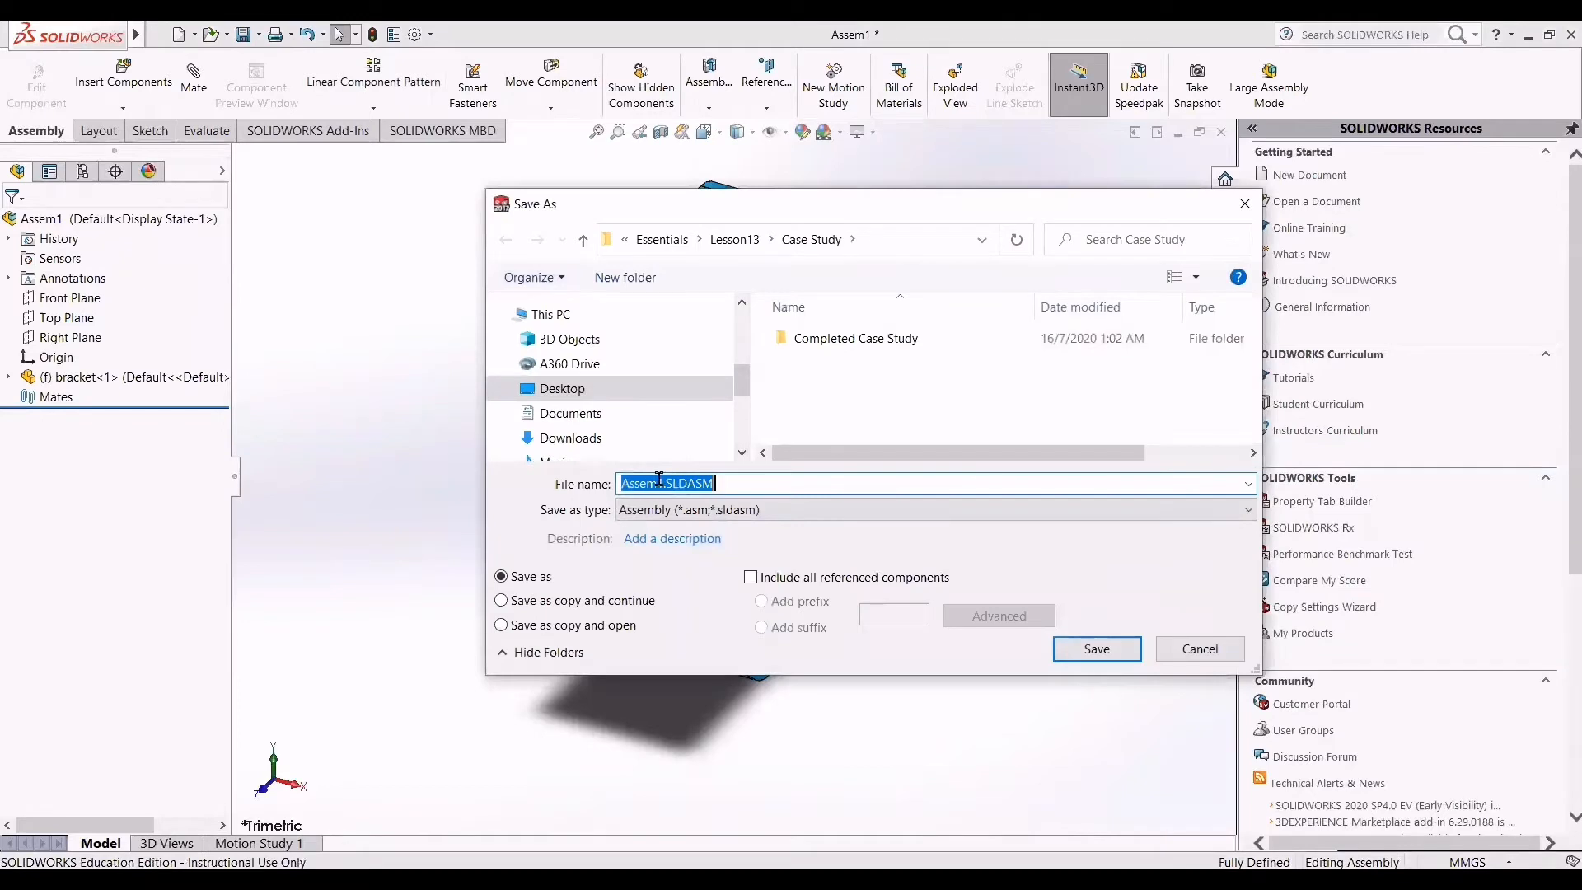
left_click(664, 483)
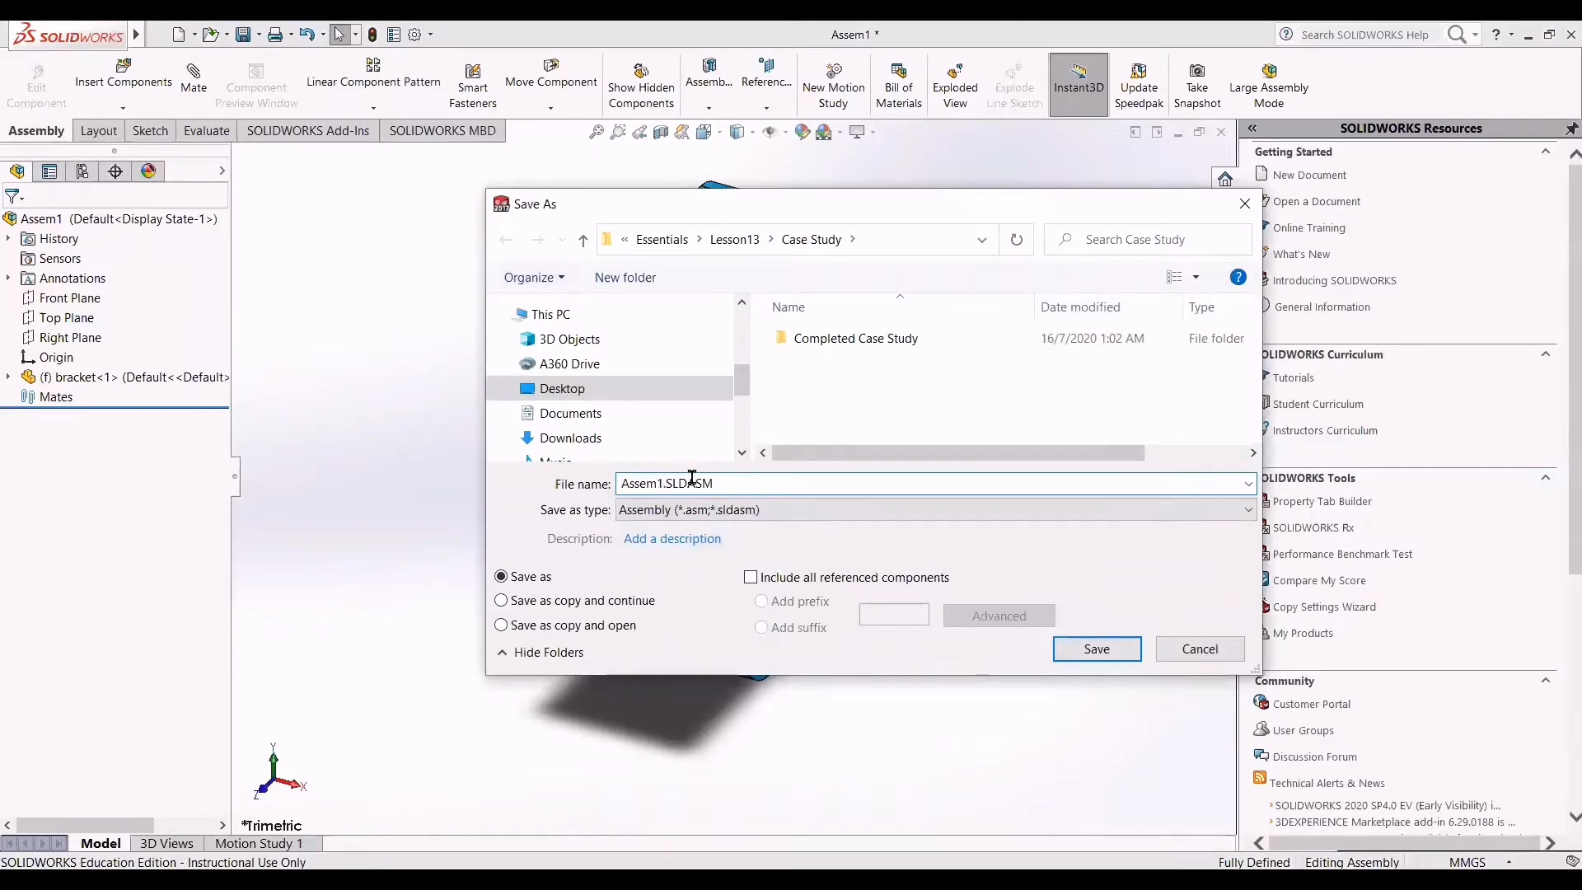
key("BackSpace")
key("BackSpace")
key("BackSpace")
key("BackSpace")
key("BackSpace")
key("BackSpace")
type("Universal")
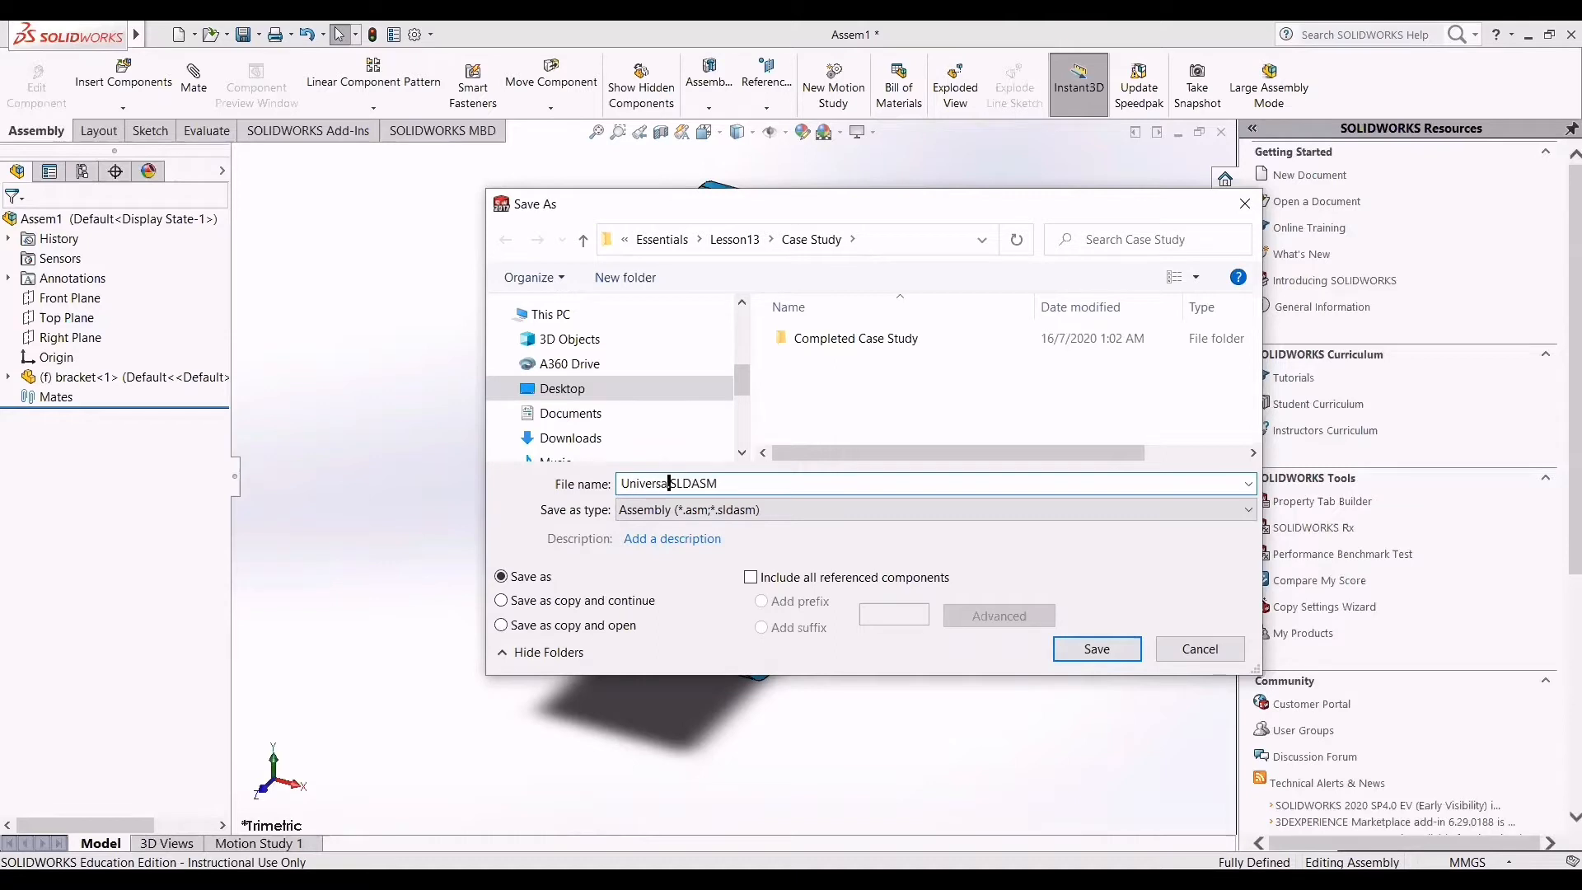
type(" joint")
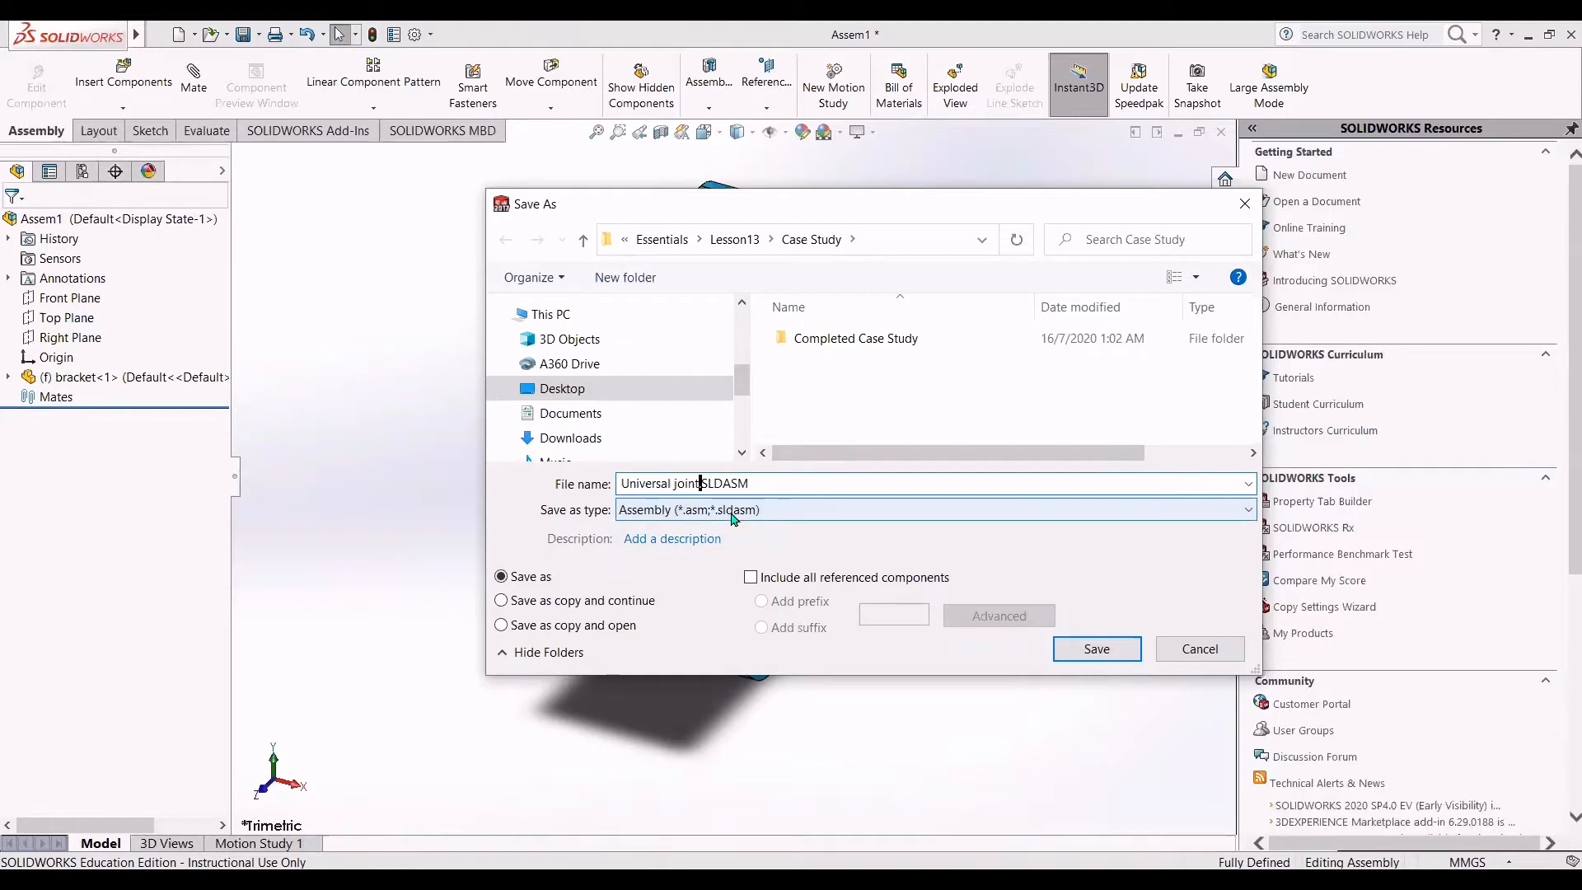
left_click(1092, 651)
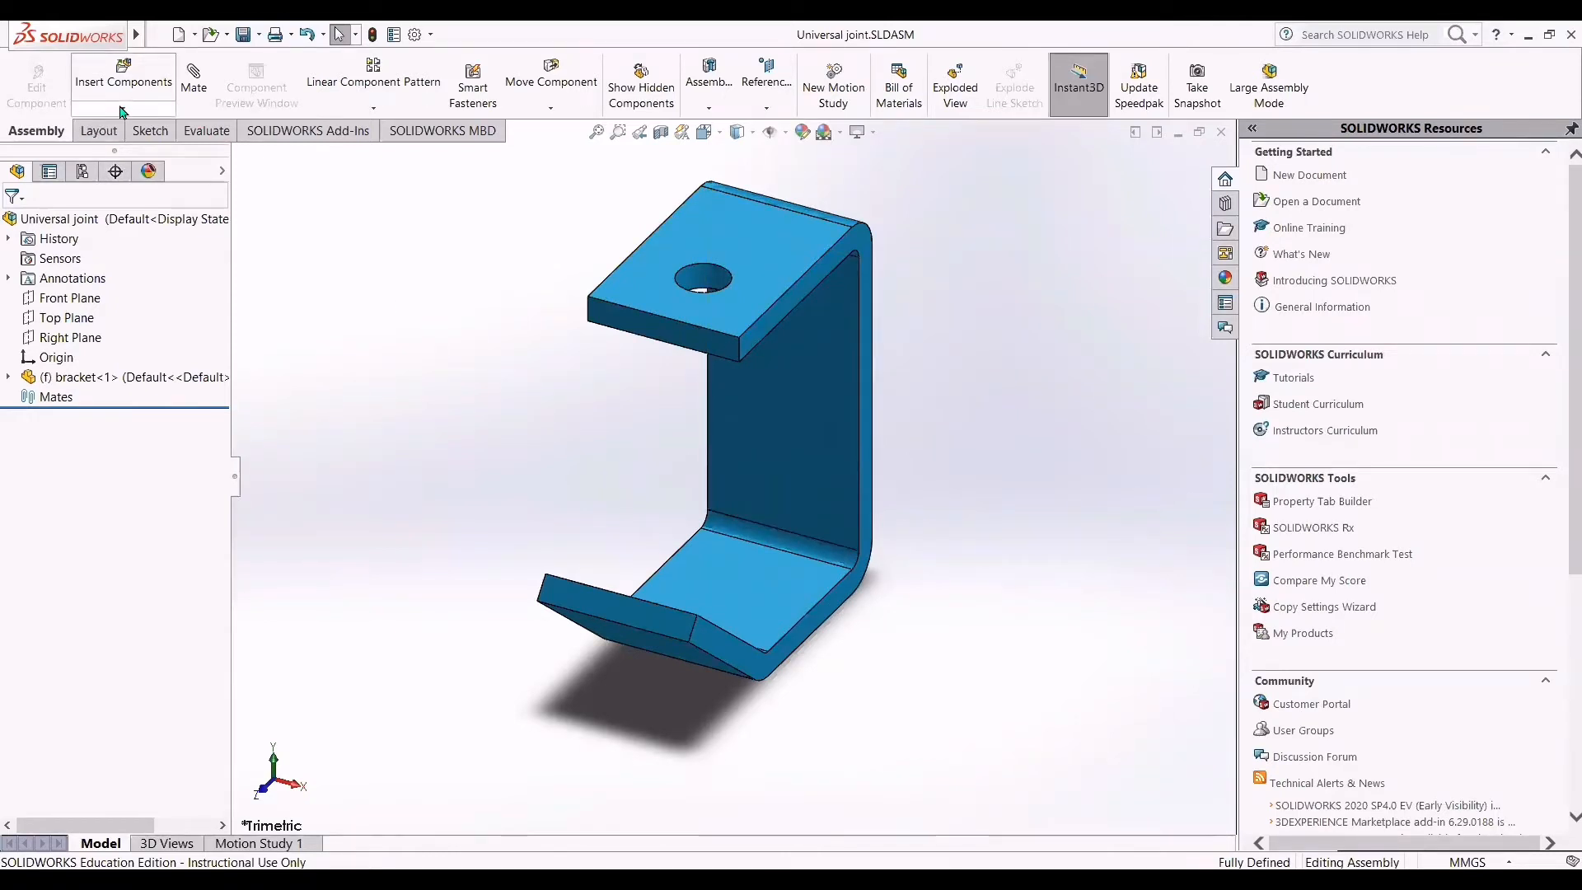
Step: Insert Yoke_male.sldprt from the Case Study folder into the assembly and place it beside the bracket
left_click(159, 34)
left_click(167, 38)
left_click(123, 110)
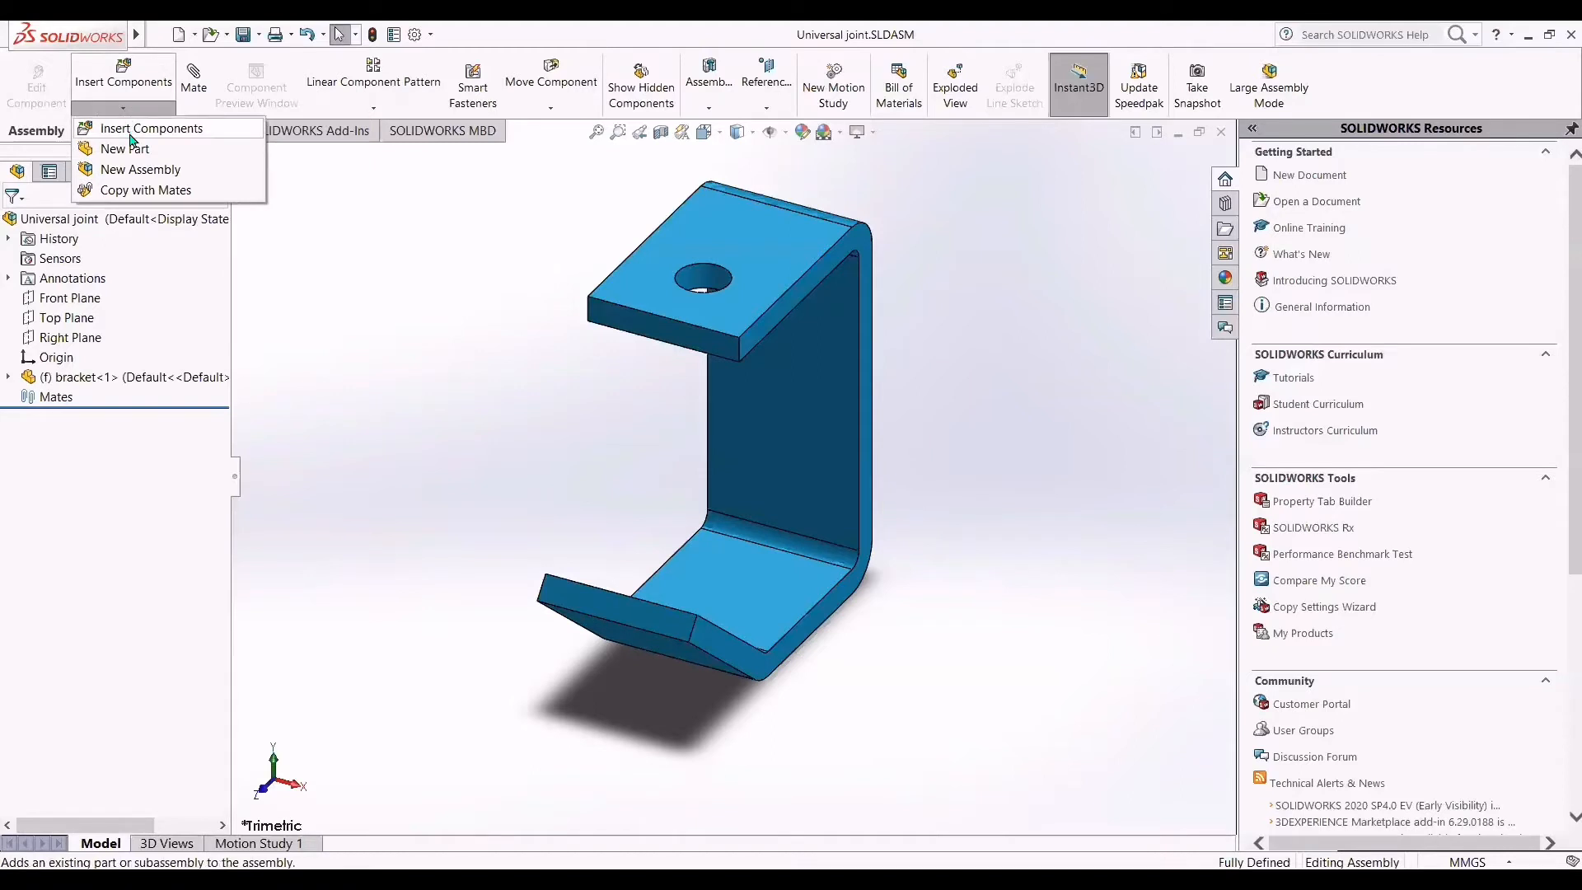
left_click(132, 130)
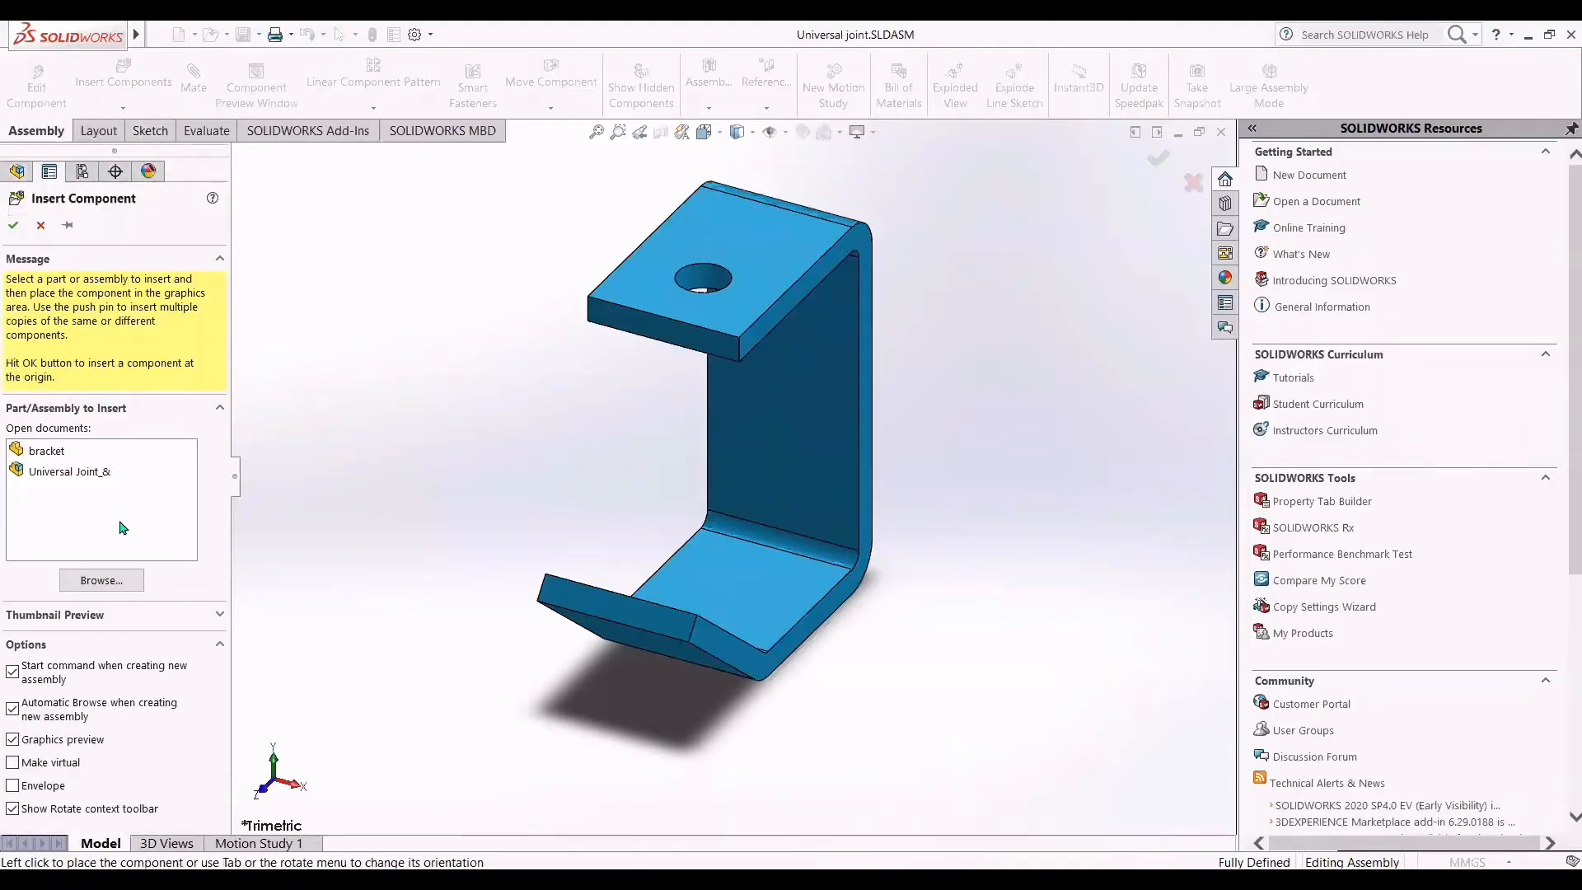
left_click(109, 582)
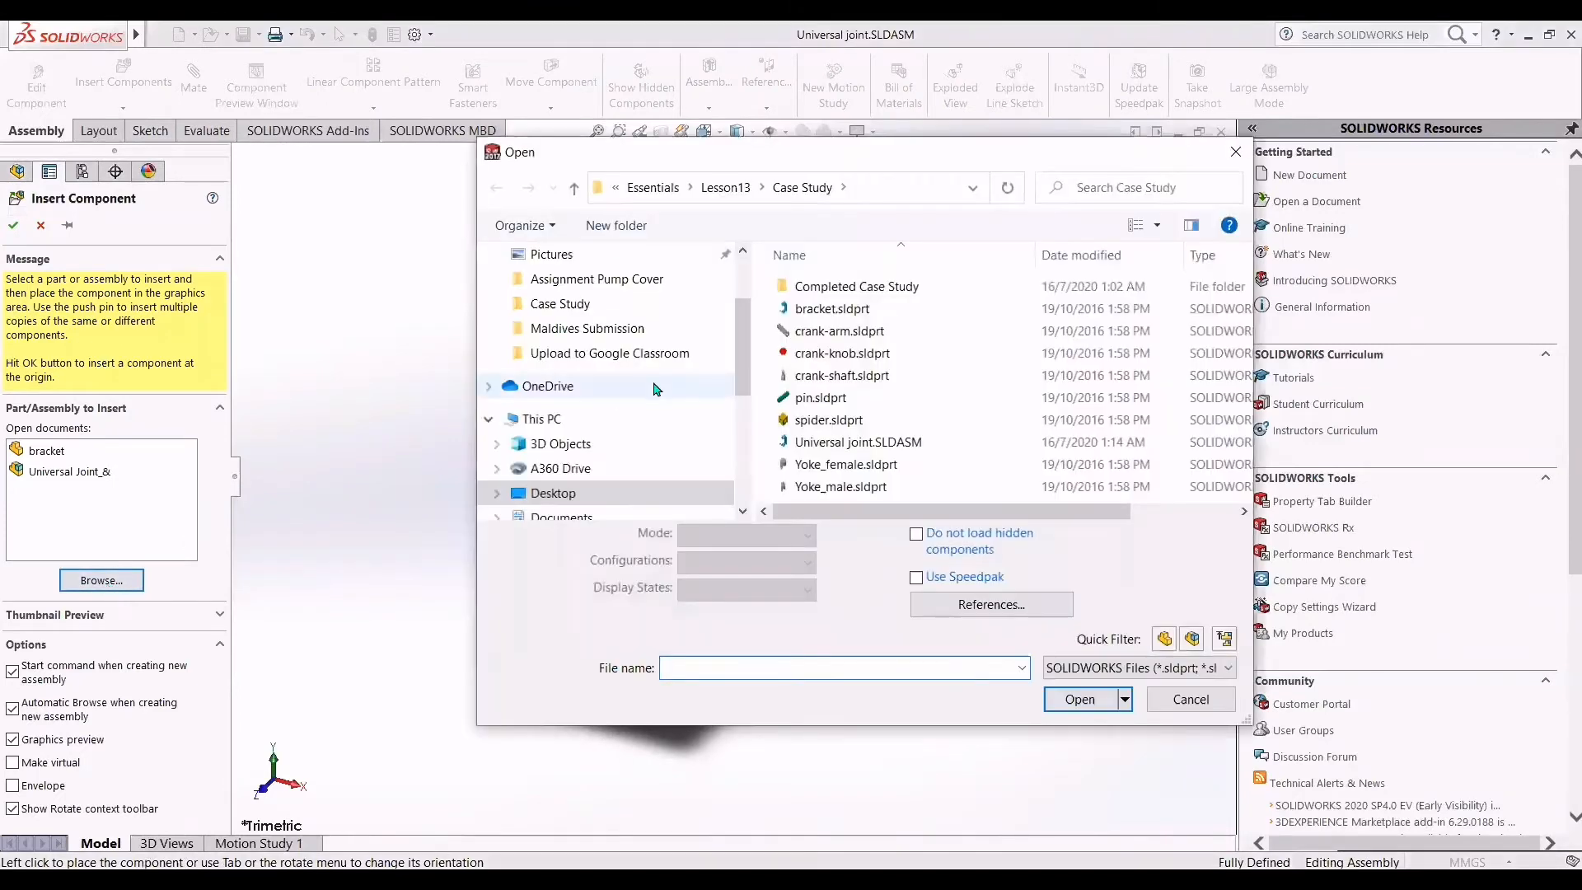
left_click_drag(867, 168, 722, 169)
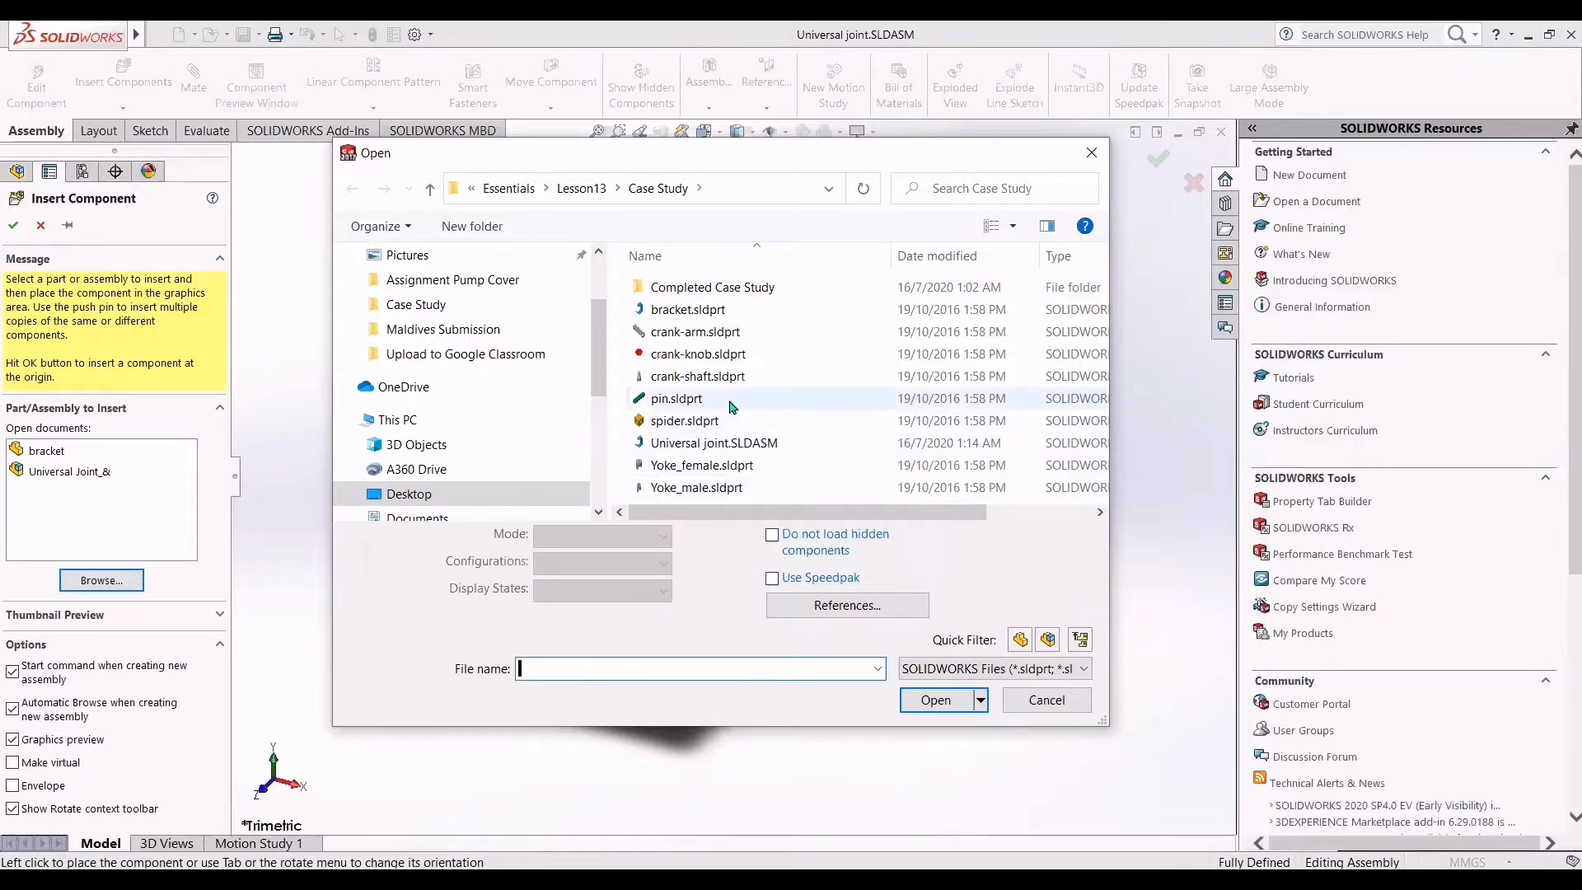
left_click(696, 488)
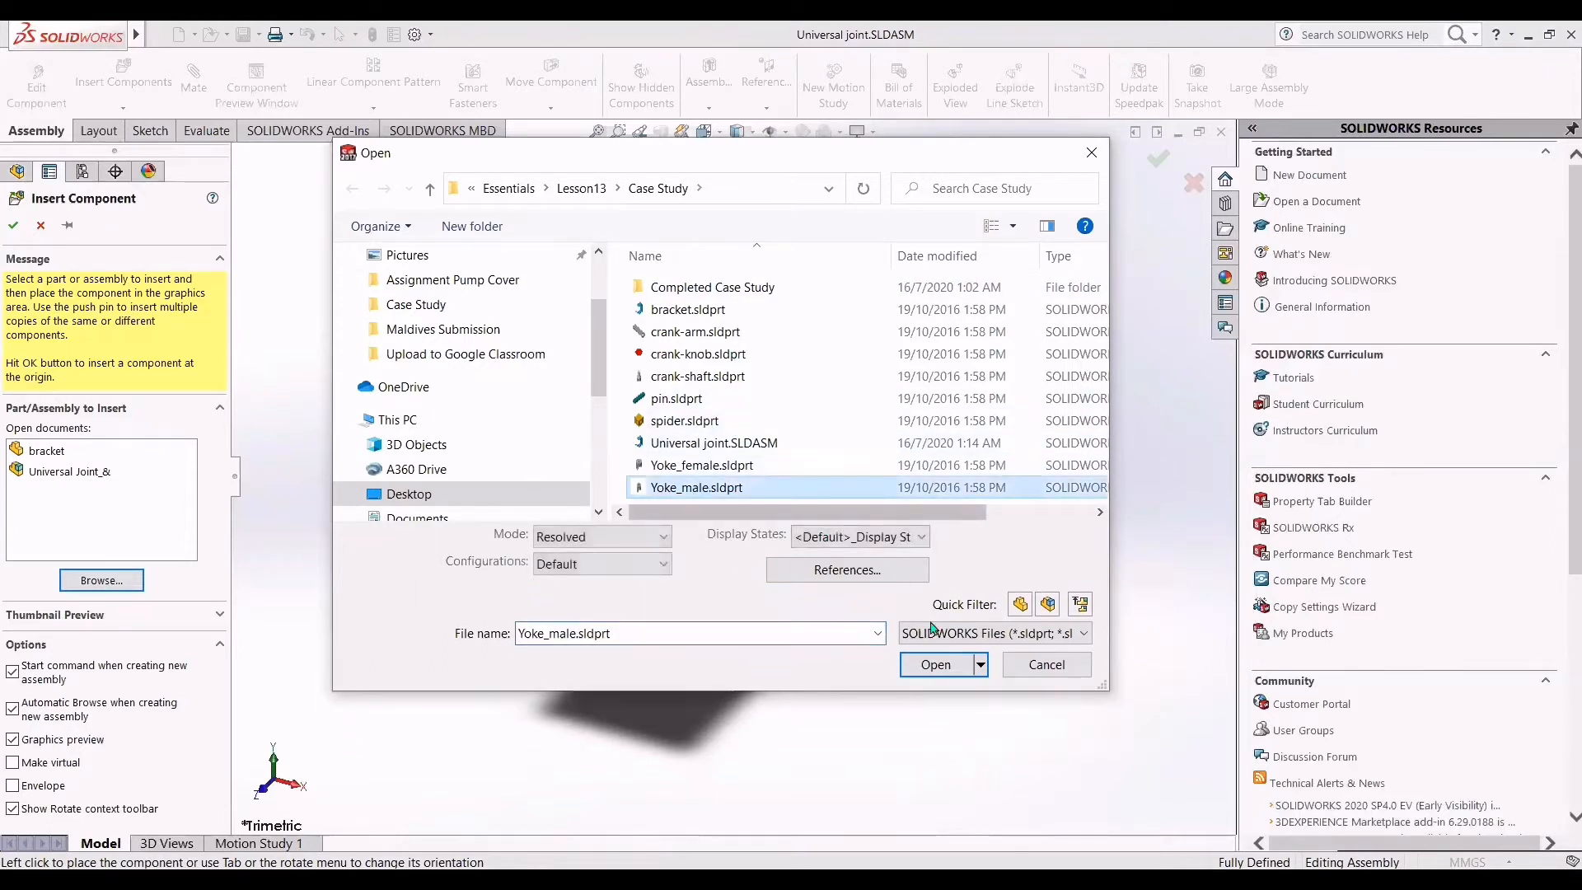
left_click(934, 673)
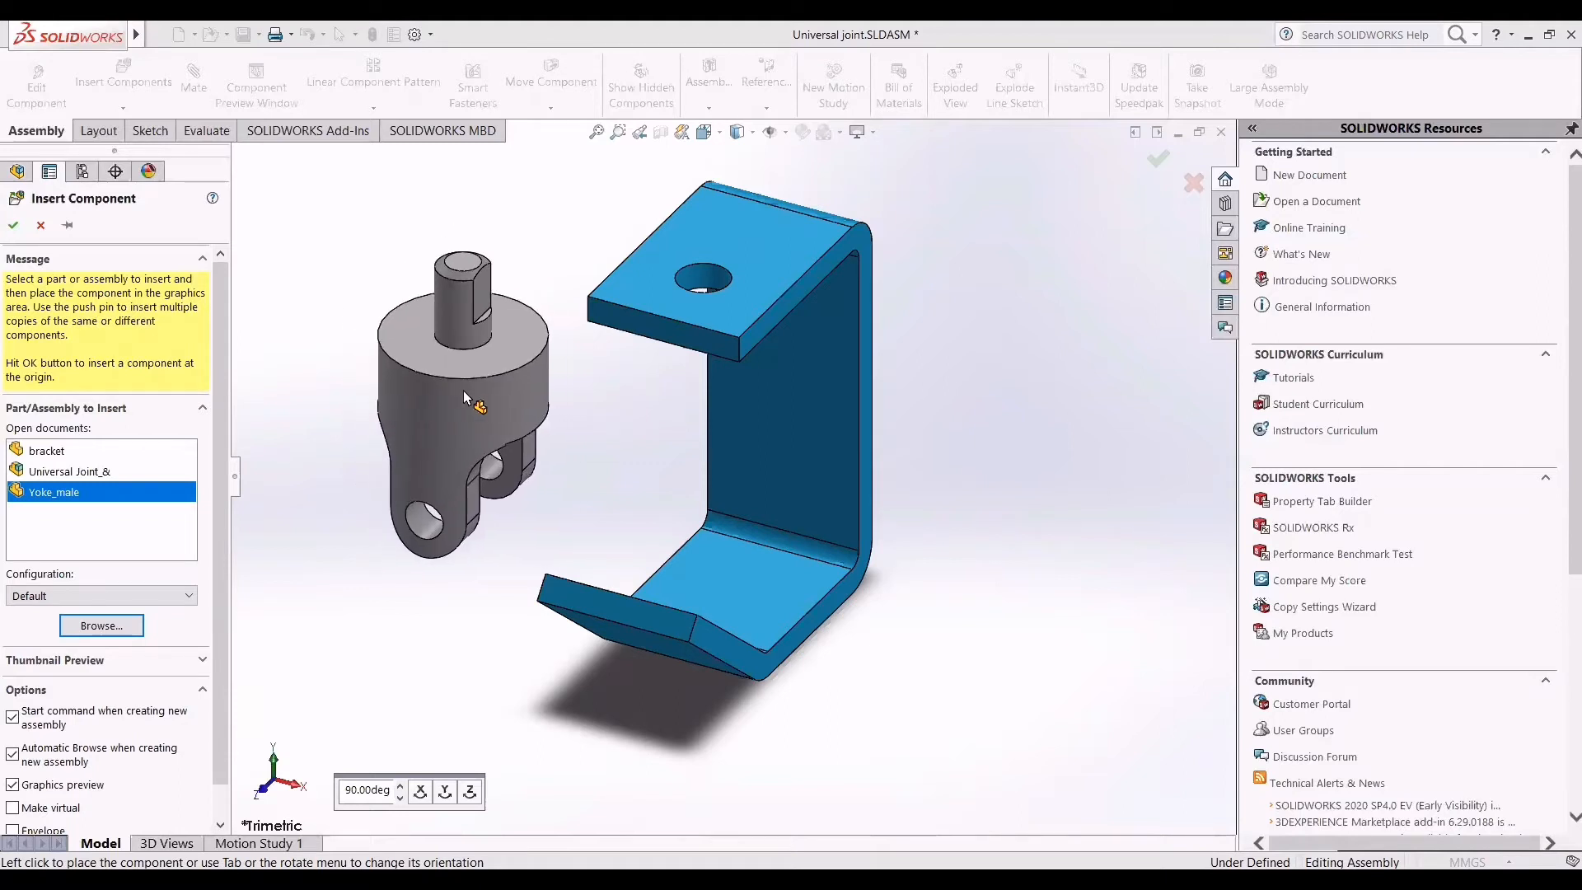
left_click(463, 391)
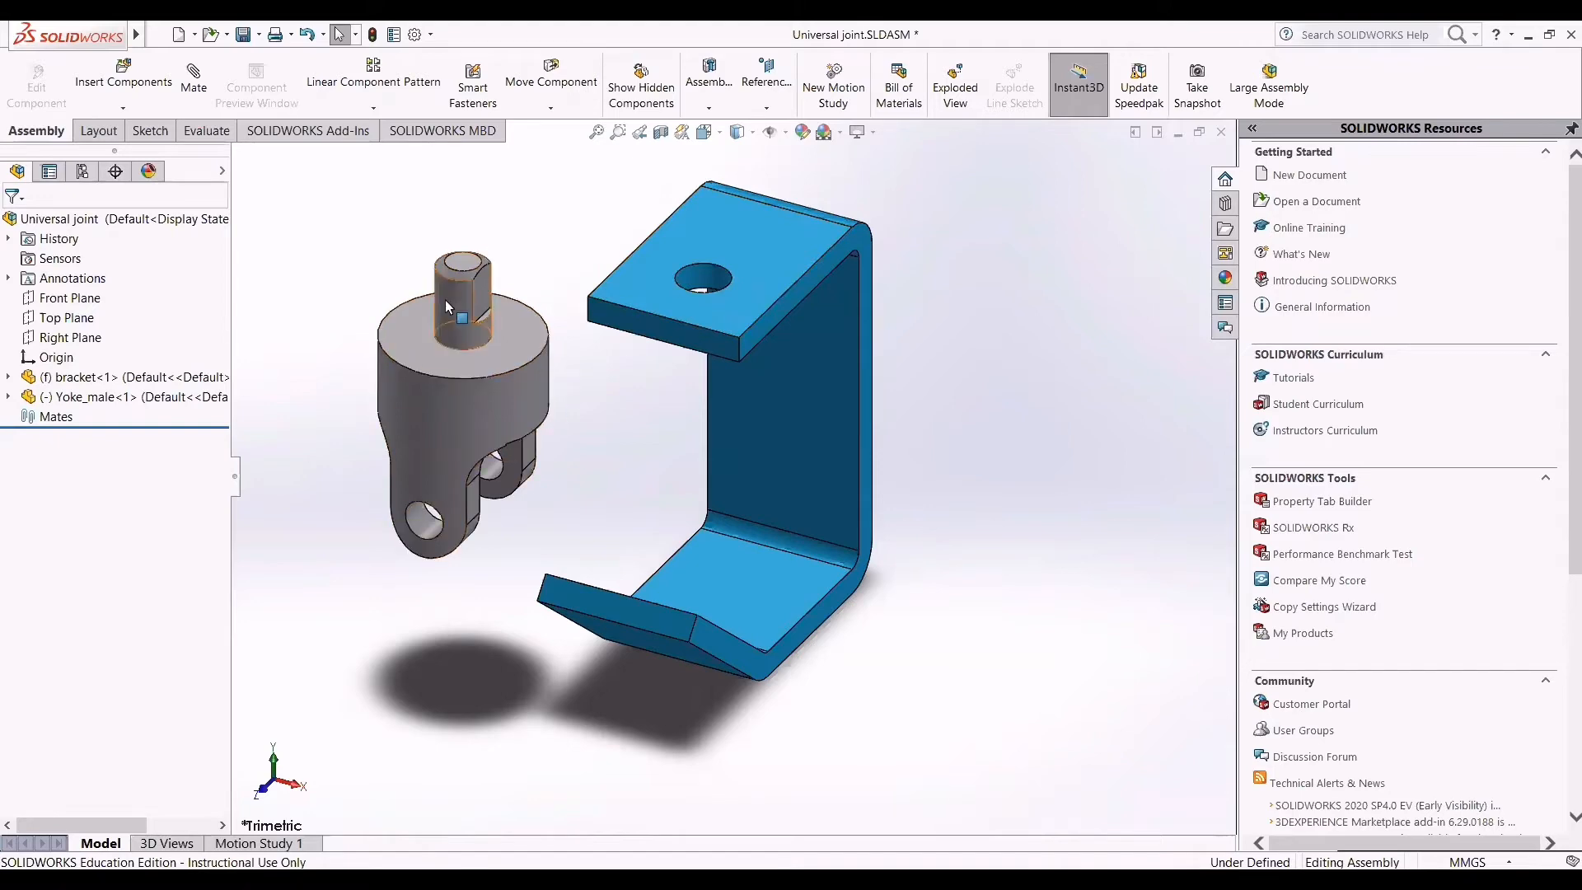
Step: Examine the cylindrical shaft of the male yoke and the hole in the bracket's upper flange
scroll(453, 297, "down", 5)
scroll(571, 422, "up", 3)
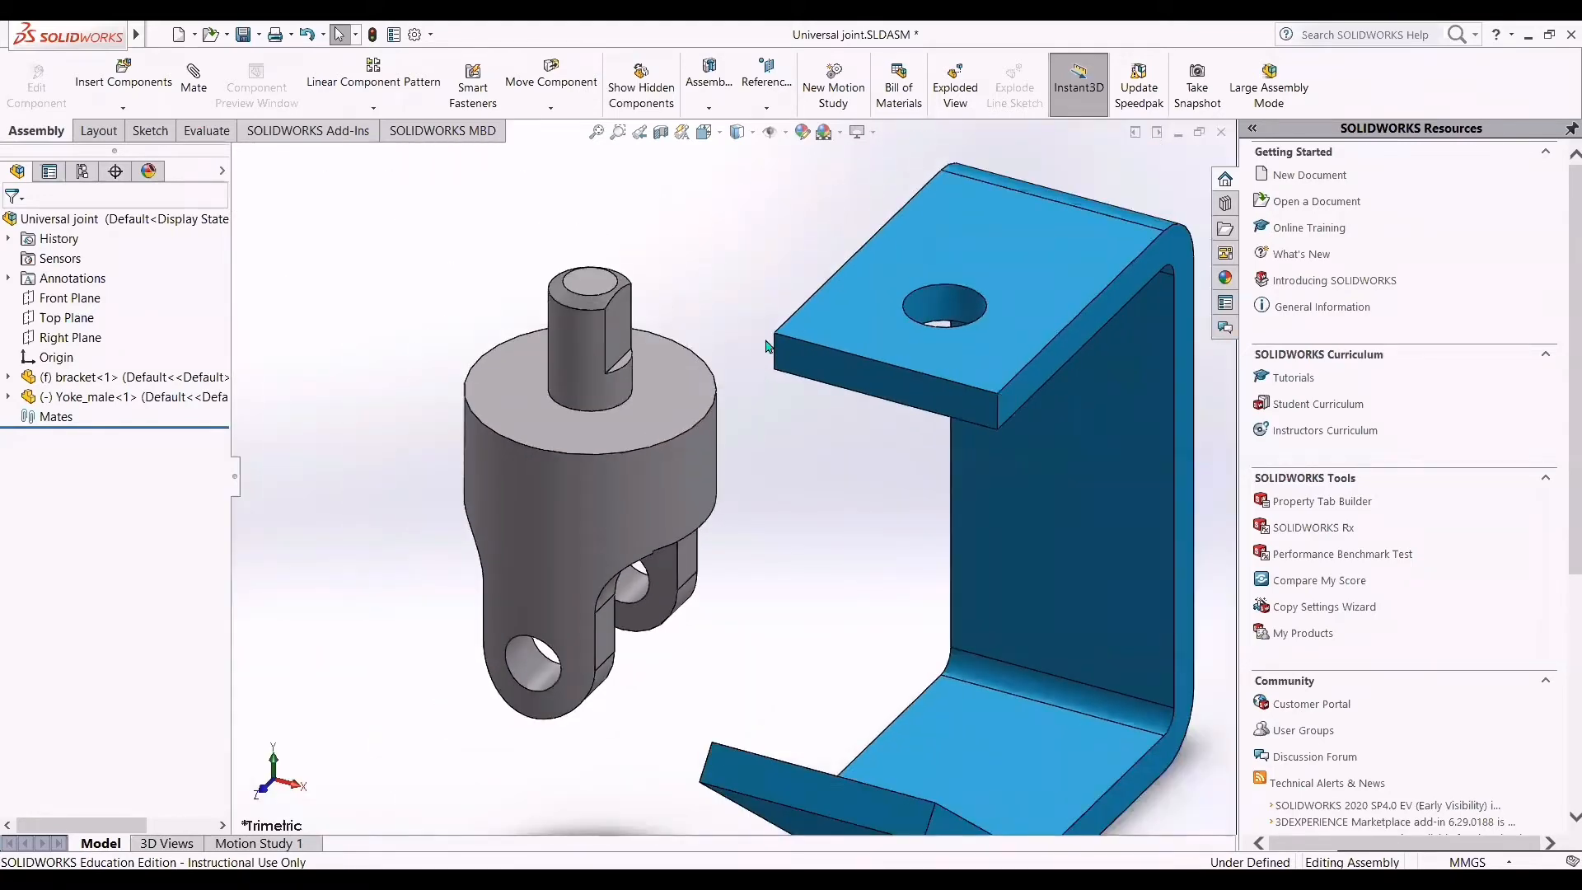
scroll(636, 394, "down", 2)
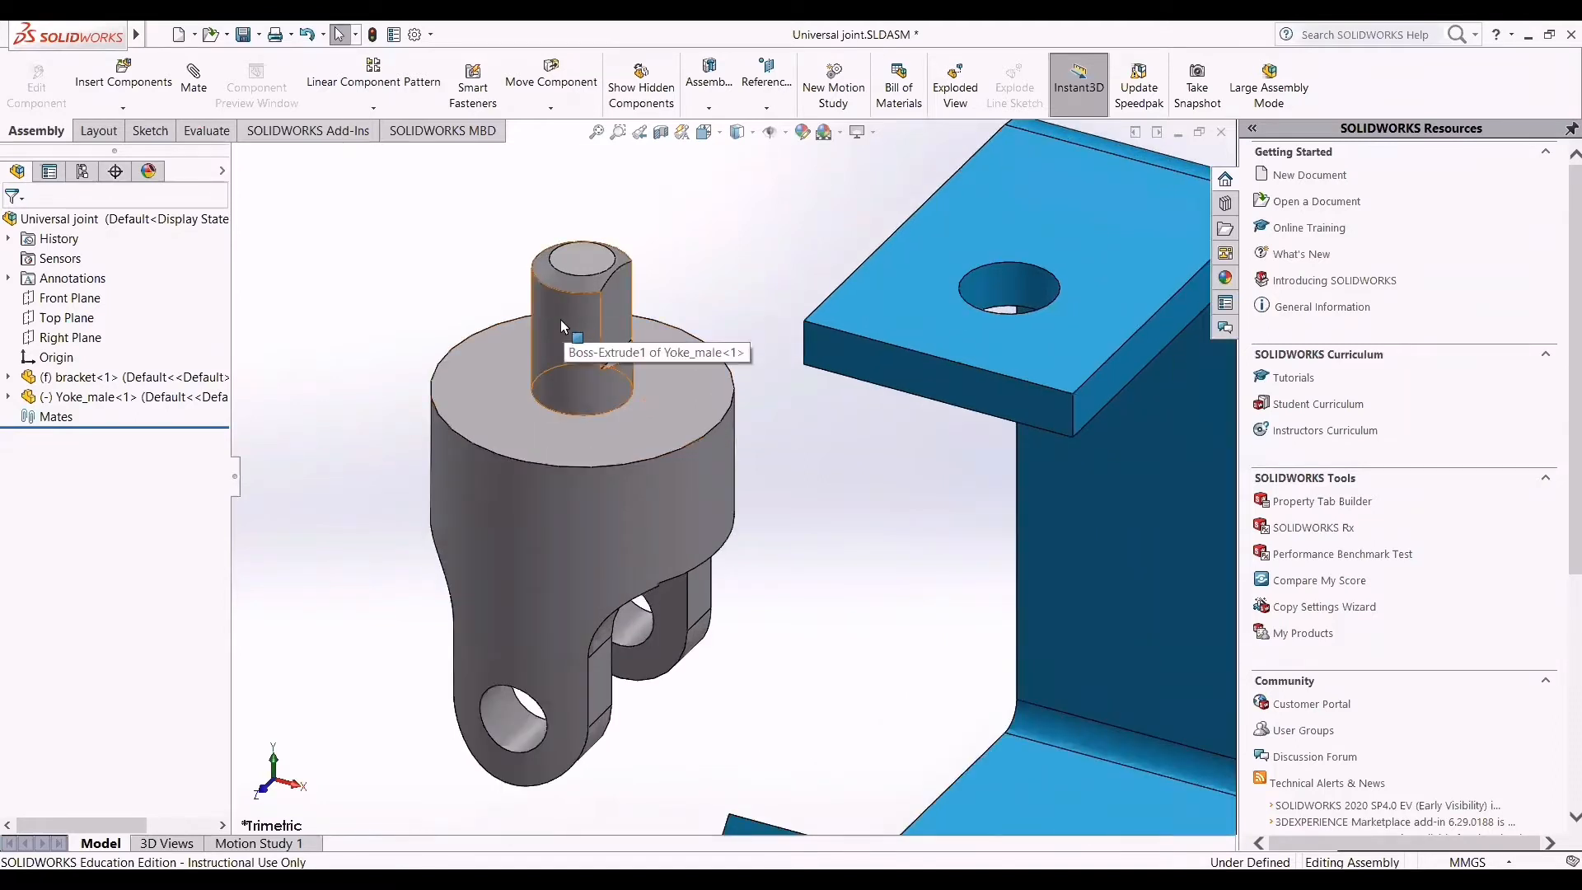
scroll(846, 431, "up", 2)
scroll(854, 340, "down", 4)
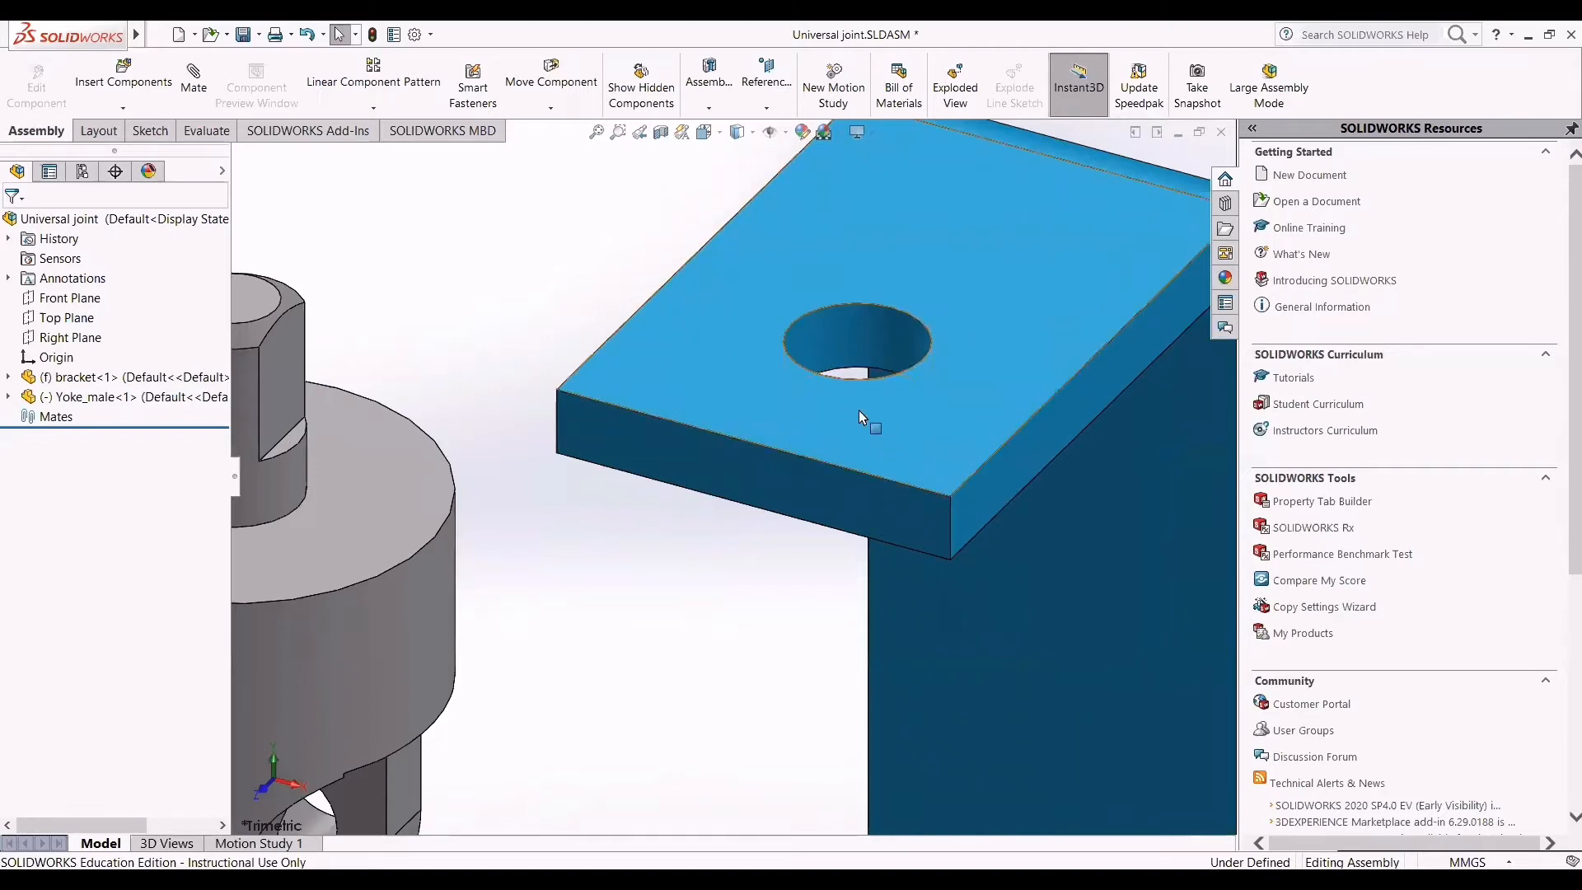
scroll(859, 413, "up", 3)
scroll(859, 412, "down", 1)
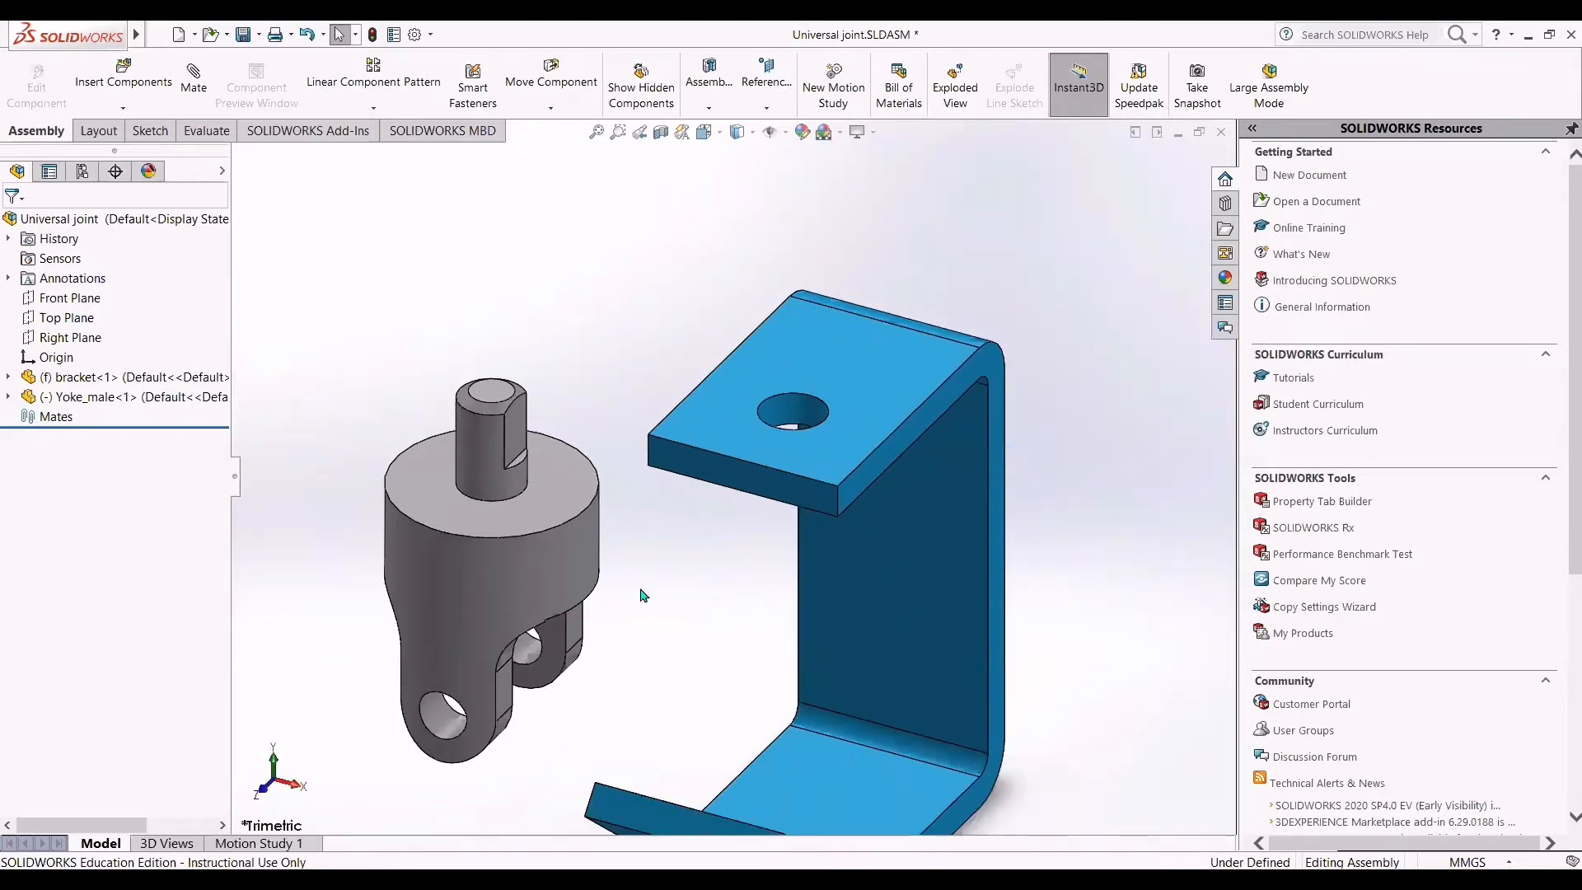
Step: Add a concentric mate between the male yoke's cylindrical shaft face and the hole in the bracket's upper flange
scroll(642, 585, "down", 2)
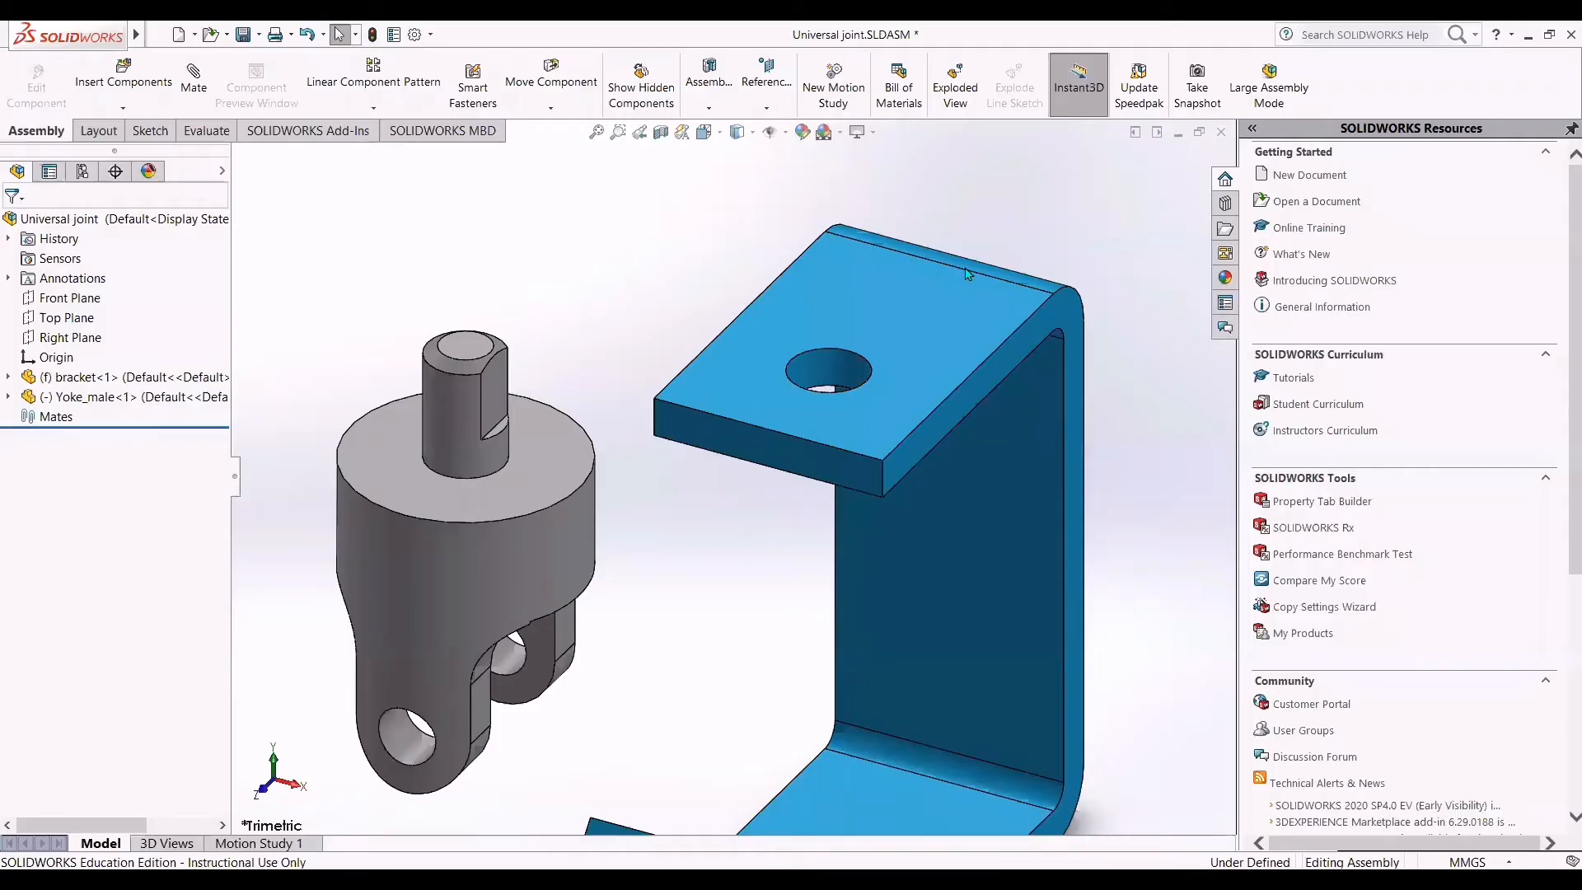
scroll(947, 429, "up", 1)
scroll(573, 404, "down", 2)
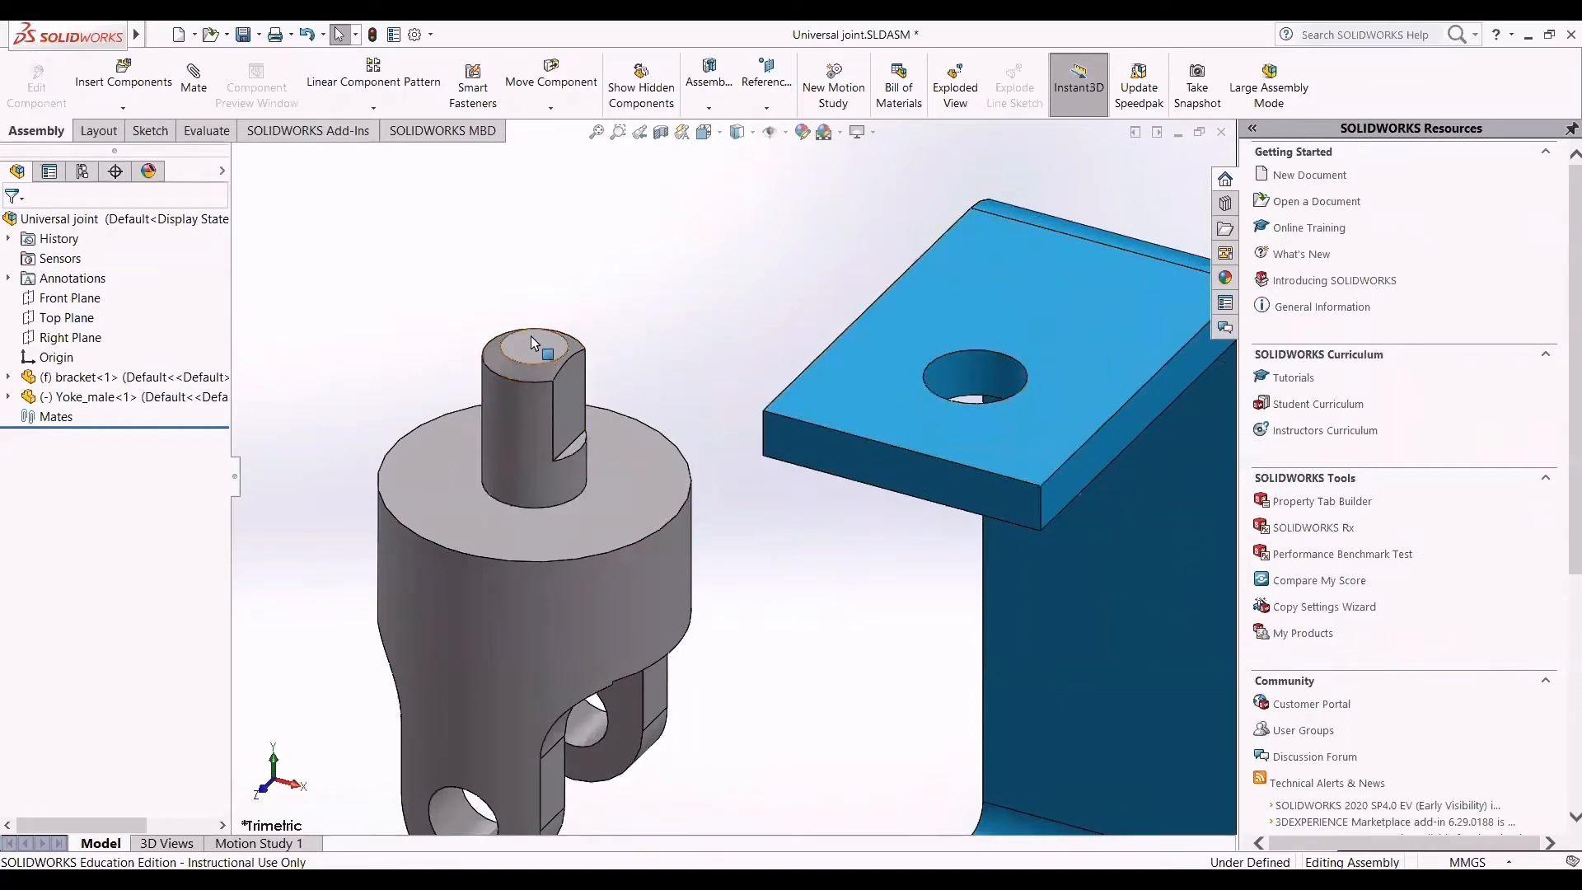
scroll(530, 301, "up", 1)
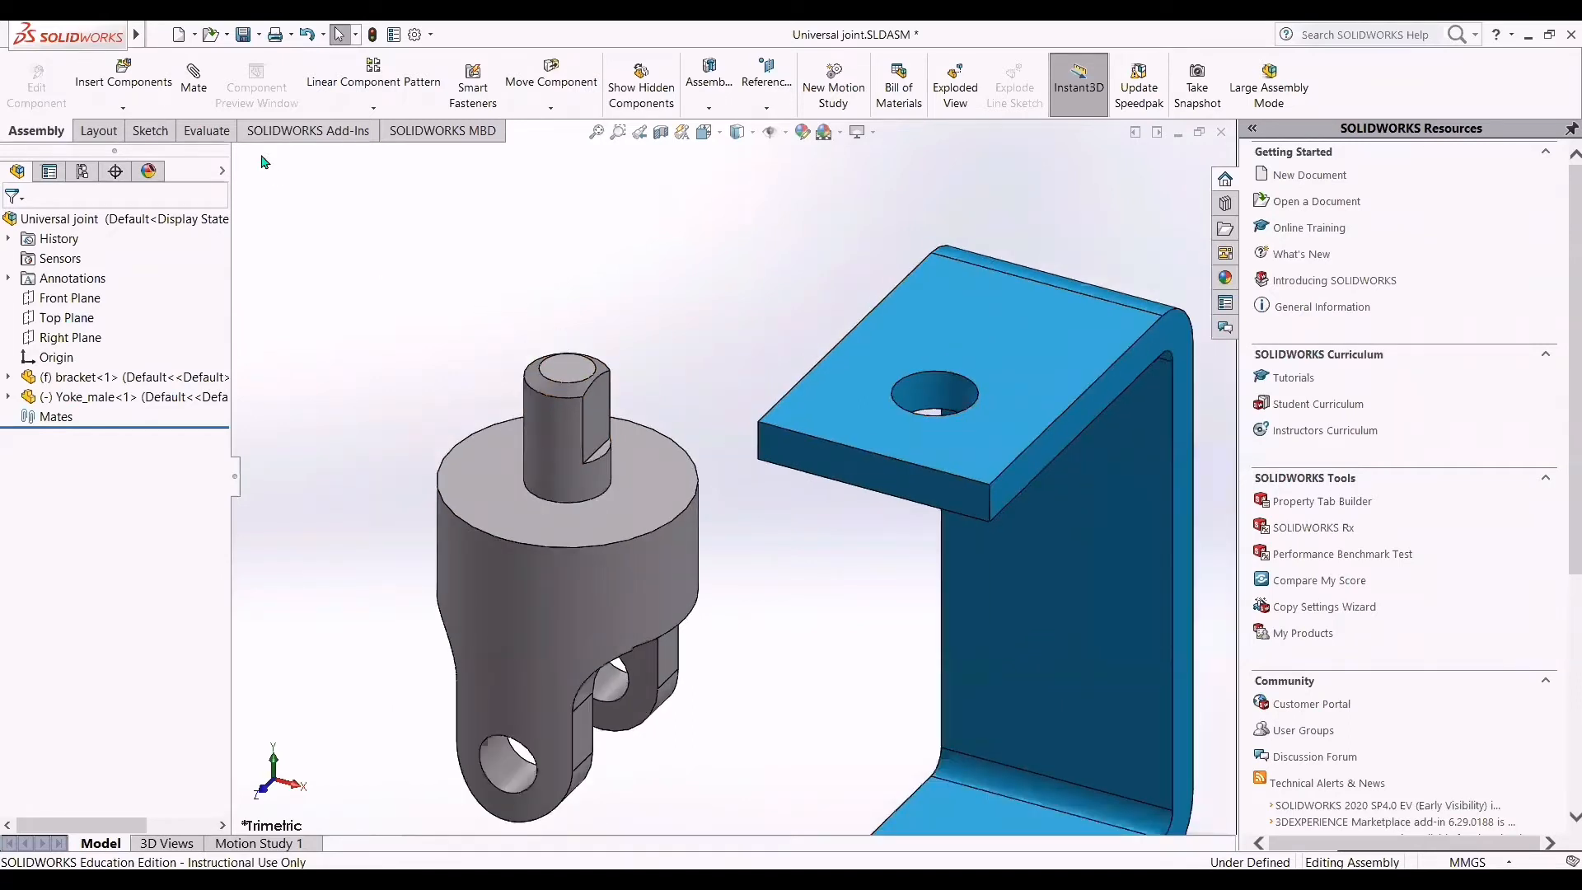
left_click(196, 99)
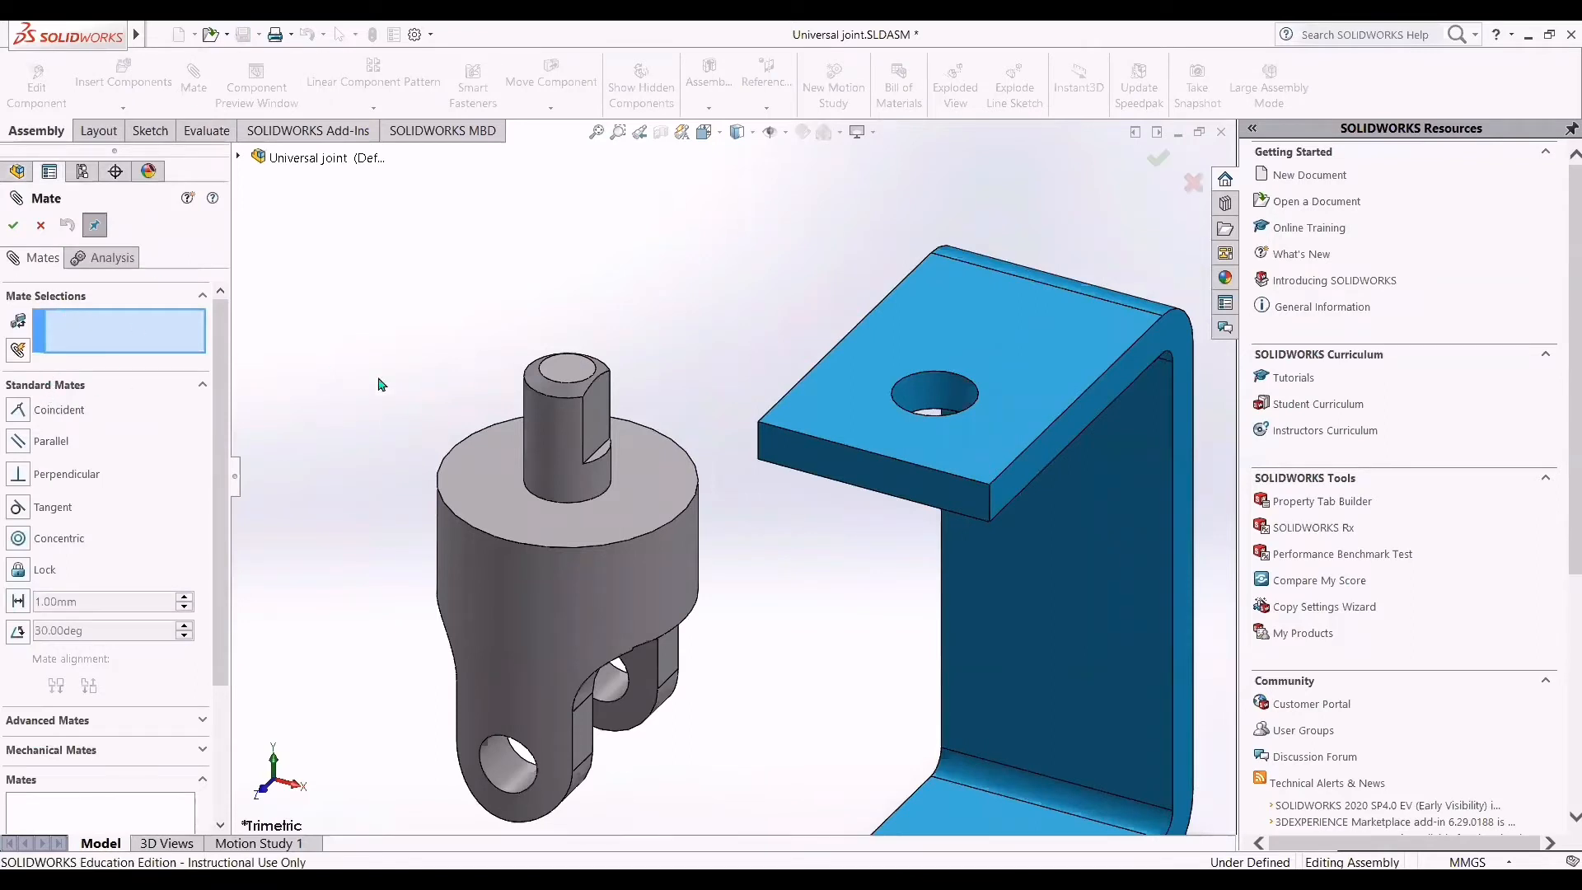
scroll(651, 466, "down", 2)
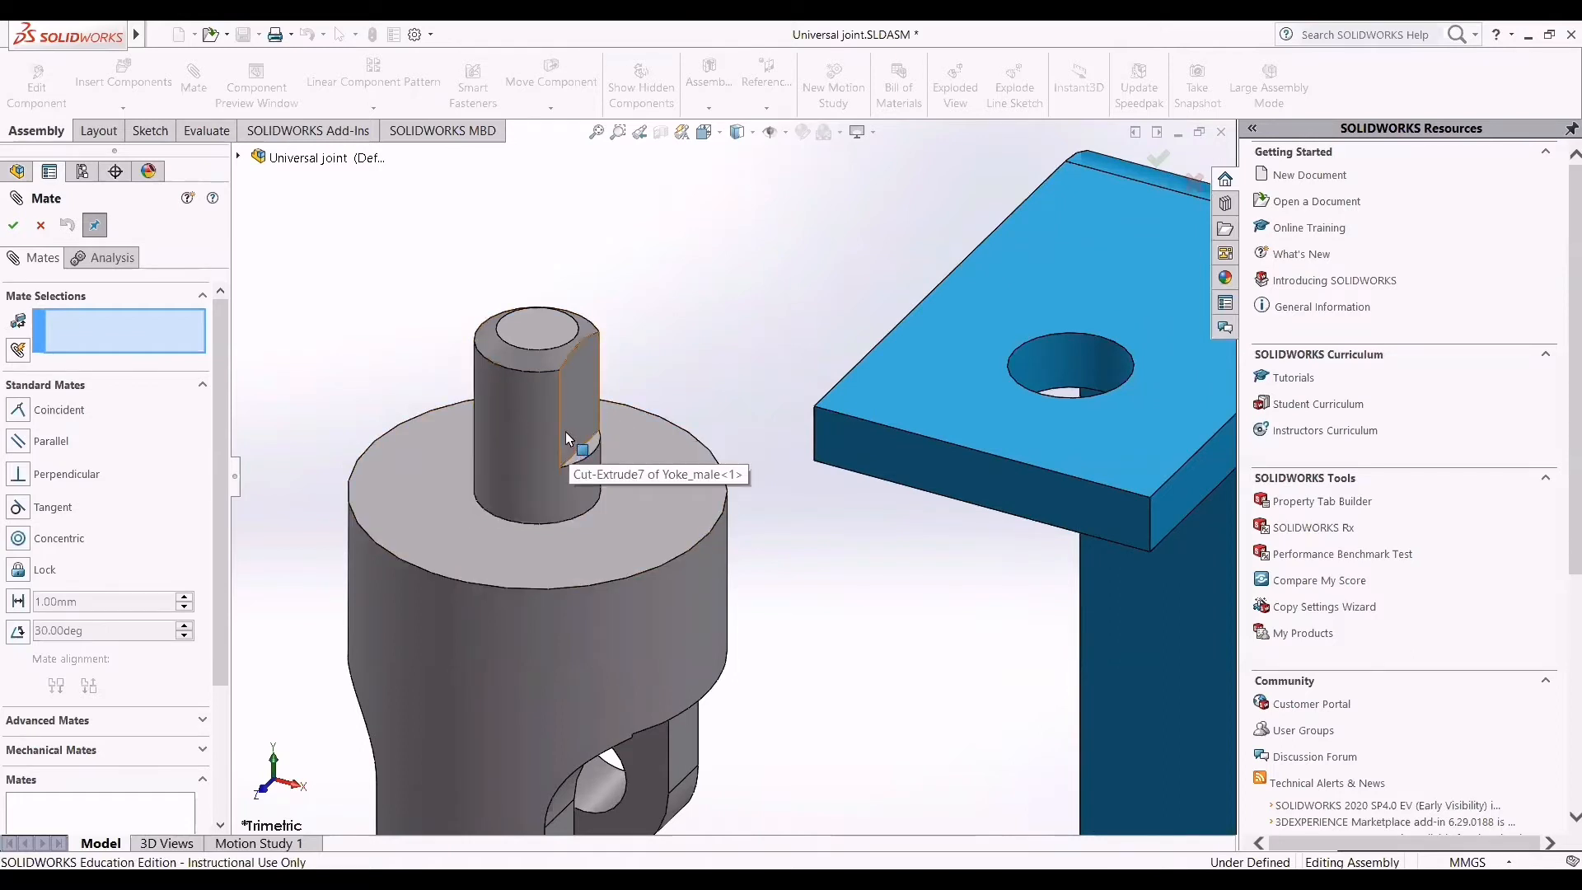
left_click(517, 428)
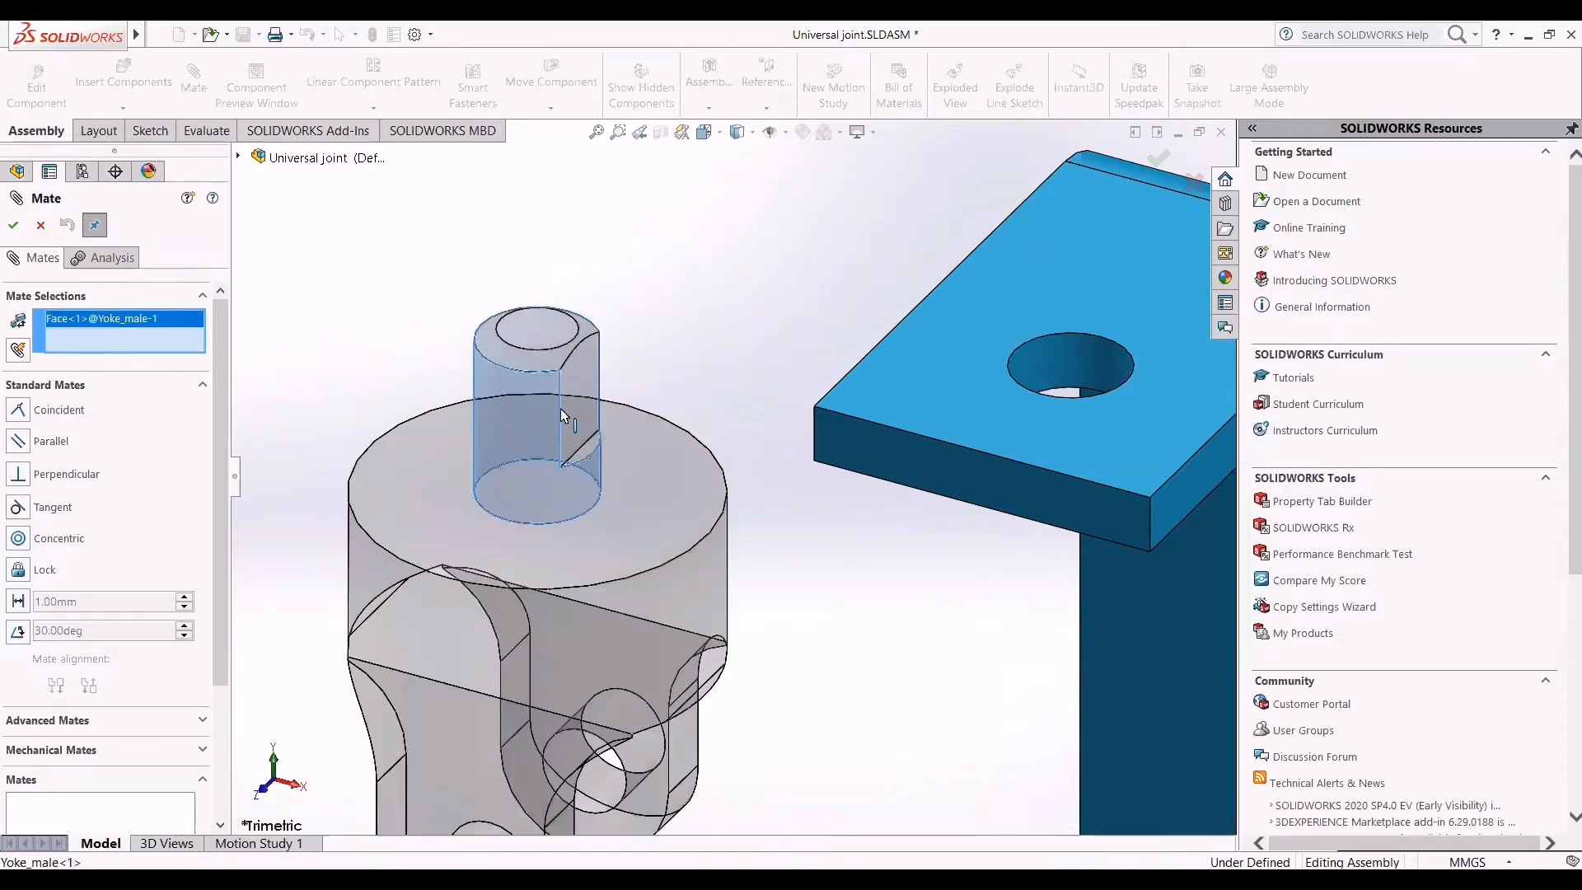
scroll(725, 462, "up", 2)
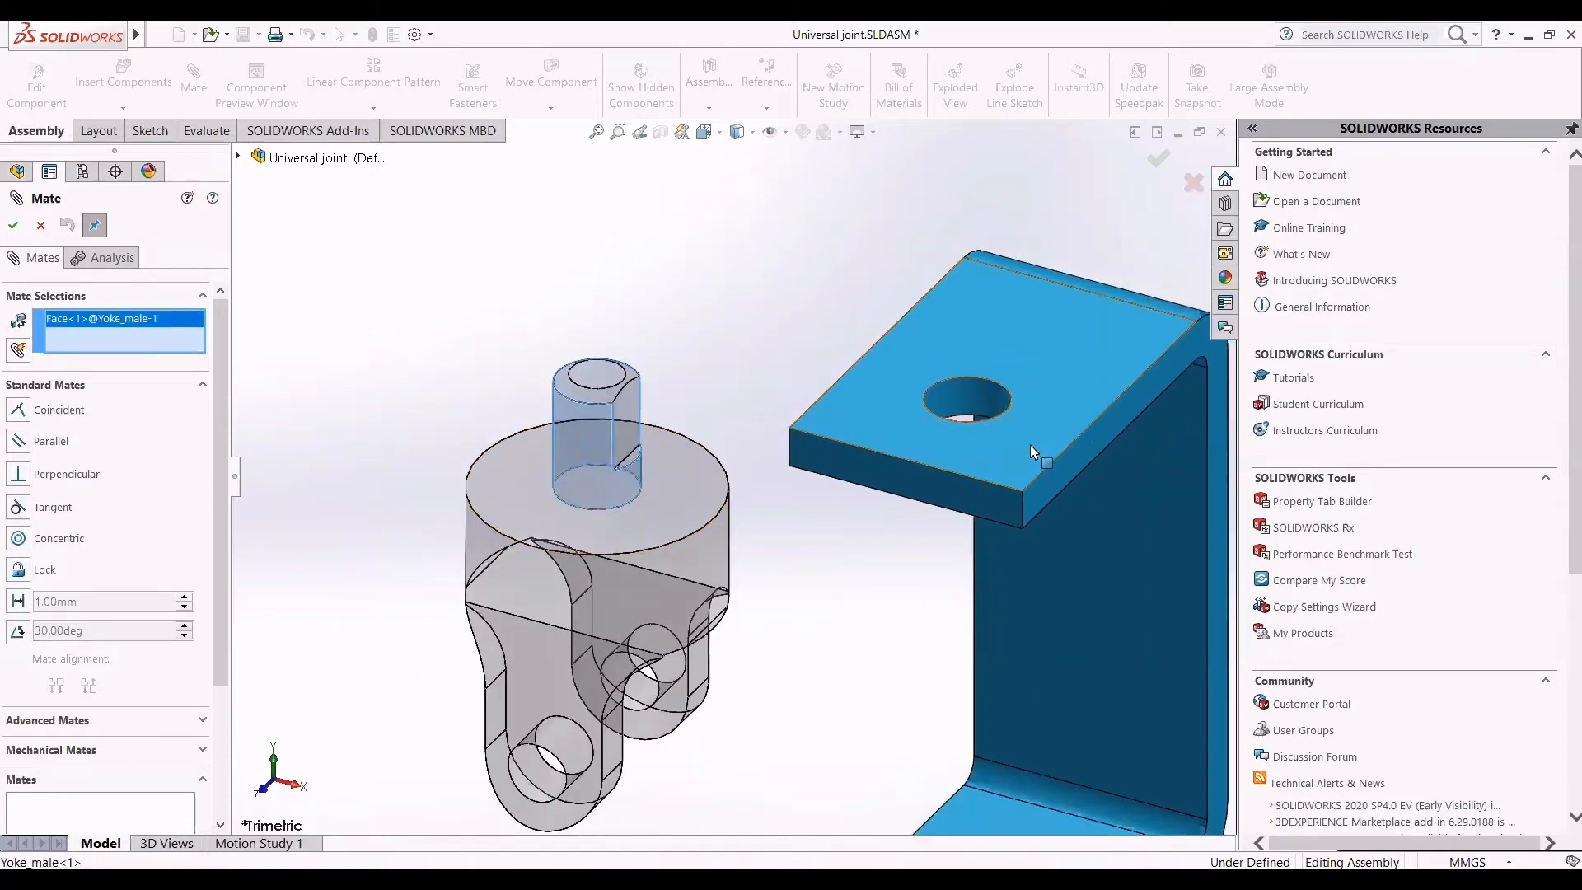
scroll(1031, 445, "down", 2)
left_click(904, 376)
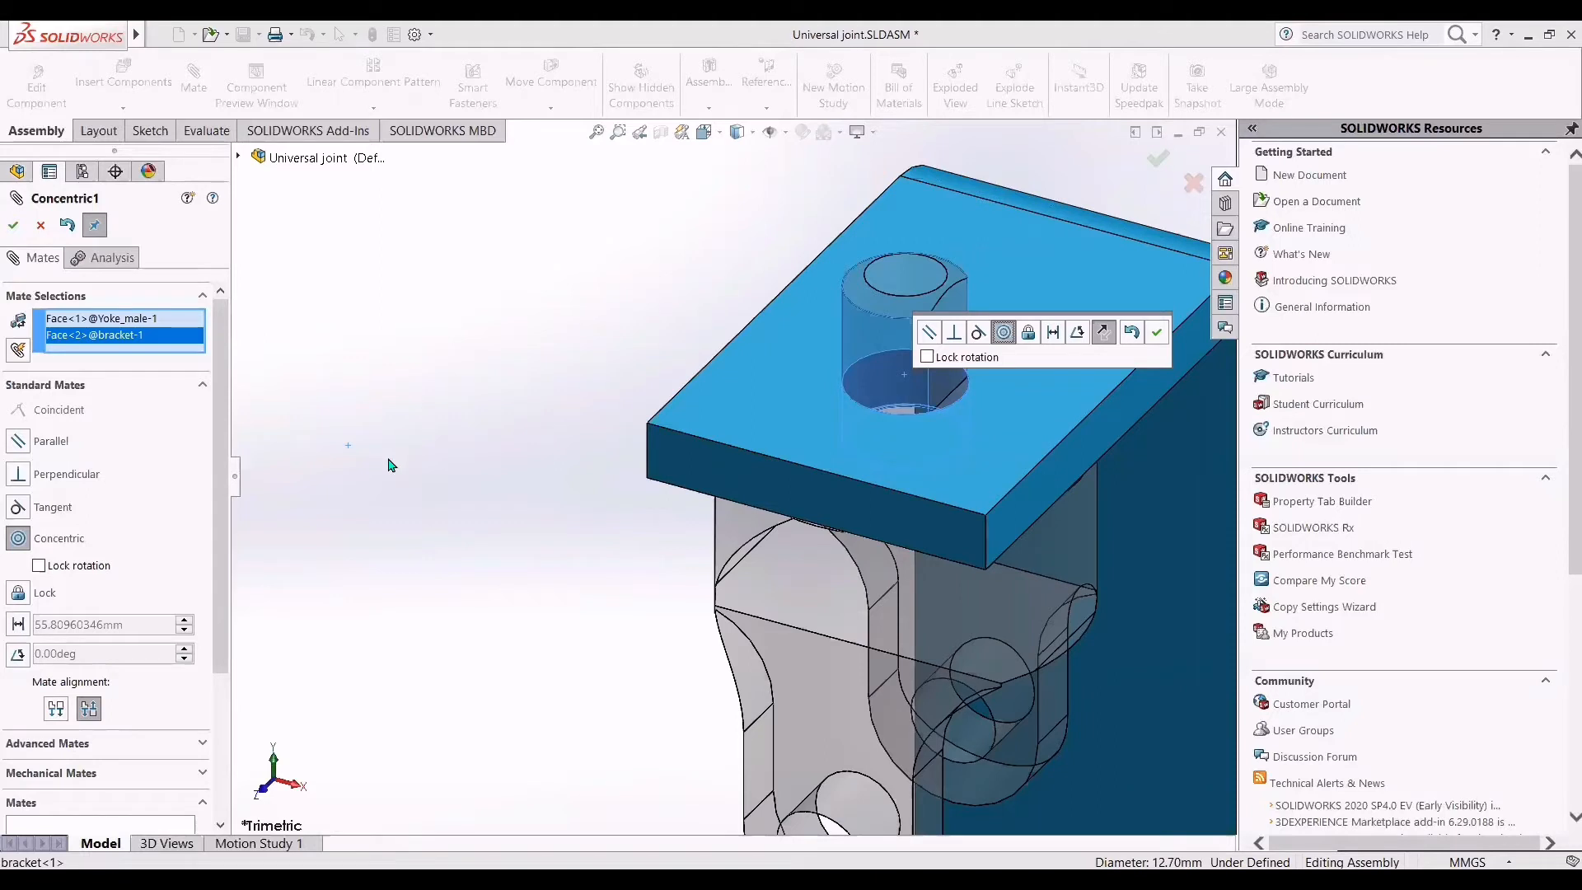
scroll(899, 620, "up", 4)
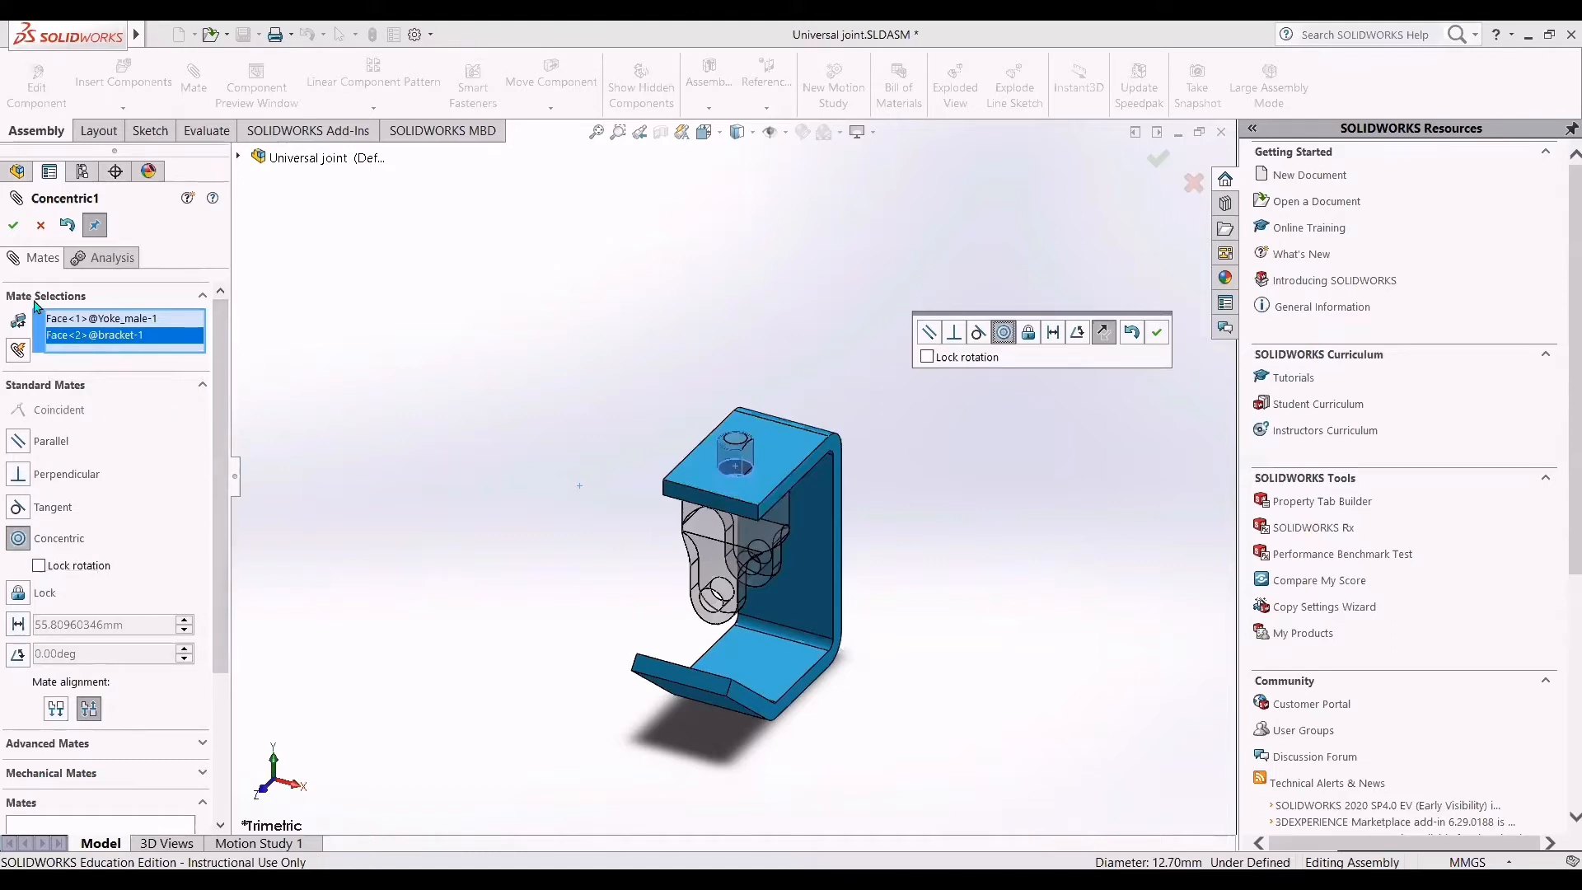
left_click(14, 227)
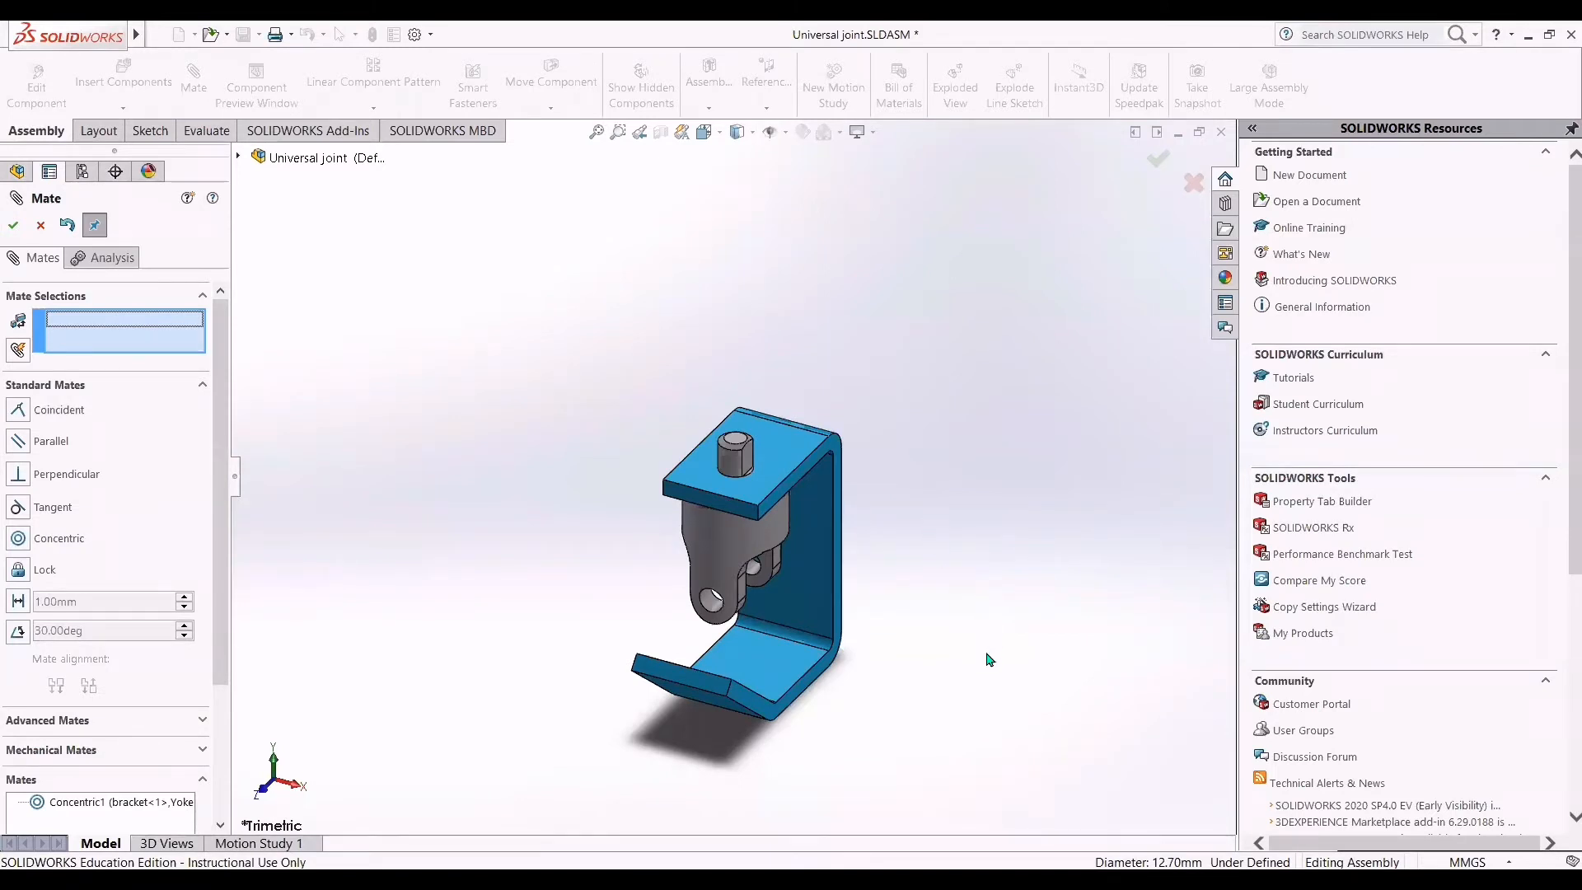
Step: Slide and turn the male yoke along the hole axis to leave a gap beneath the bracket's upper flange
middle_click_drag(968, 660, 918, 478)
left_click_drag(771, 506, 925, 570)
scroll(906, 548, "up", 1)
scroll(873, 536, "down", 2)
scroll(658, 481, "up", 3)
scroll(659, 479, "down", 5)
middle_click_drag(946, 320, 921, 376)
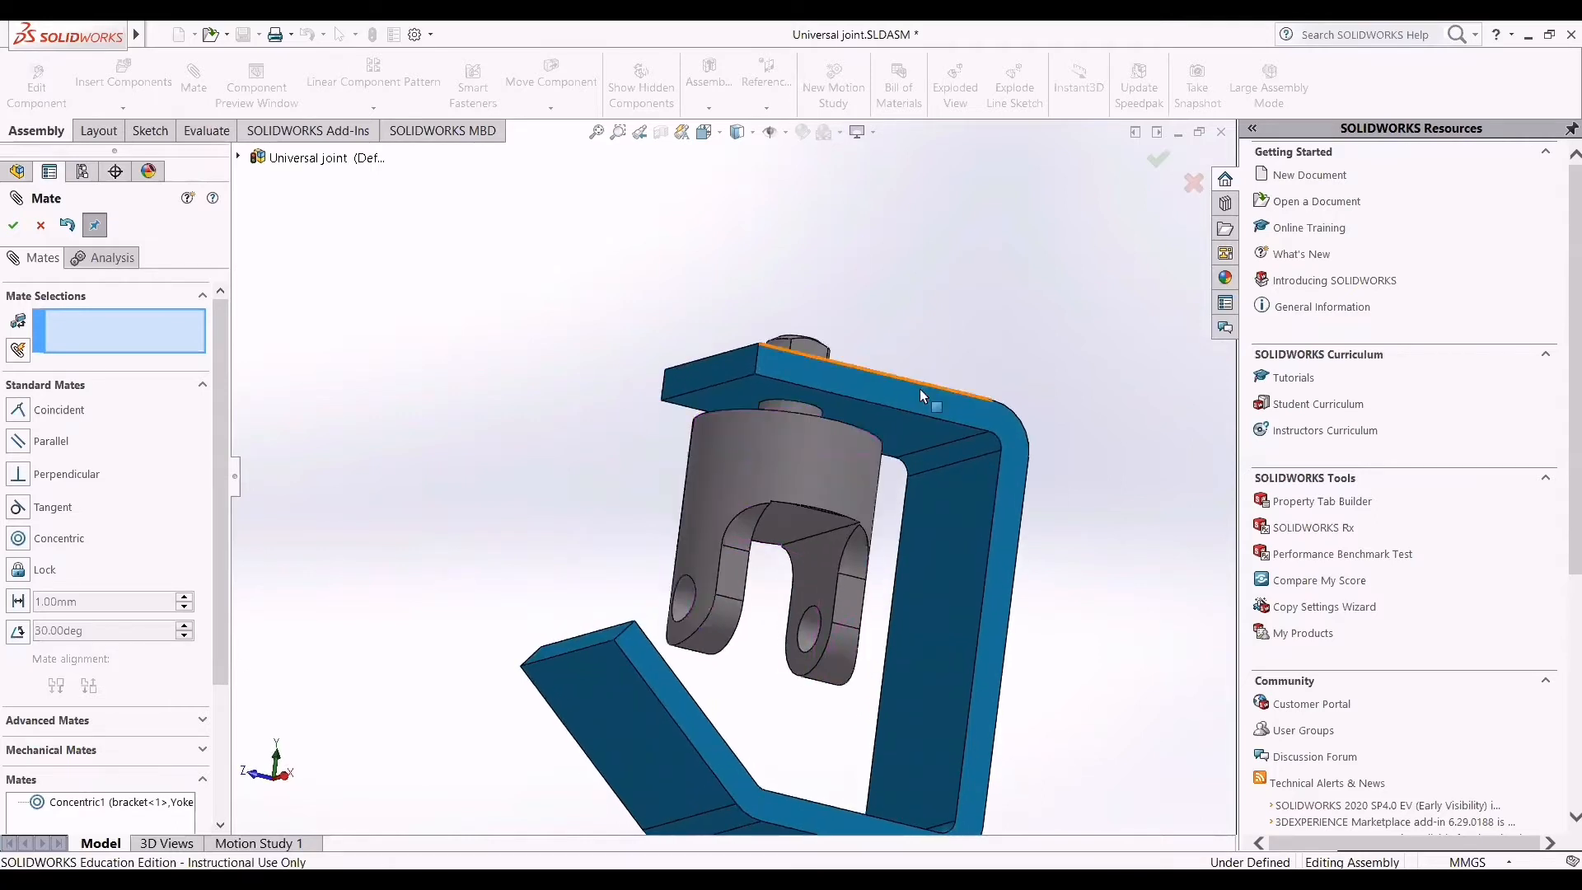
mouse_move(809, 529)
left_mouse_down()
mouse_move(818, 417)
mouse_move(796, 531)
left_mouse_up()
mouse_move(950, 324)
middle_mouse_down()
mouse_move(905, 326)
mouse_move(960, 301)
middle_mouse_up()
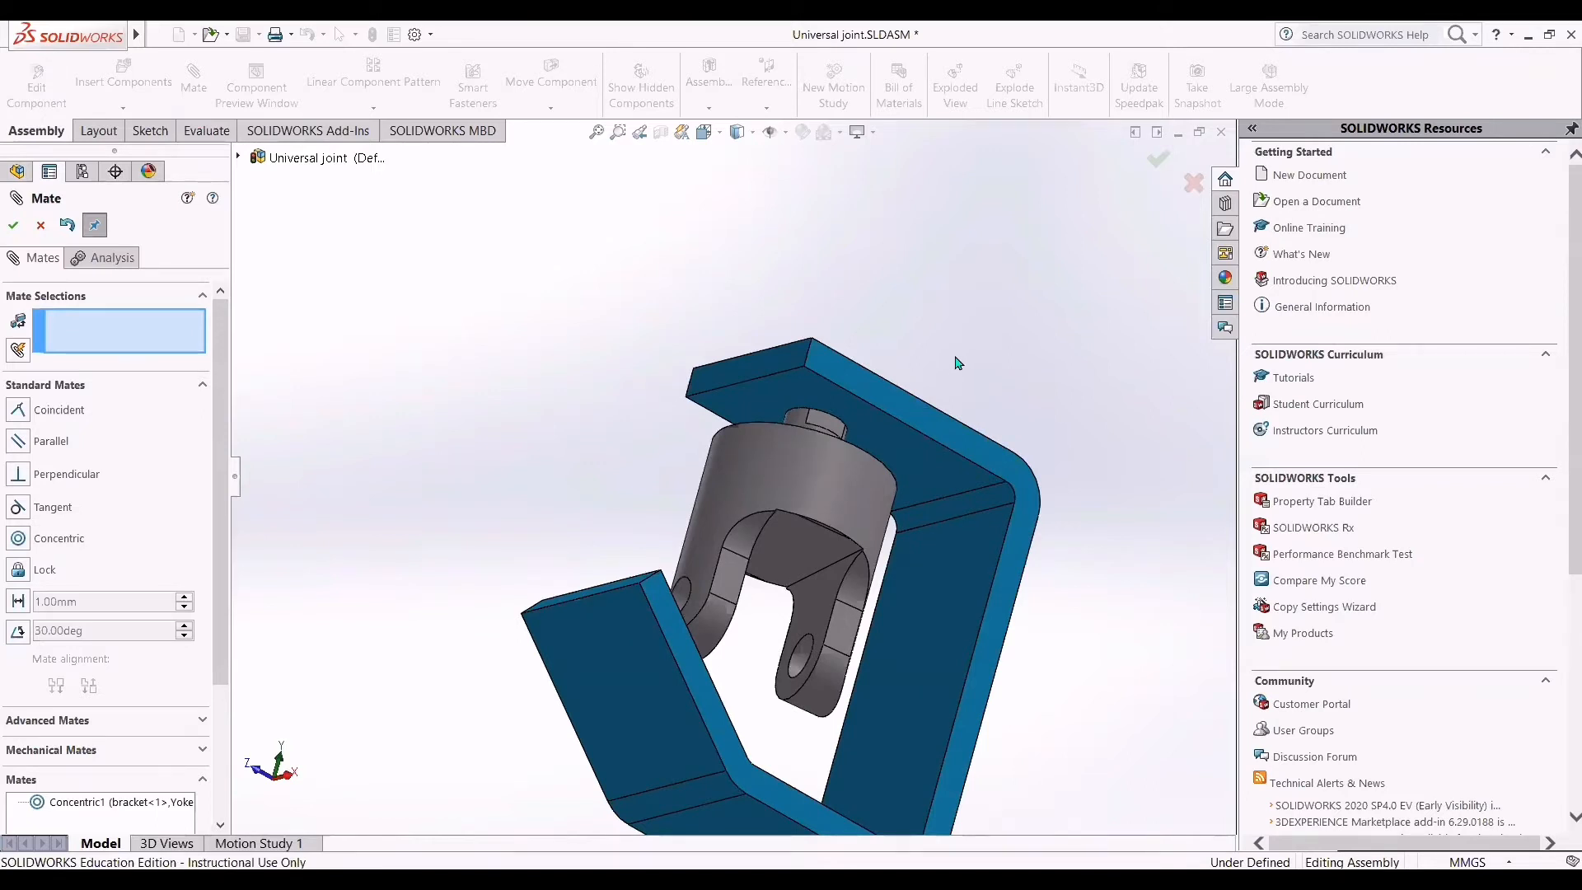
Step: Add a coincident mate between the underside of the bracket's upper flange and the yoke's flat top face, and finish mating
scroll(982, 403, "down", 2)
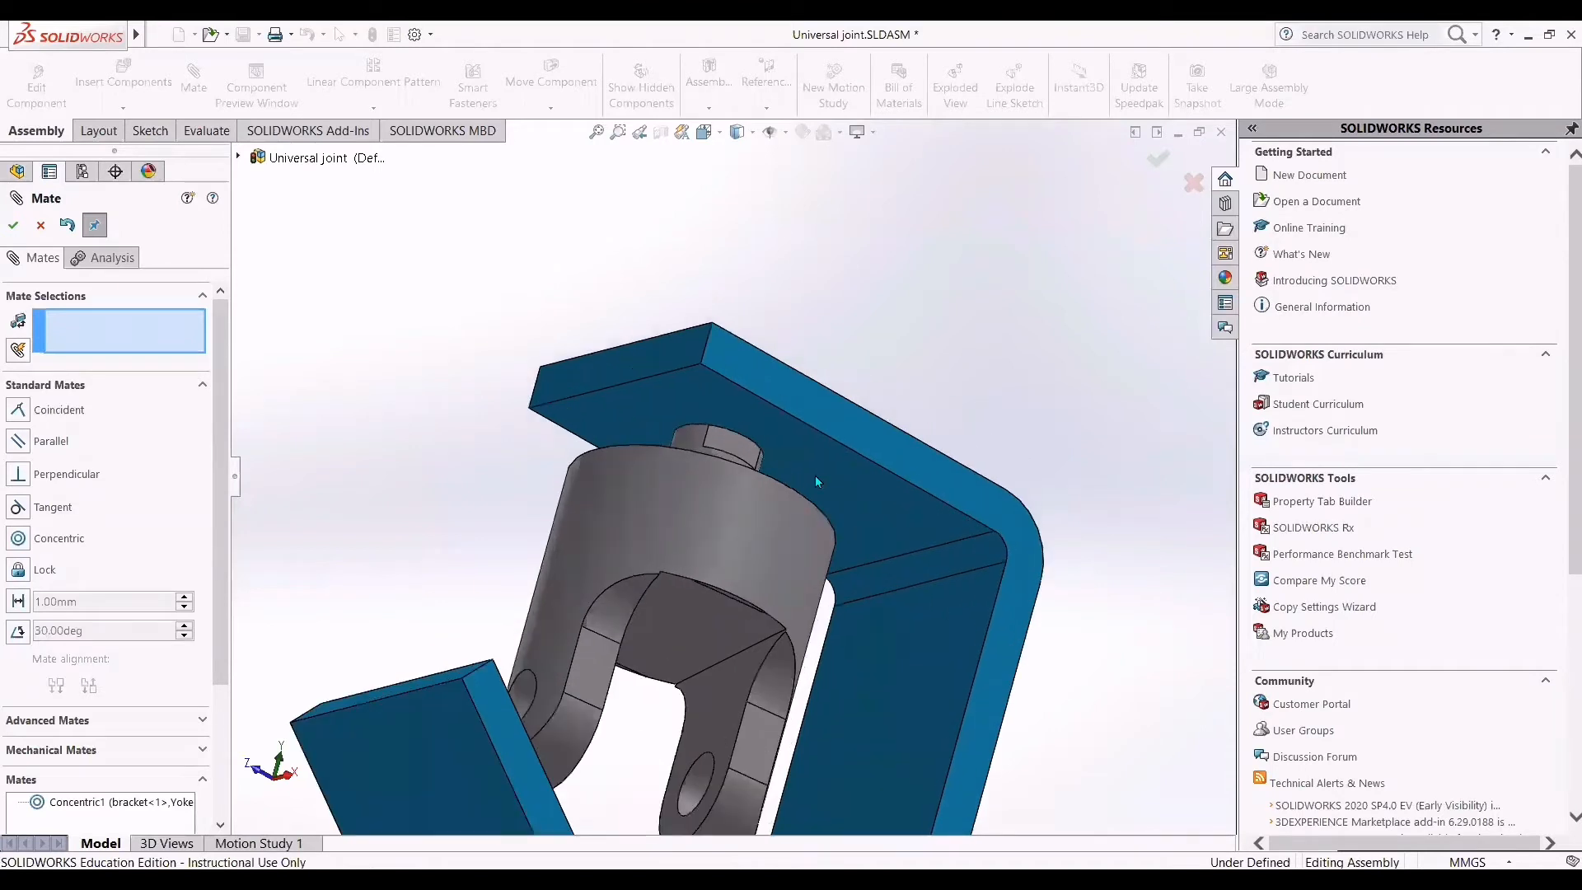
scroll(879, 347, "up", 2)
scroll(857, 441, "down", 2)
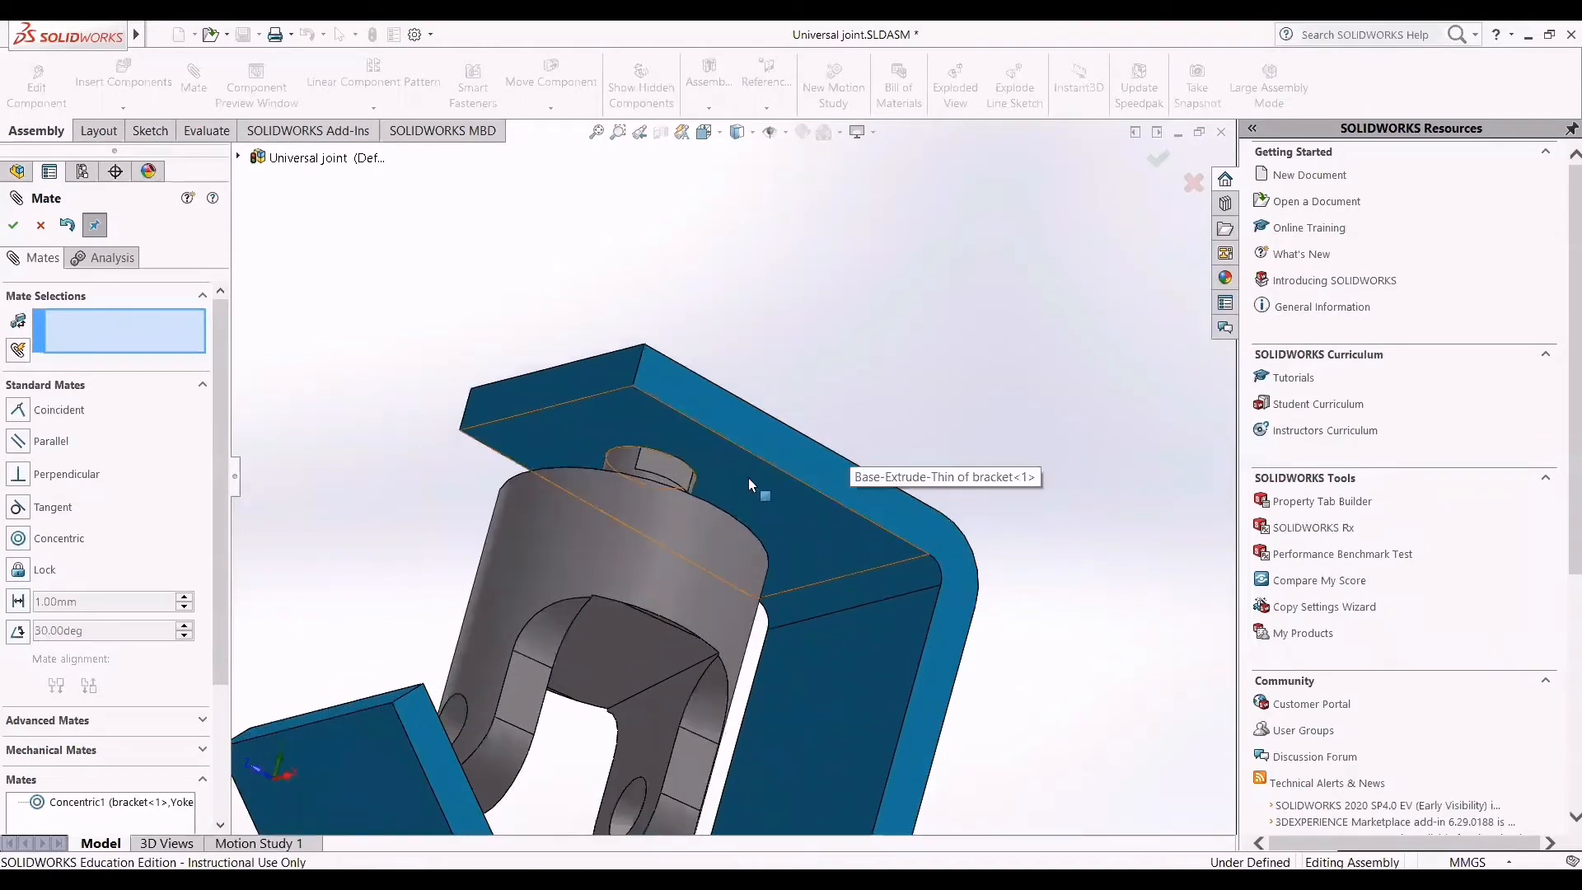
left_click(848, 463)
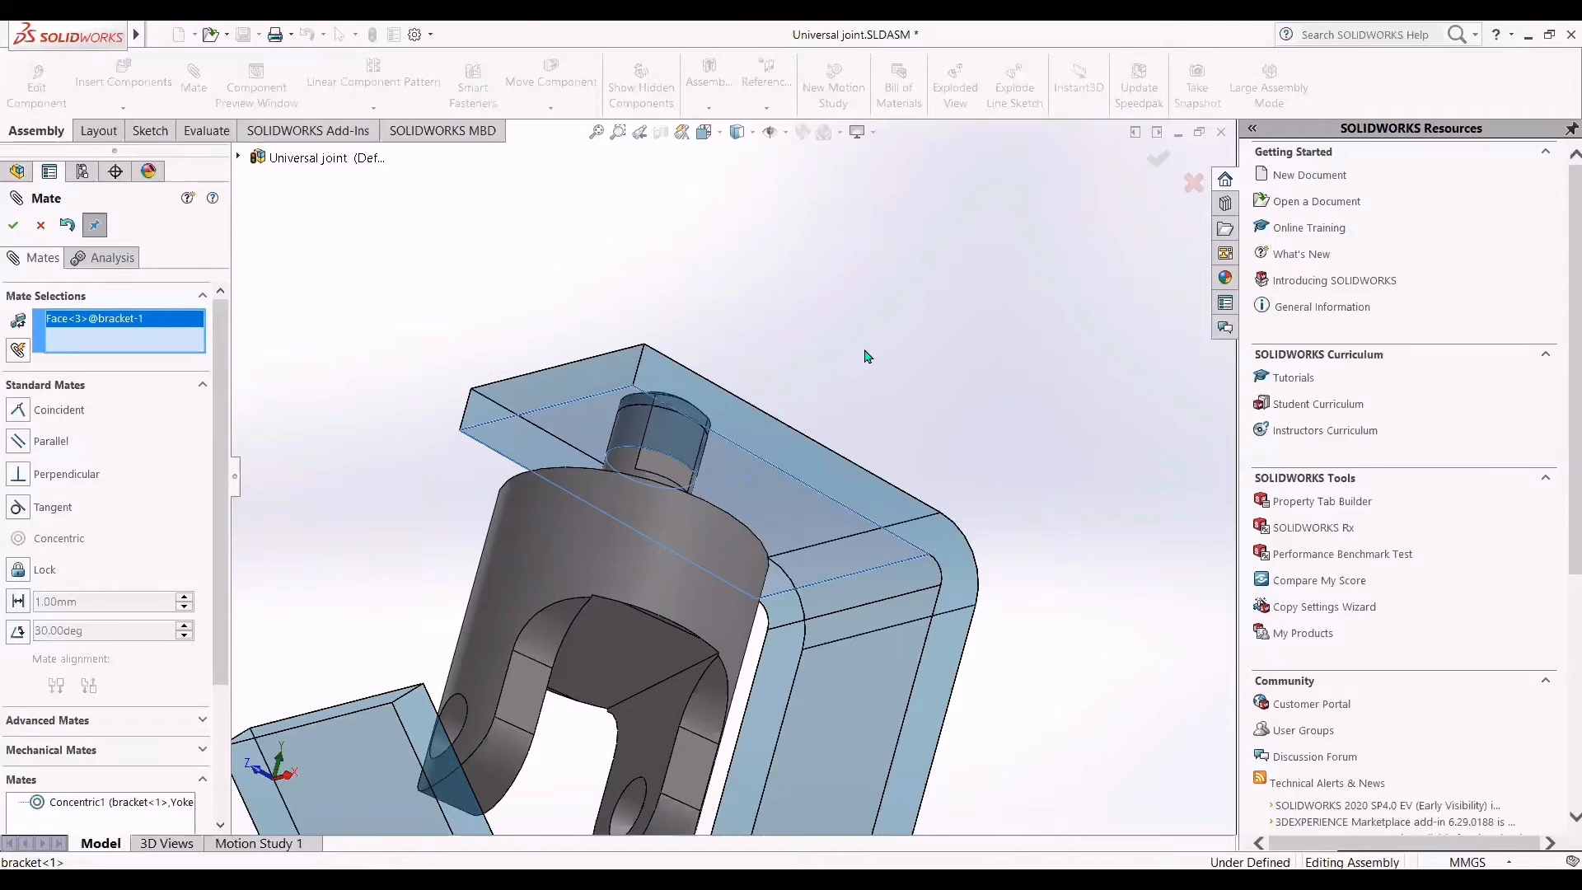
key("ctrl+7")
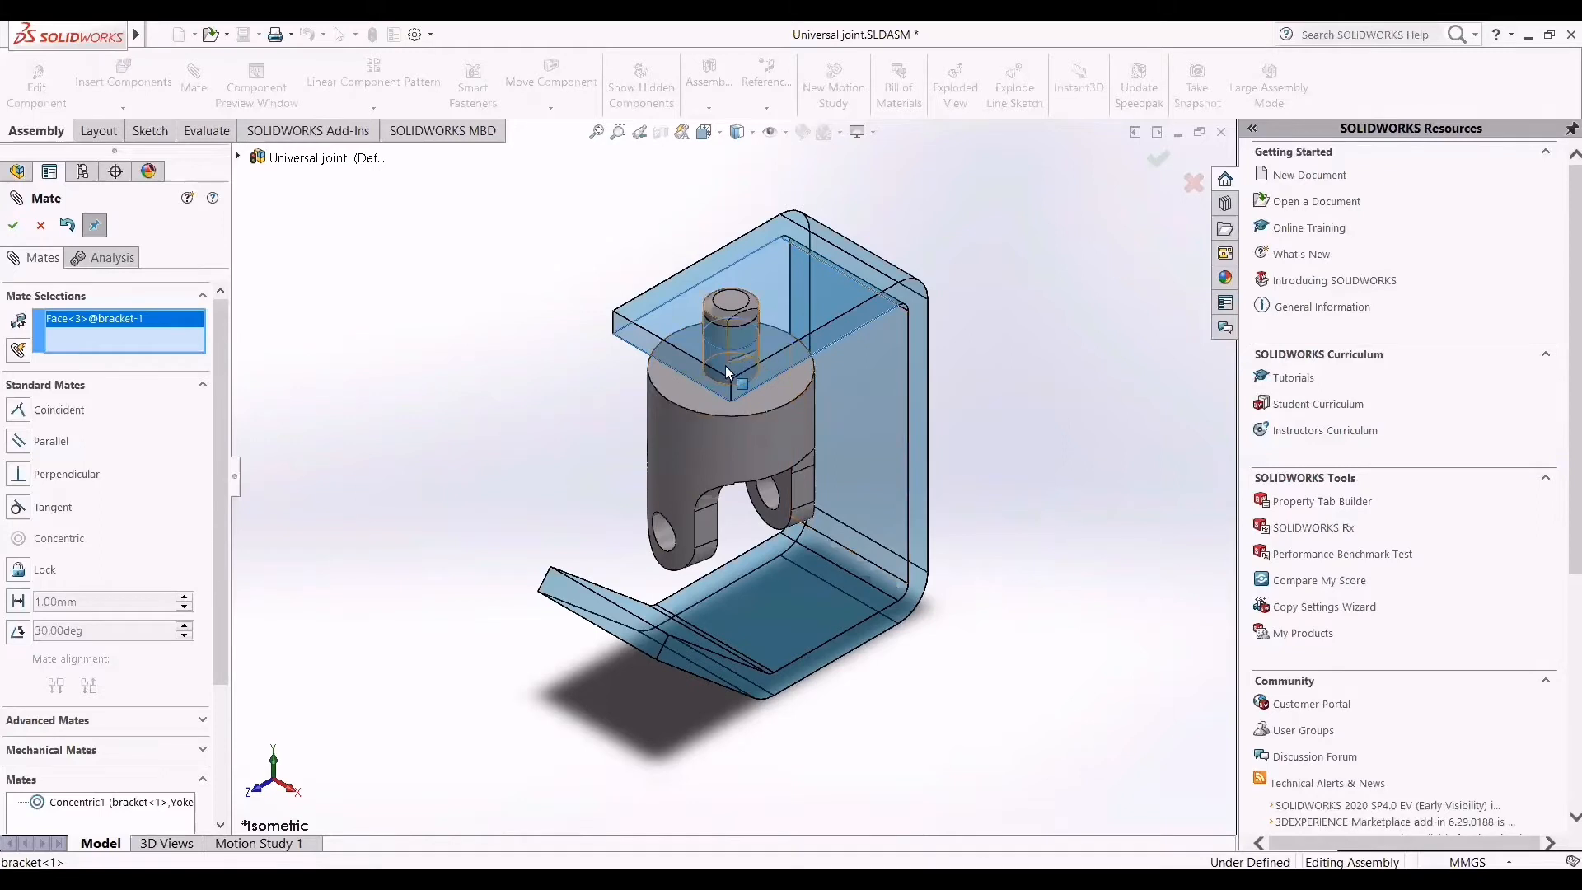
scroll(725, 366, "down", 3)
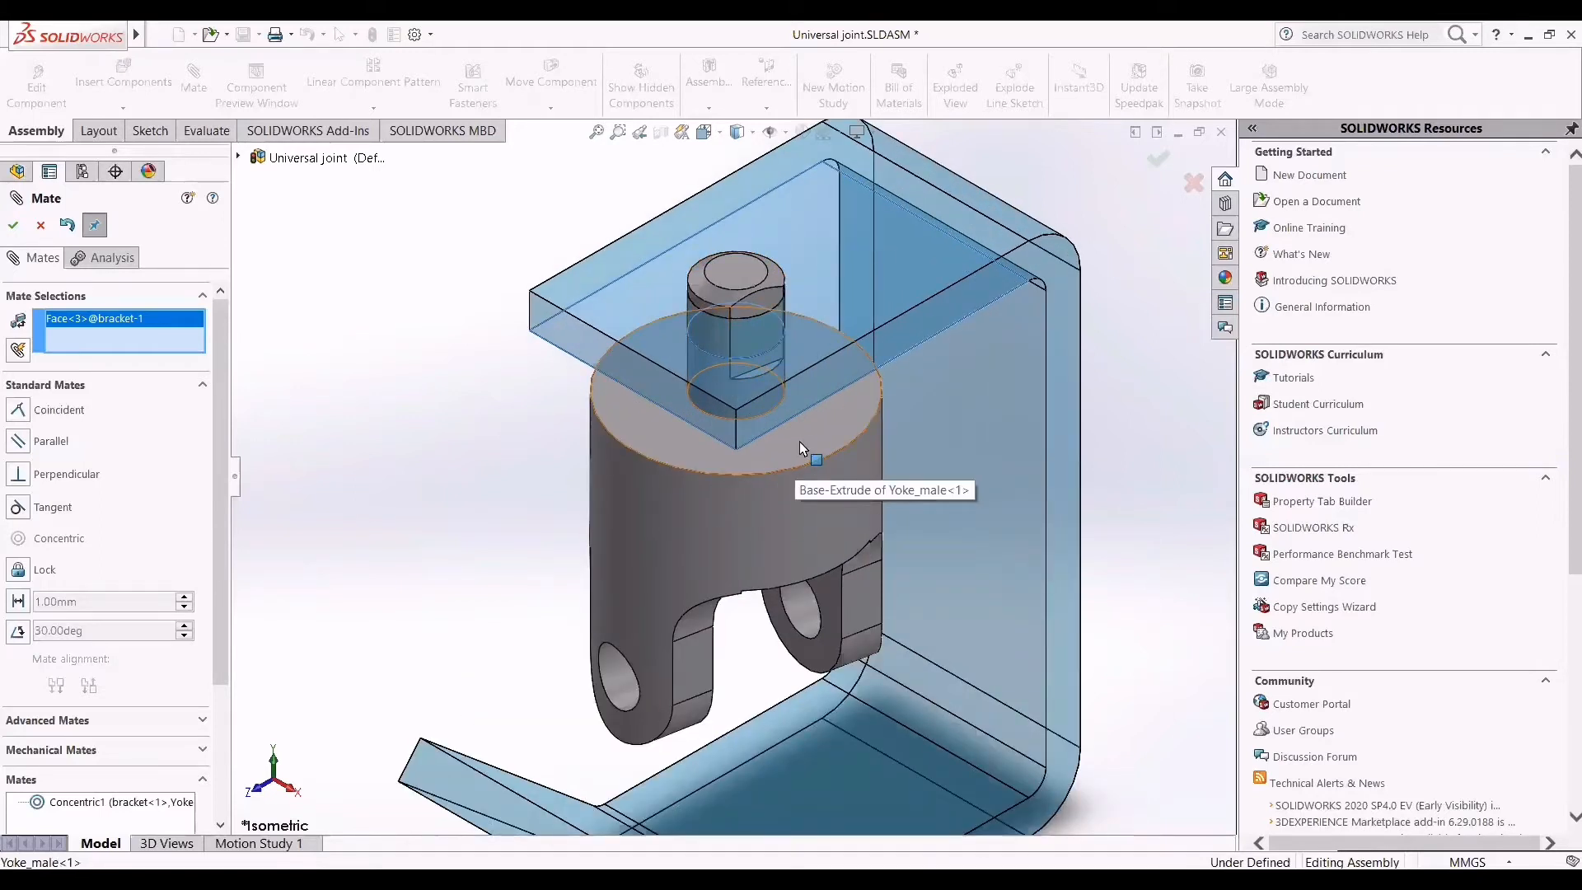
left_click(802, 446)
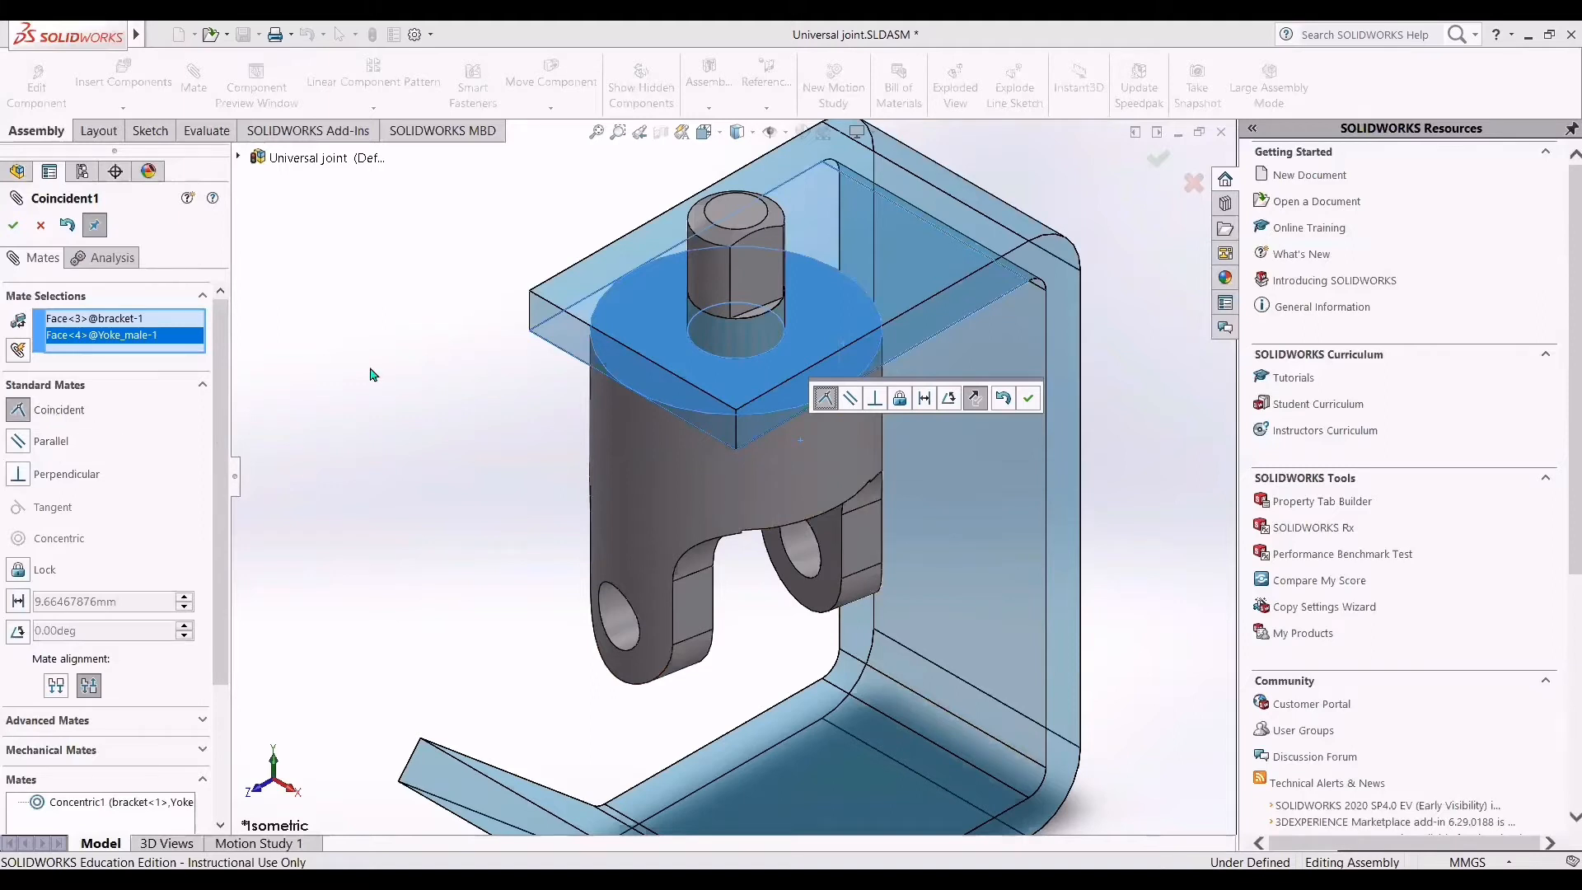
mouse_move(459, 425)
middle_mouse_down()
mouse_move(447, 345)
mouse_move(448, 438)
middle_mouse_up()
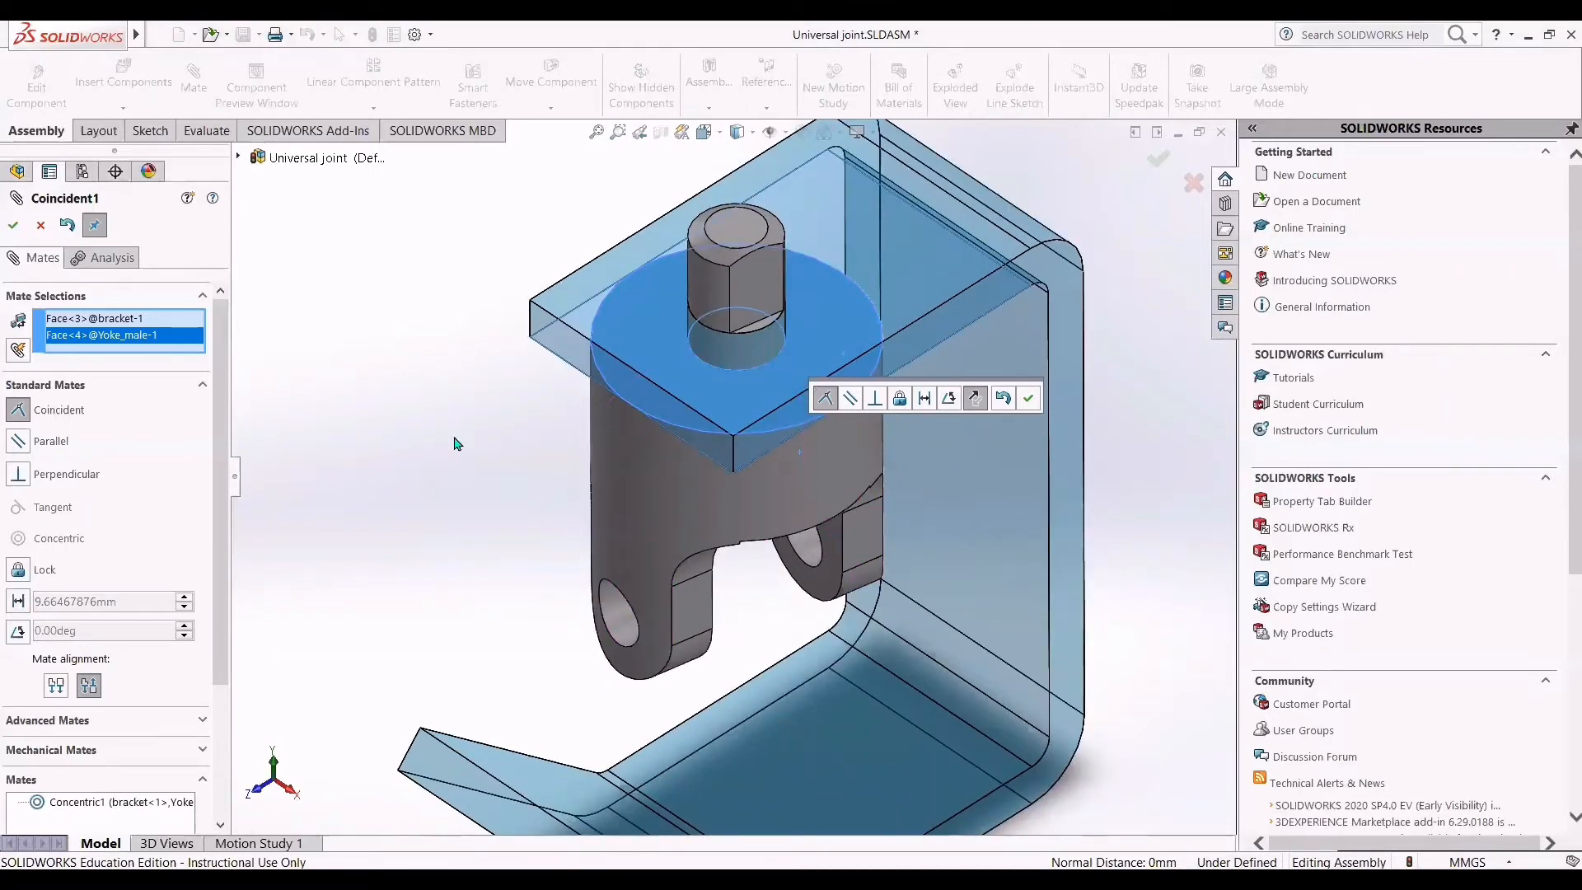
left_click(13, 227)
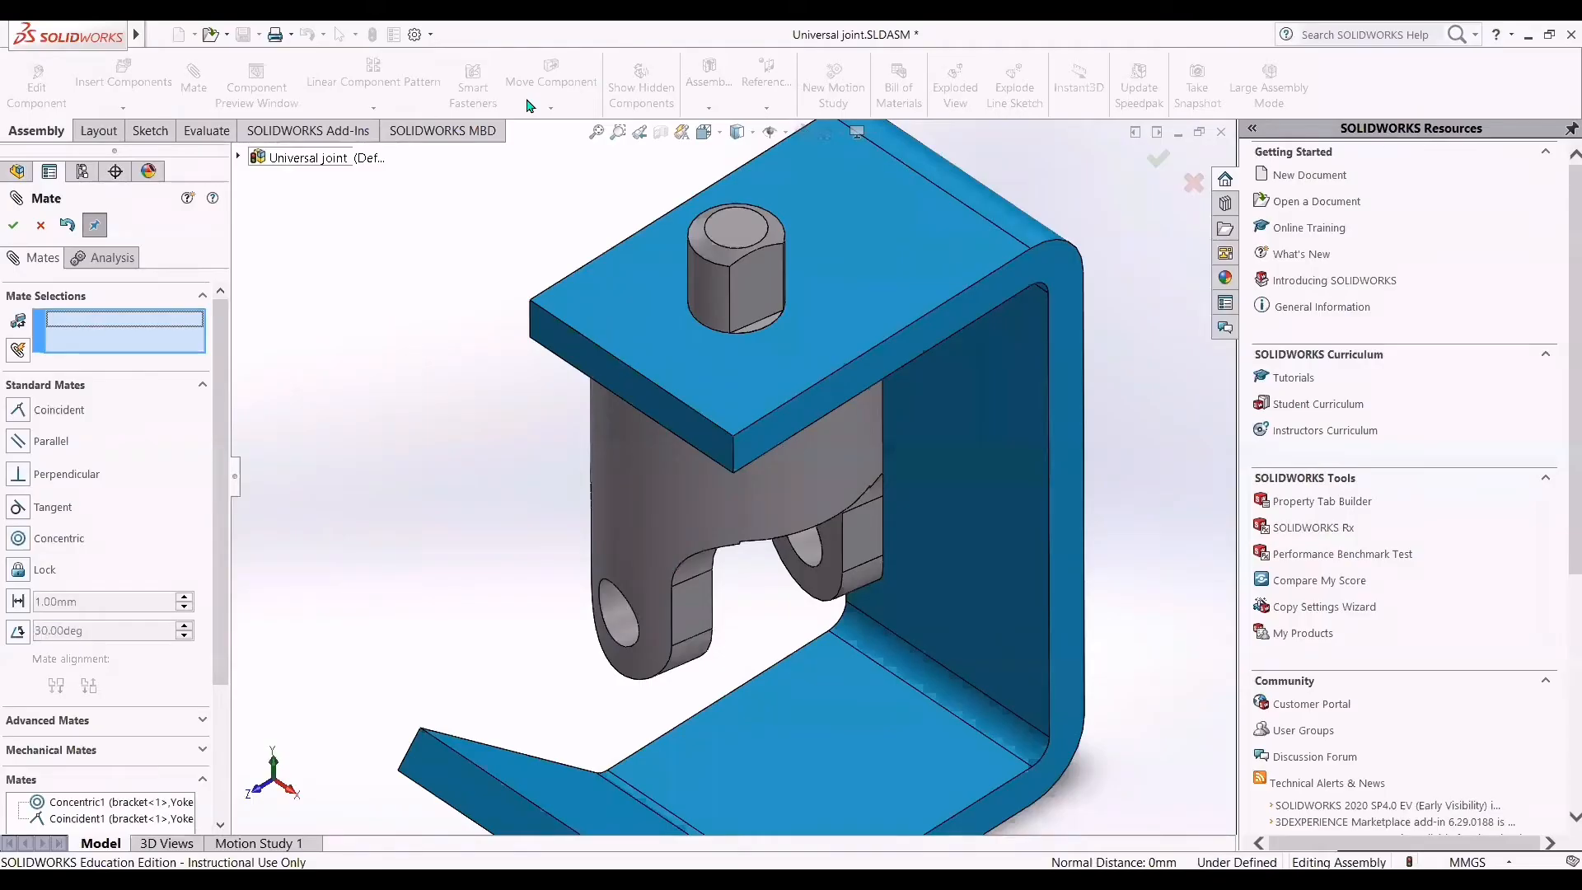
left_click(9, 235)
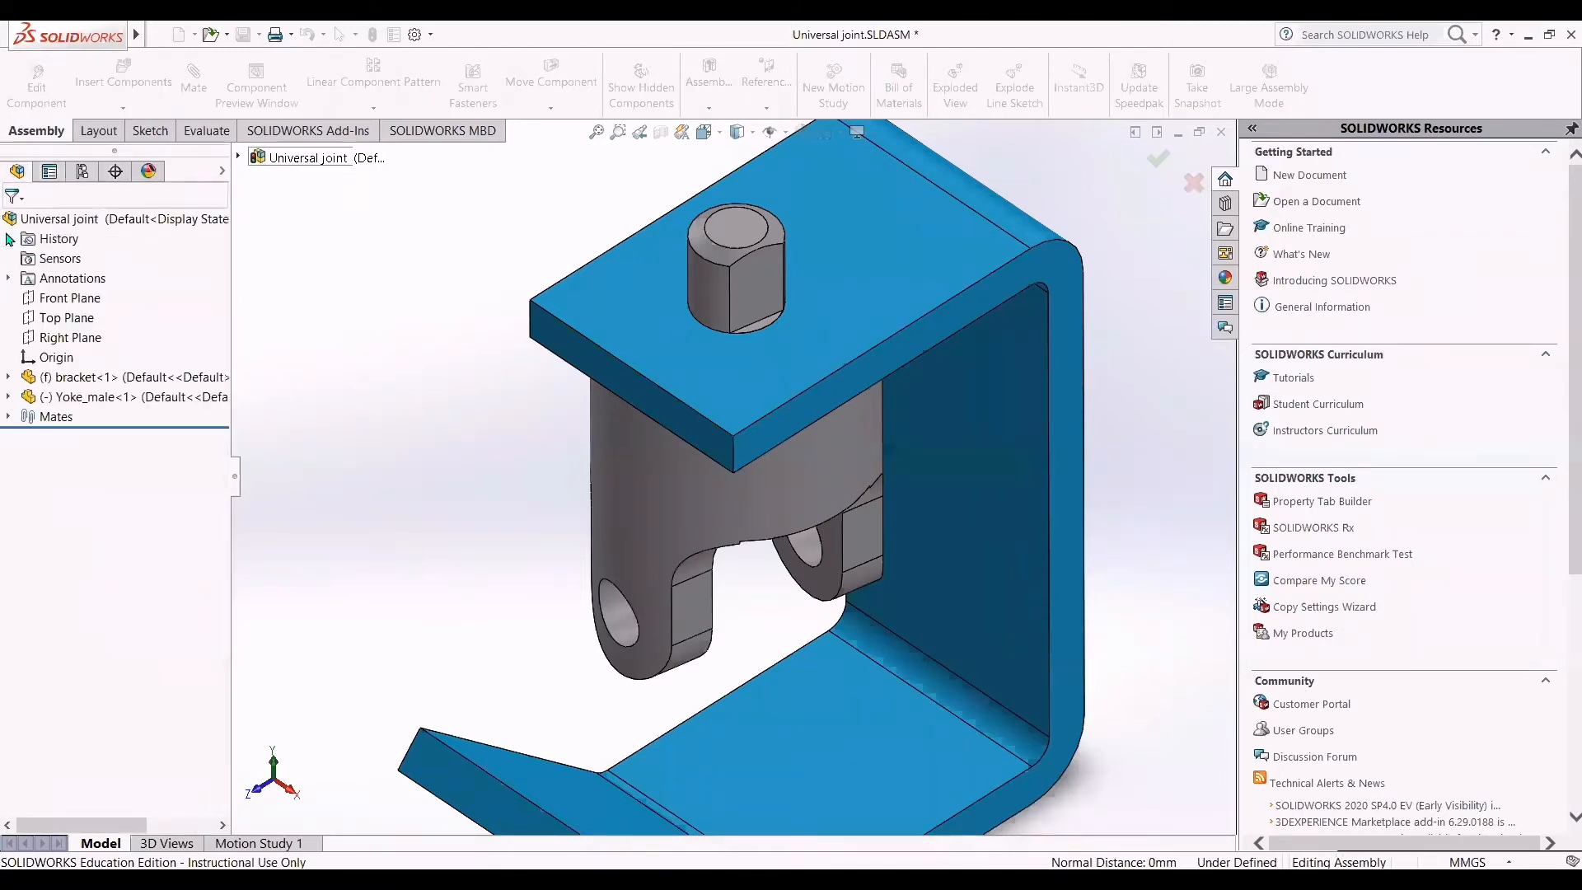
Step: Review the mates between the bracket and the male yoke, and the yoke's feature list, in the assembly tree
left_click(9, 417)
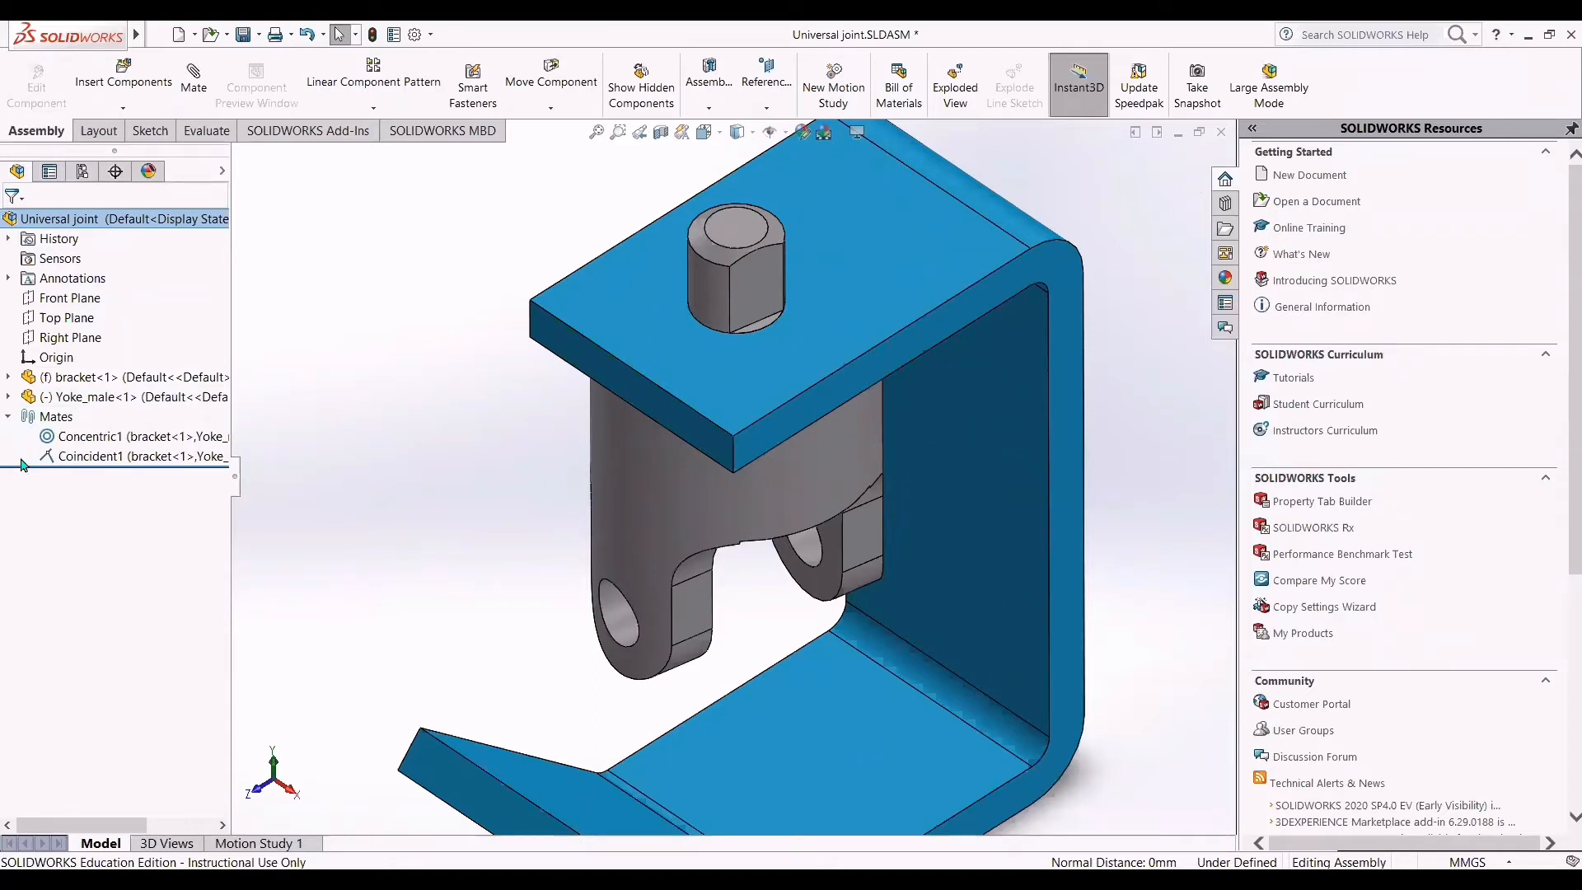
mouse_move(83, 464)
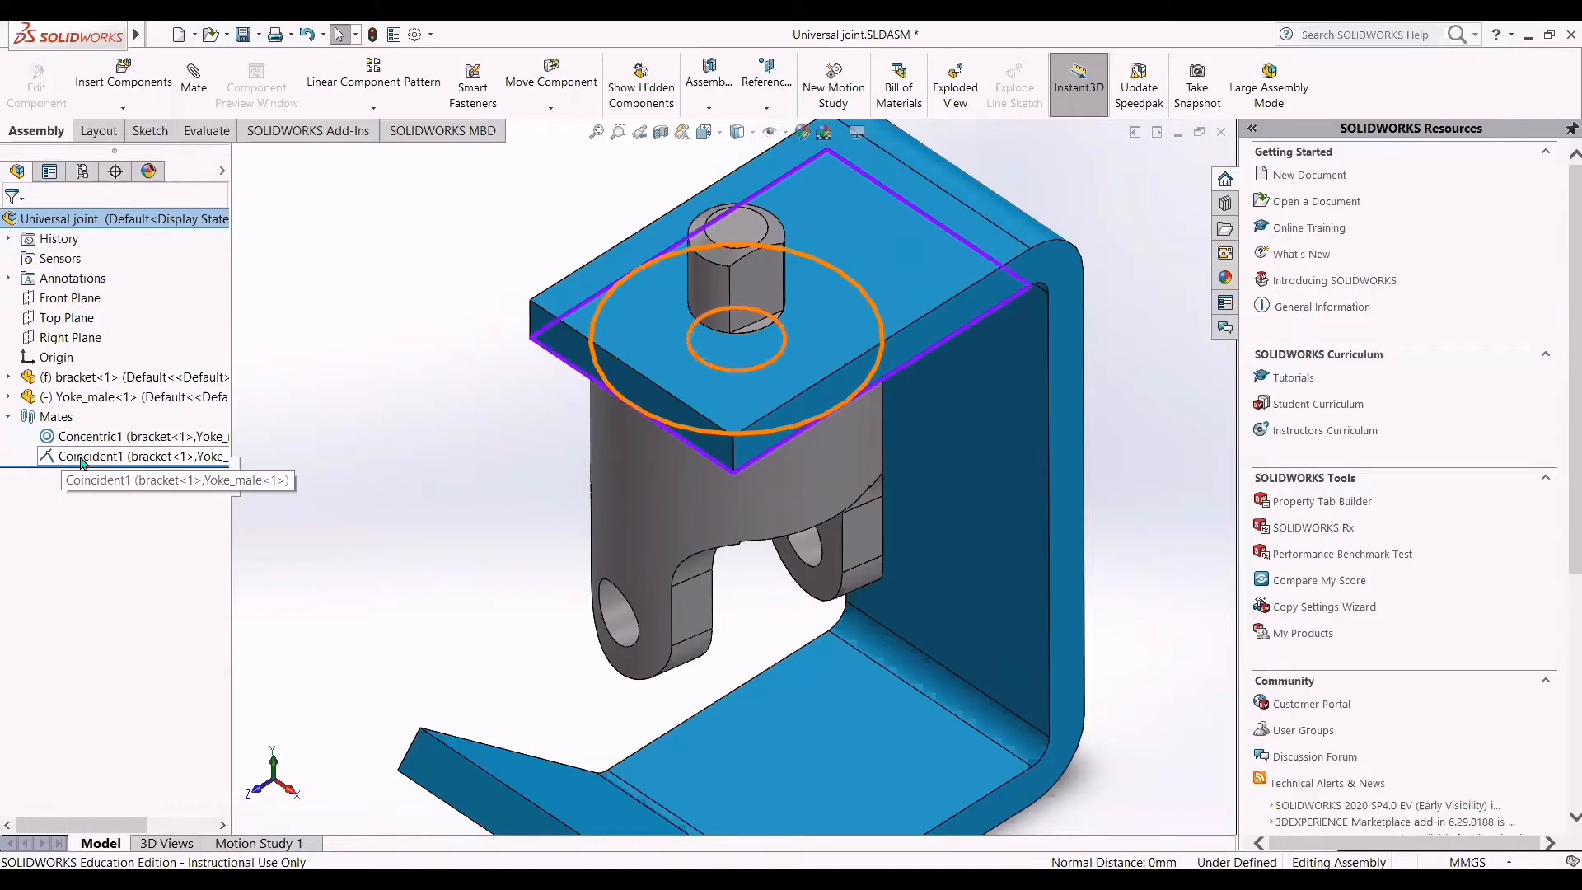
left_click(8, 417)
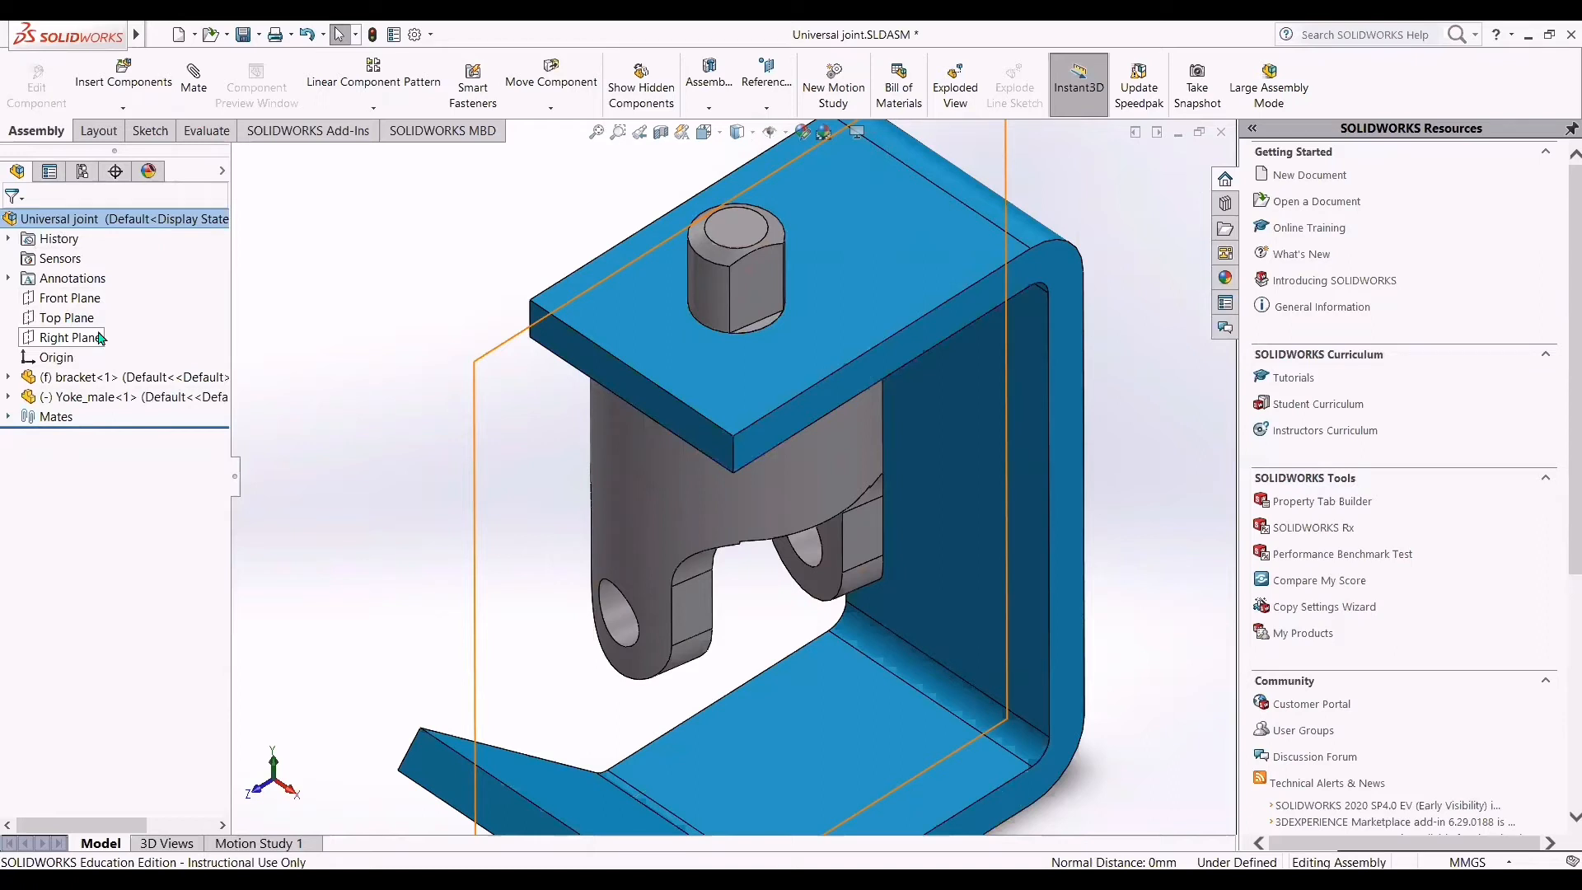
left_click(8, 418)
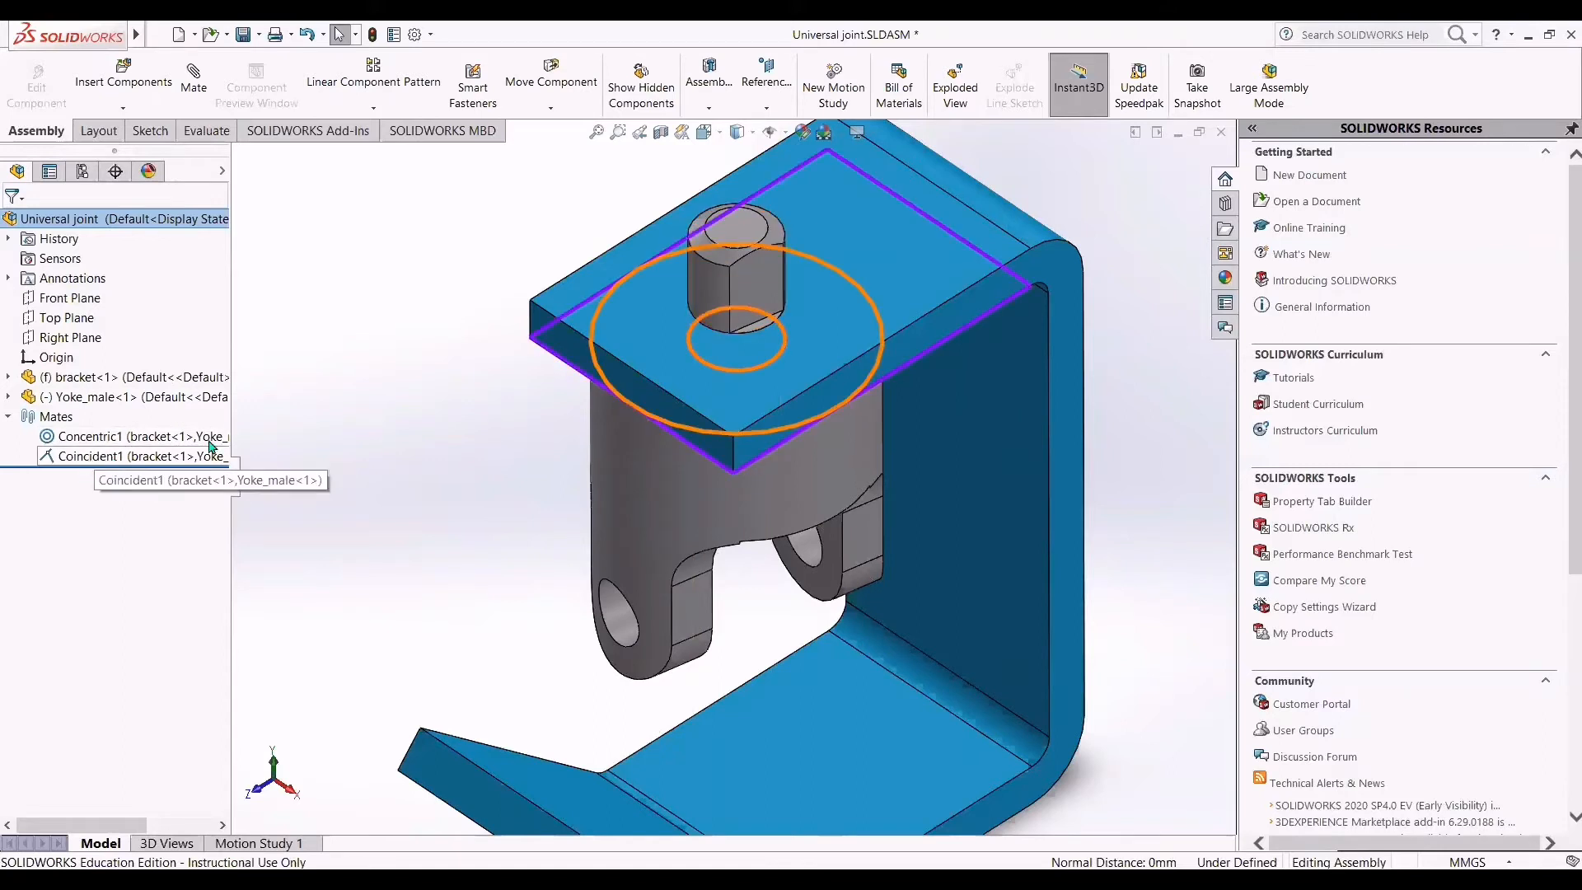
key("z")
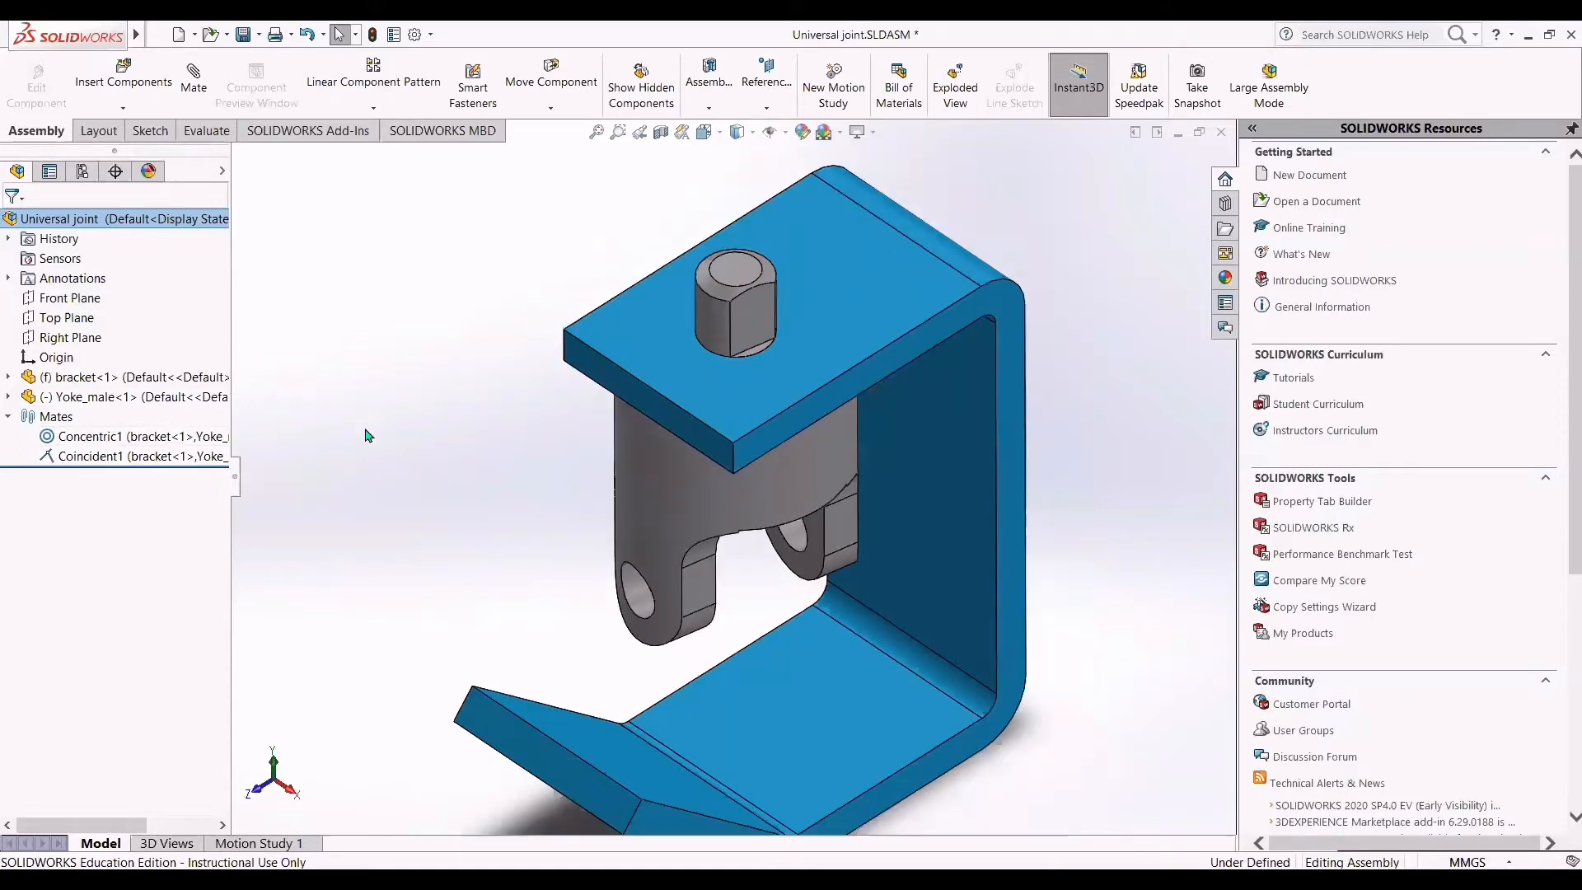
middle_click_drag(400, 474, 394, 446)
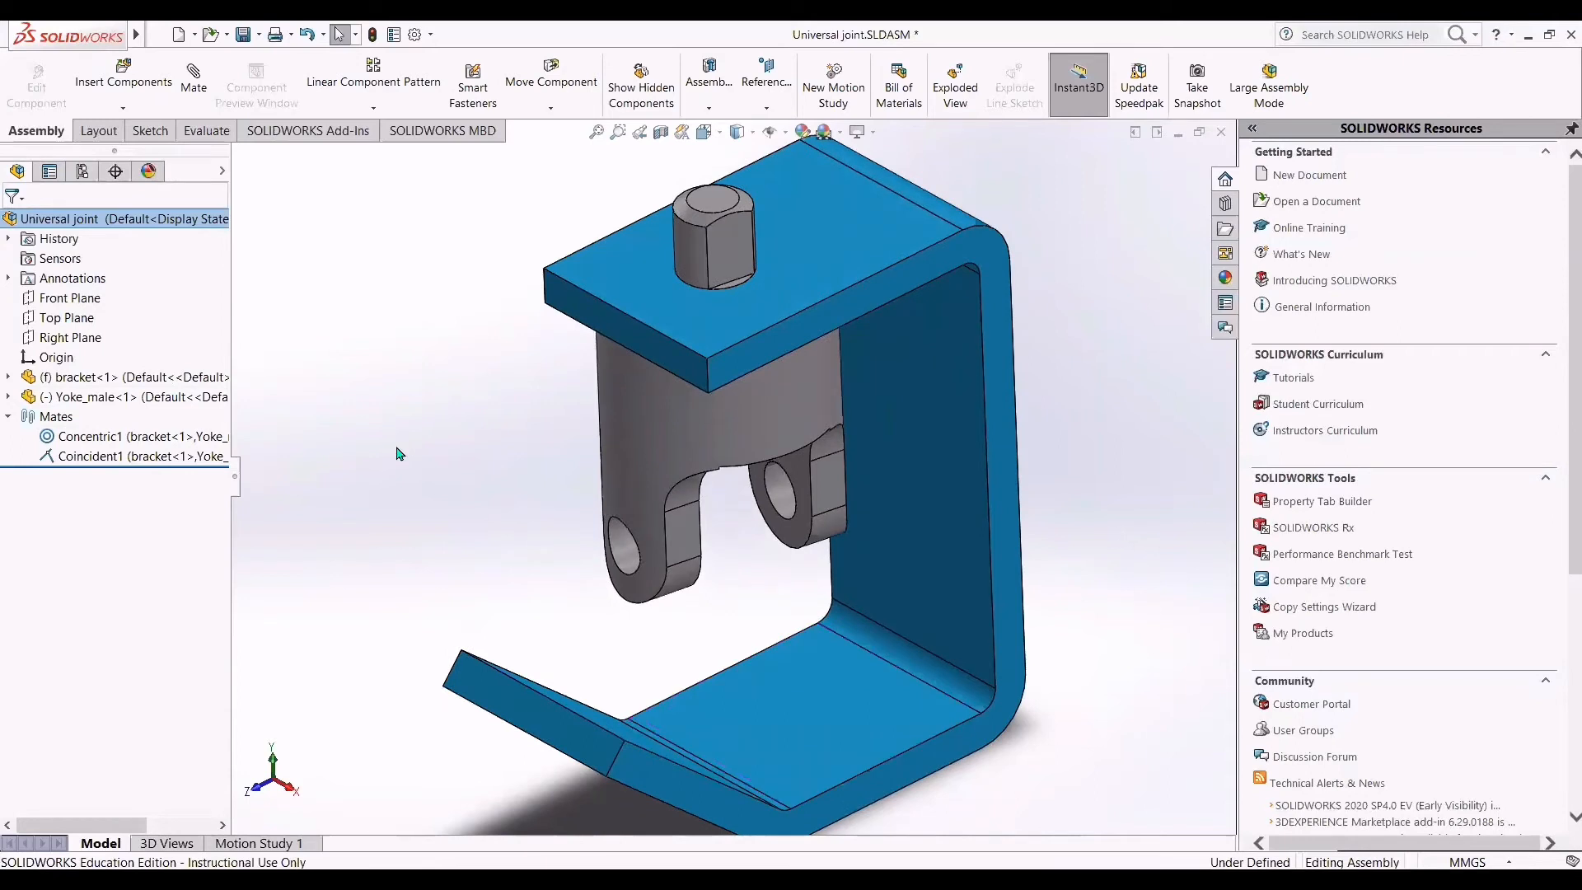
left_click(8, 397)
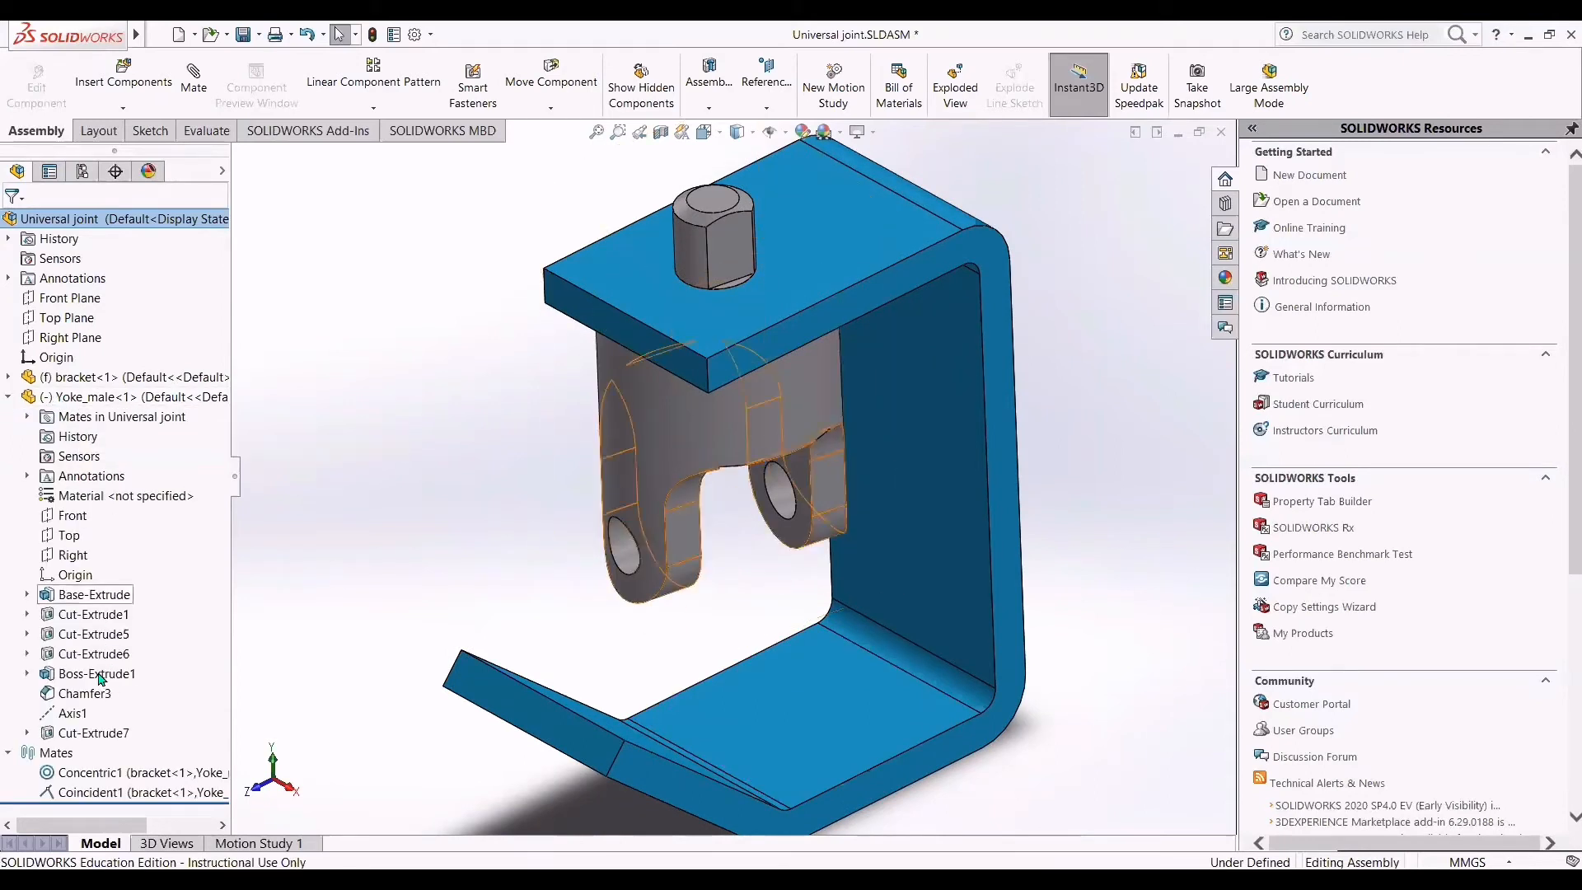
left_click(8, 397)
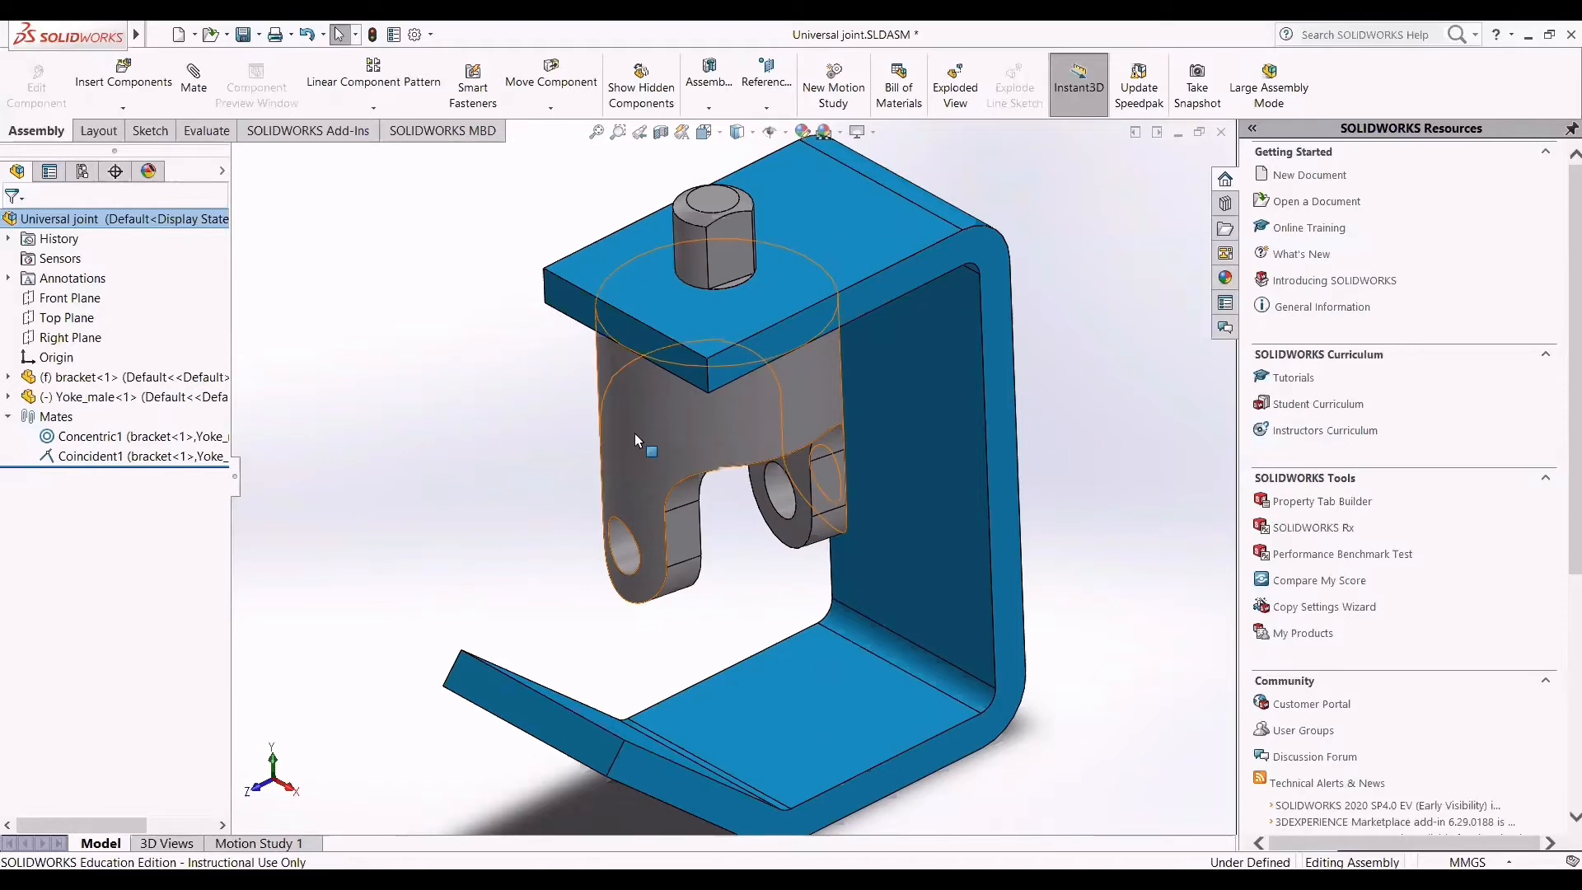
Step: Test the male yoke's remaining freedom to rotate about the bracket hole axis, then clear the selection
mouse_move(635, 434)
left_mouse_down()
mouse_move(586, 429)
mouse_move(633, 424)
left_mouse_up()
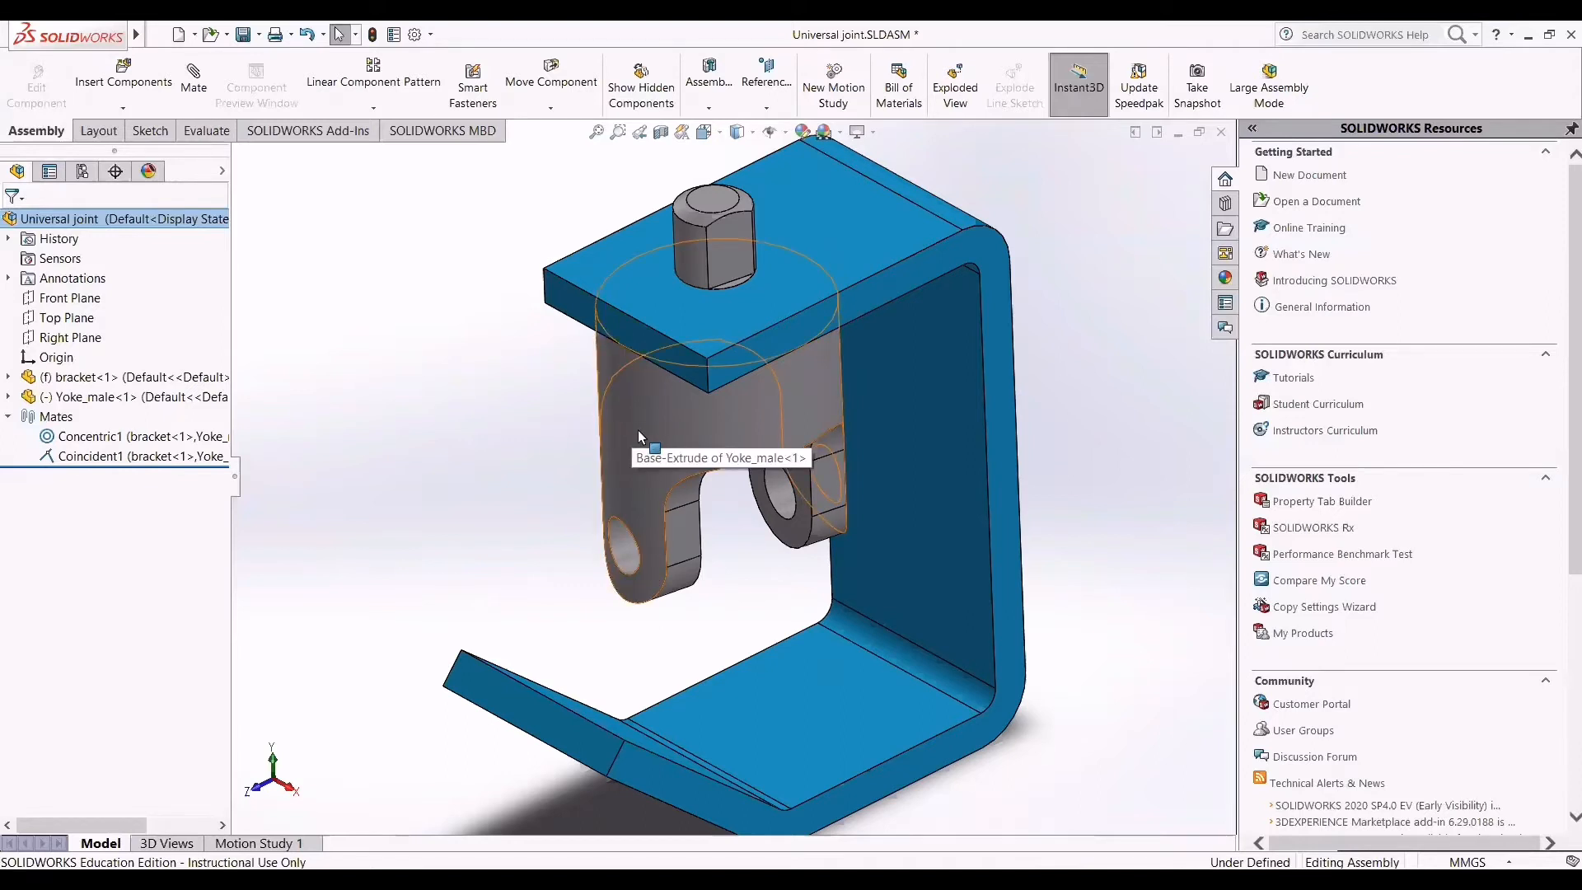
mouse_move(635, 433)
left_mouse_down()
mouse_move(695, 449)
mouse_move(646, 429)
left_mouse_up()
mouse_move(646, 429)
middle_mouse_down()
mouse_move(697, 461)
mouse_move(651, 427)
mouse_move(656, 440)
mouse_move(697, 462)
mouse_move(656, 418)
mouse_move(637, 441)
middle_mouse_up()
left_click_drag(663, 440, 622, 409)
key("Escape")
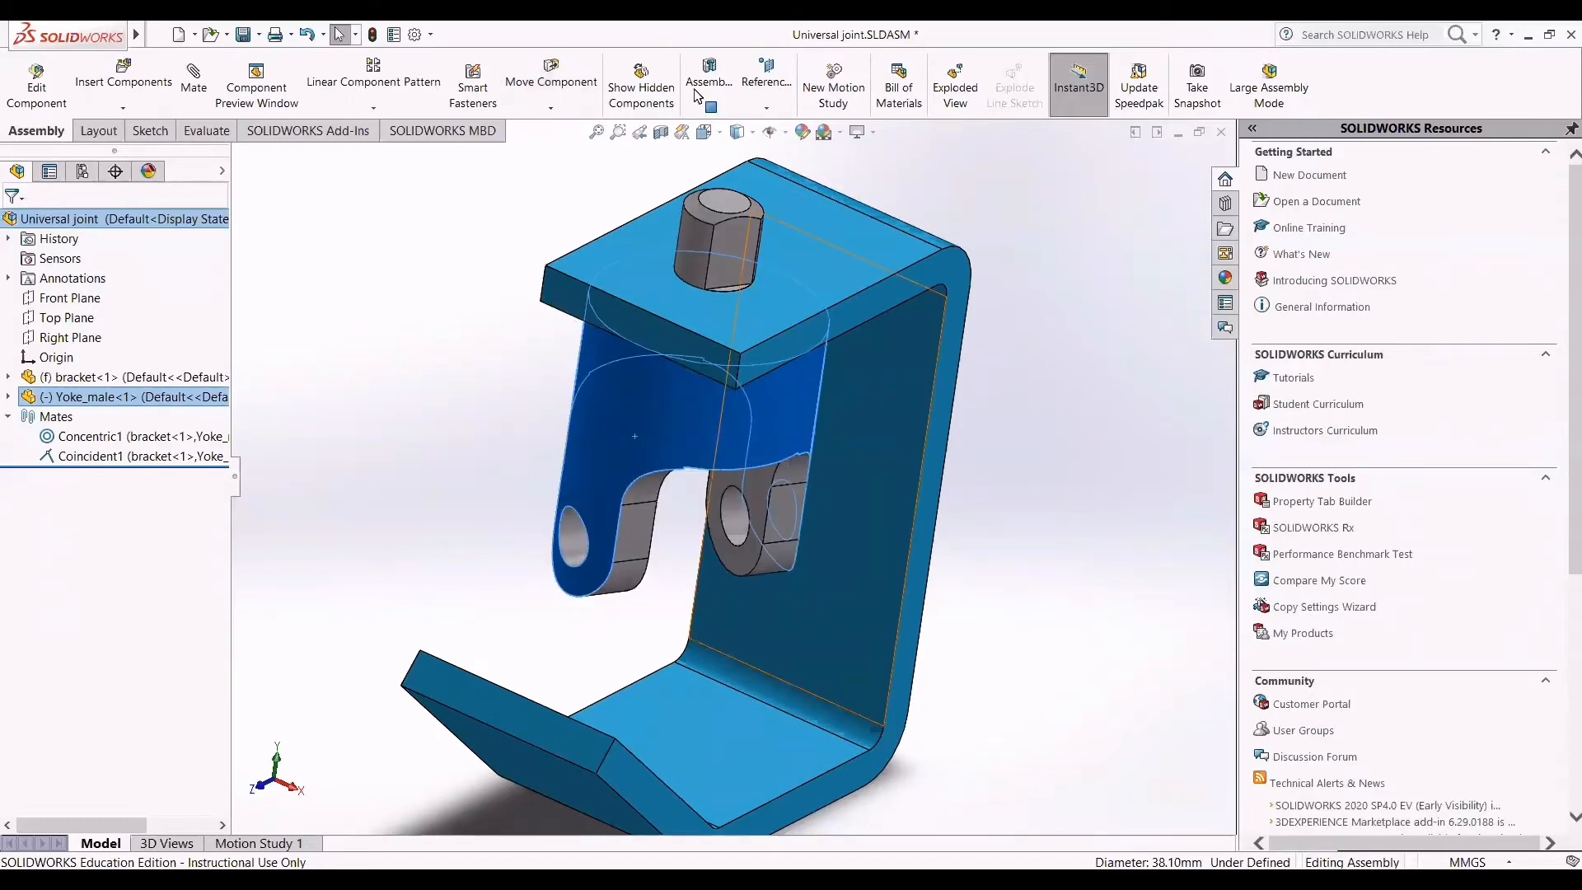
key("Escape")
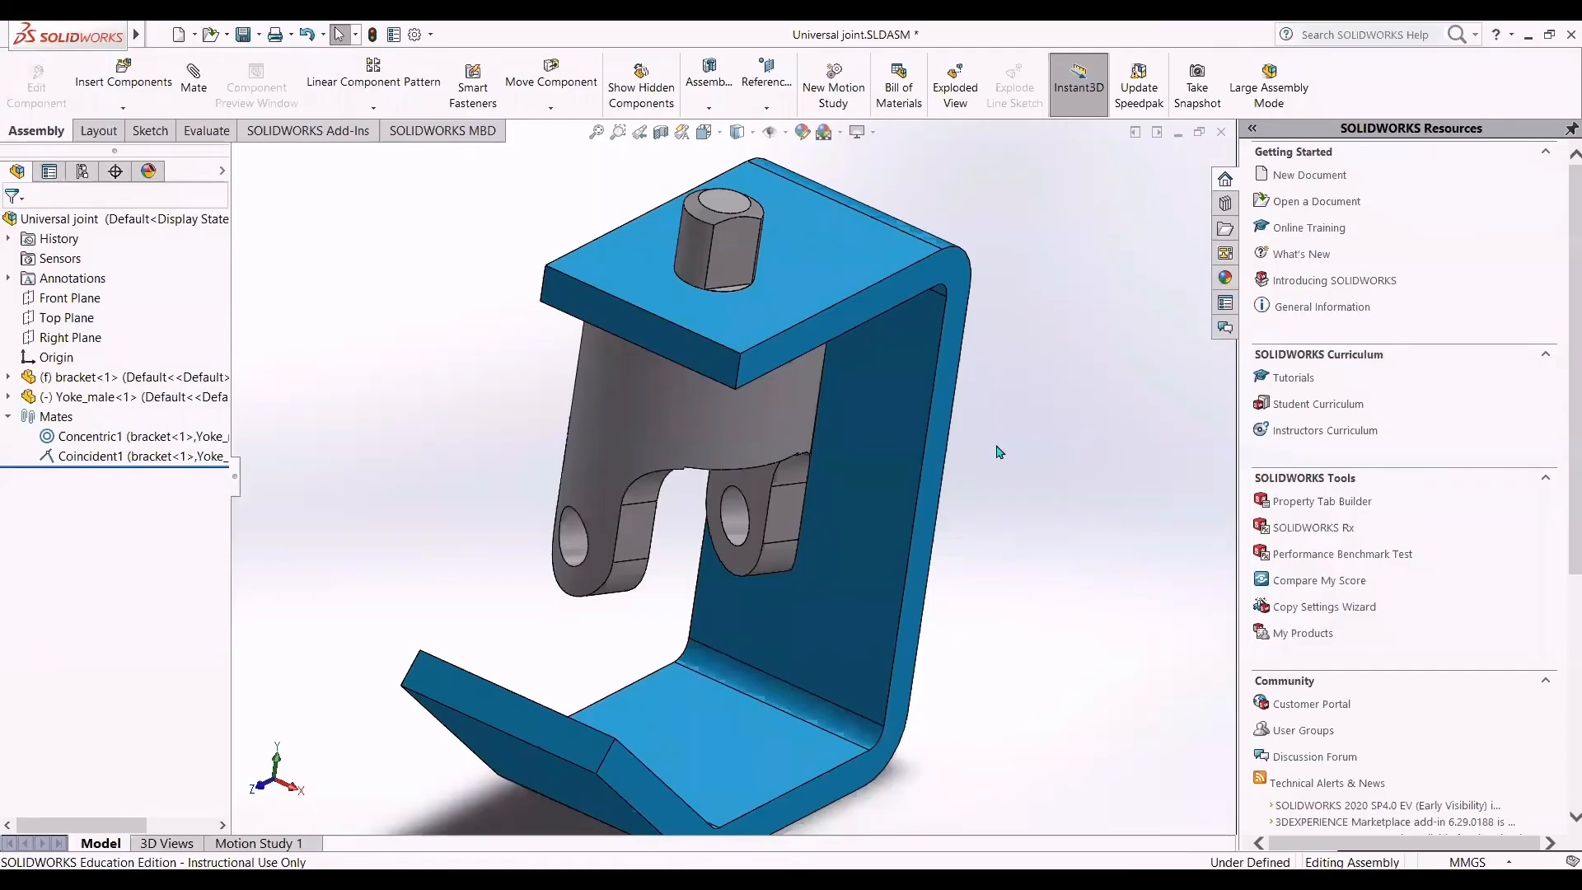
left_click(653, 416)
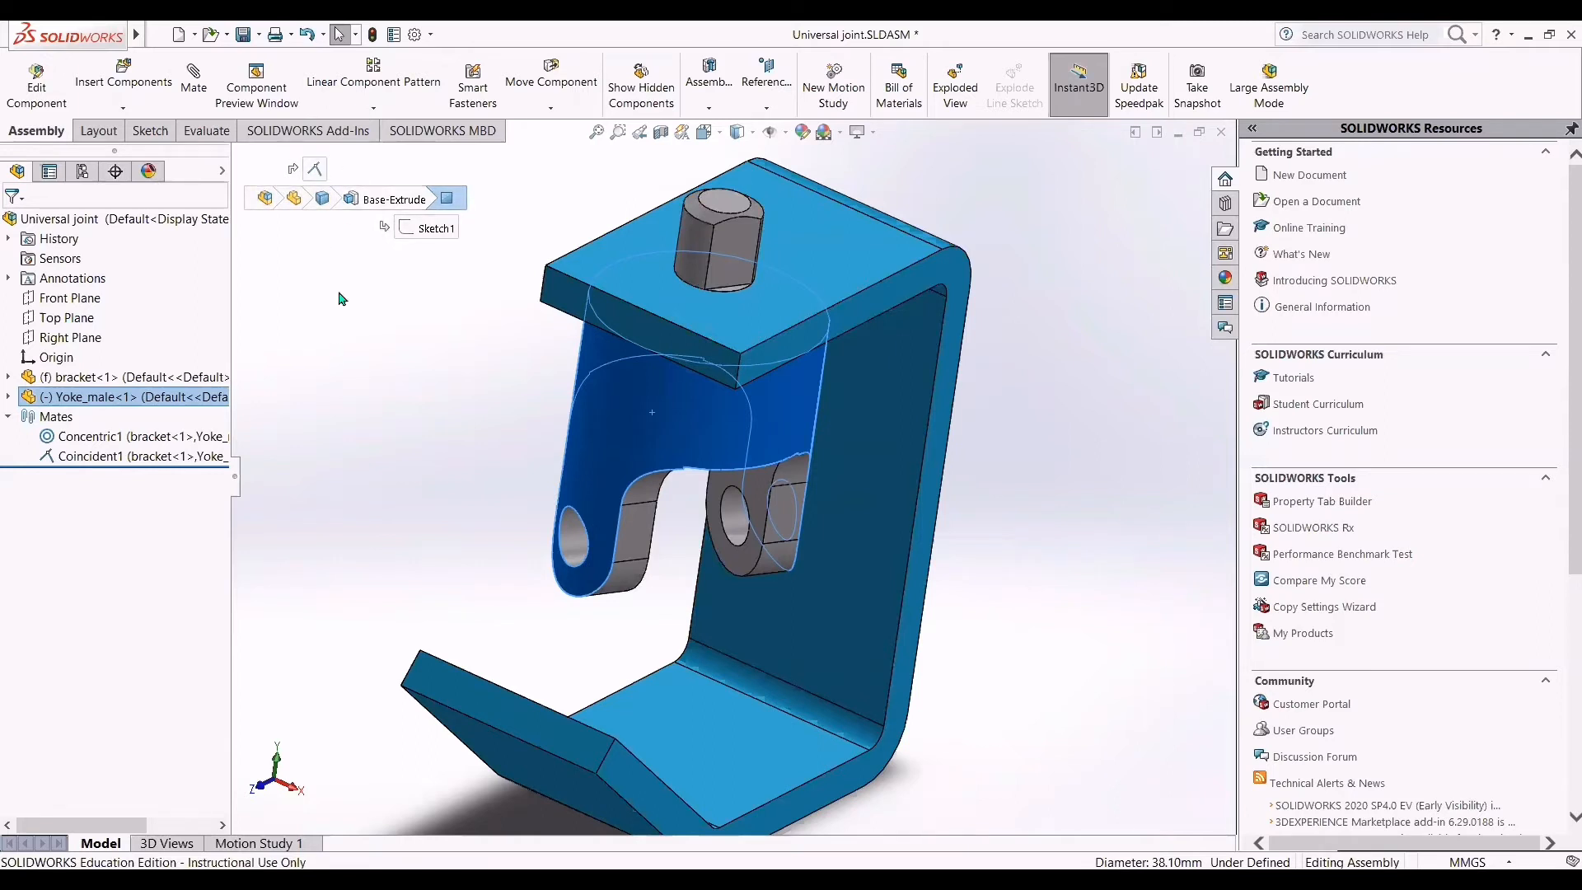
left_click(358, 371)
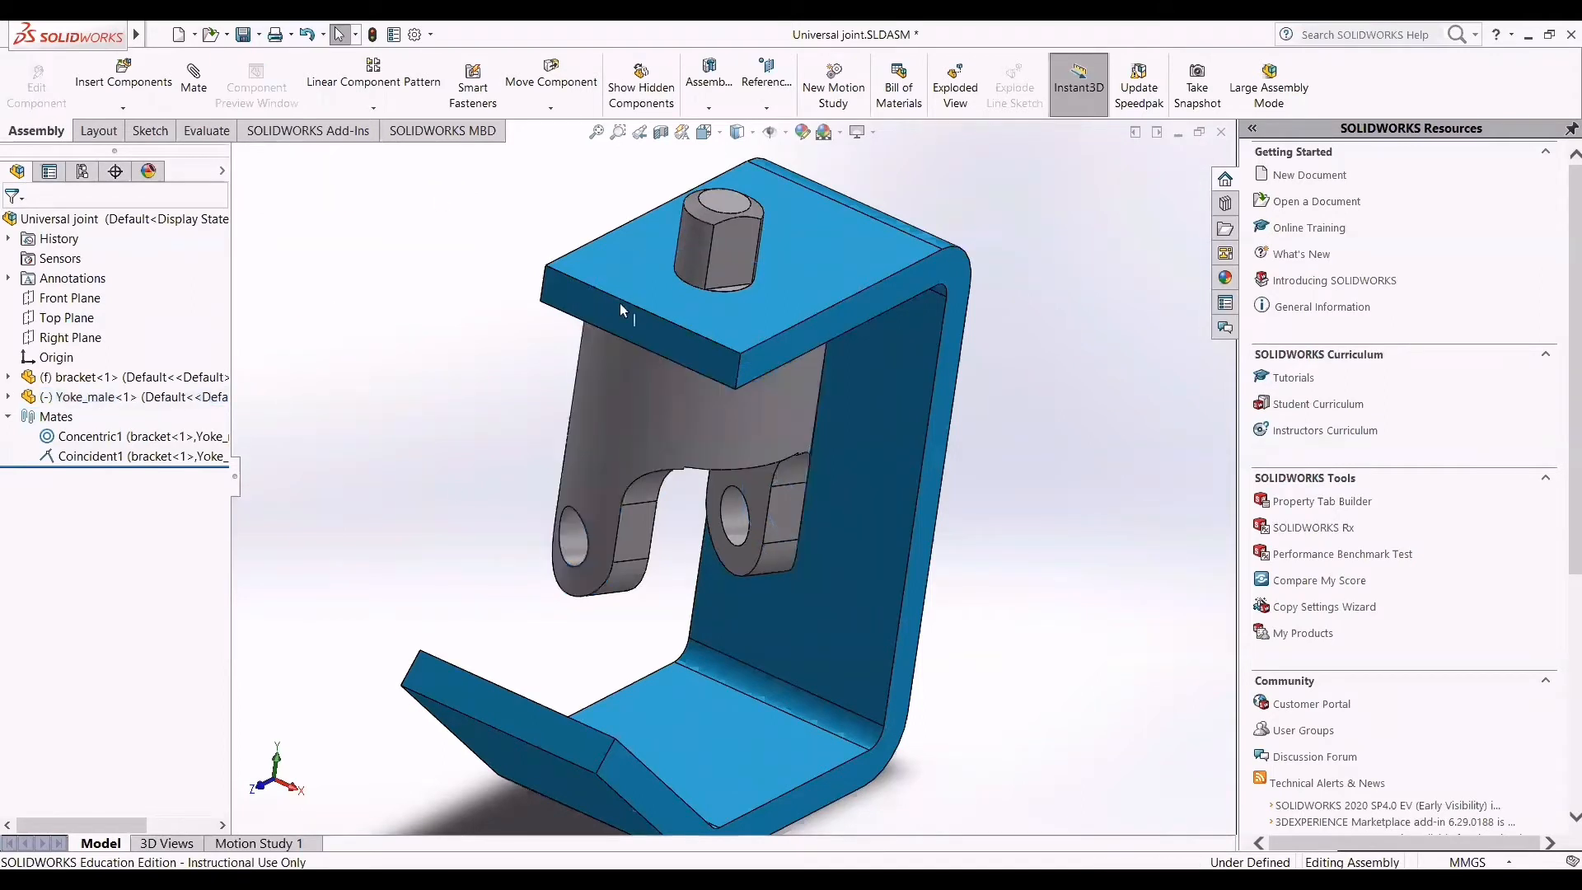
mouse_move(70, 35)
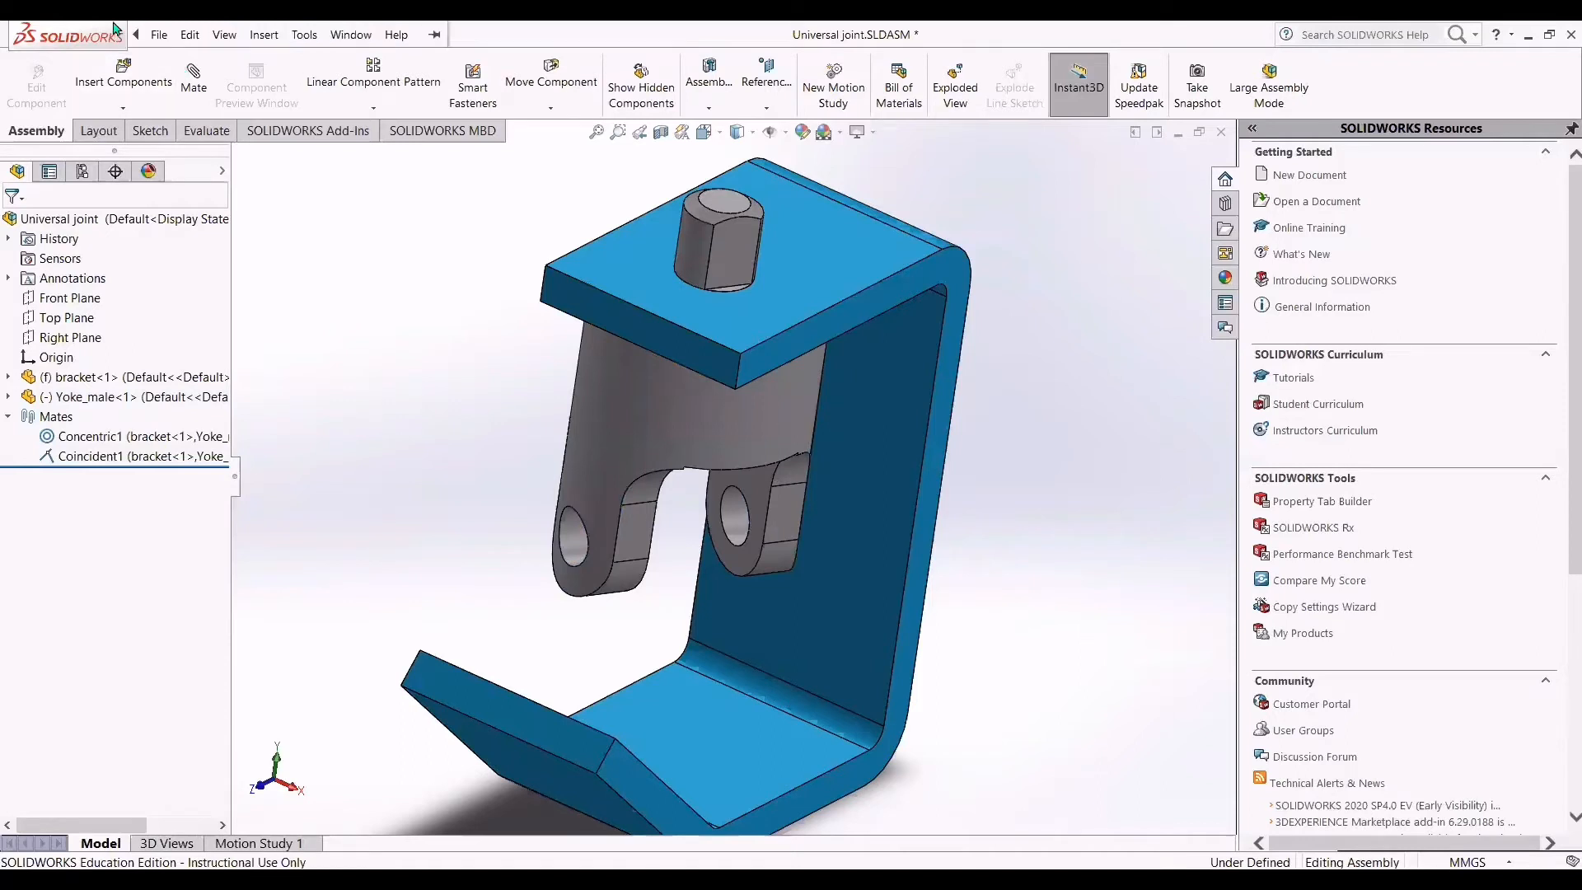
Step: Undo the last movement of the male yoke
left_click(191, 34)
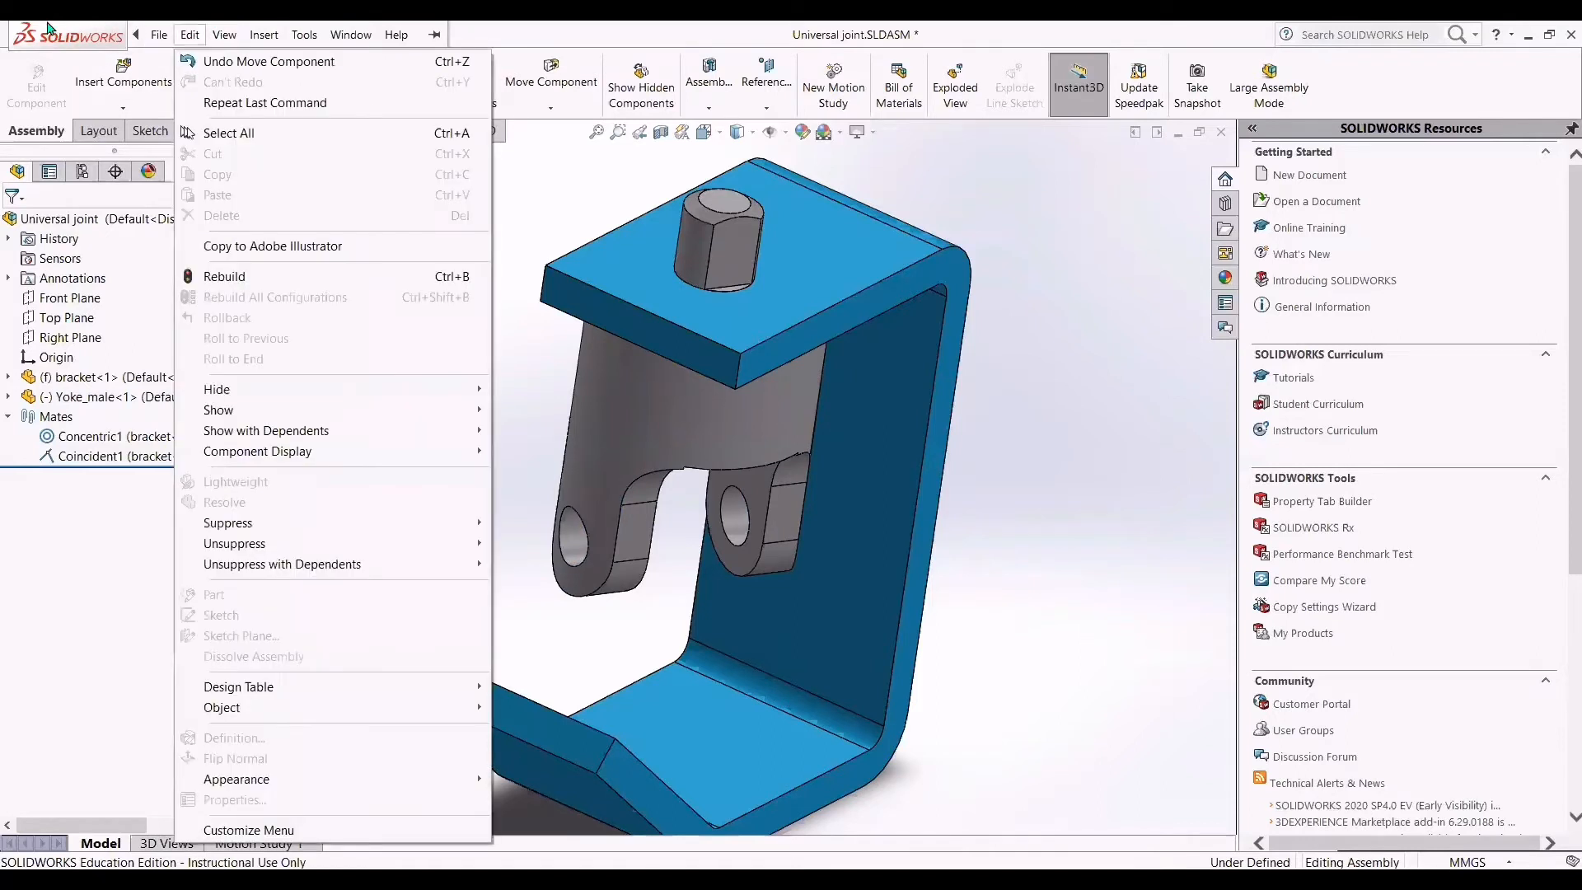
left_click(278, 24)
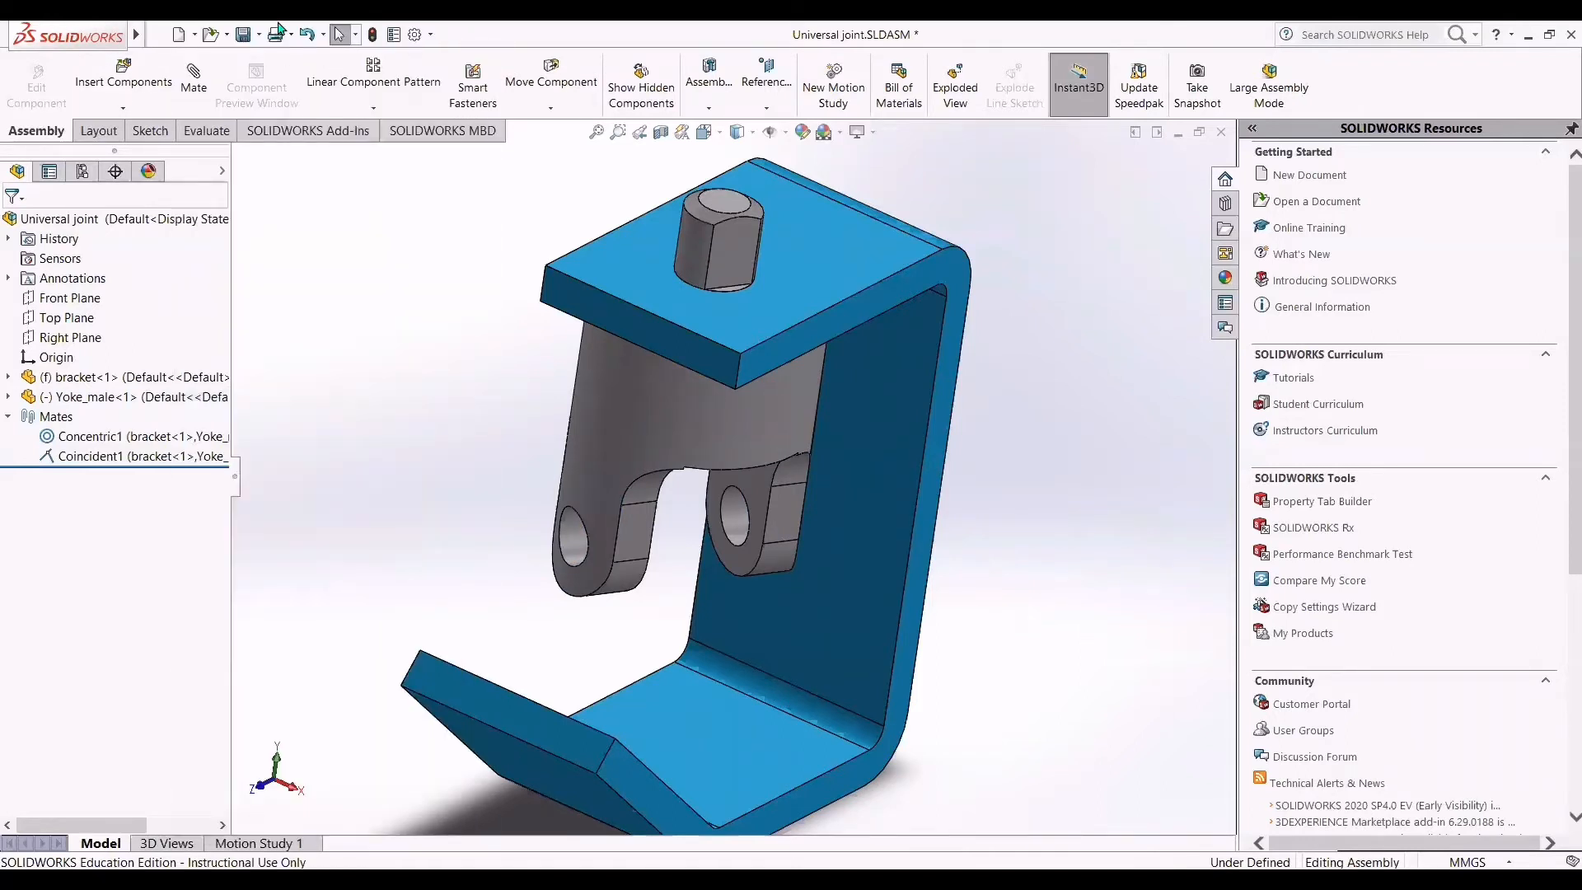
left_click(306, 34)
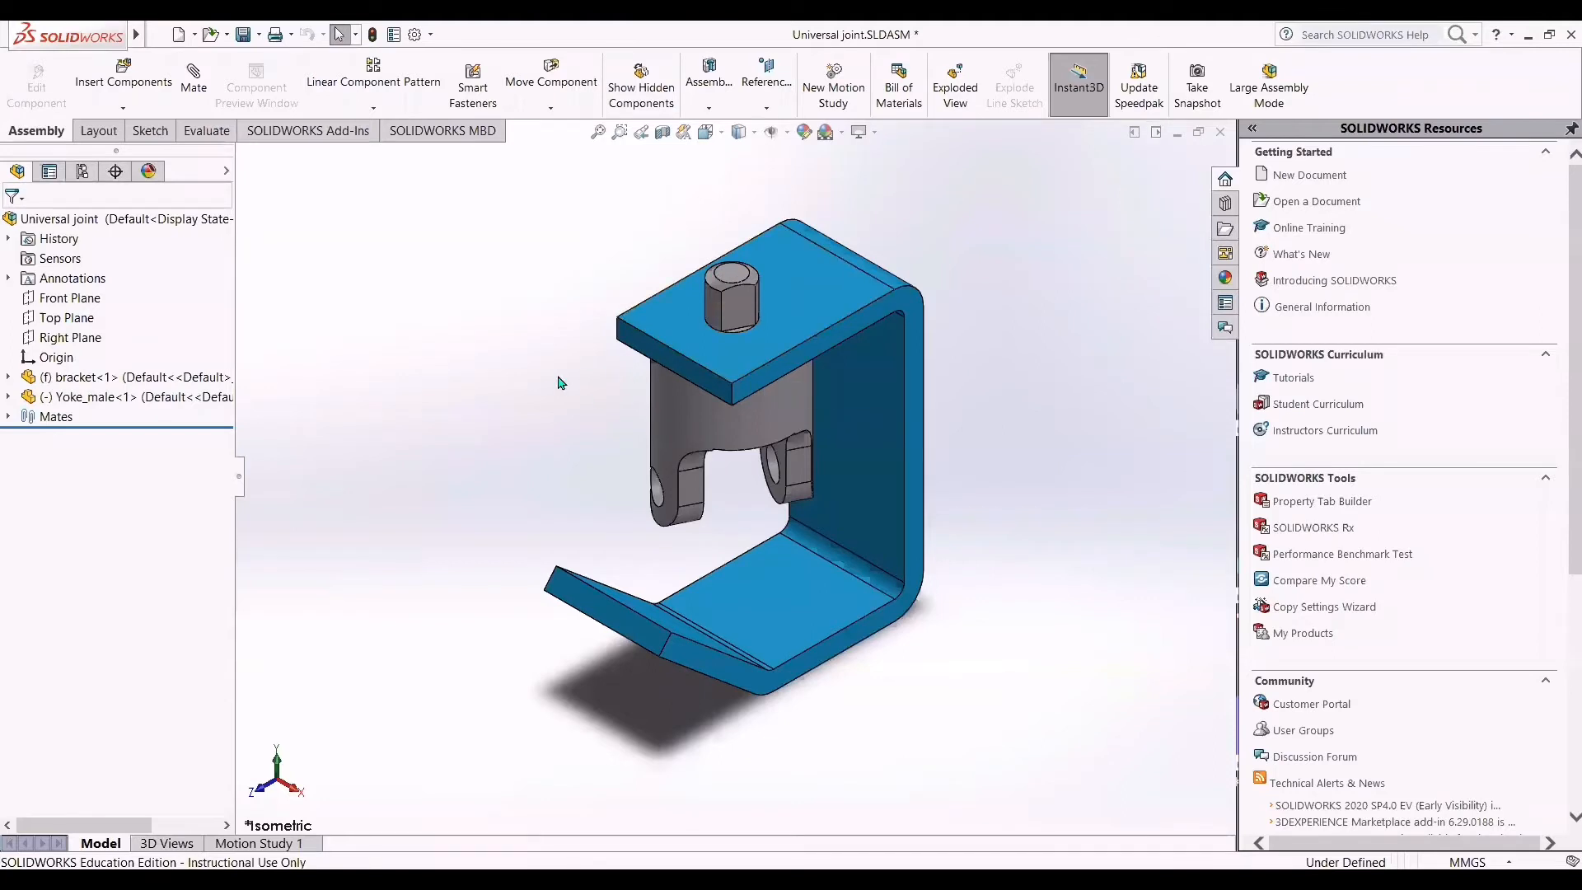
Step: Insert the spider into the assembly and move it into the open space beside the male yoke's arms
scroll(781, 503, "down", 2)
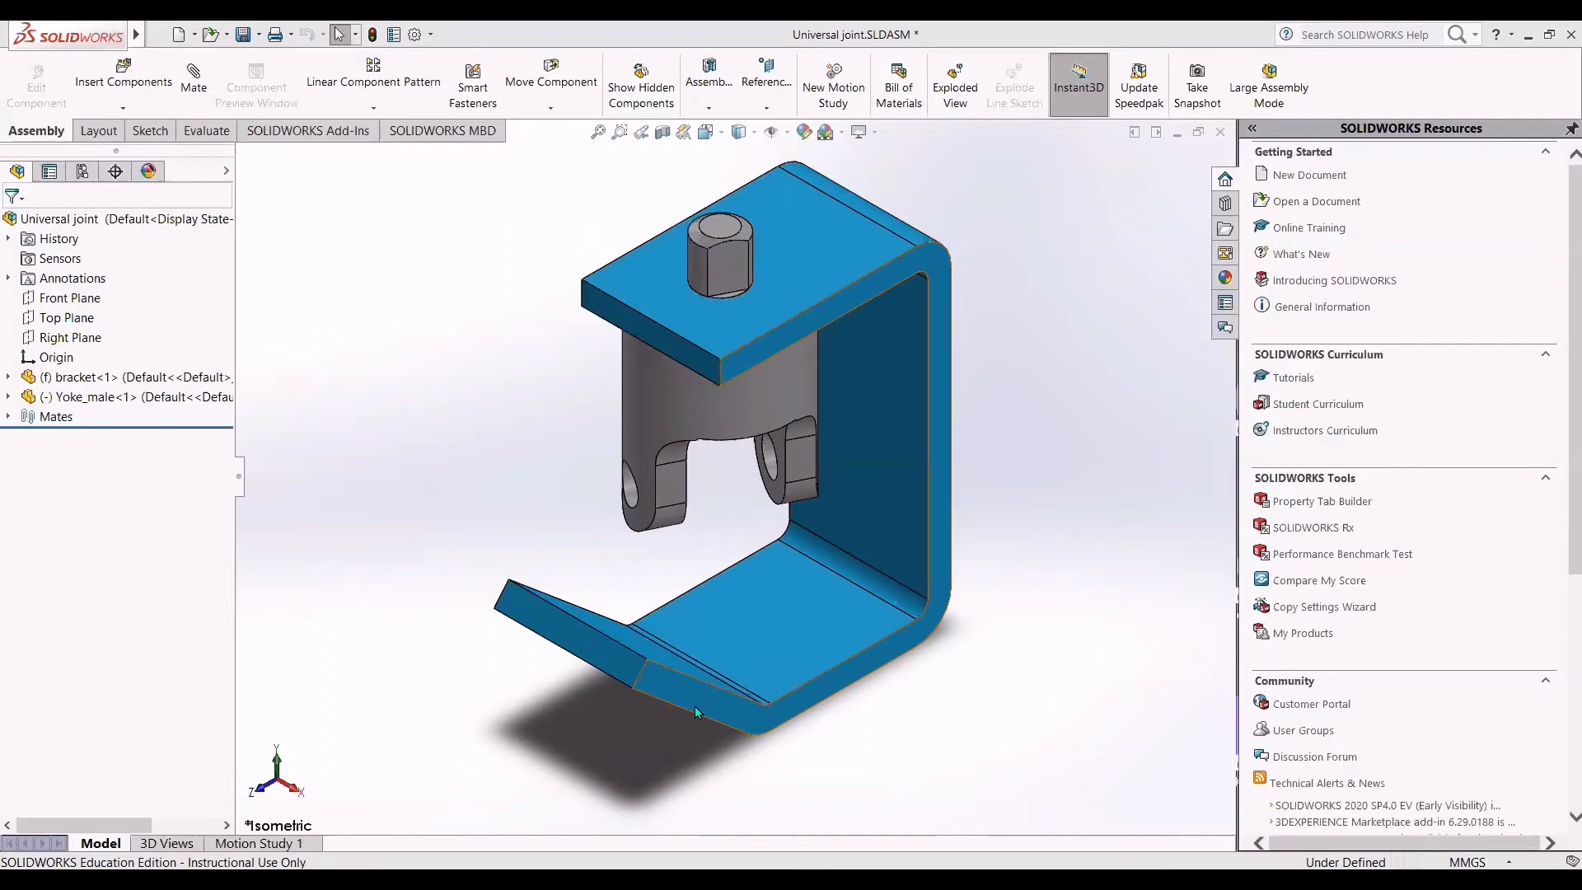
left_click(1055, 727)
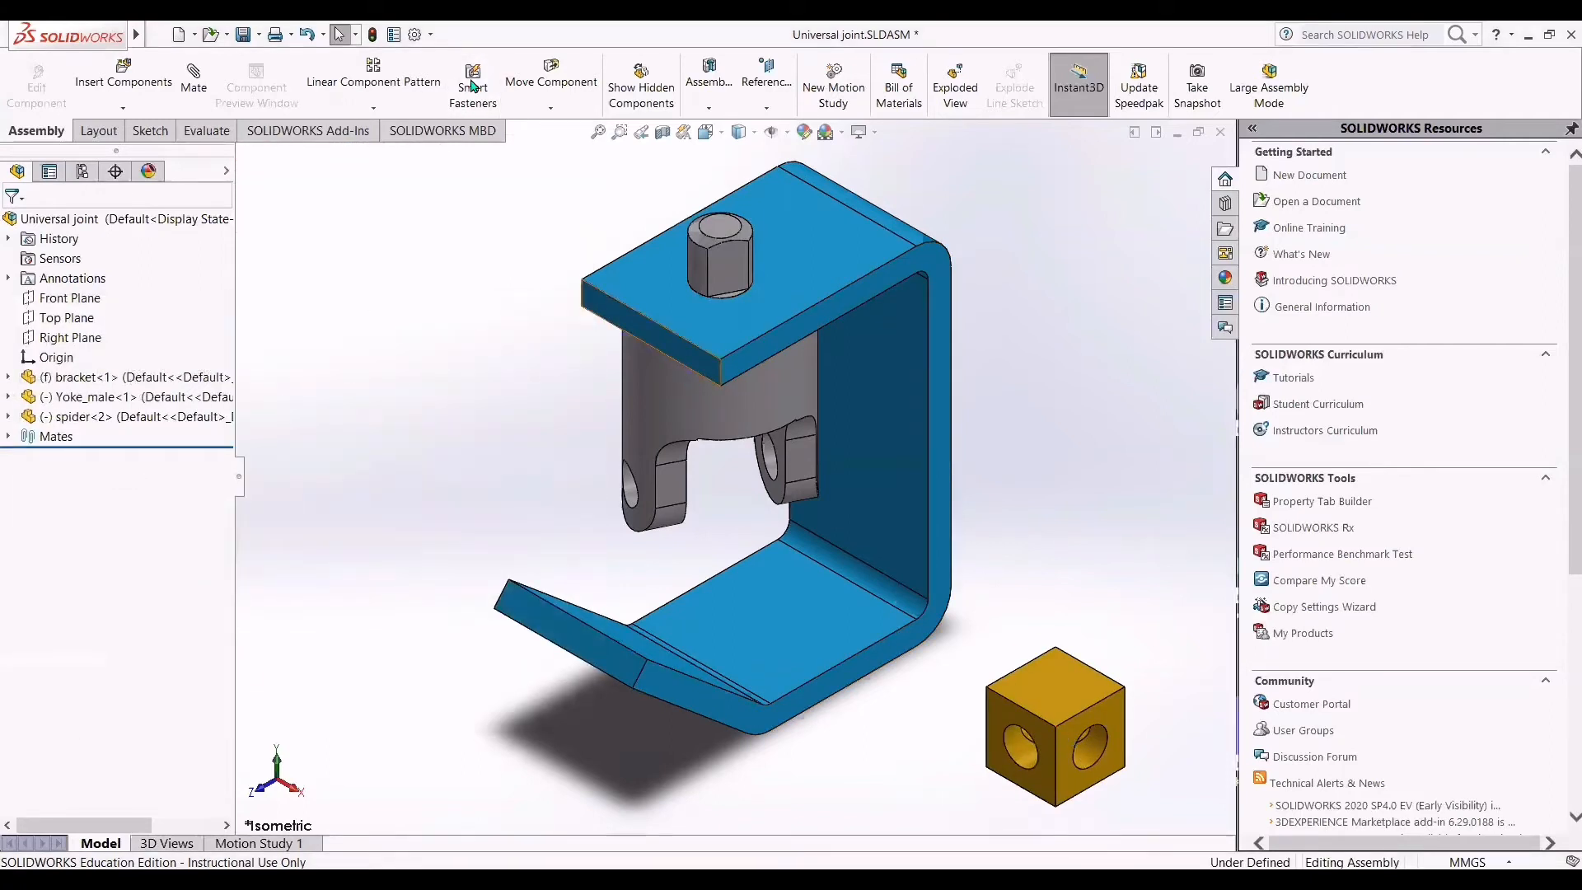
left_click_drag(1088, 729, 455, 483)
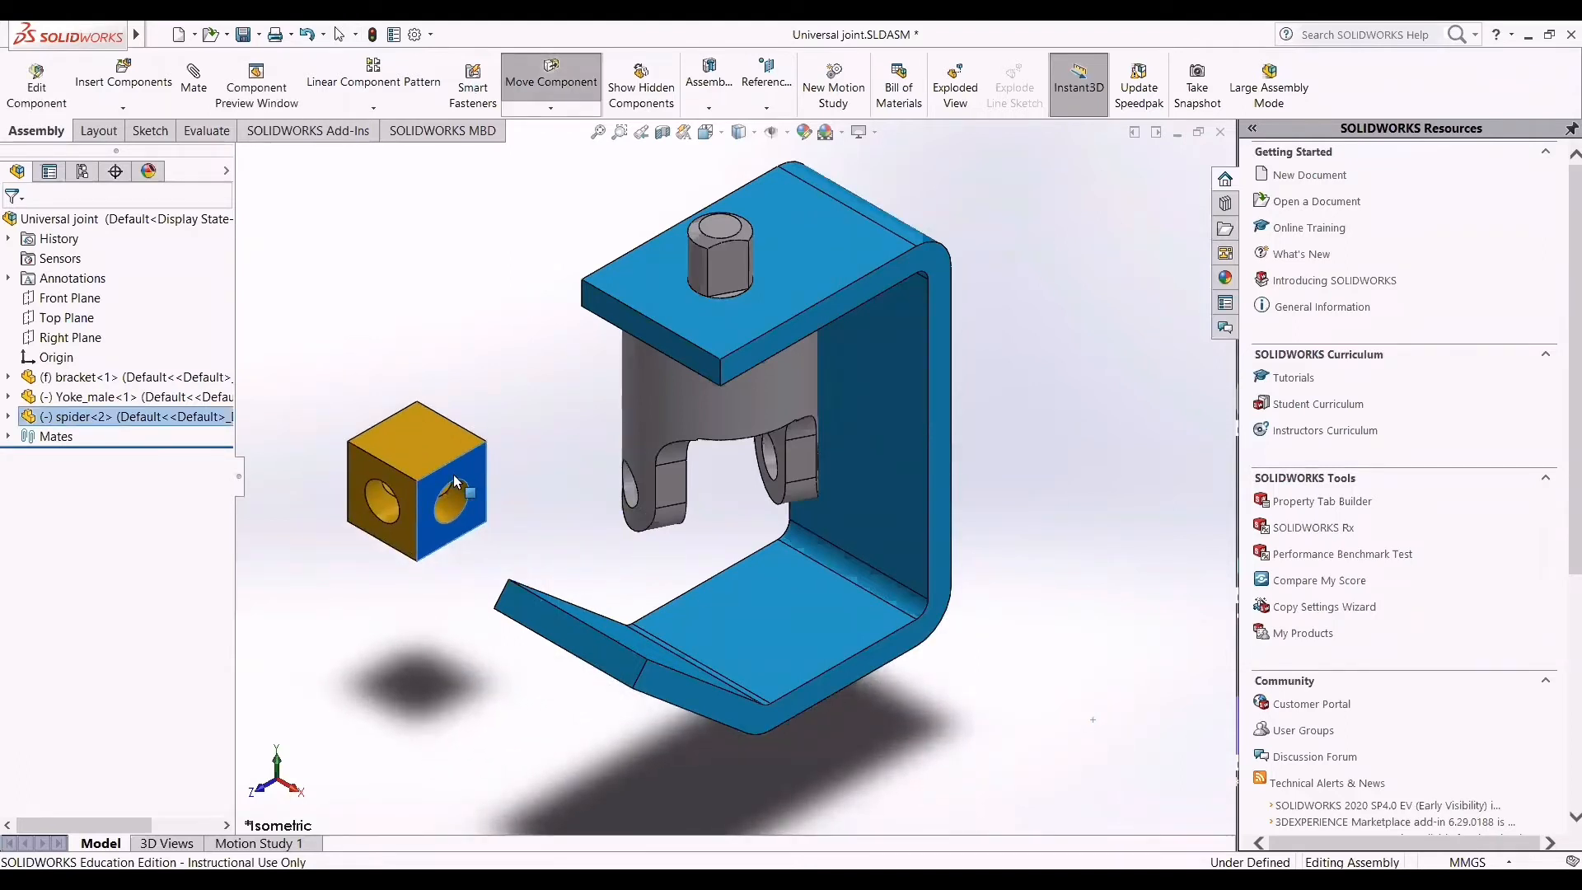
left_click_drag(453, 474, 459, 442)
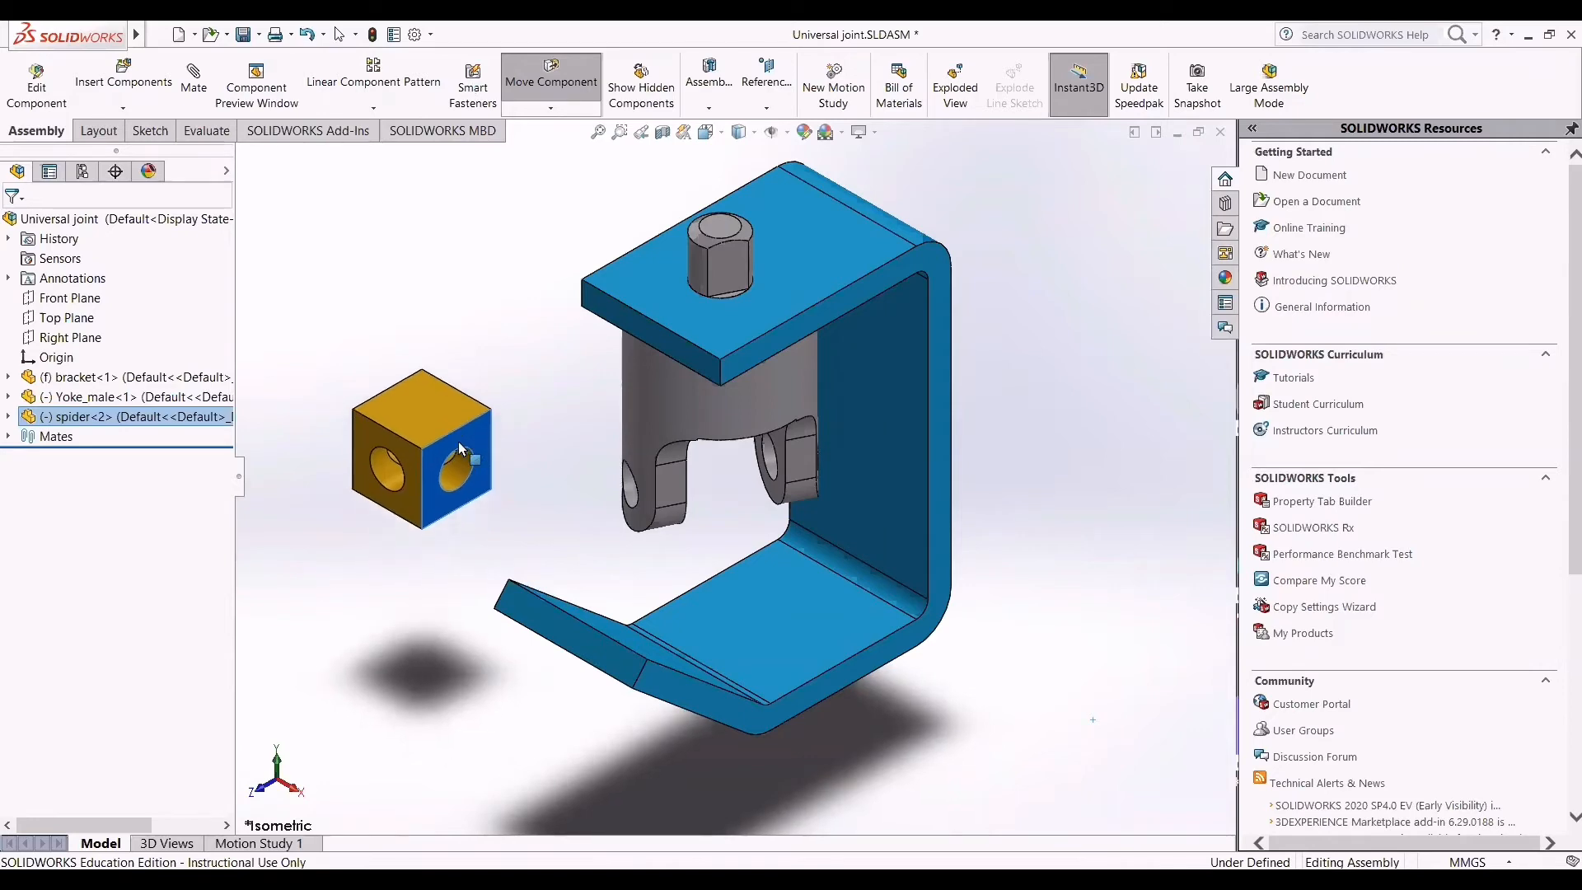
key("Escape")
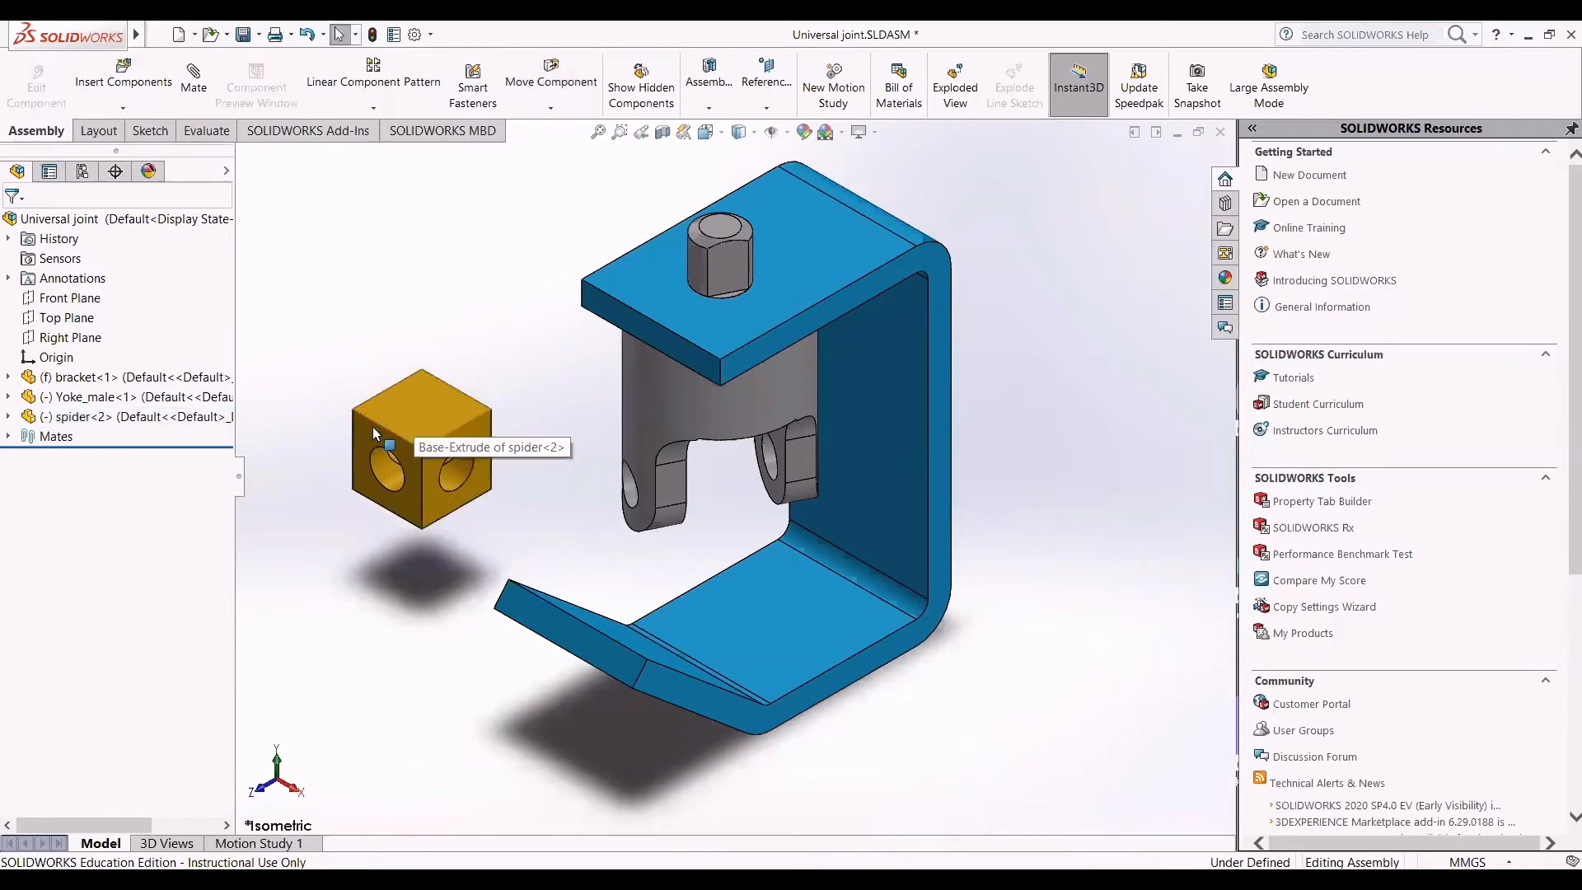
Step: Rotate the male yoke about the bracket hole so its arm holes face roughly the same way as a spider hole
scroll(372, 427, "down", 4)
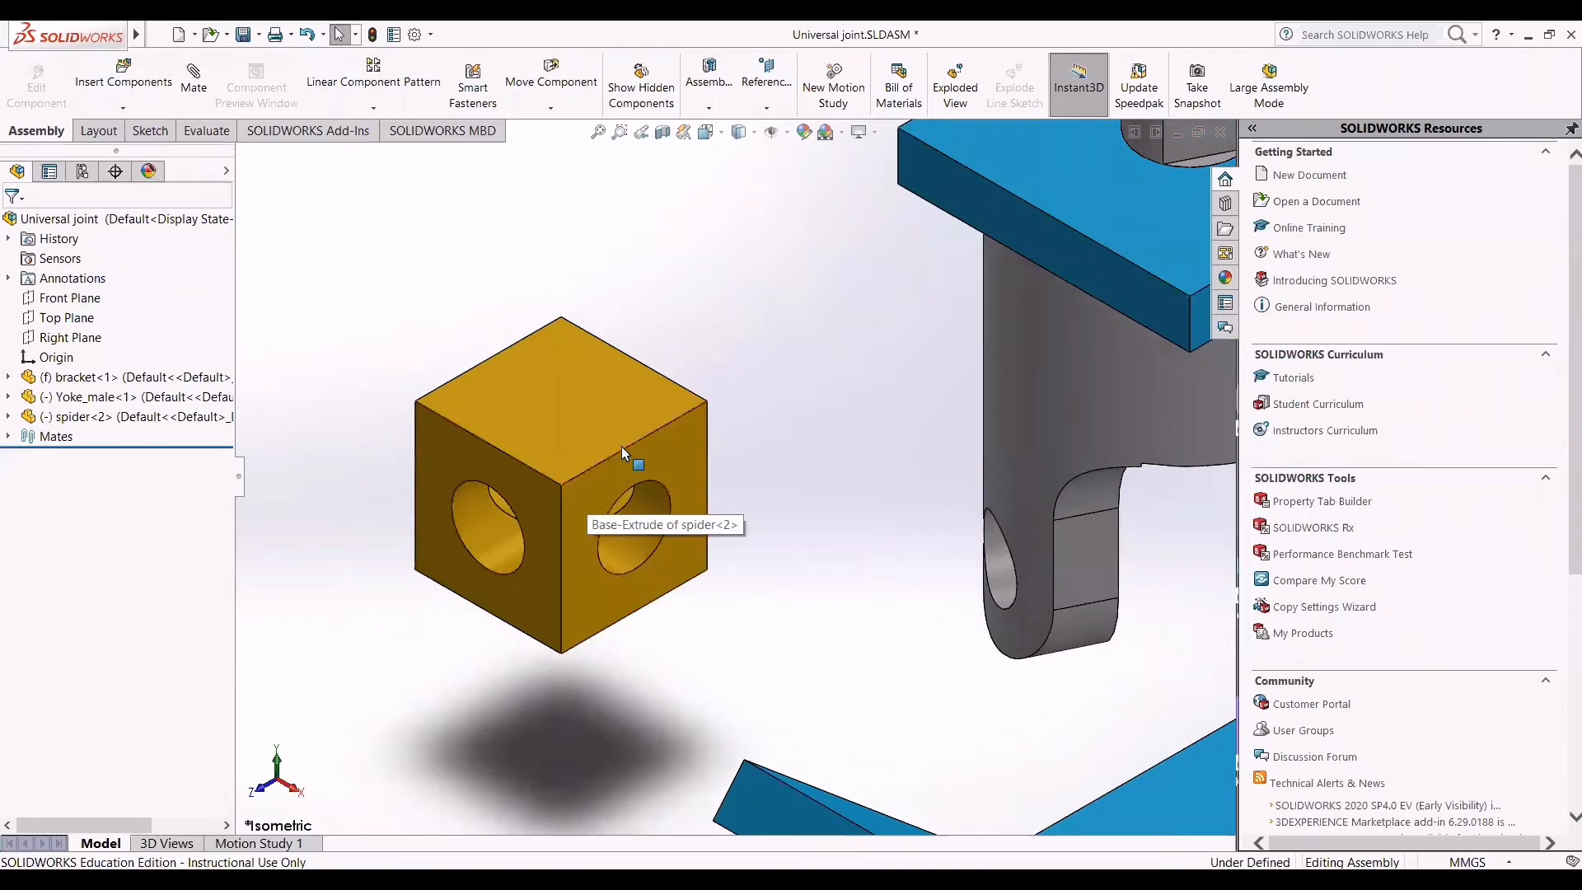
scroll(651, 503, "up", 3)
scroll(671, 532, "down", 1)
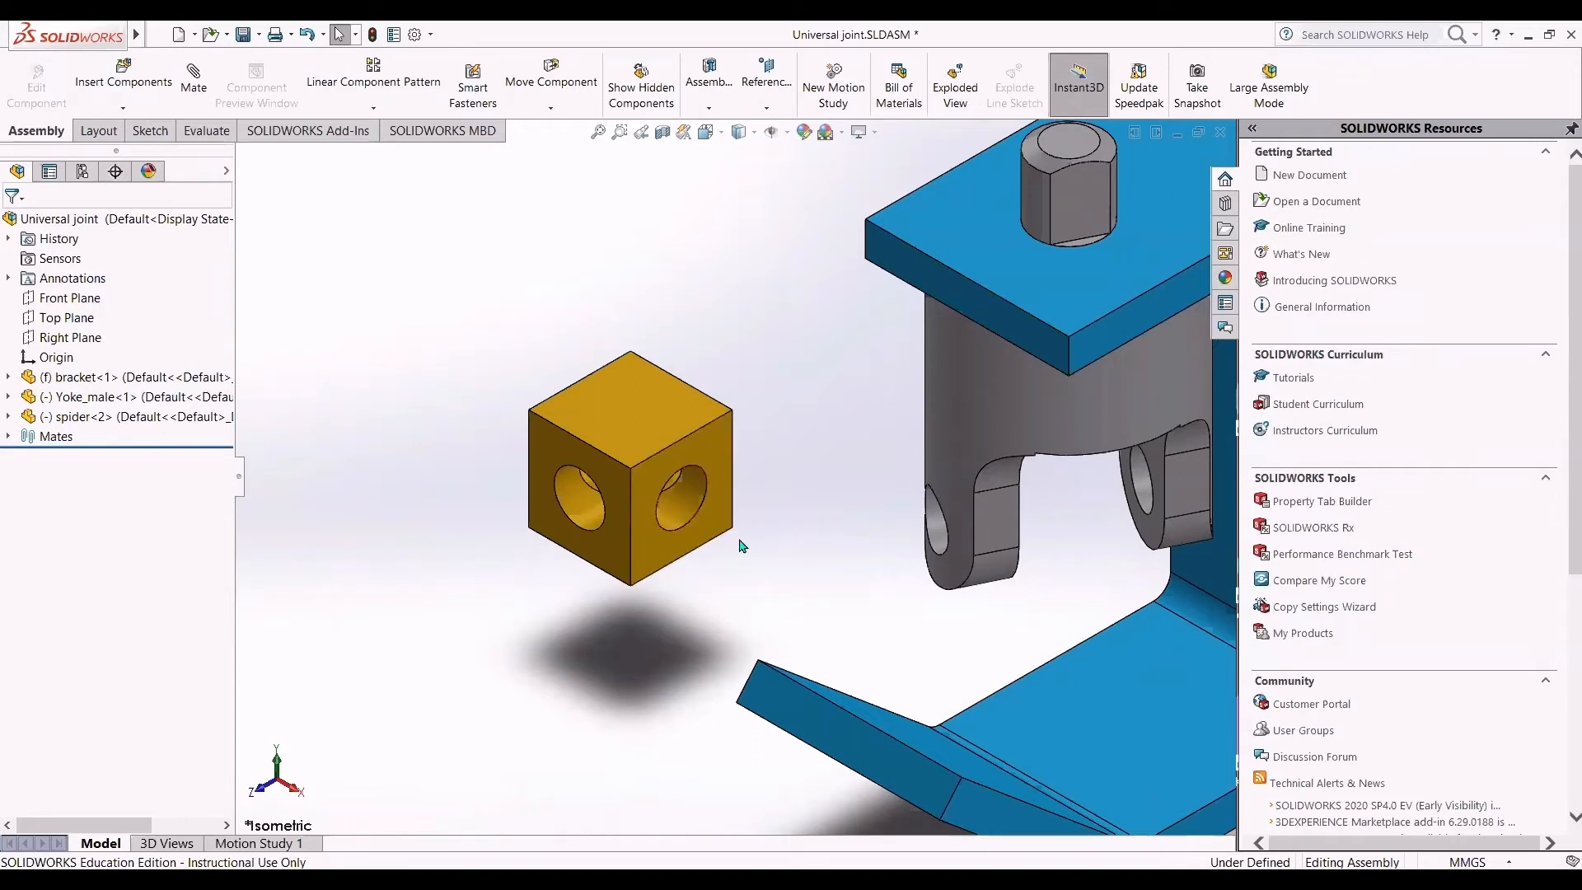
scroll(740, 545, "up", 1)
scroll(1075, 610, "down", 1)
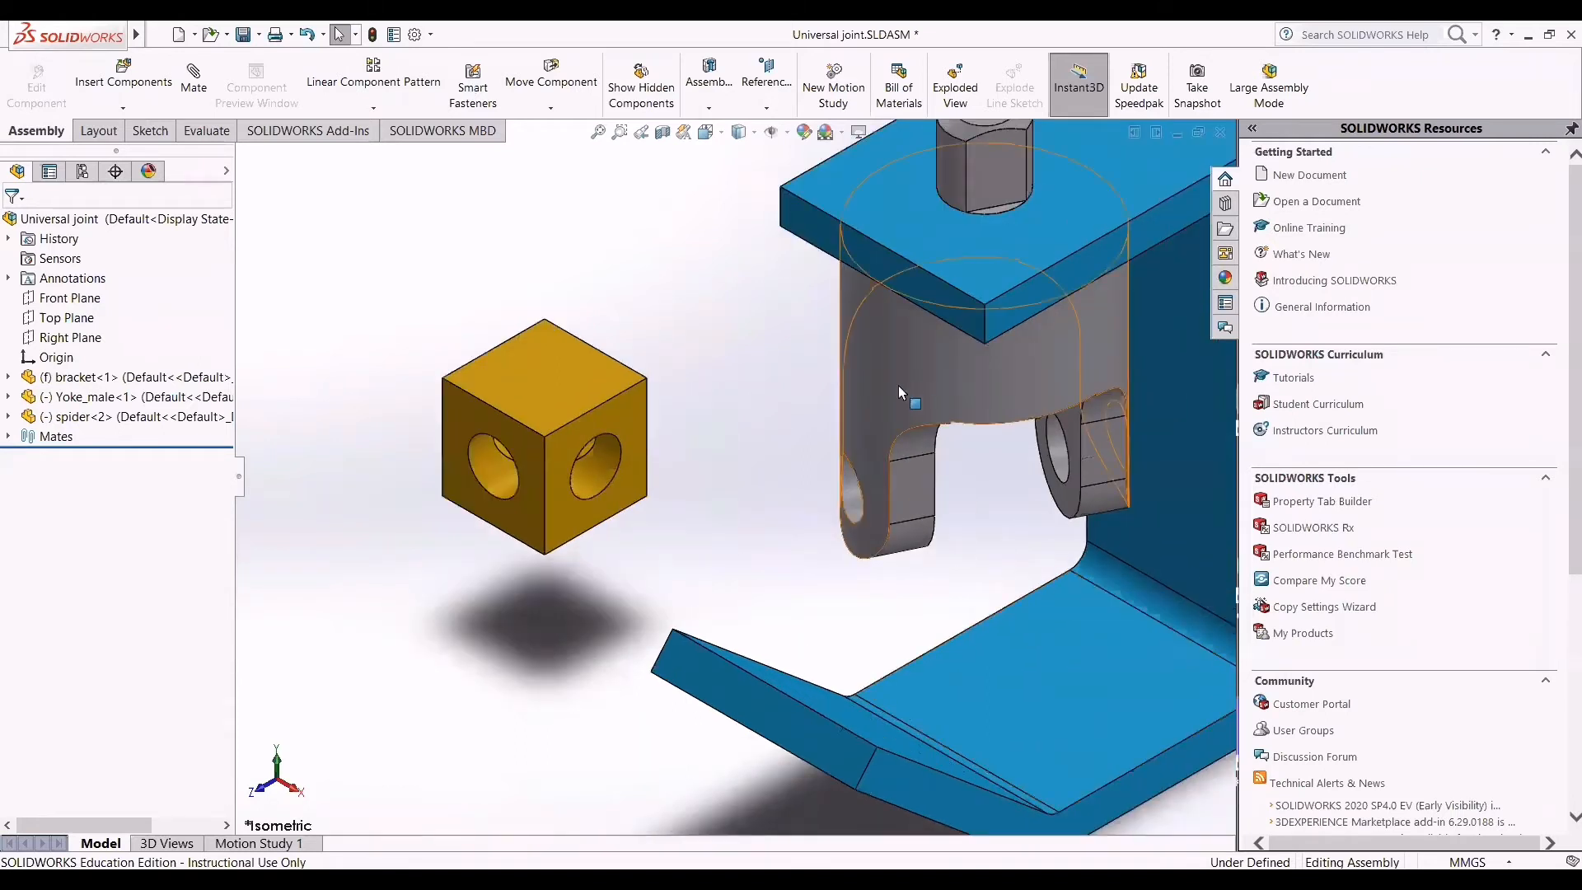
left_click_drag(926, 399, 1096, 375)
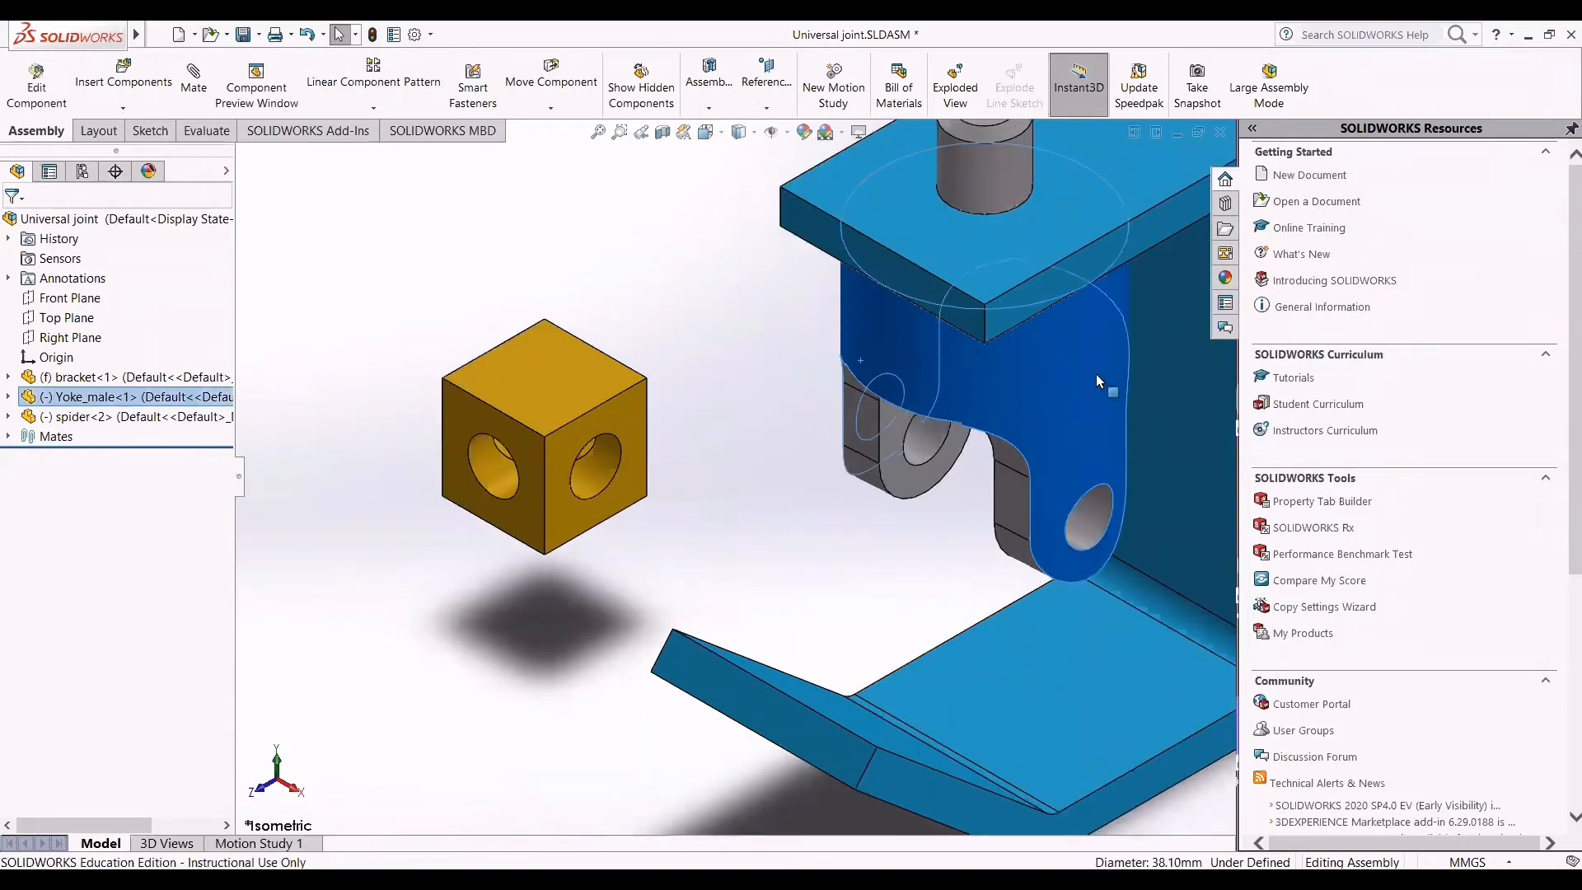
left_click(676, 280)
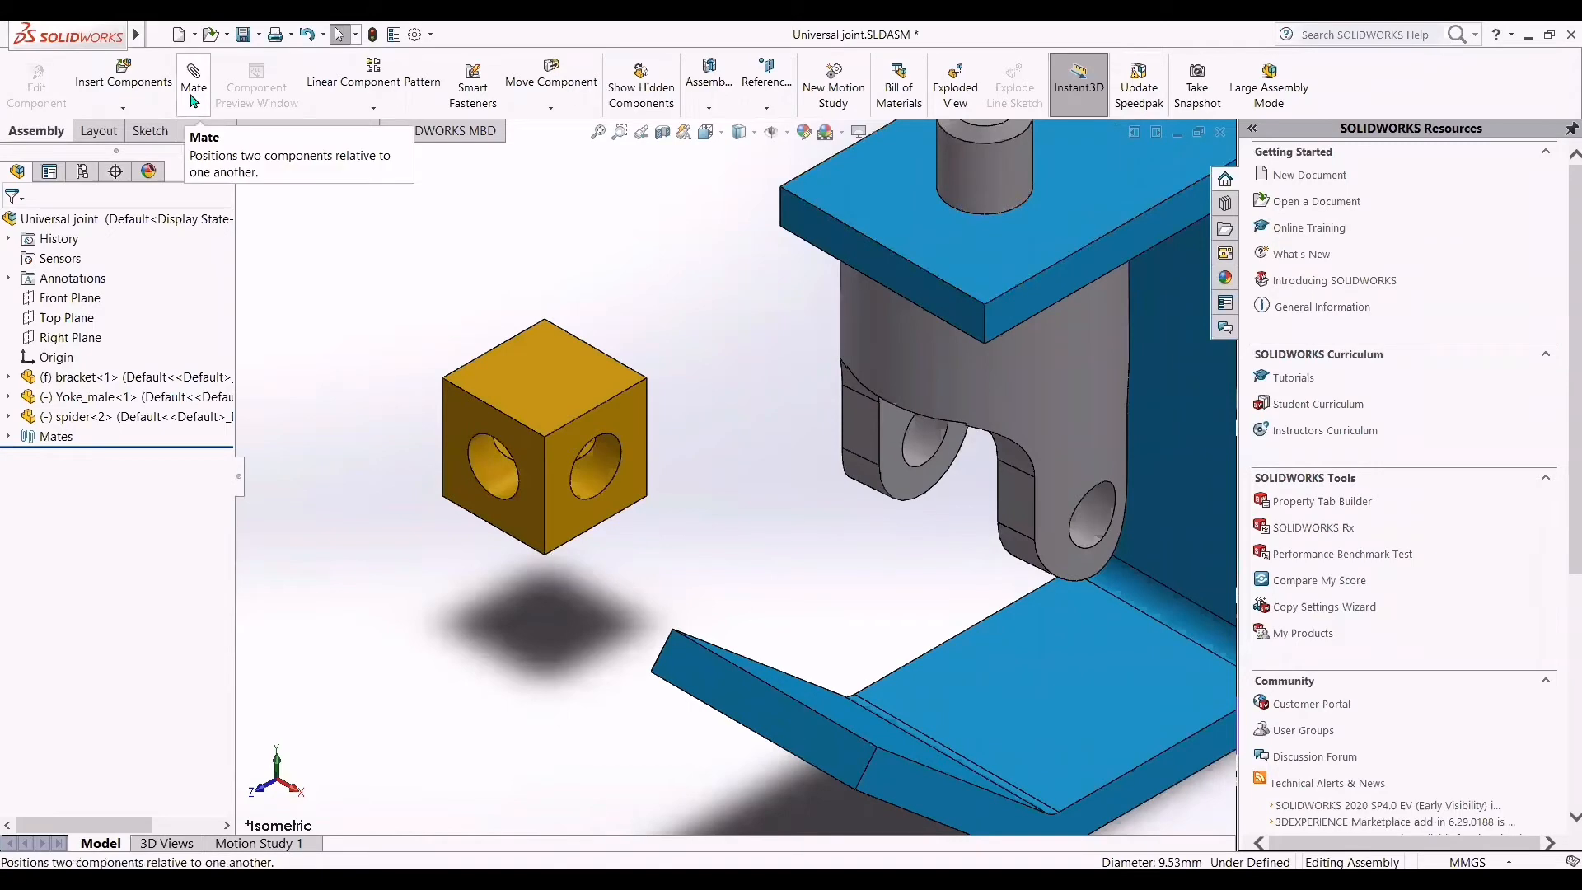
Step: Add a concentric mate between the spider's side hole and the hole in the male yoke's arm, and finish mating
scroll(190, 103, "down", 1)
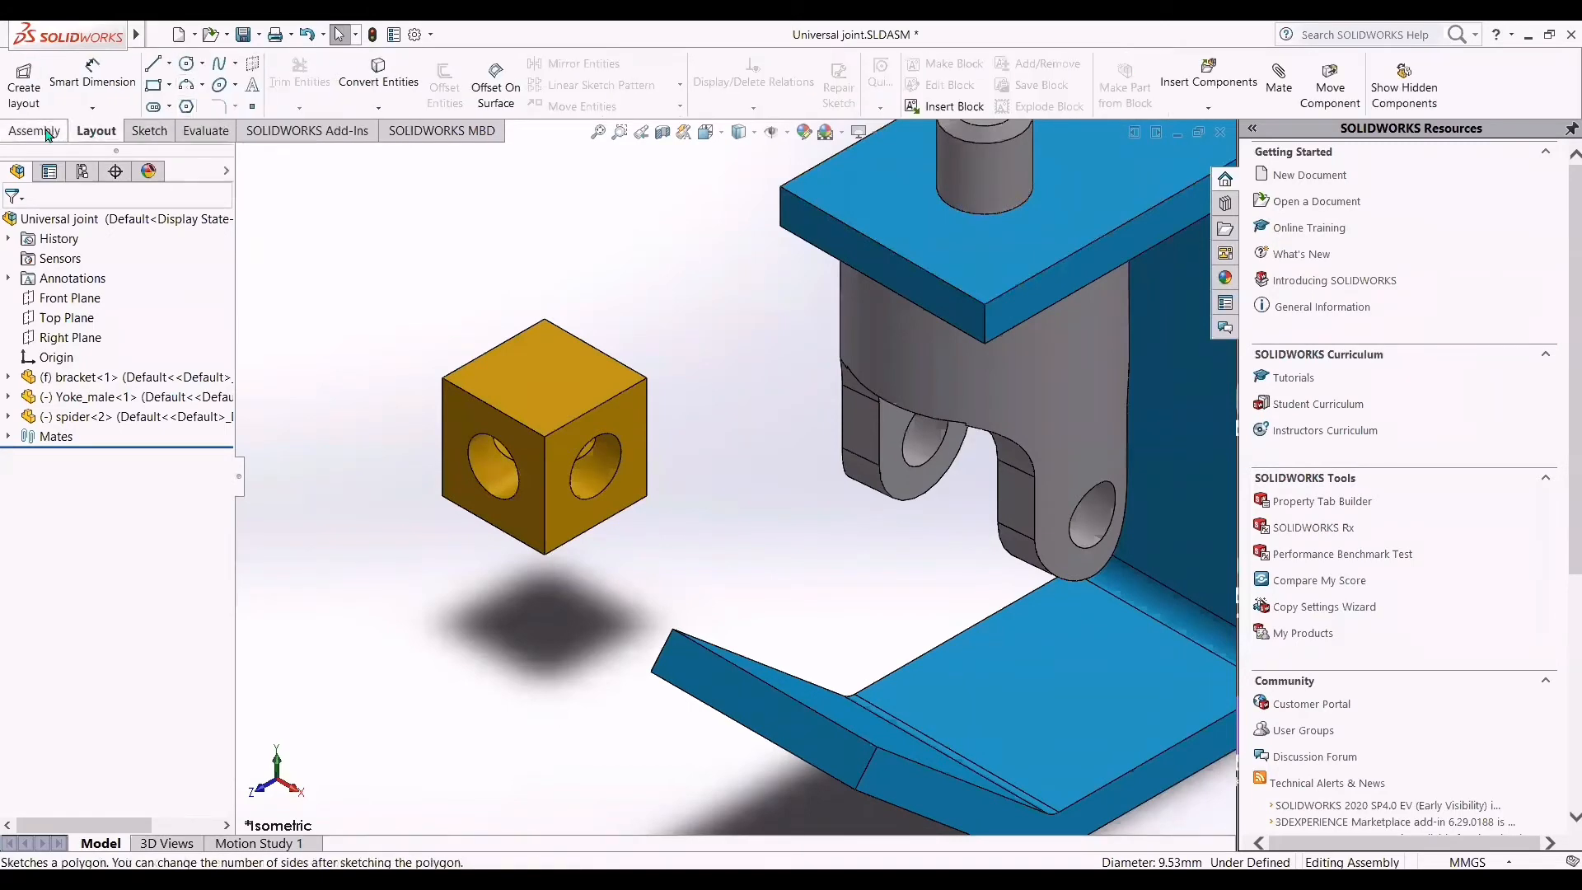
left_click(45, 131)
left_click(196, 89)
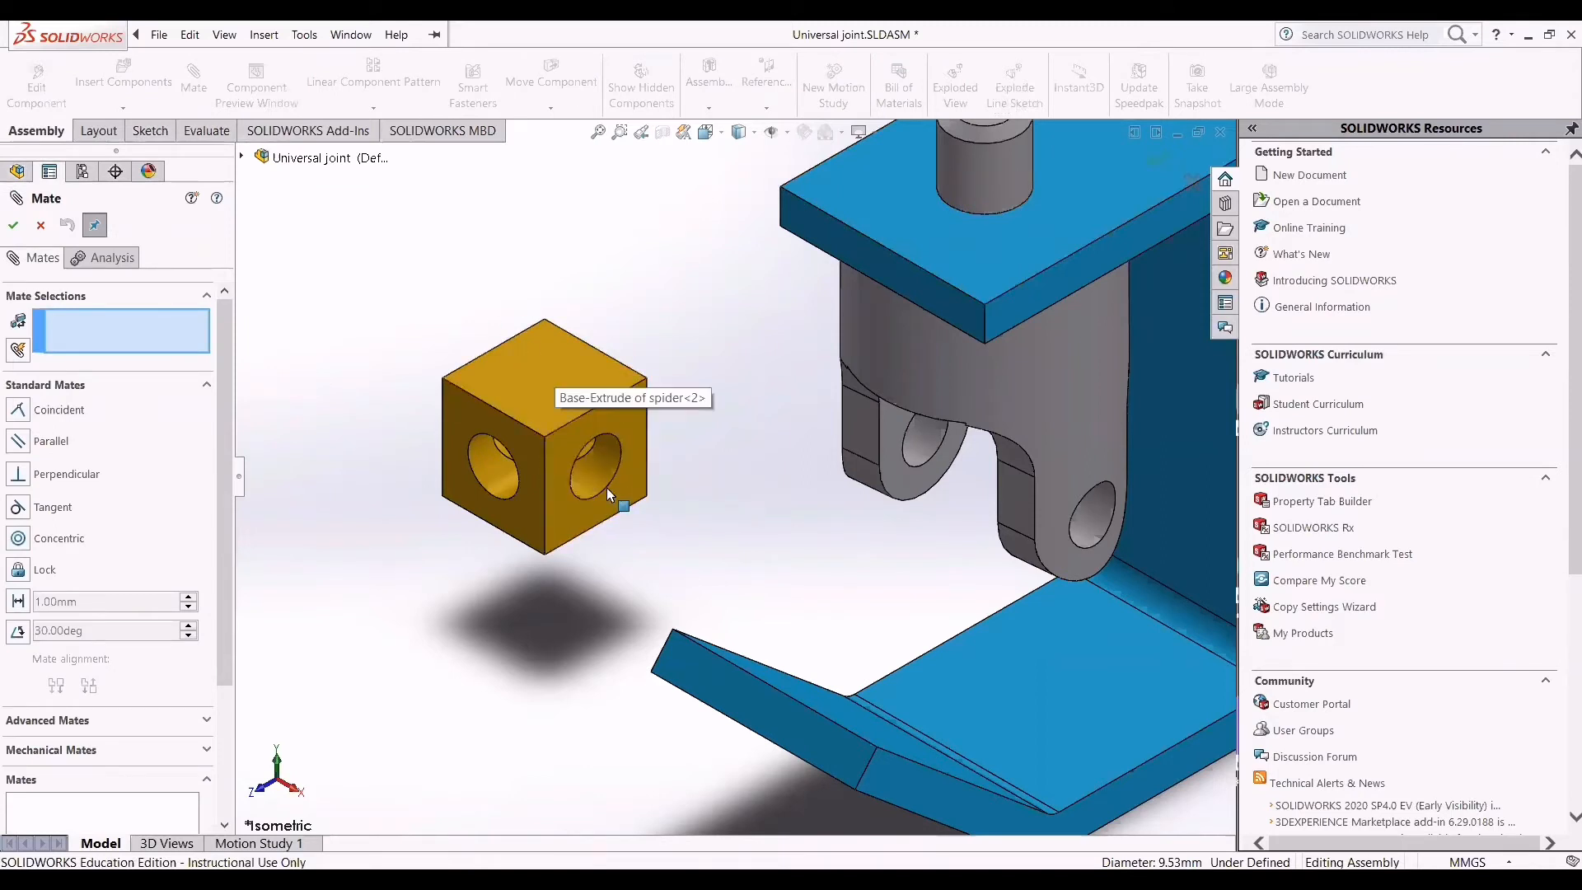
left_click(585, 470)
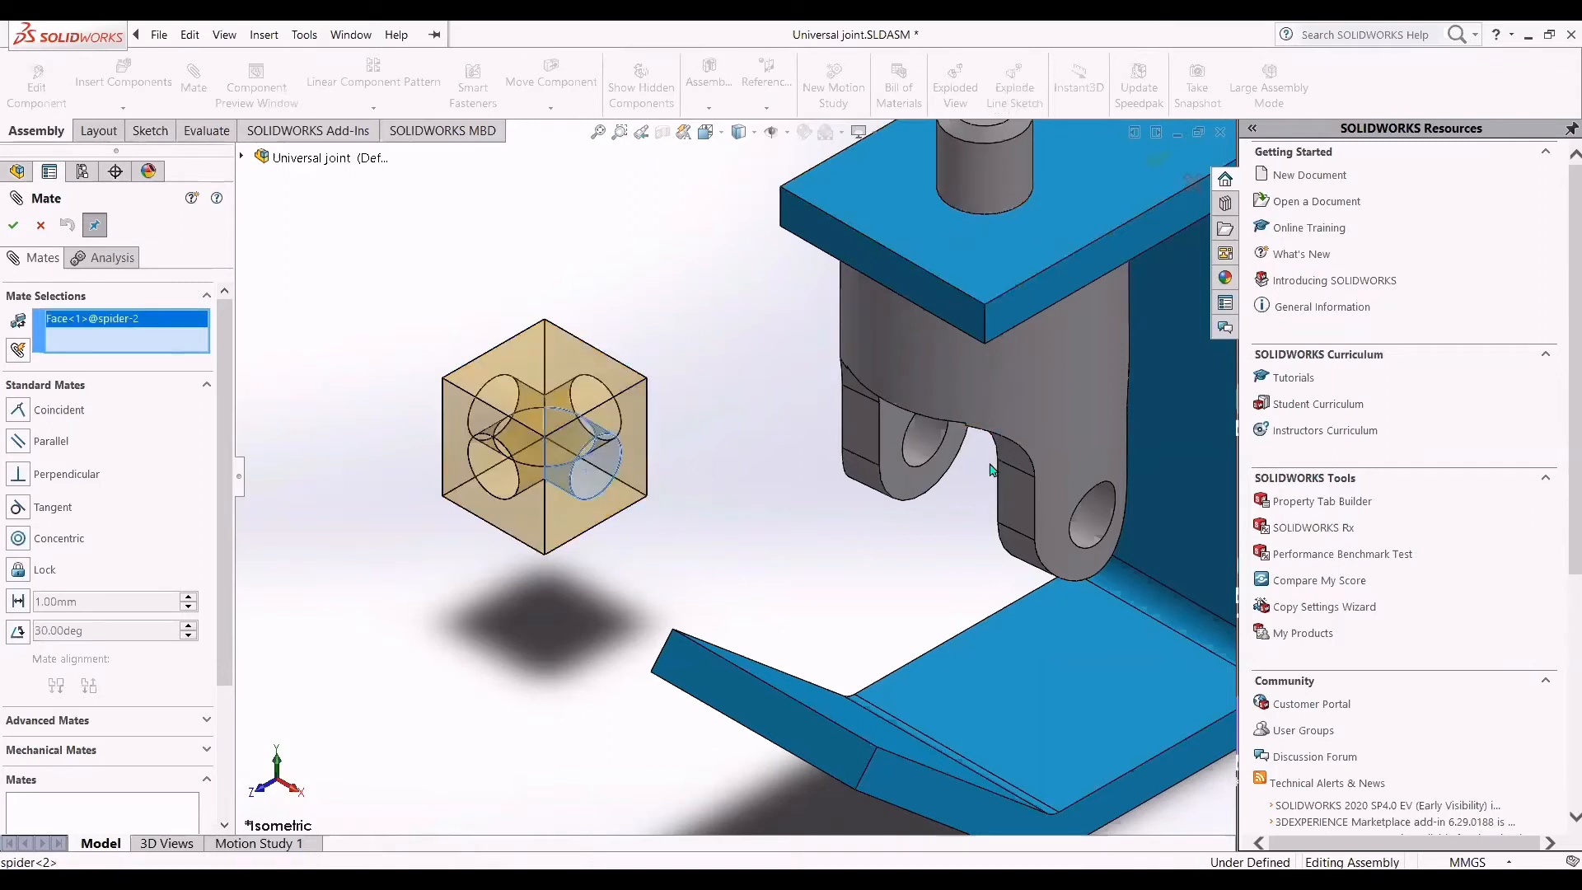
left_click(918, 445)
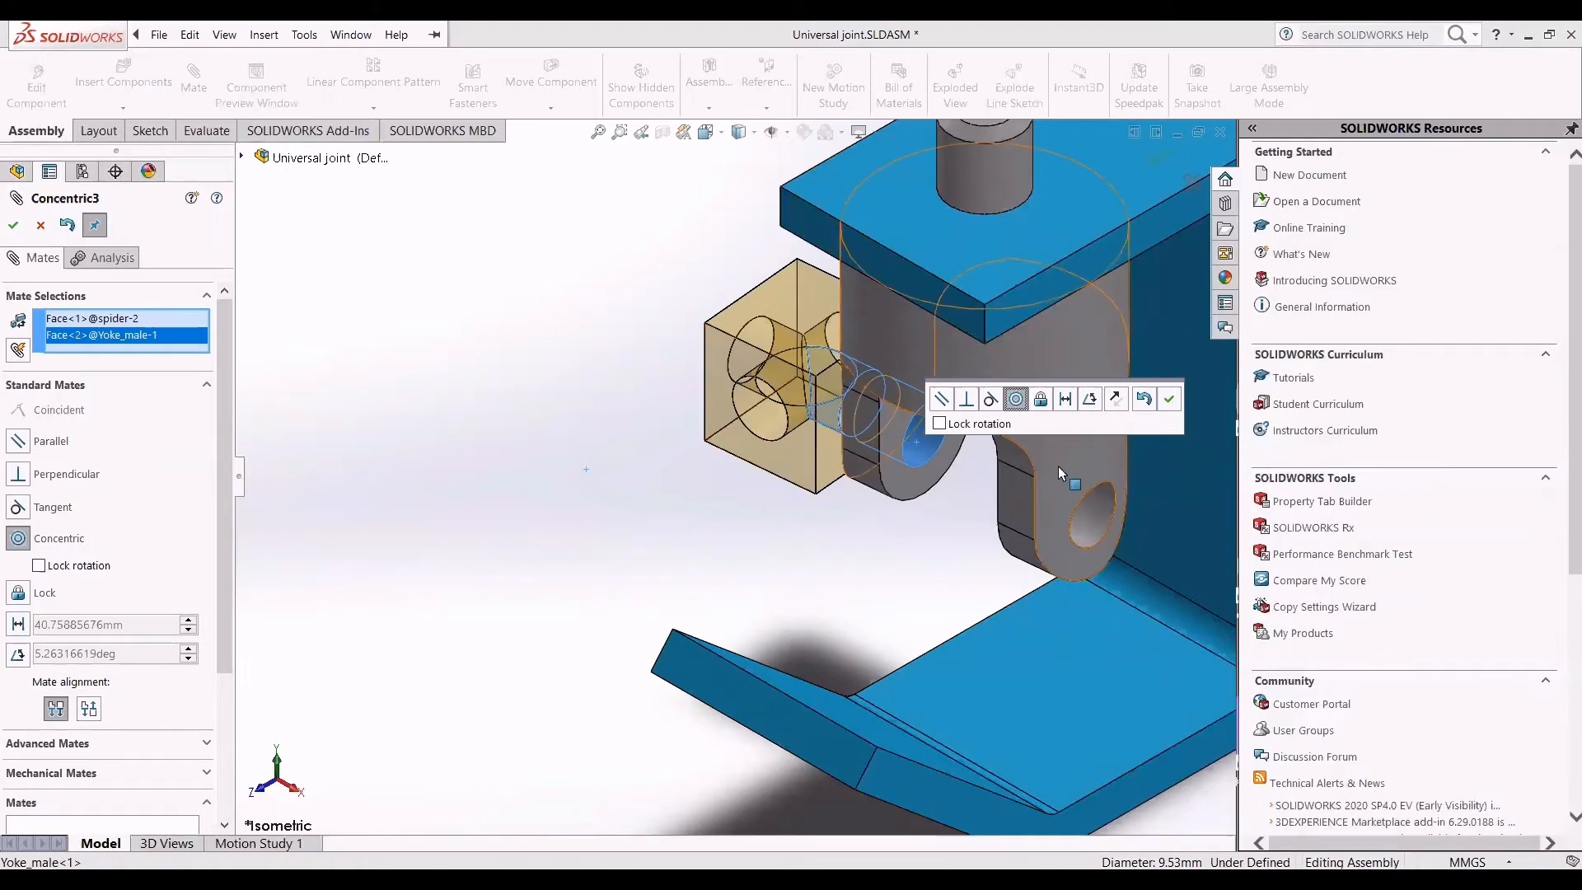
left_click(13, 226)
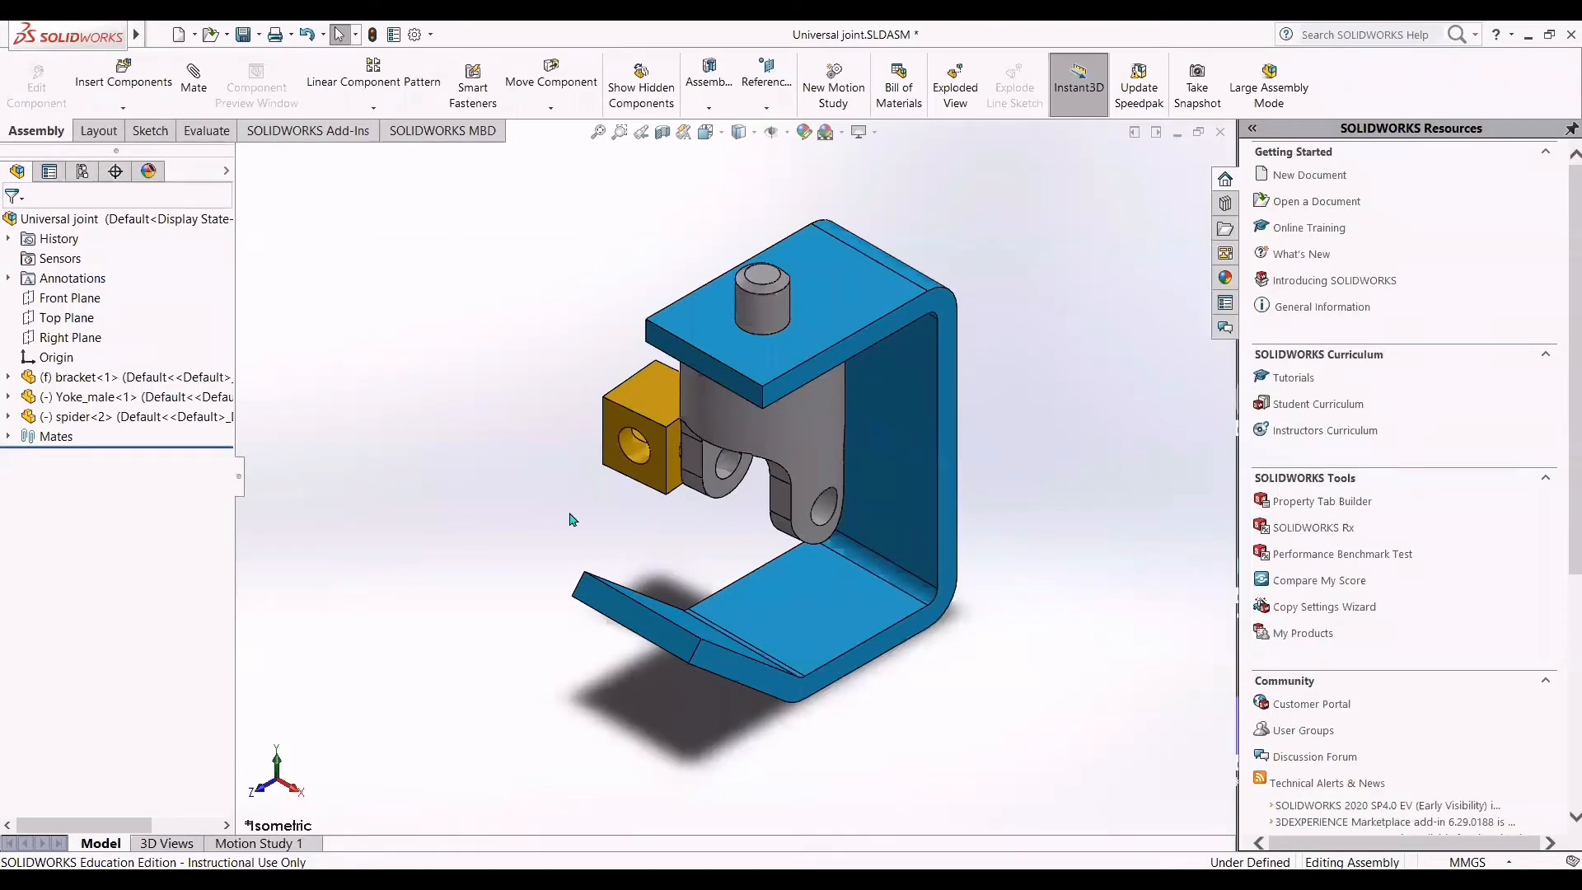
Step: Examine the spider's alignment with the male yoke's arms from several angles, then return to the isometric view
scroll(611, 525, "down", 2)
scroll(611, 525, "down", 1)
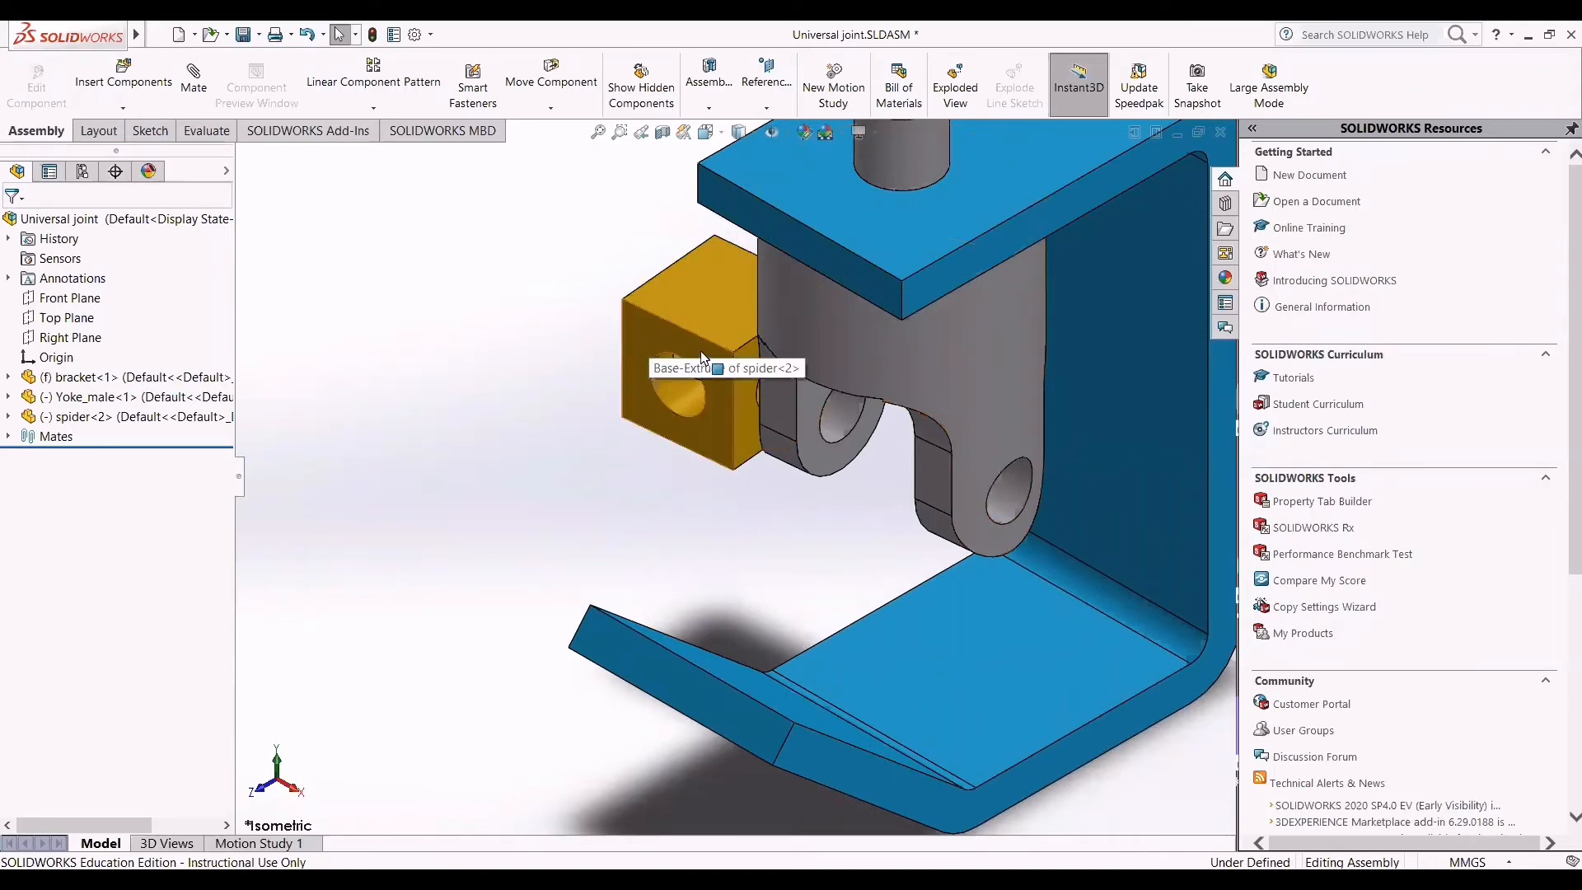
middle_click_drag(773, 523, 801, 524)
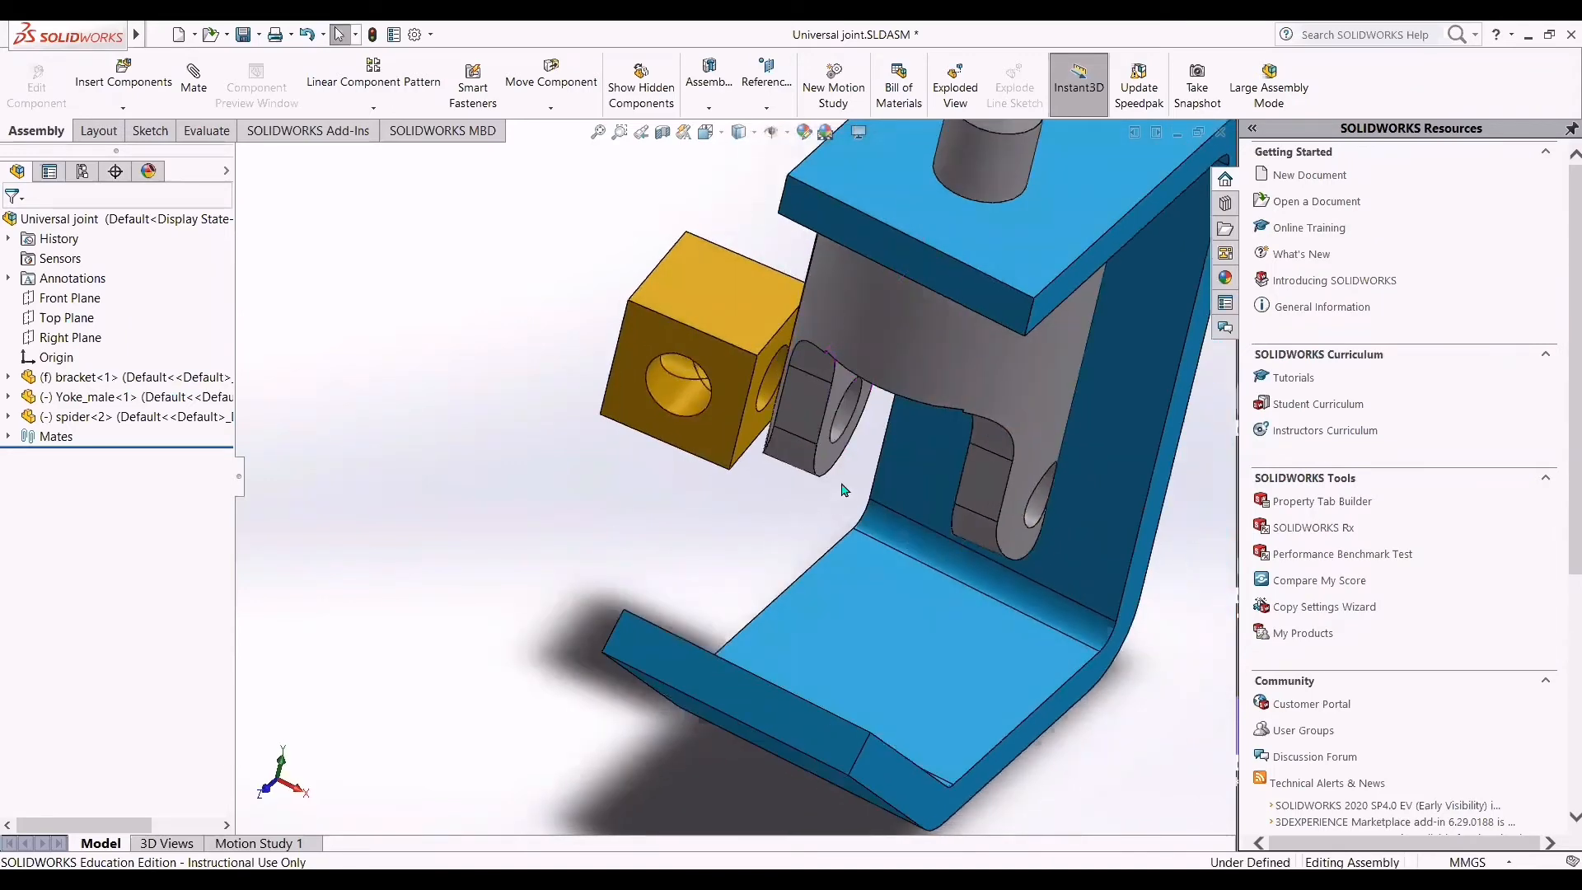
middle_click_drag(845, 439, 855, 463)
middle_click_drag(729, 531, 729, 476)
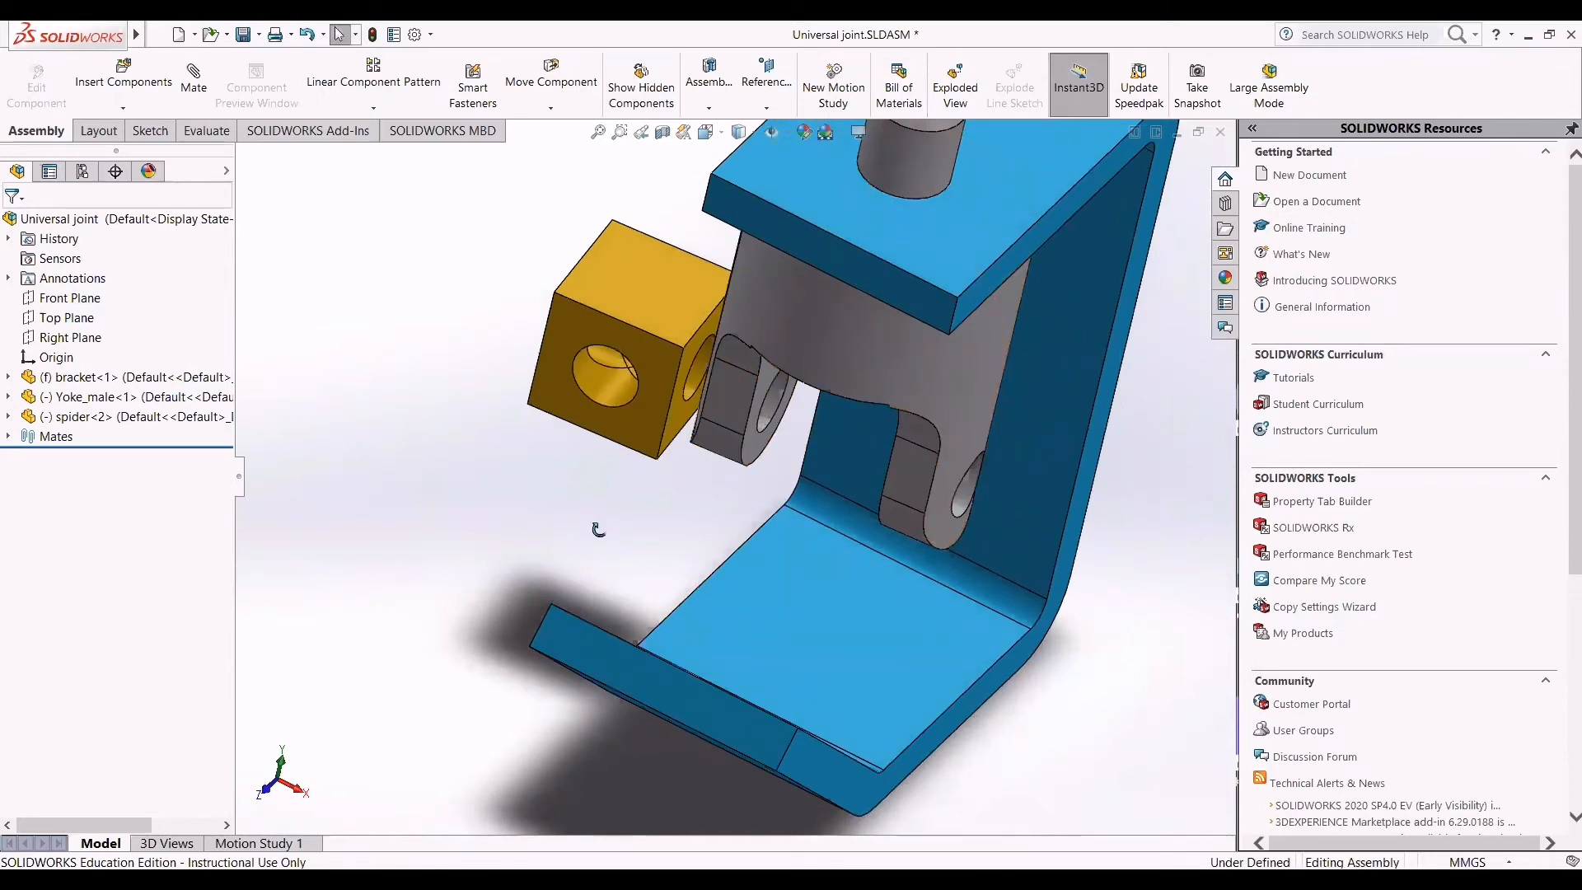
middle_click_drag(607, 541, 591, 522)
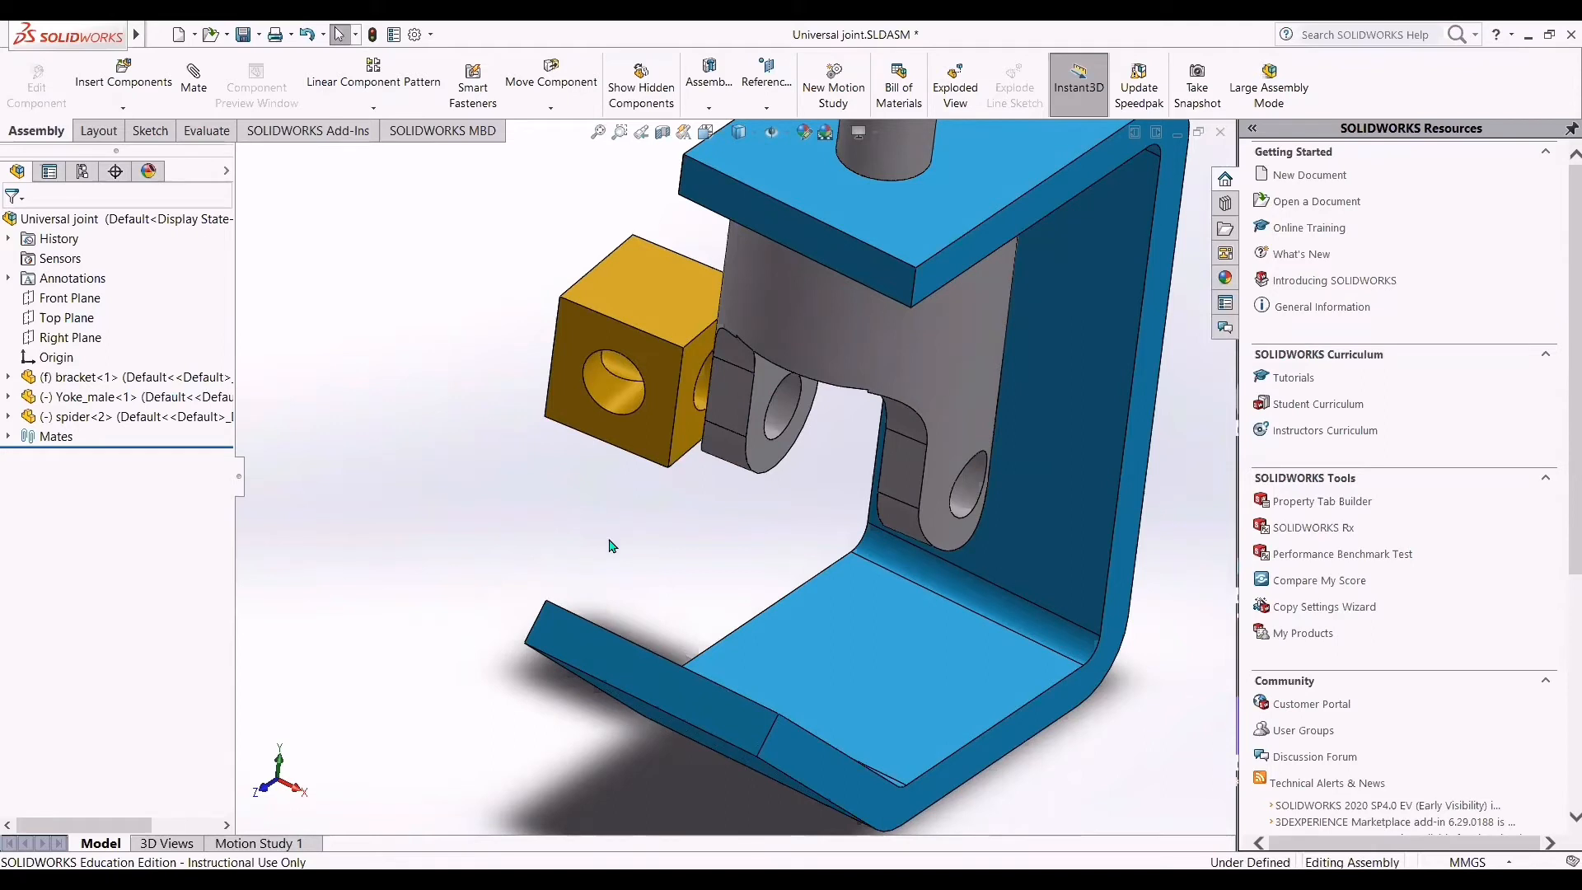
scroll(612, 547, "up", 1)
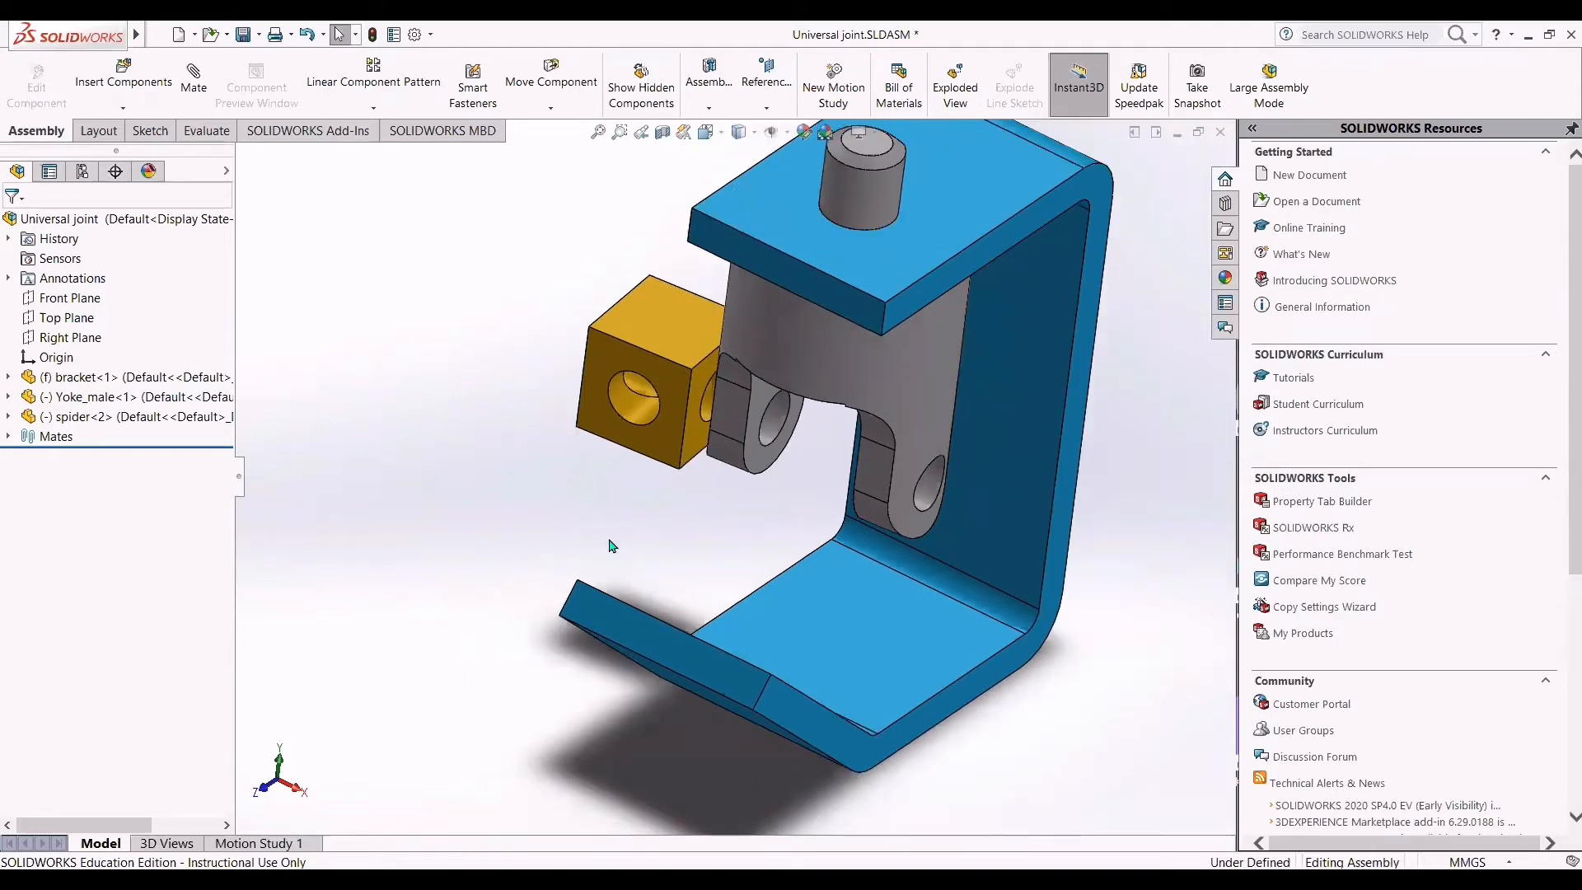
key("ctrl+7")
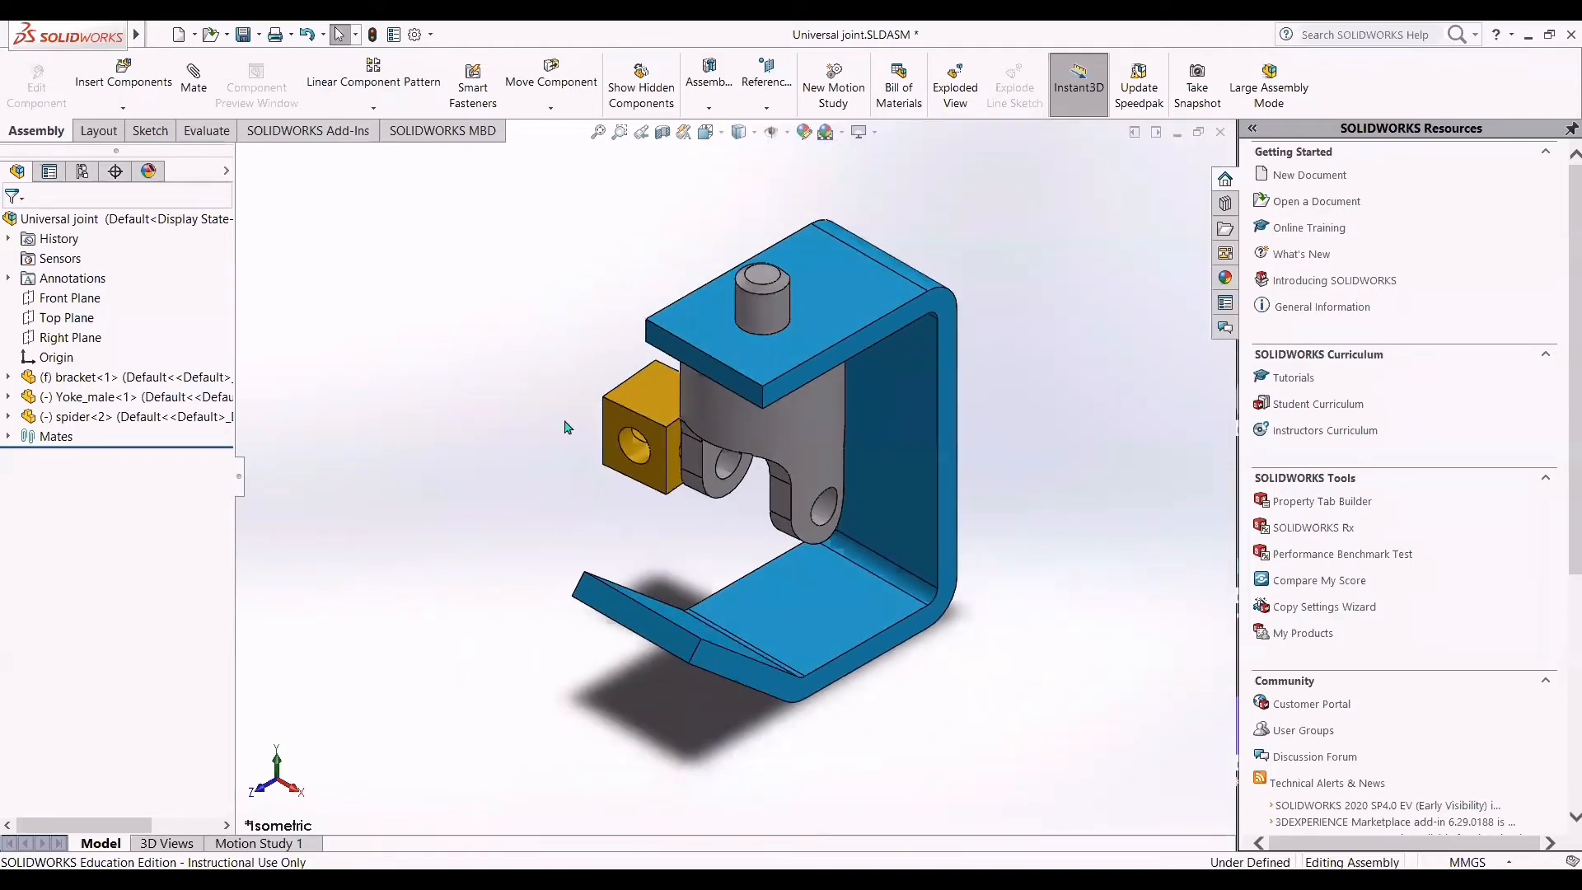
Step: Set up an advanced Width mate with the Centered constraint
left_click(203, 107)
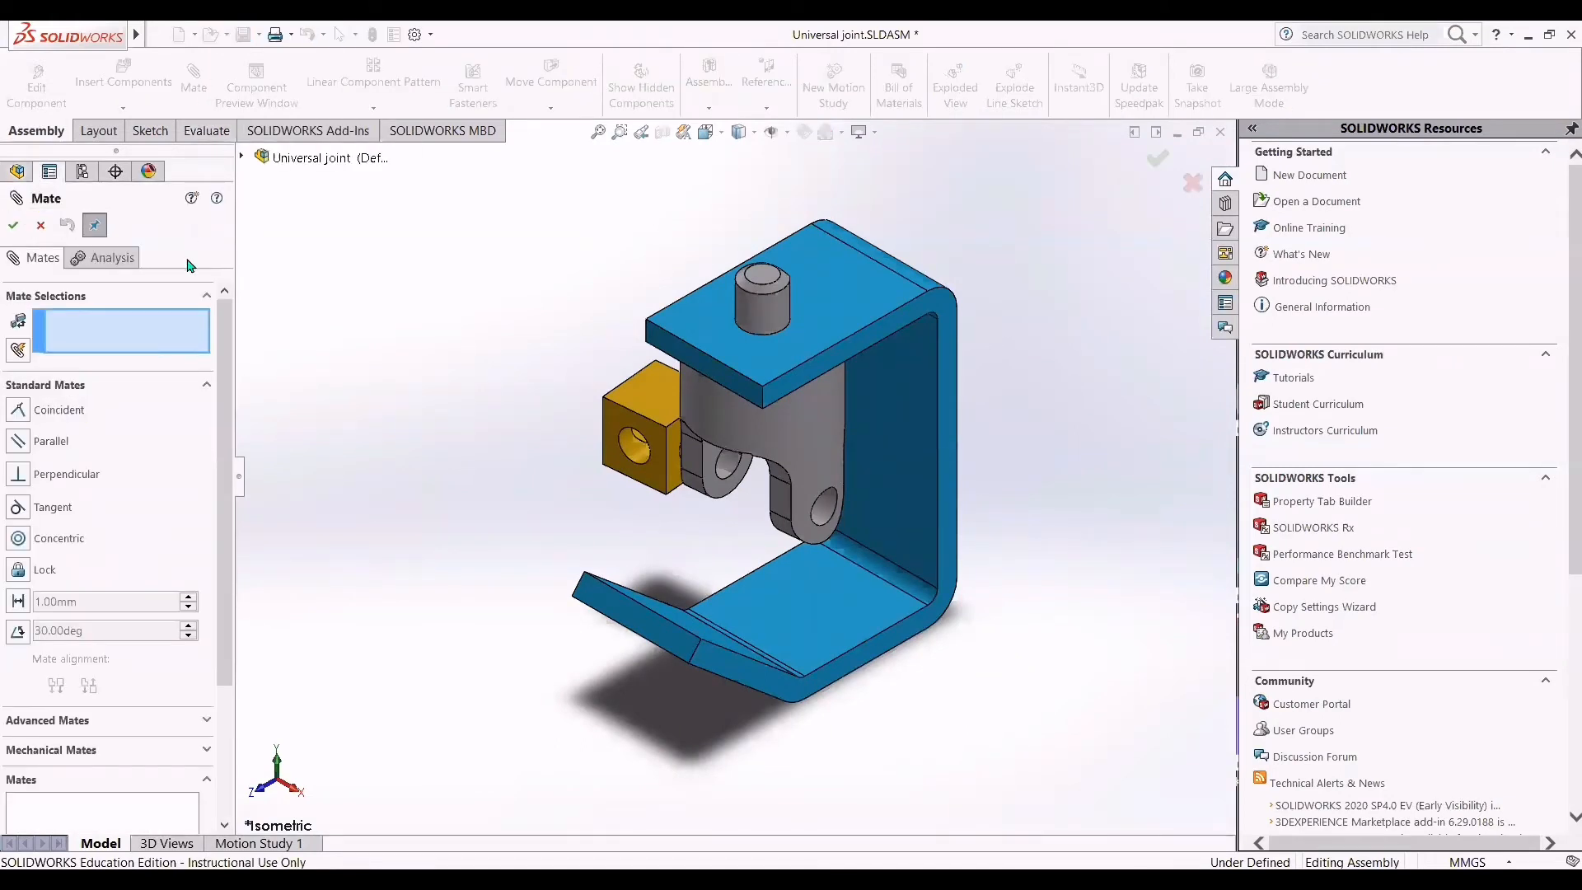
scroll(225, 449, "down", 1)
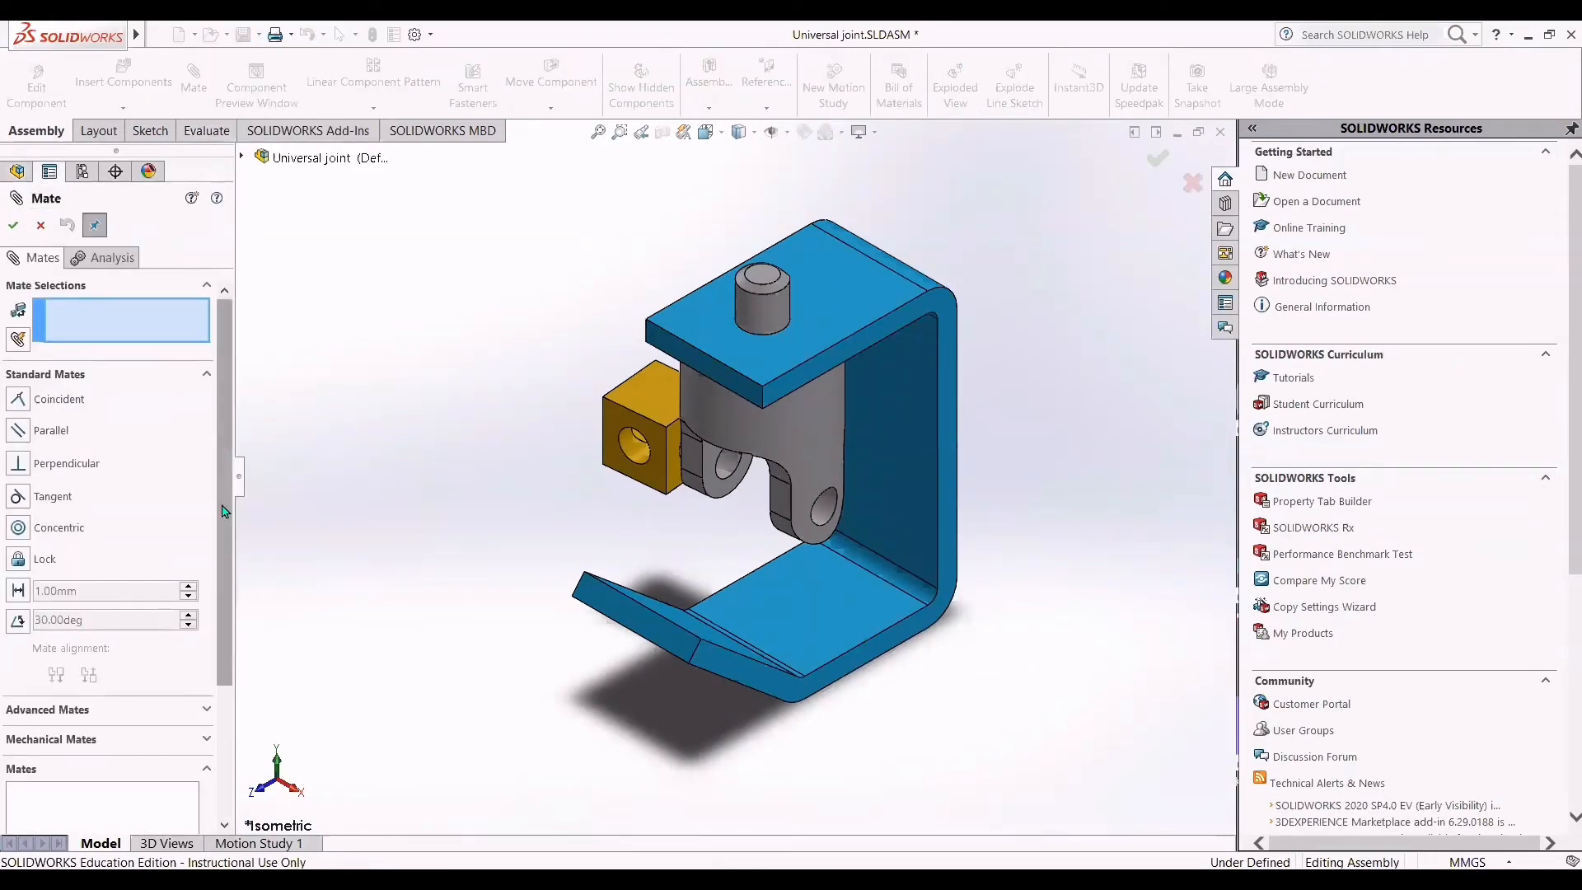
scroll(223, 511, "down", 3)
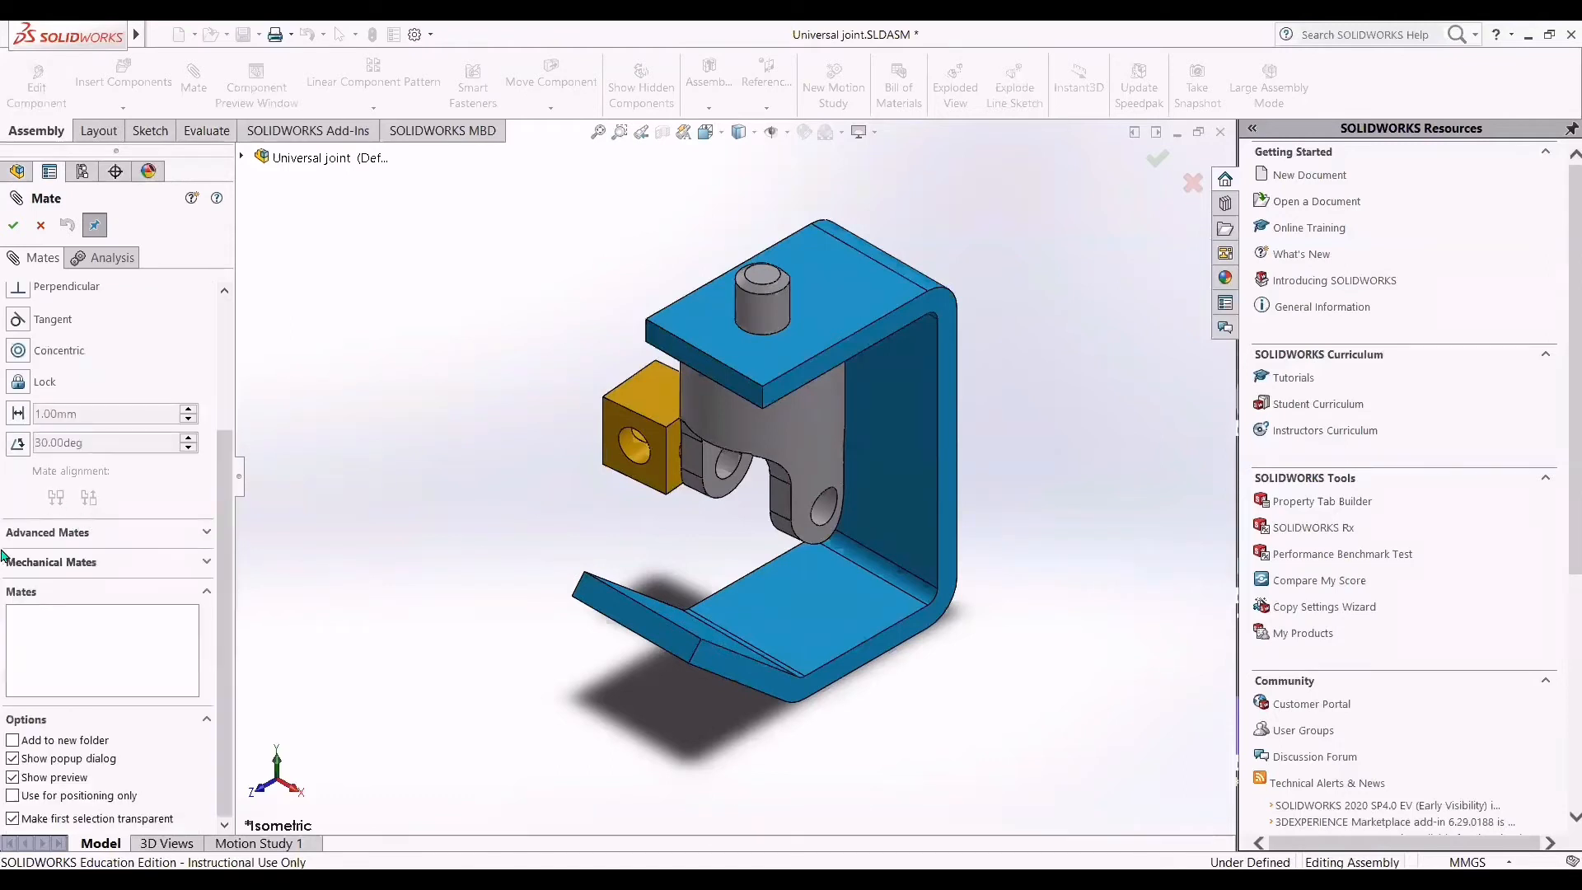
left_click(208, 536)
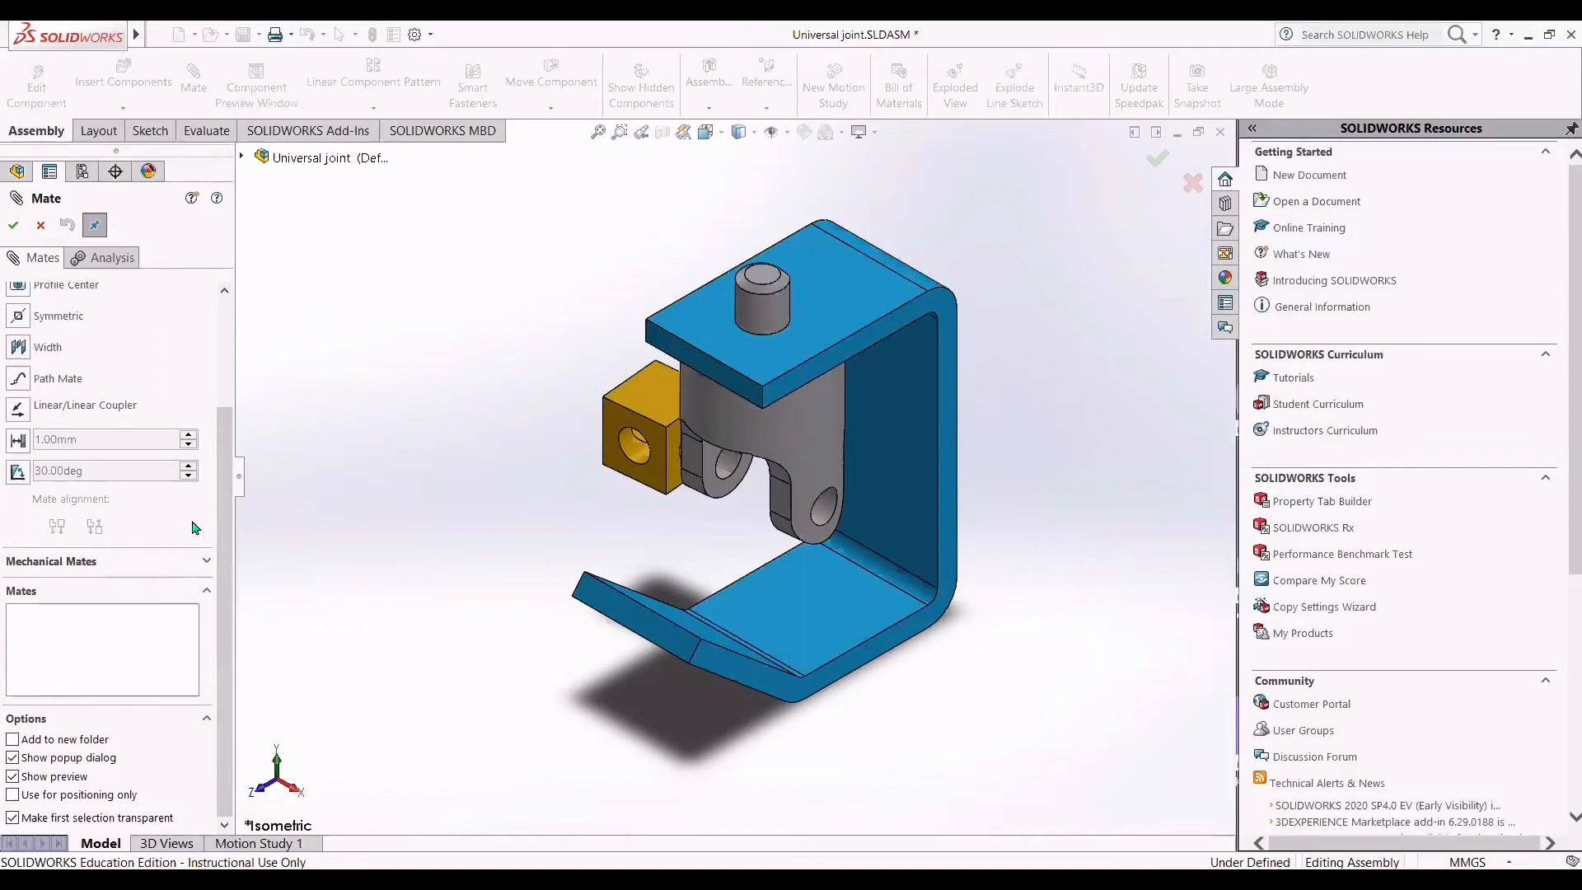
scroll(204, 528, "up", 2)
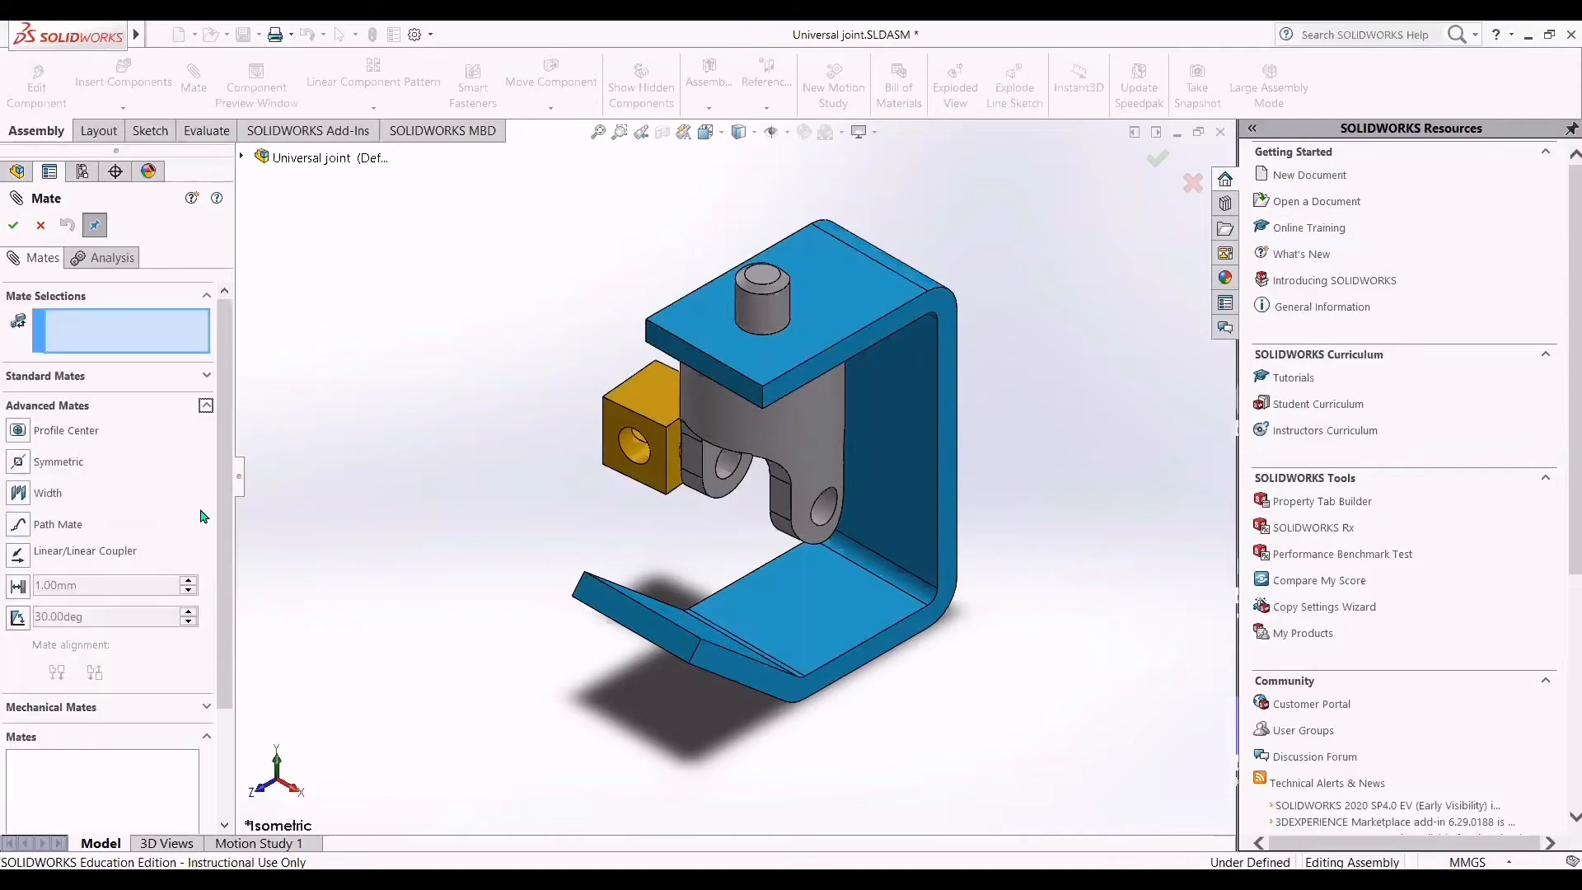
left_click(38, 497)
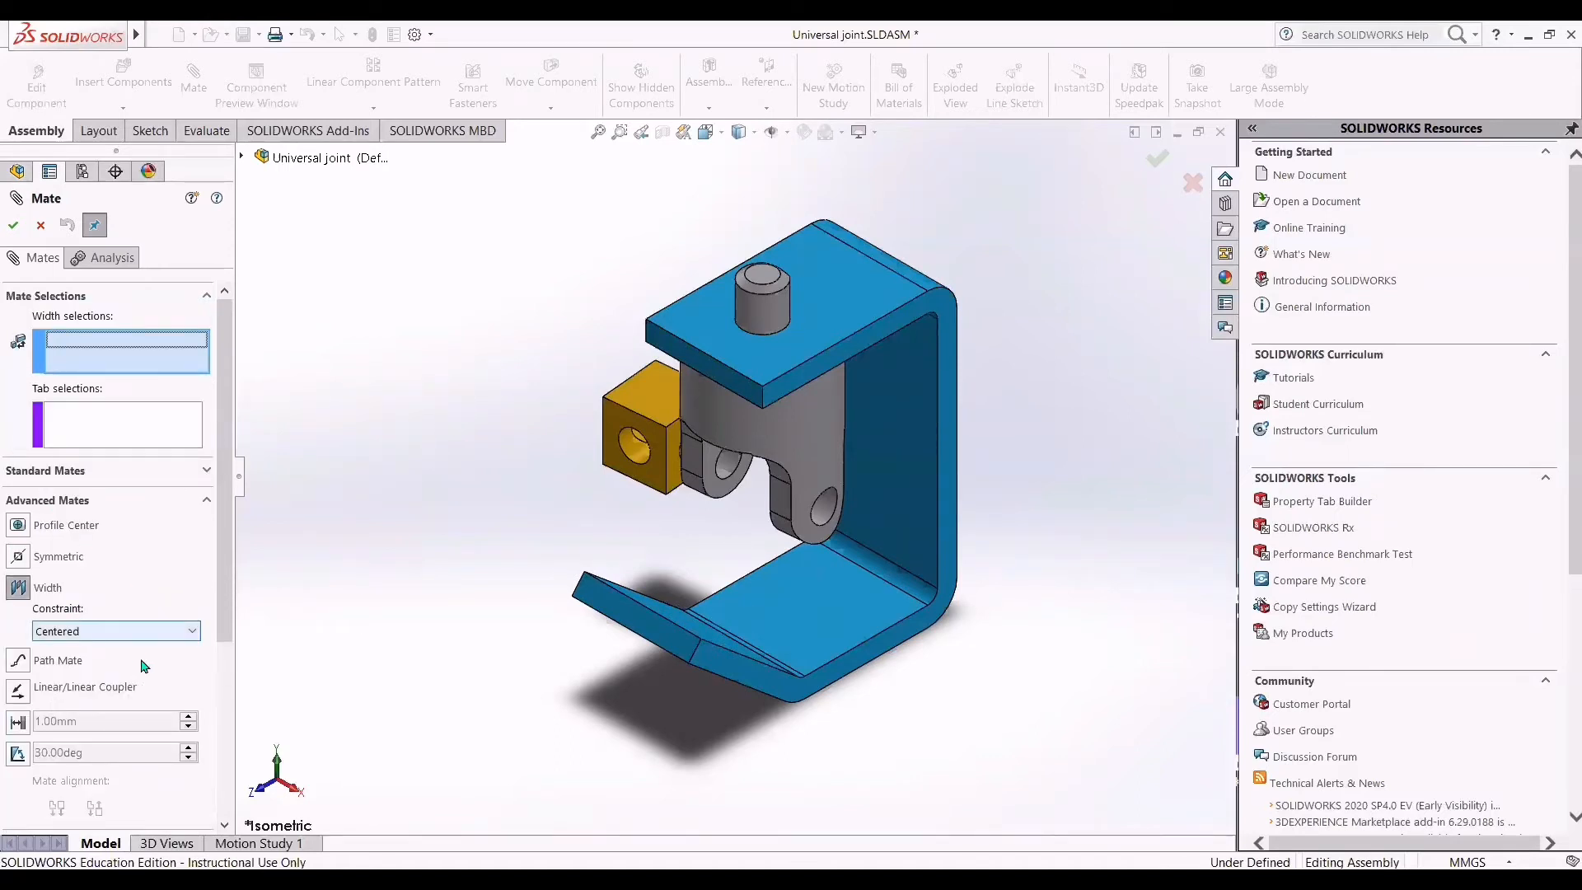
left_click(190, 633)
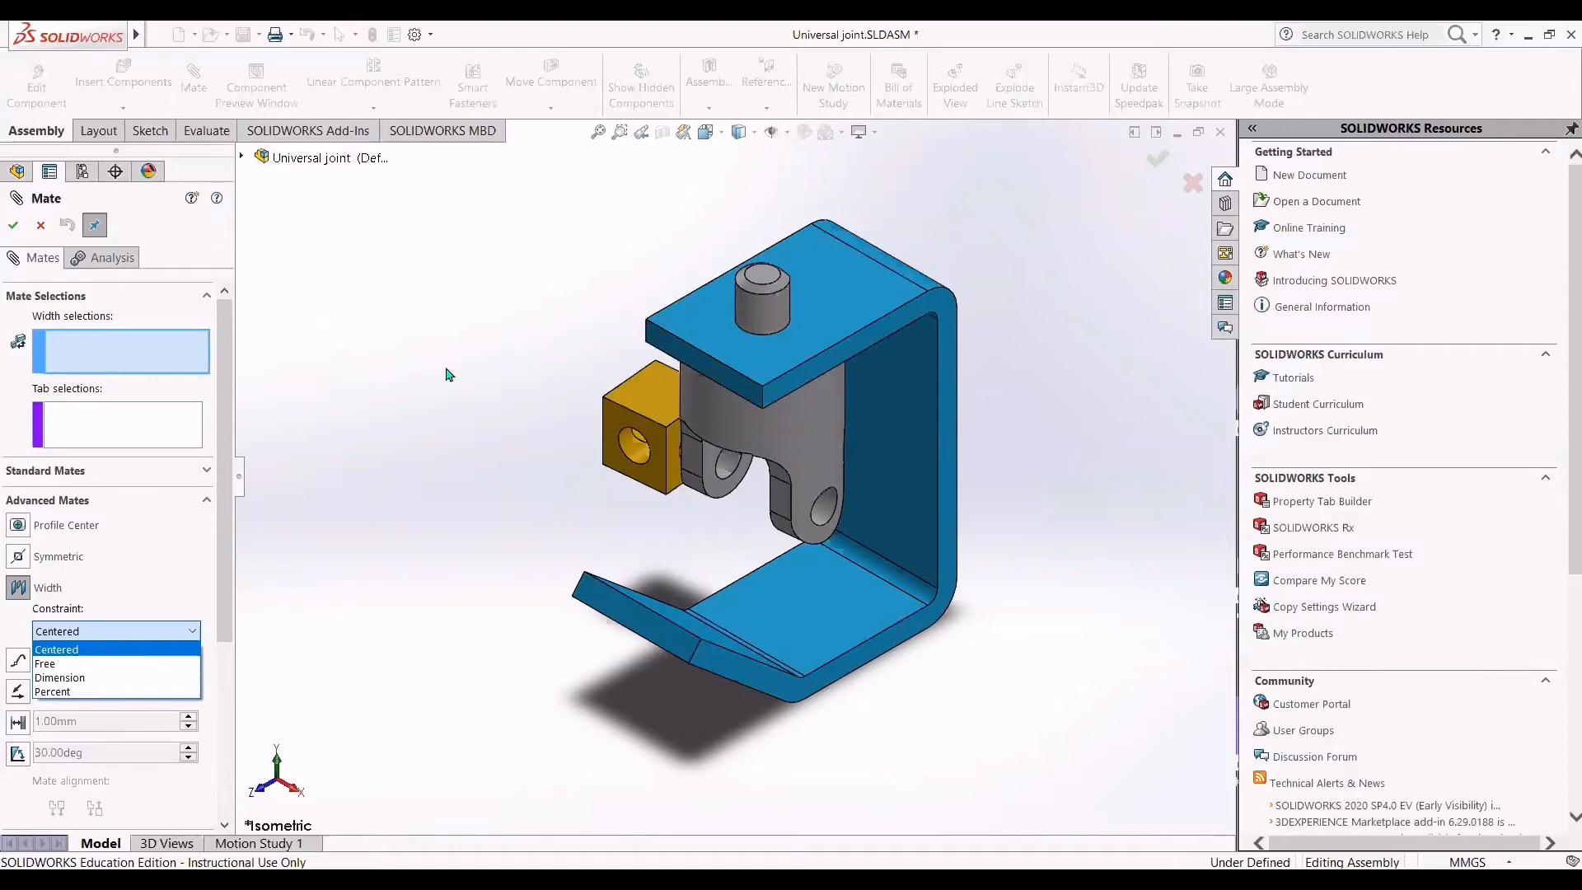
left_click(79, 655)
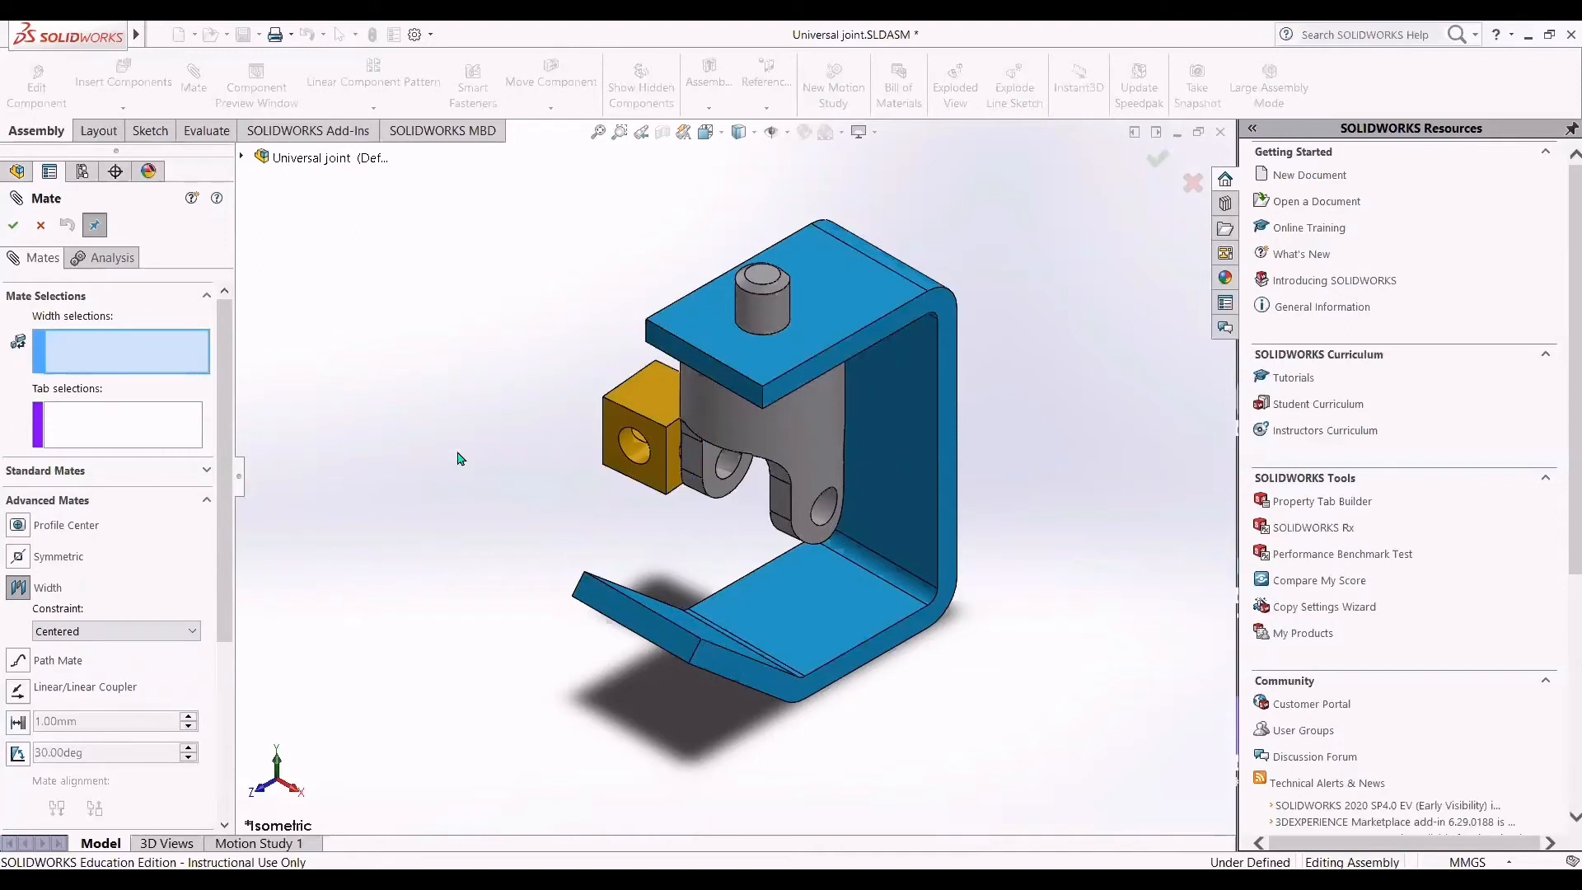
Step: Choose the inner faces of the male yoke's two arms as the width references of the mate
scroll(454, 490, "down", 2)
scroll(934, 583, "down", 1)
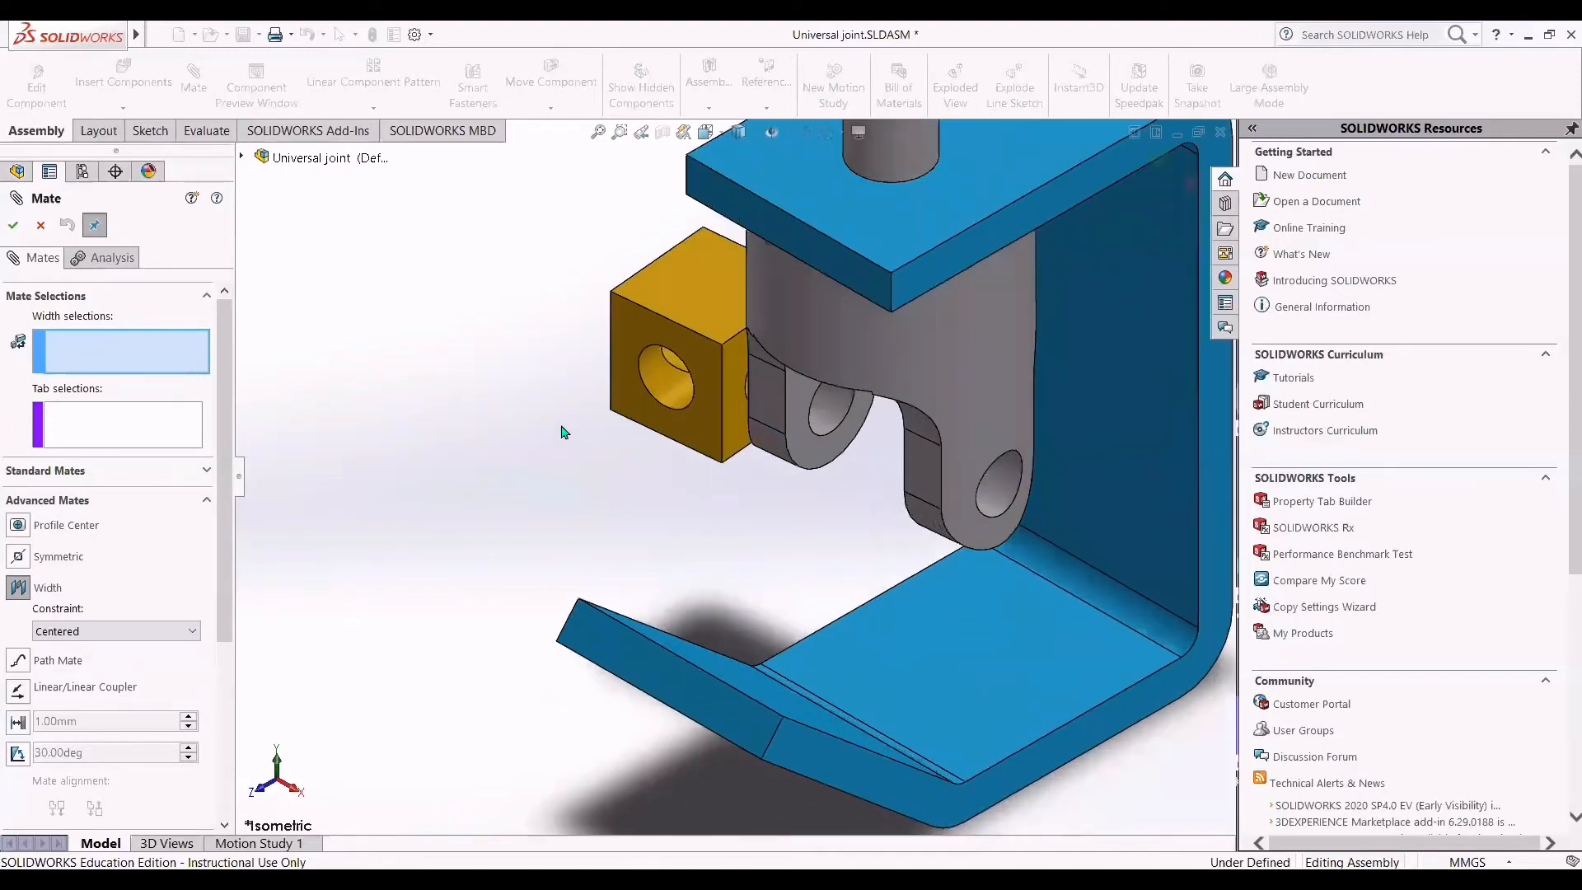
left_click(789, 395)
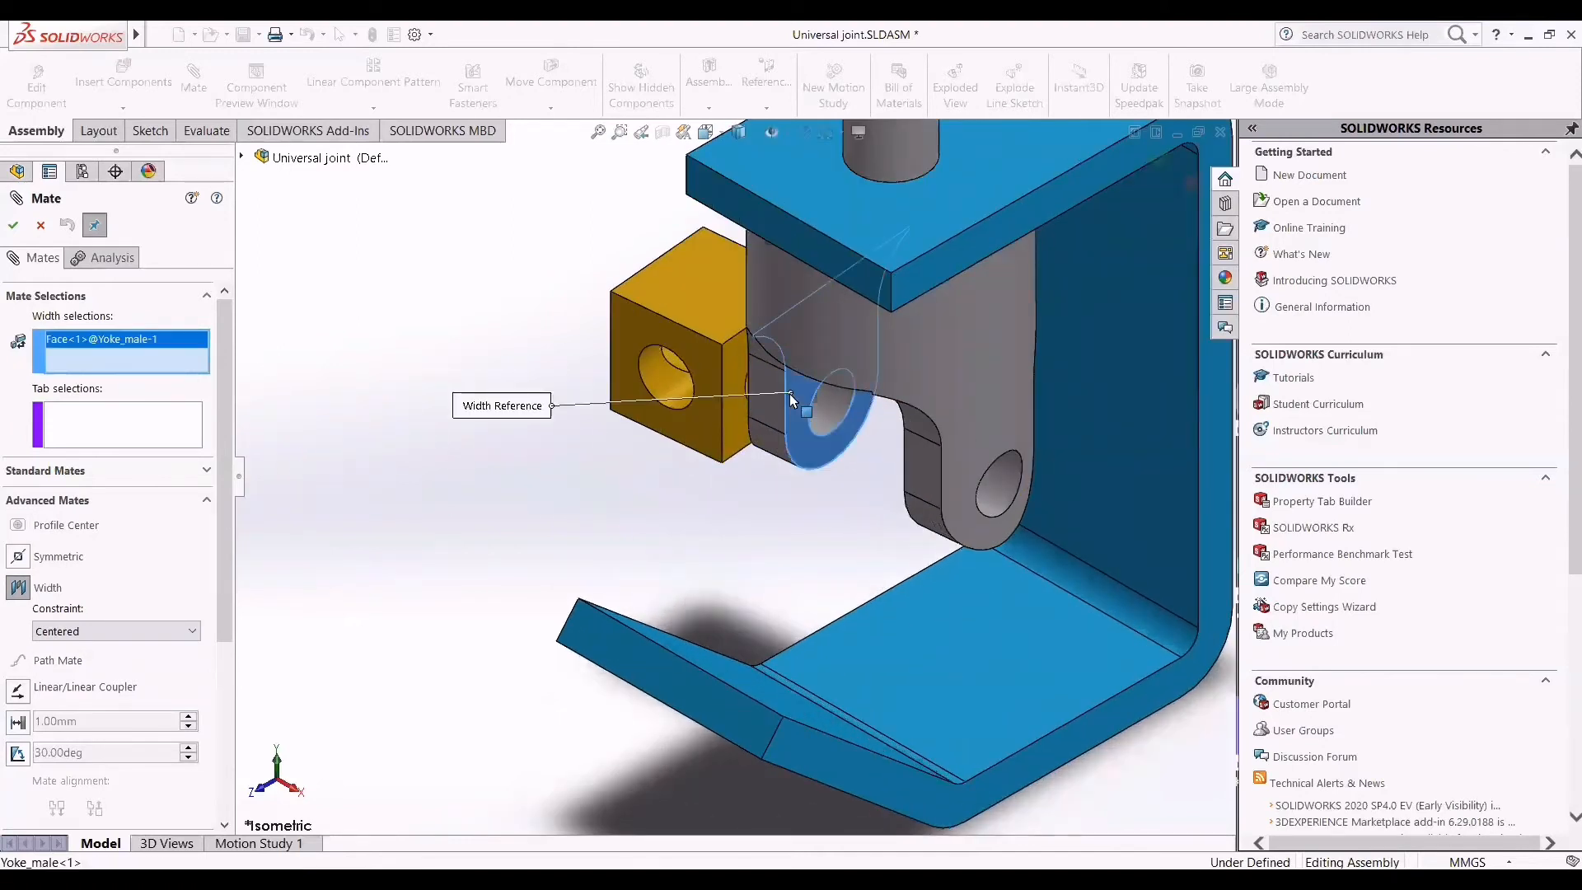
middle_click_drag(590, 485, 685, 507)
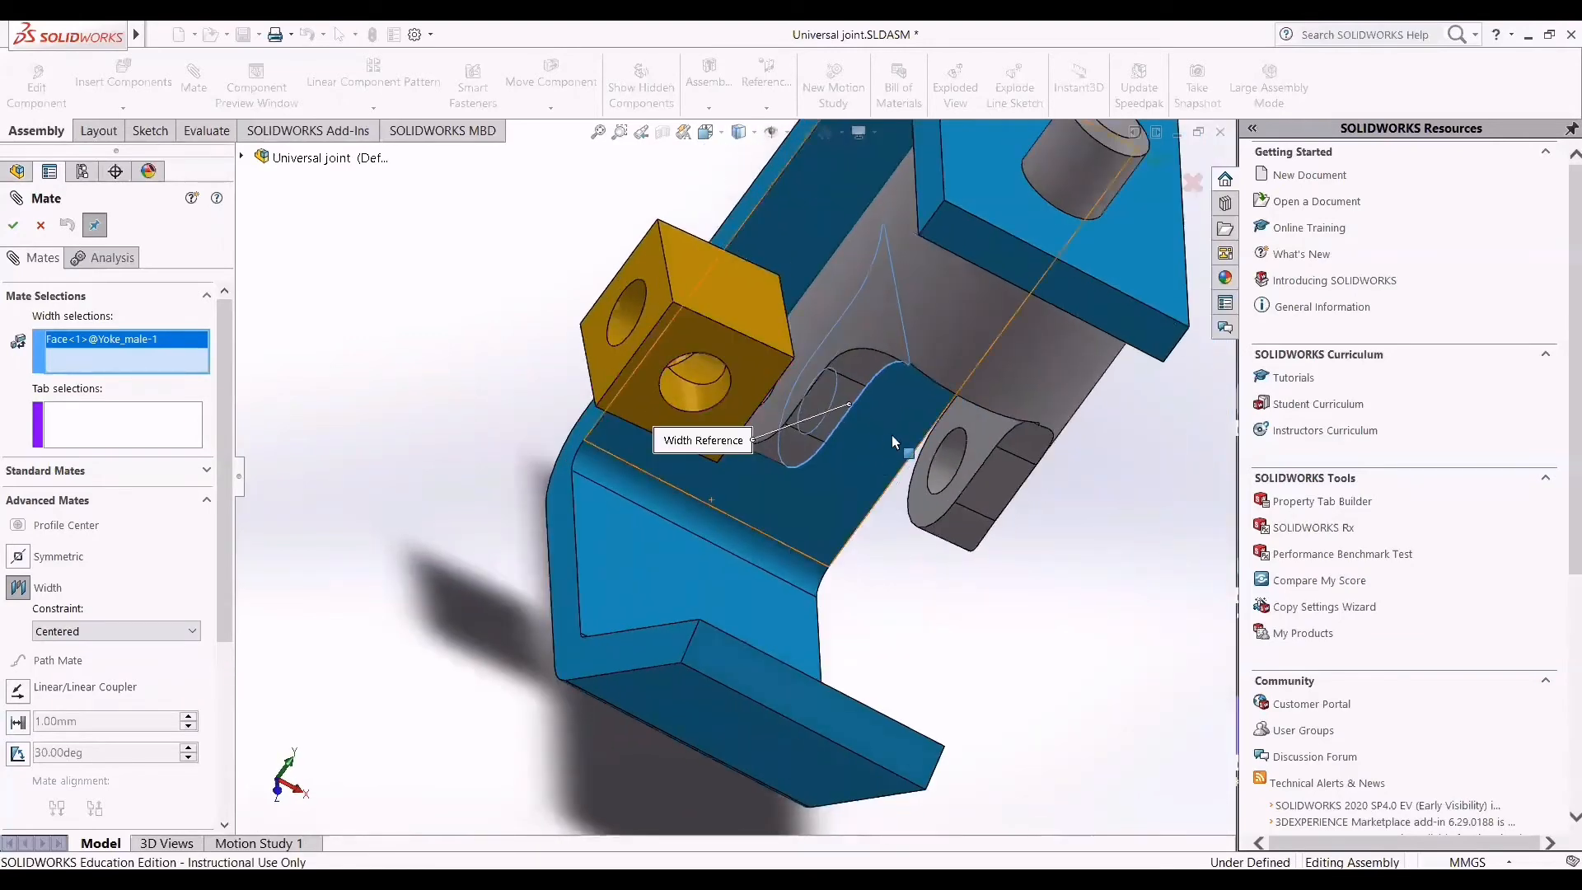
left_click(986, 434)
middle_click_drag(1135, 654, 1042, 606)
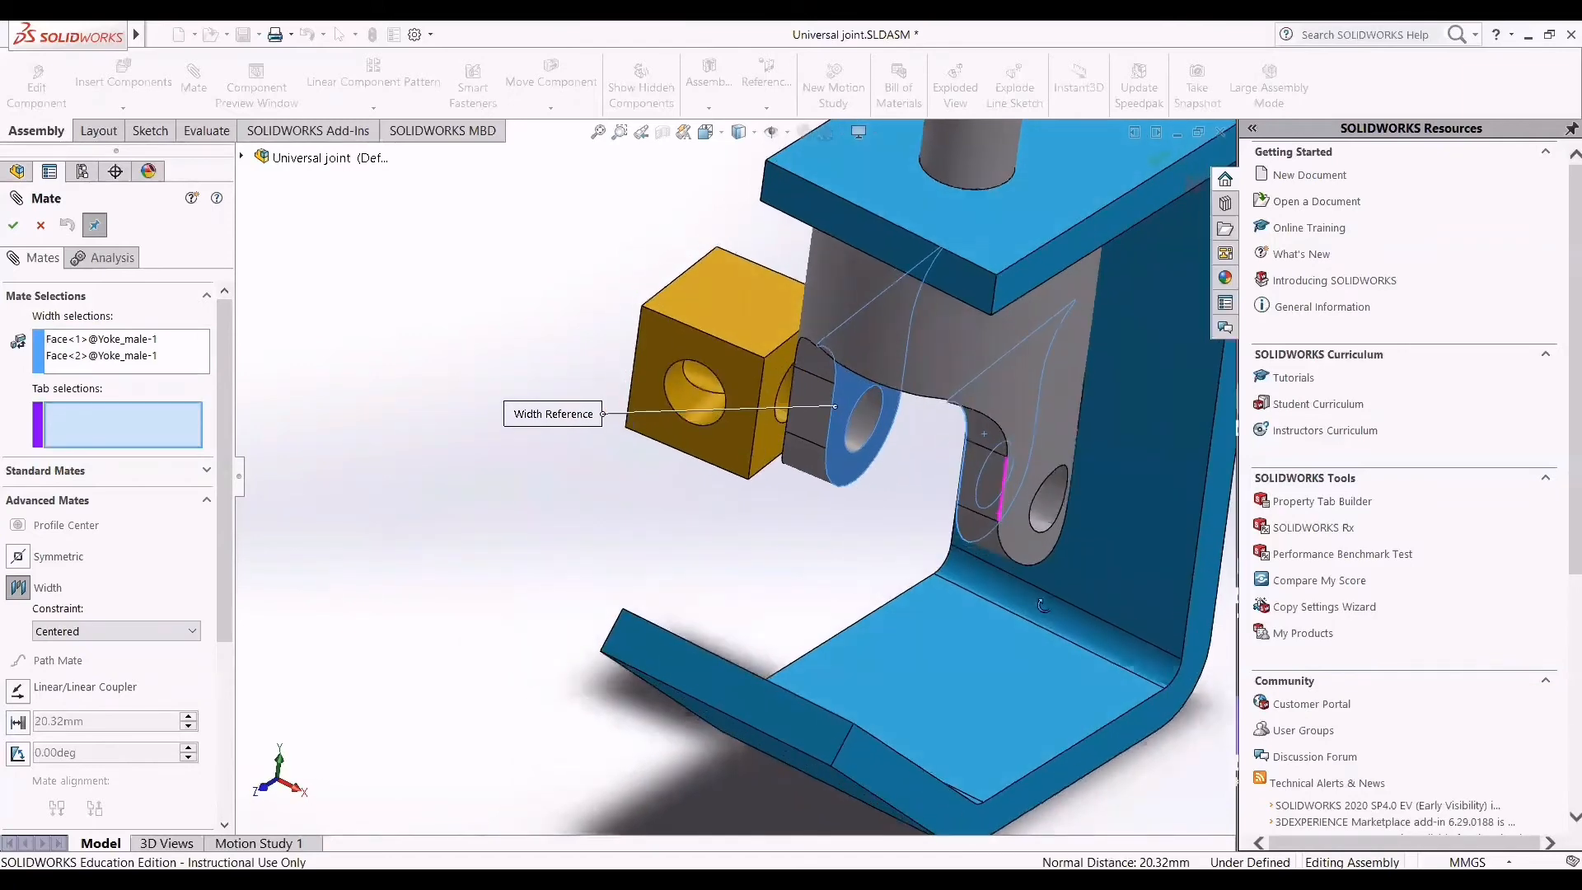
Step: Choose two opposite side faces of the spider as tab references and accept the centred Width mate
left_click(109, 438)
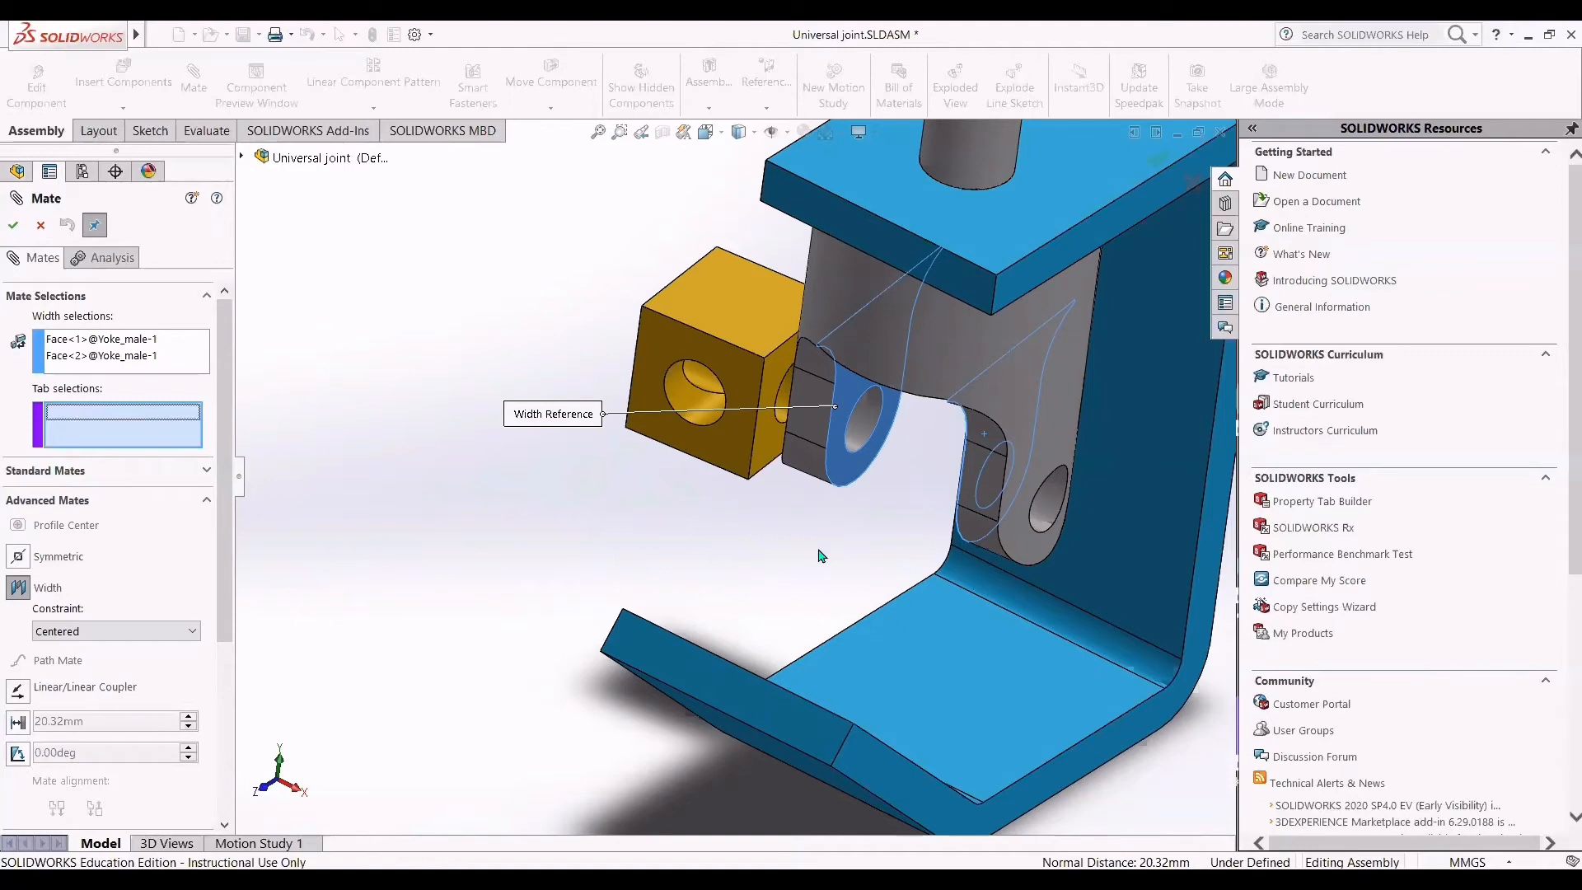
scroll(784, 411, "down", 2)
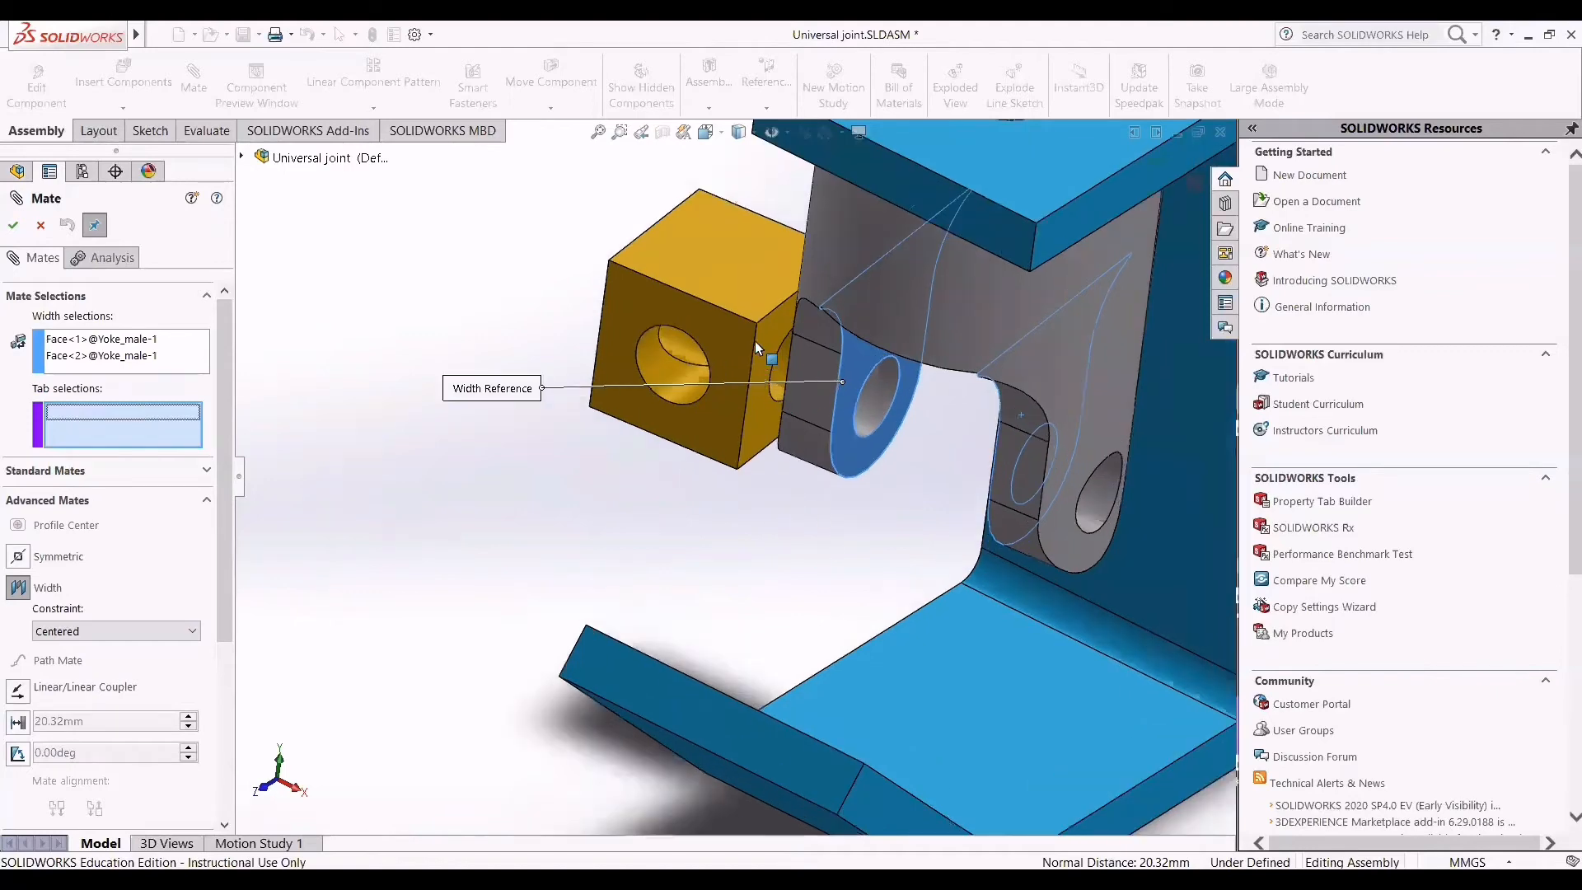
left_click(763, 333)
middle_click_drag(535, 312, 633, 285)
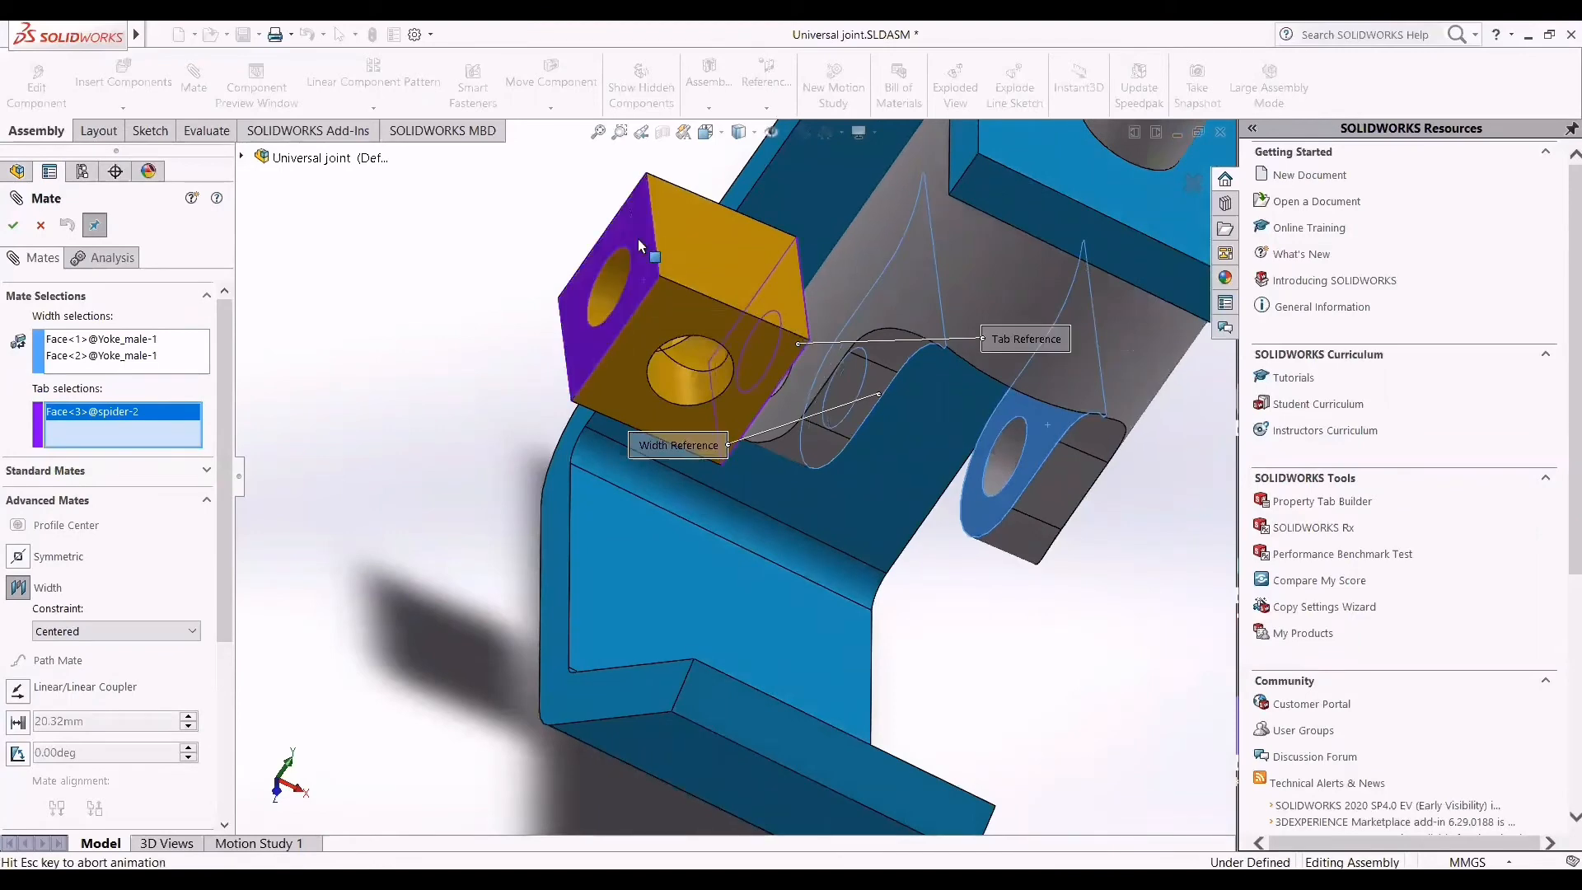
middle_click_drag(1054, 692, 969, 622)
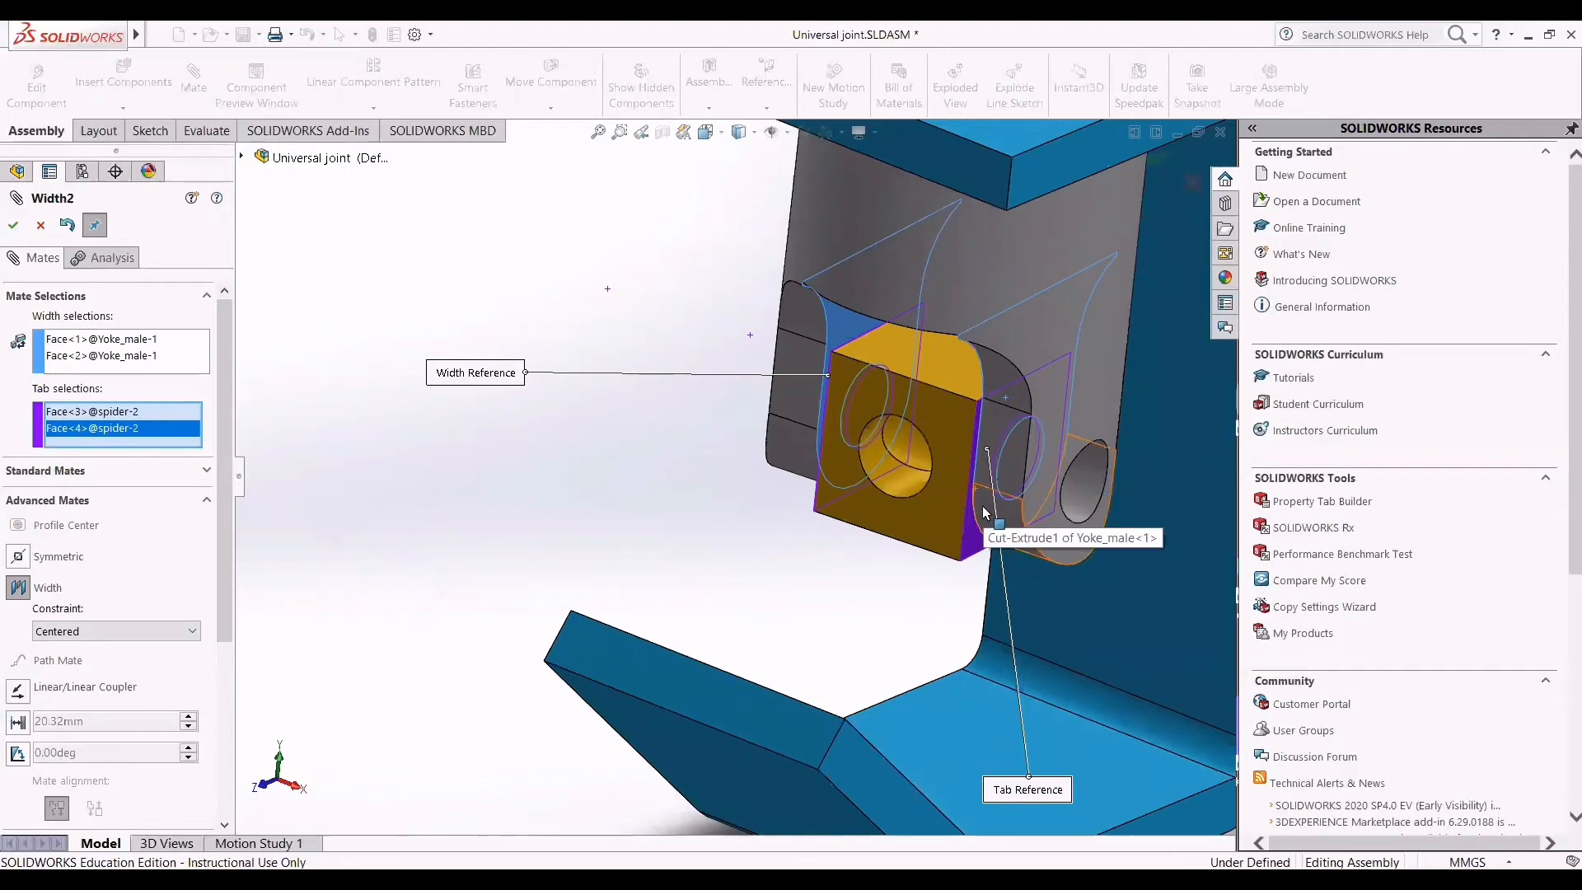
scroll(956, 515, "up", 3)
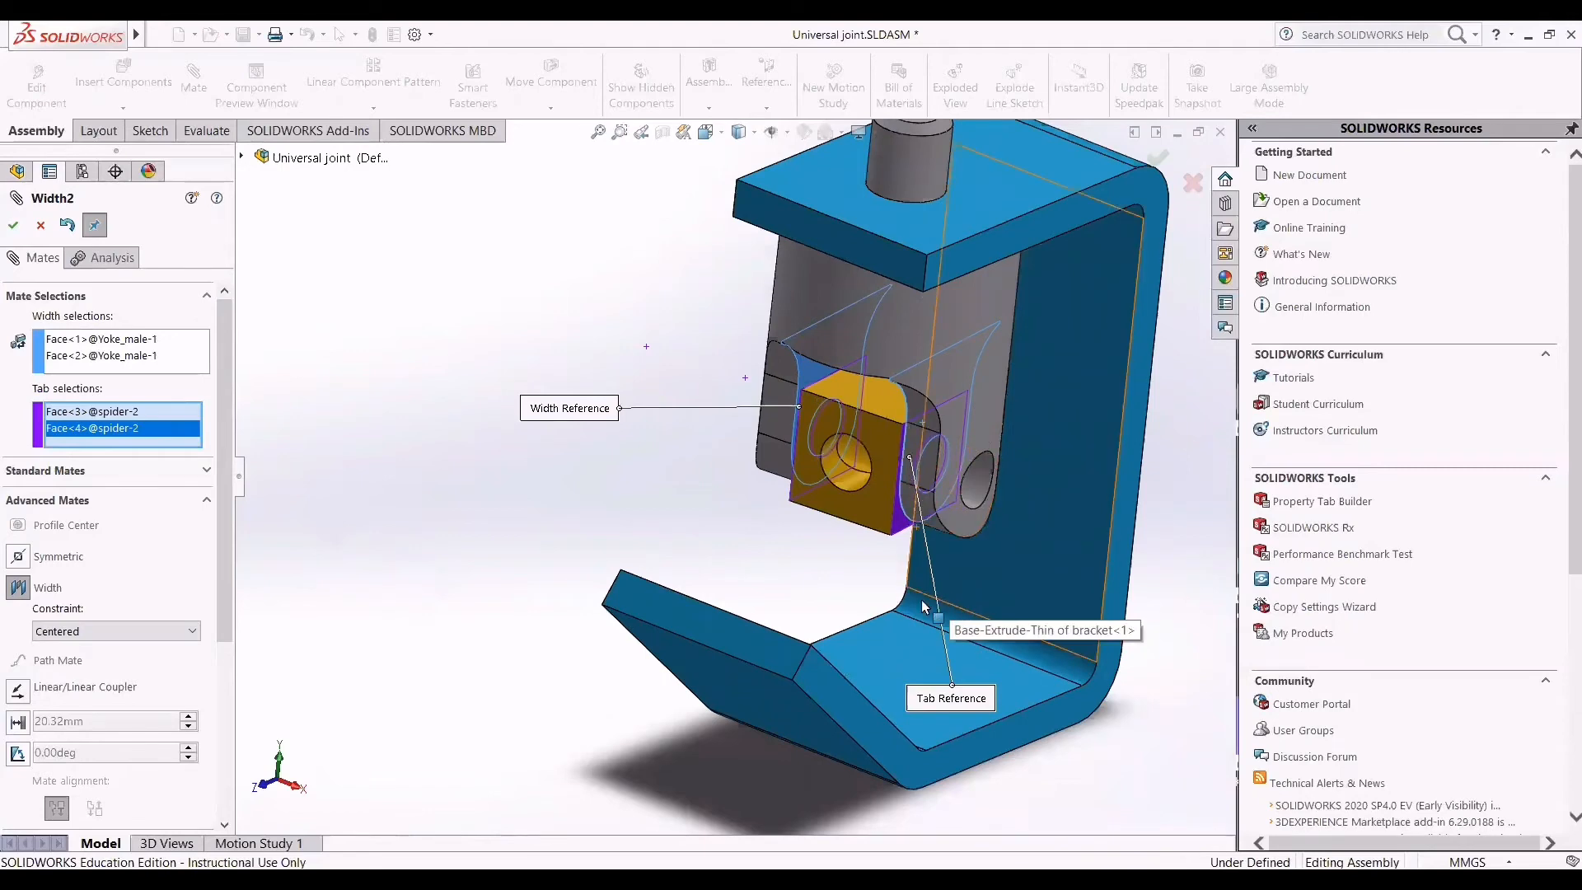
middle_click_drag(923, 608, 829, 400)
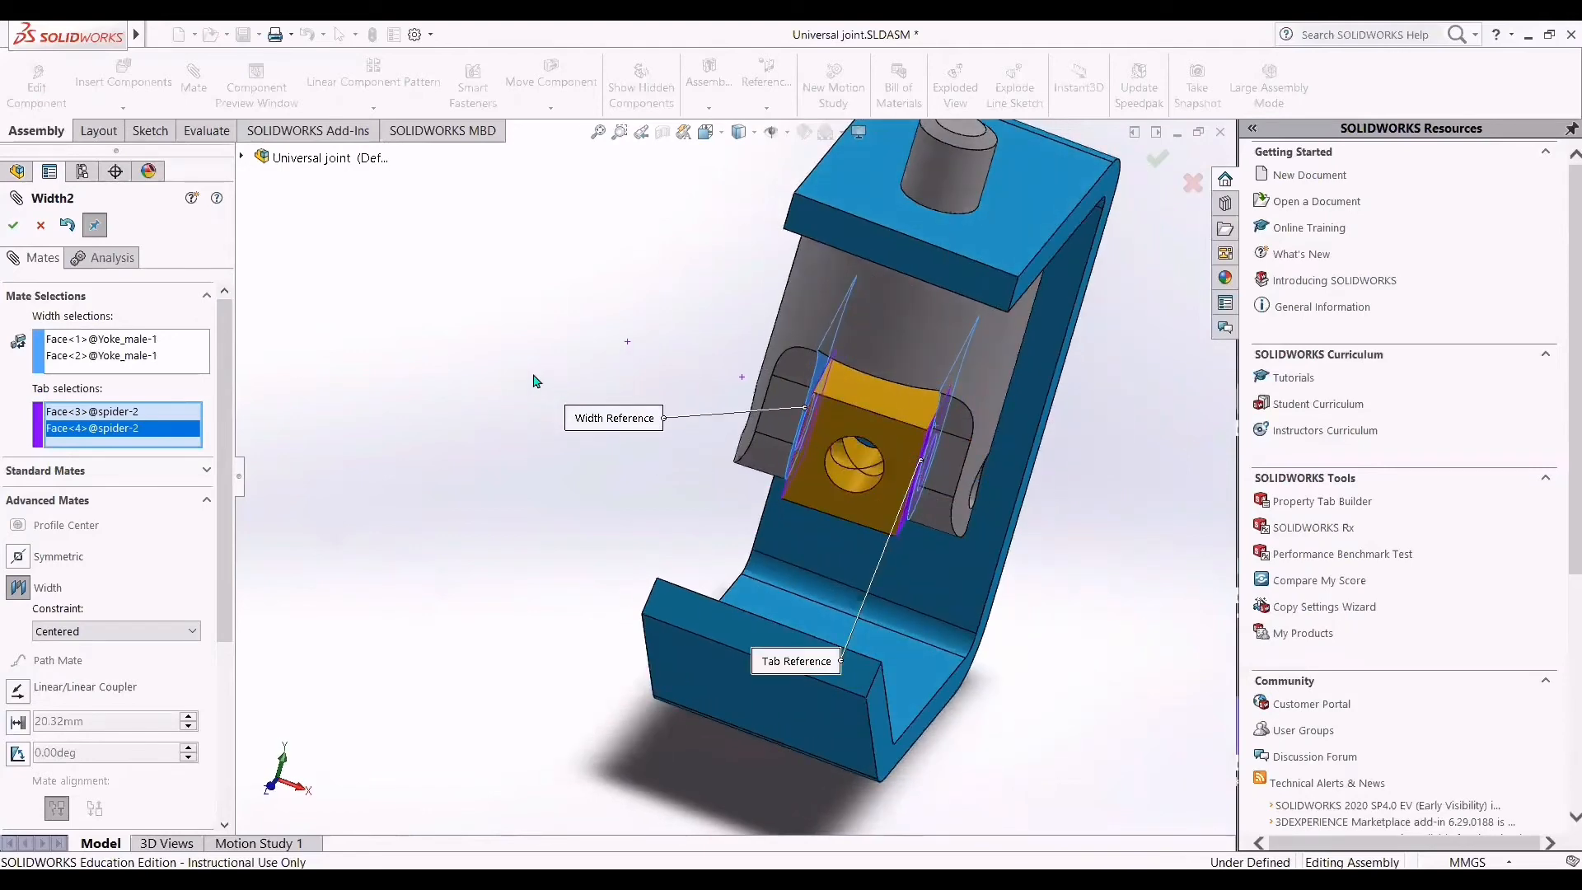
left_click(14, 226)
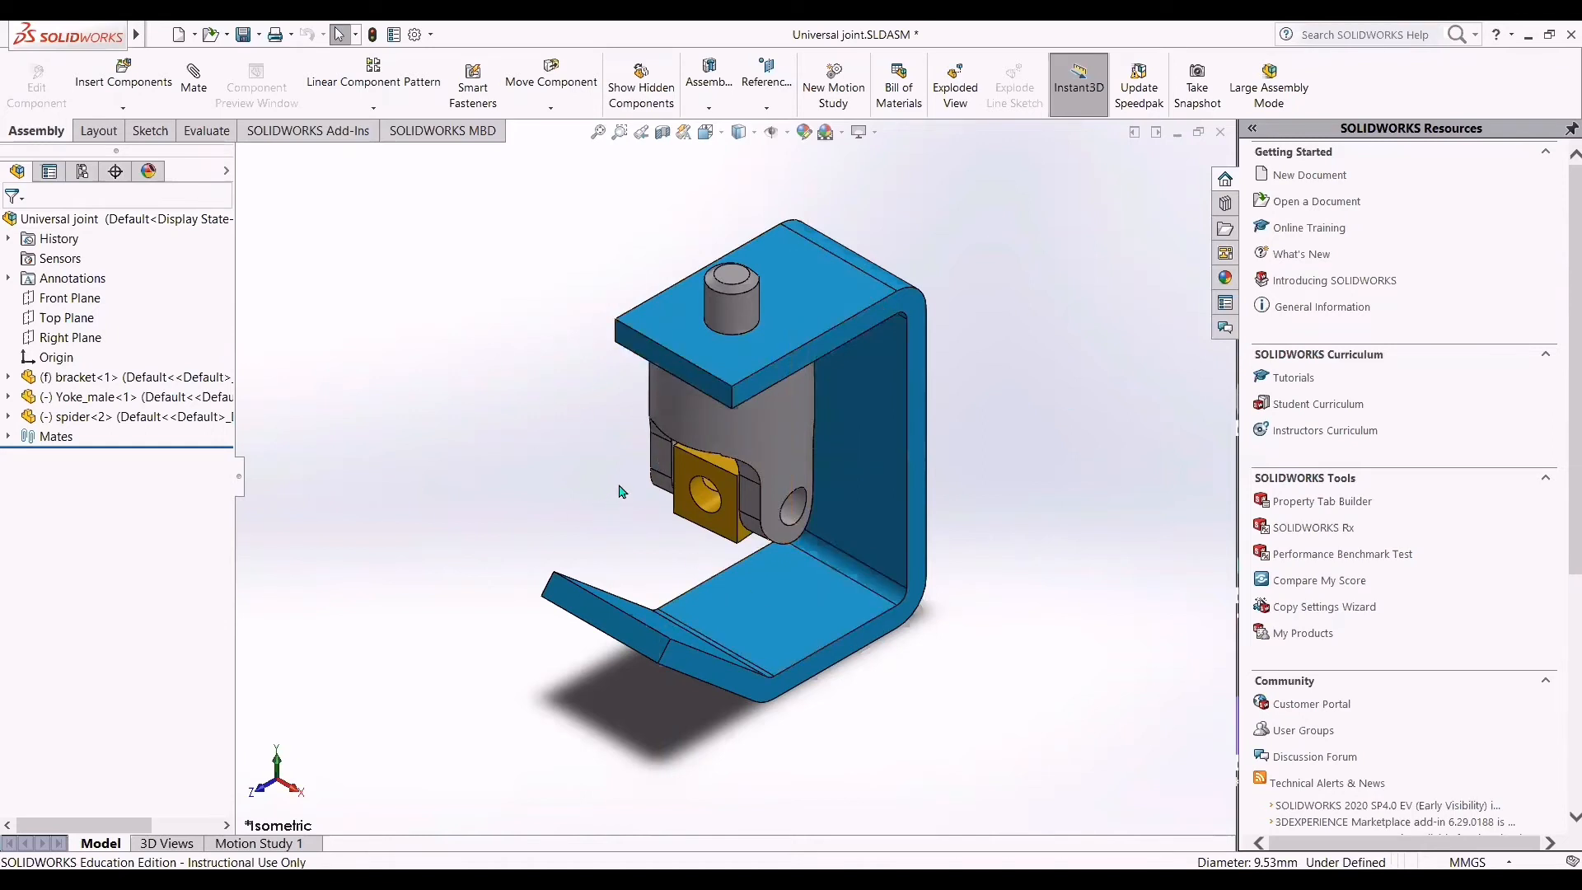
Step: Load Yoke_female.sldprt from the Case Study folder as a new component for the assembly
left_click(123, 108)
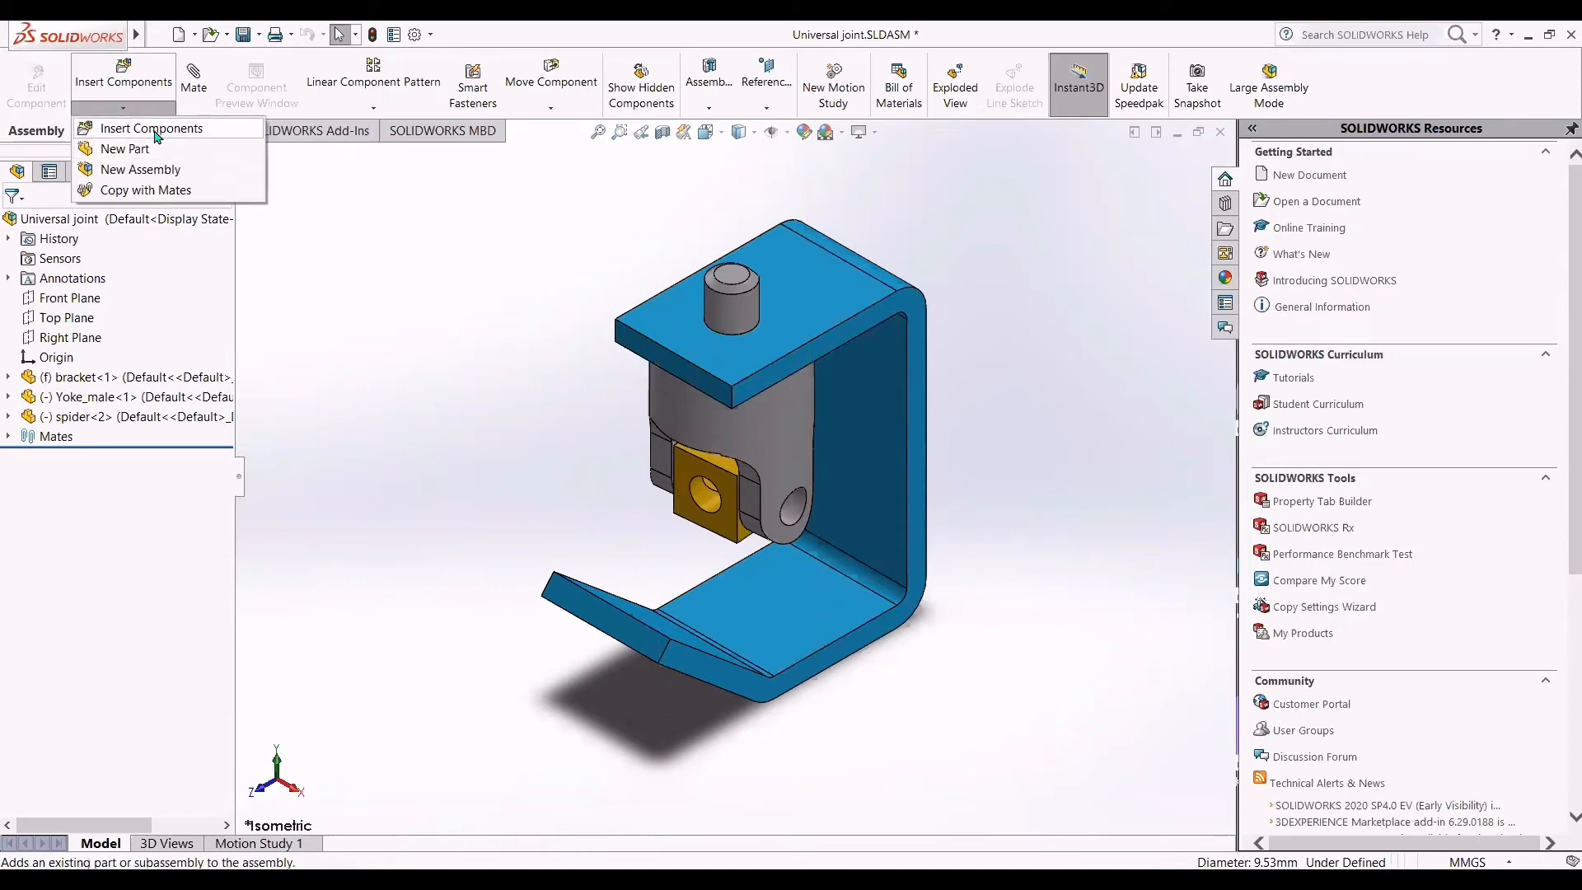
left_click(156, 129)
left_click(132, 577)
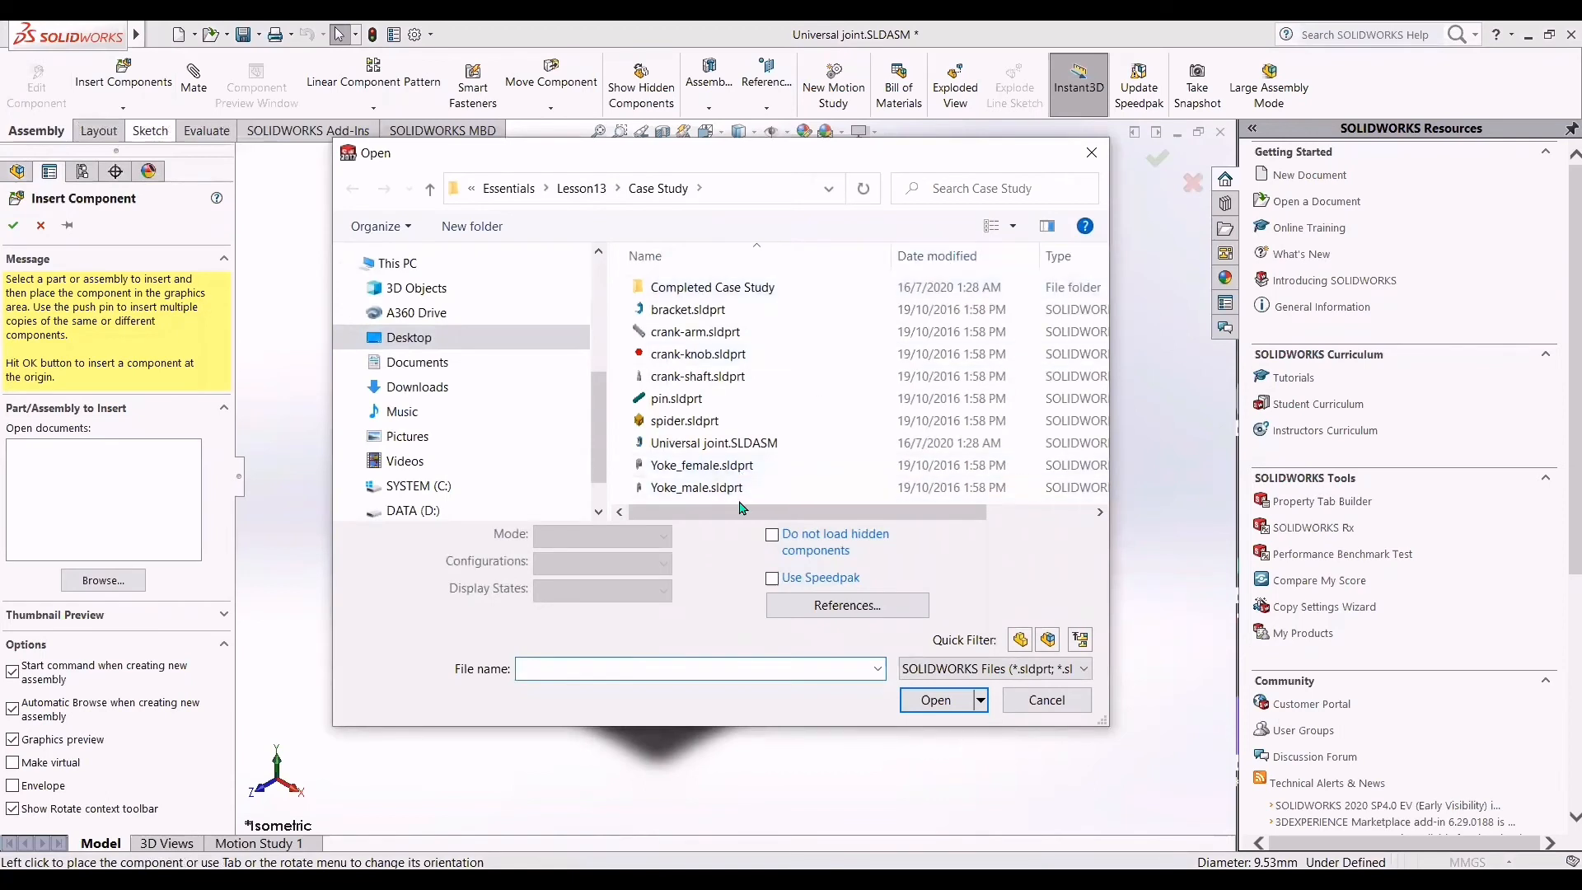
left_click(719, 466)
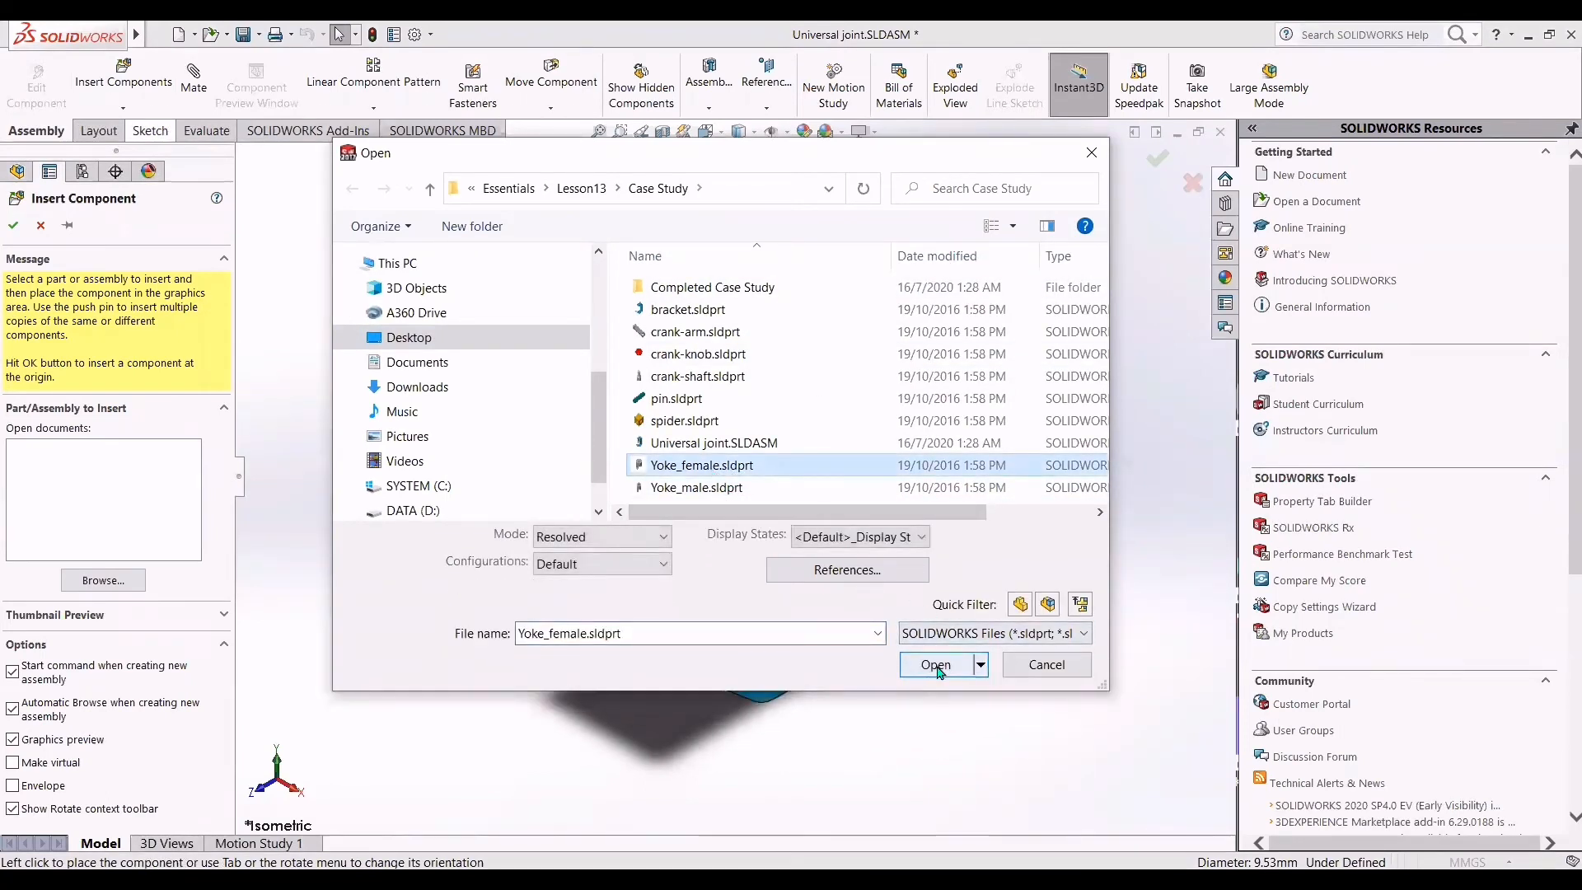
left_click(936, 665)
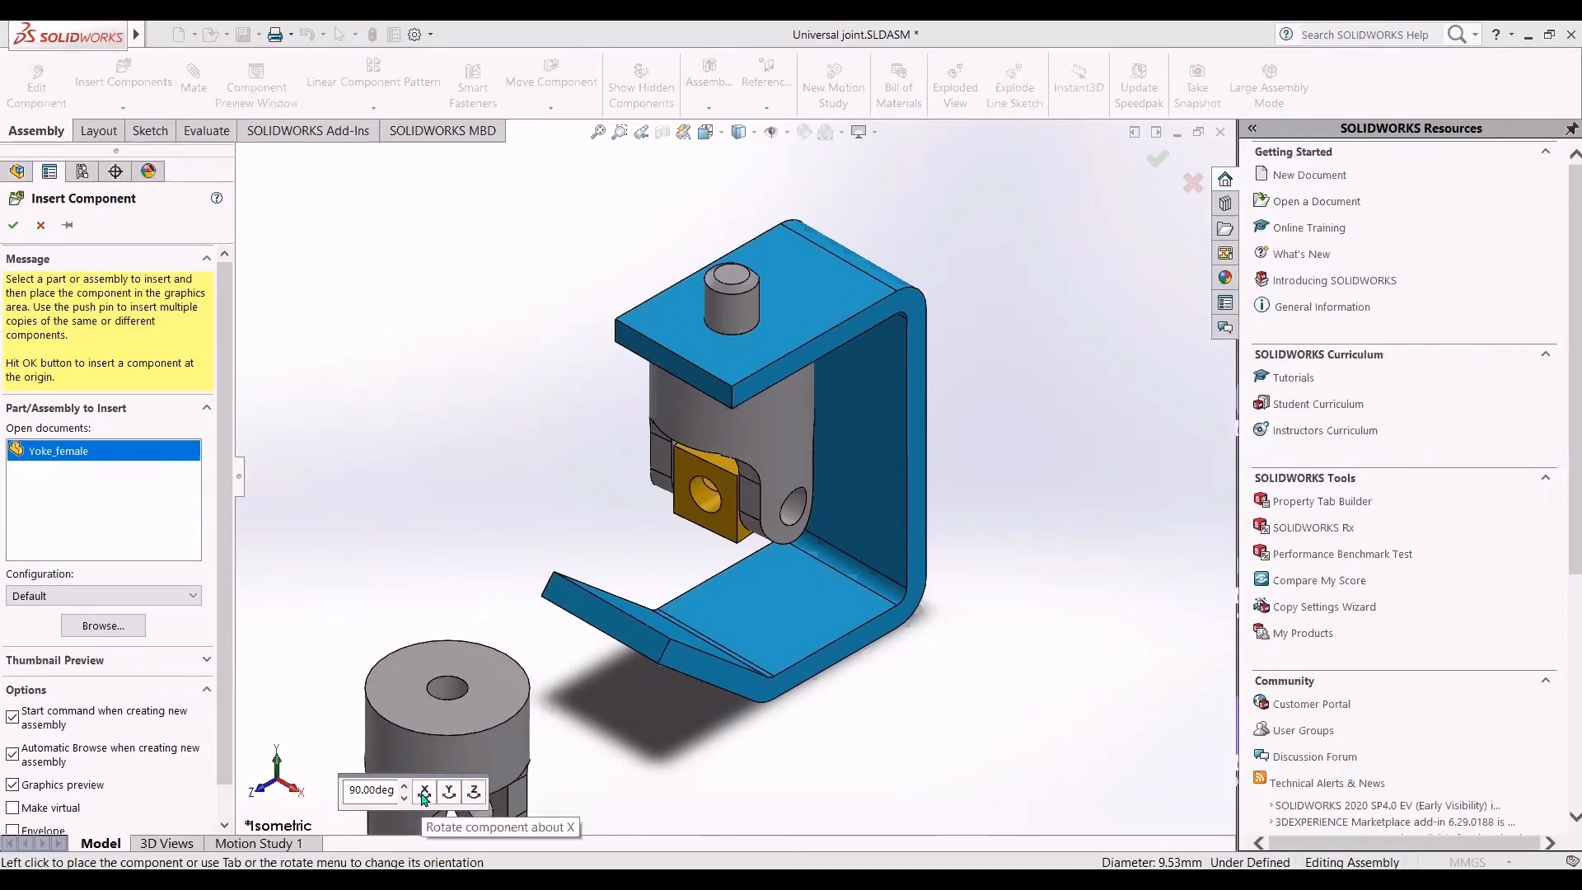
Step: Rotate the female yoke about Z in 90-degree increments until its arms point up, and place it beside the bracket
left_click(474, 793)
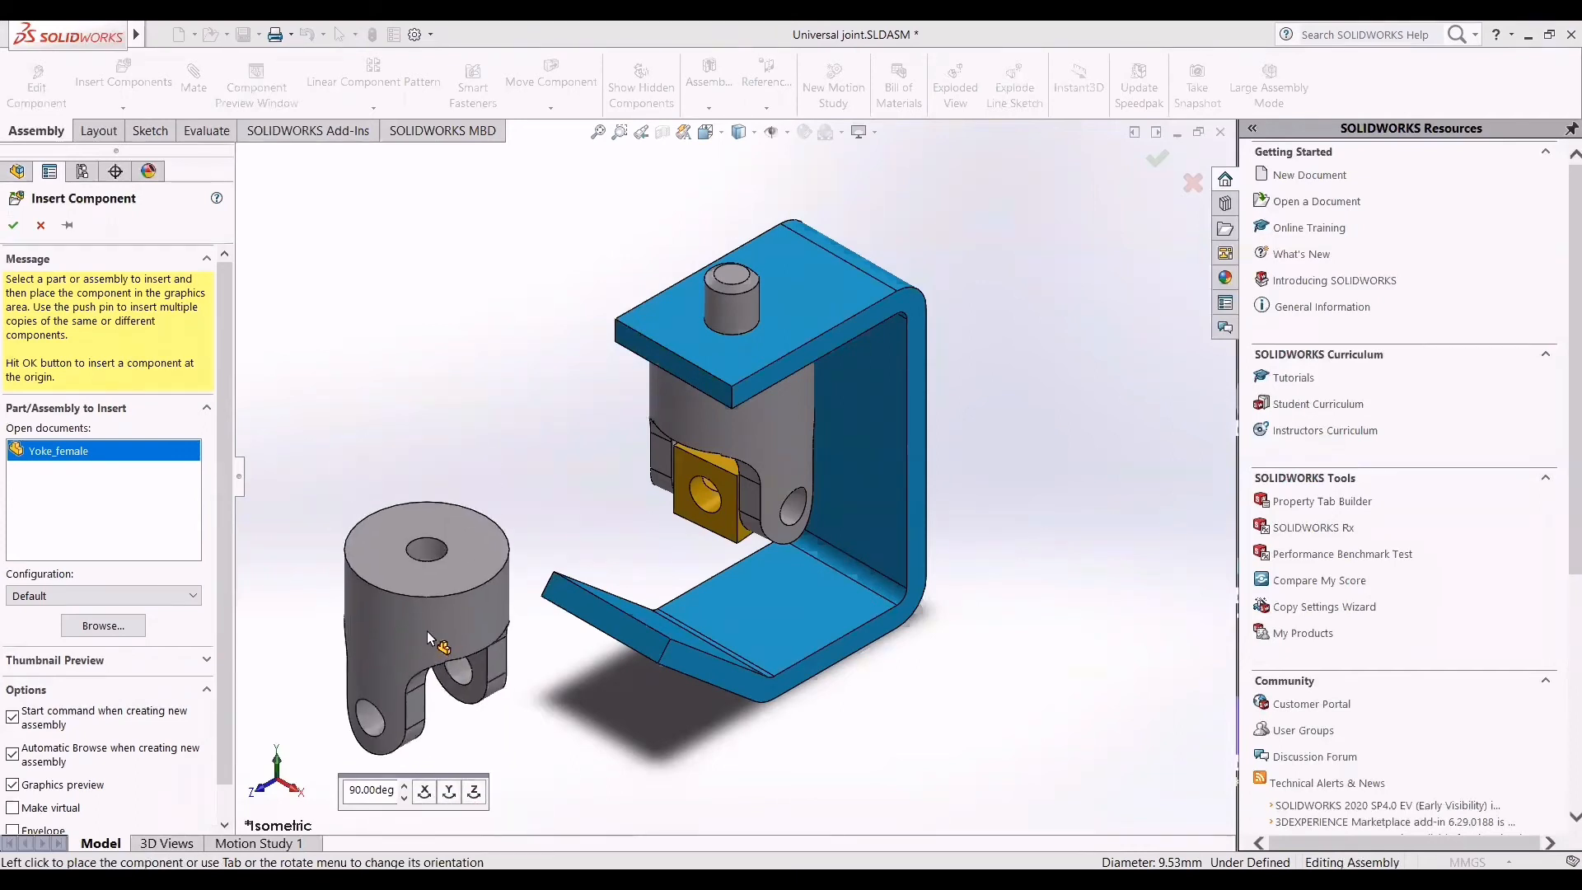
left_click(474, 793)
left_click(474, 793)
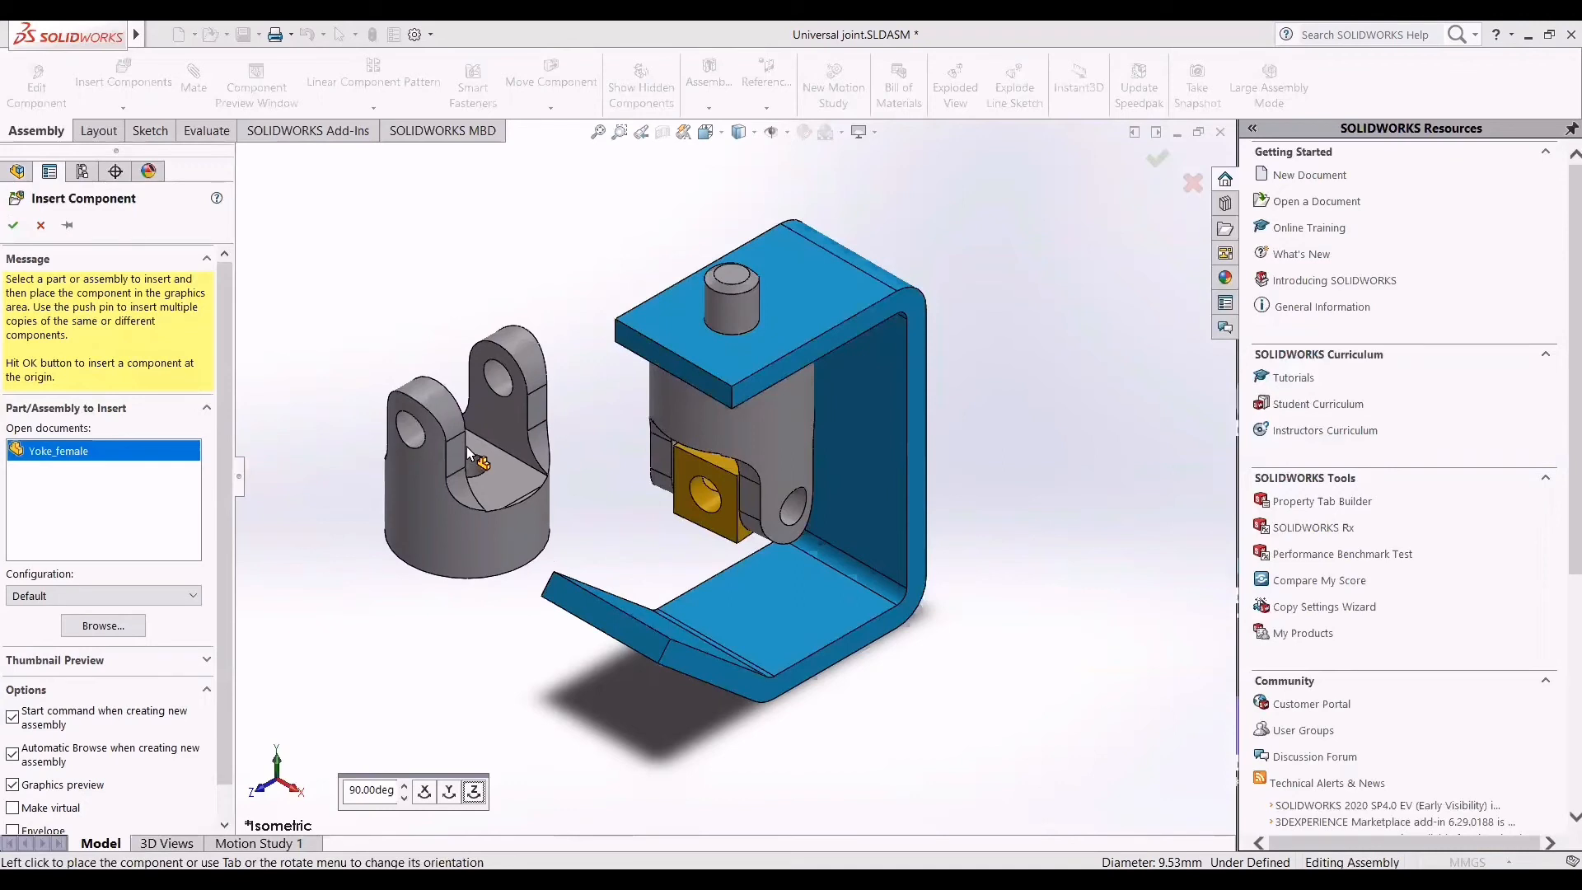
left_click(467, 450)
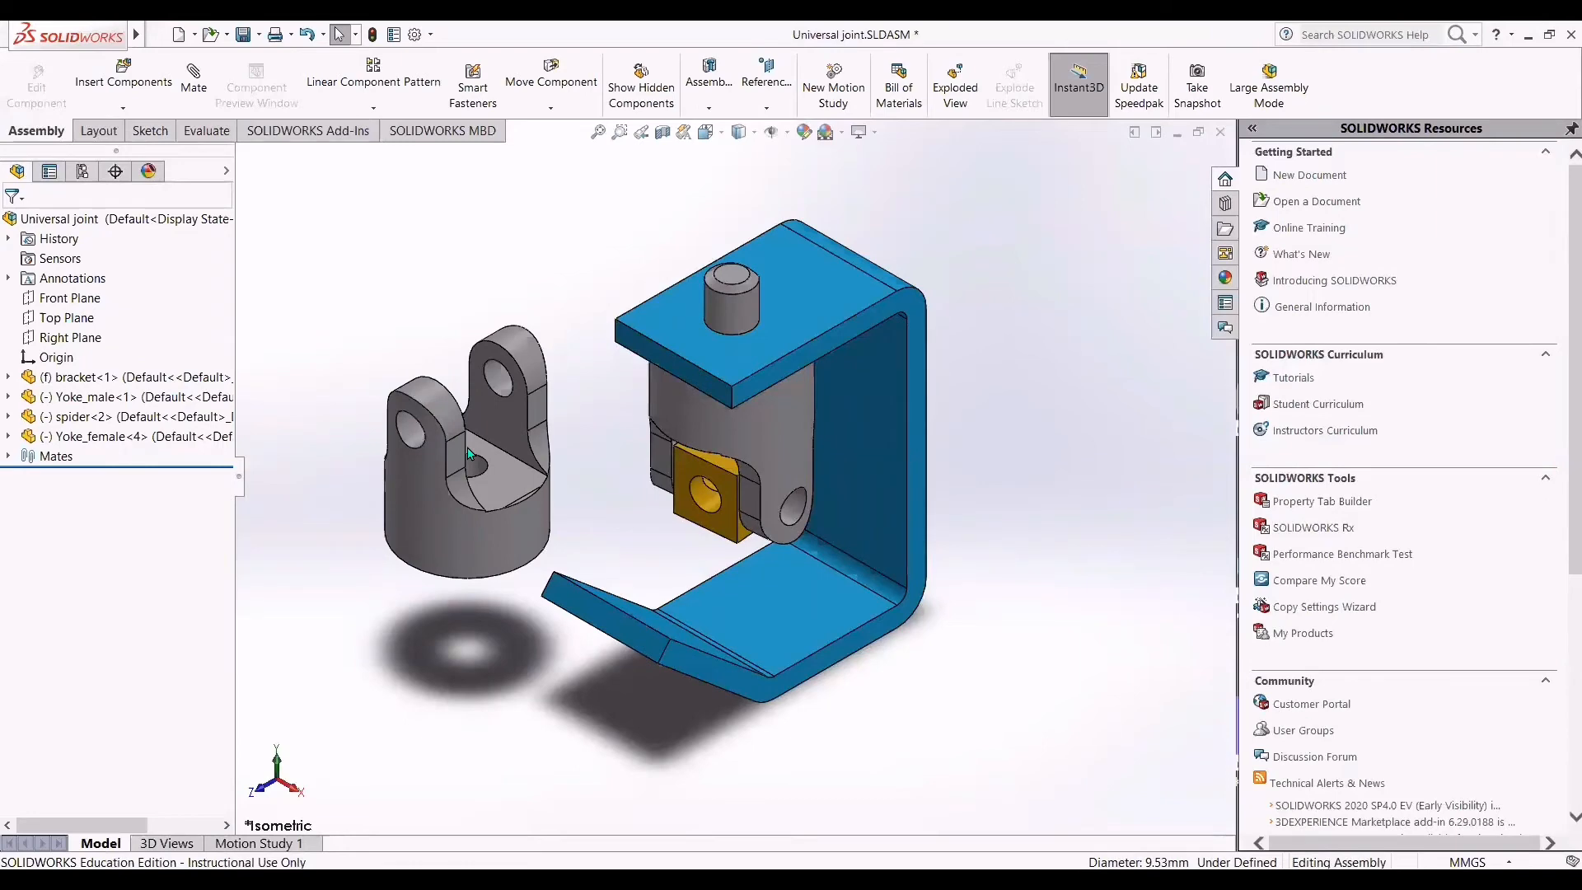
Step: Add a concentric mate between the female yoke's arm hole nearer the bracket and the spider's front hole, and finish mating
scroll(503, 391, "down", 5)
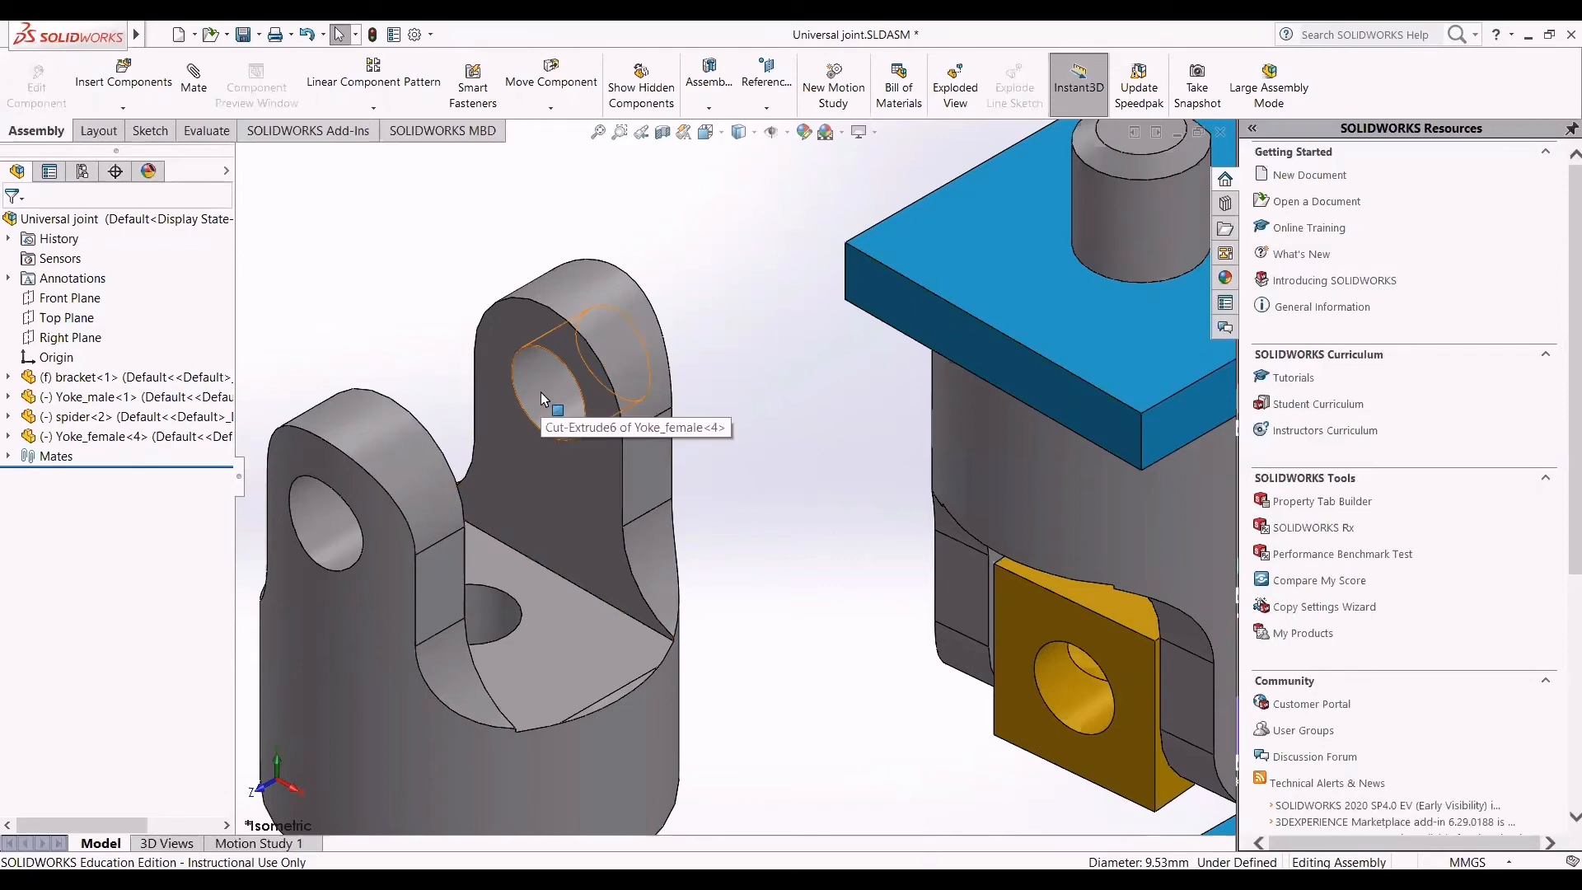
scroll(768, 552, "up", 2)
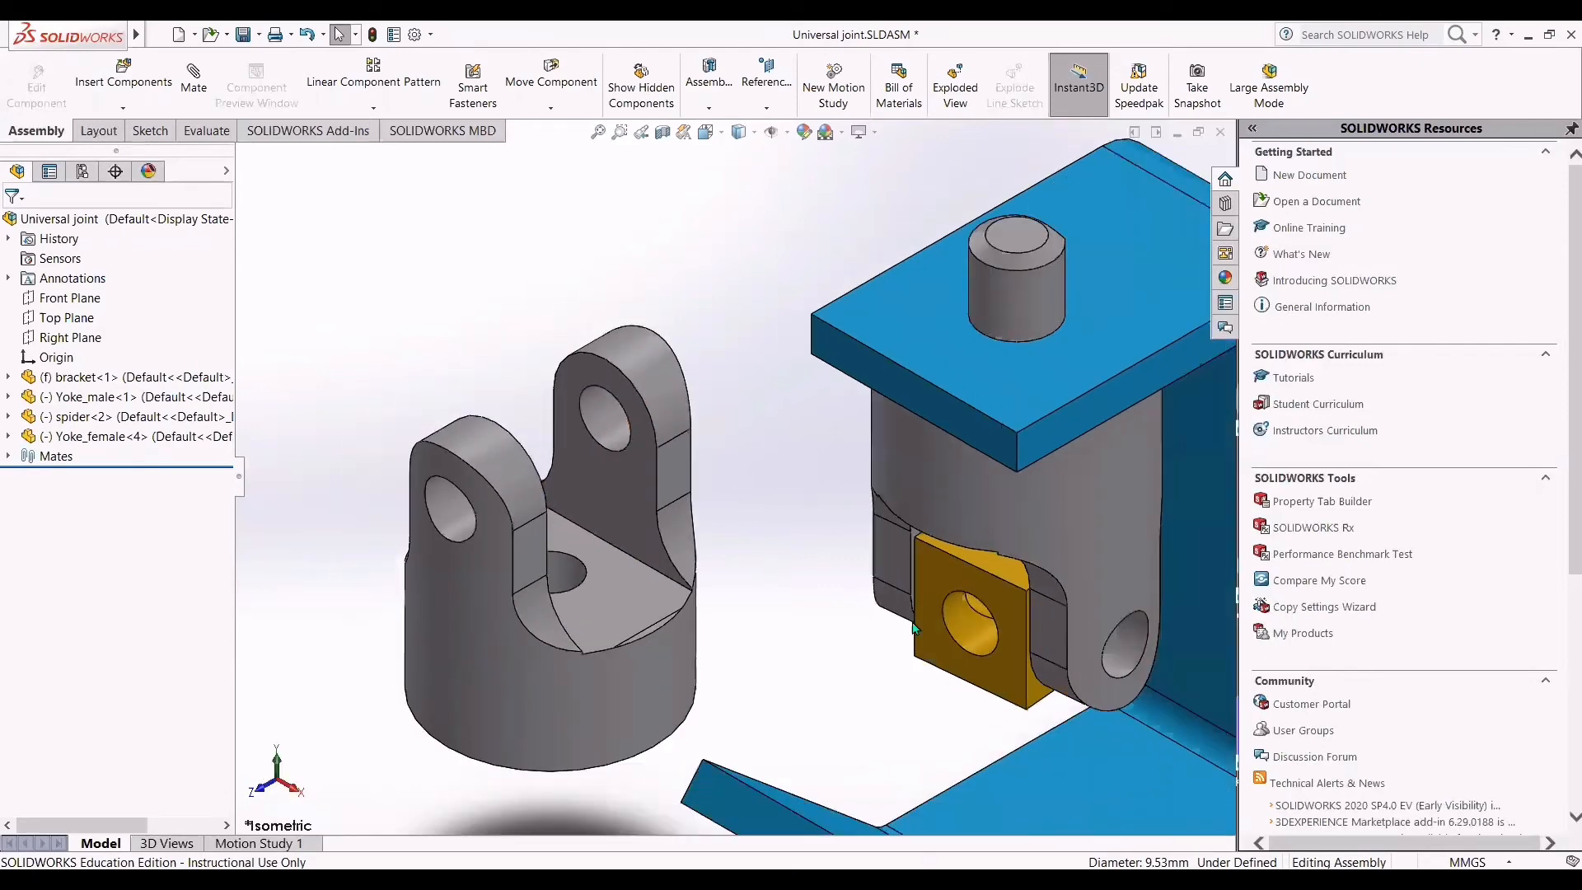
scroll(997, 695, "down", 2)
scroll(683, 590, "up", 3)
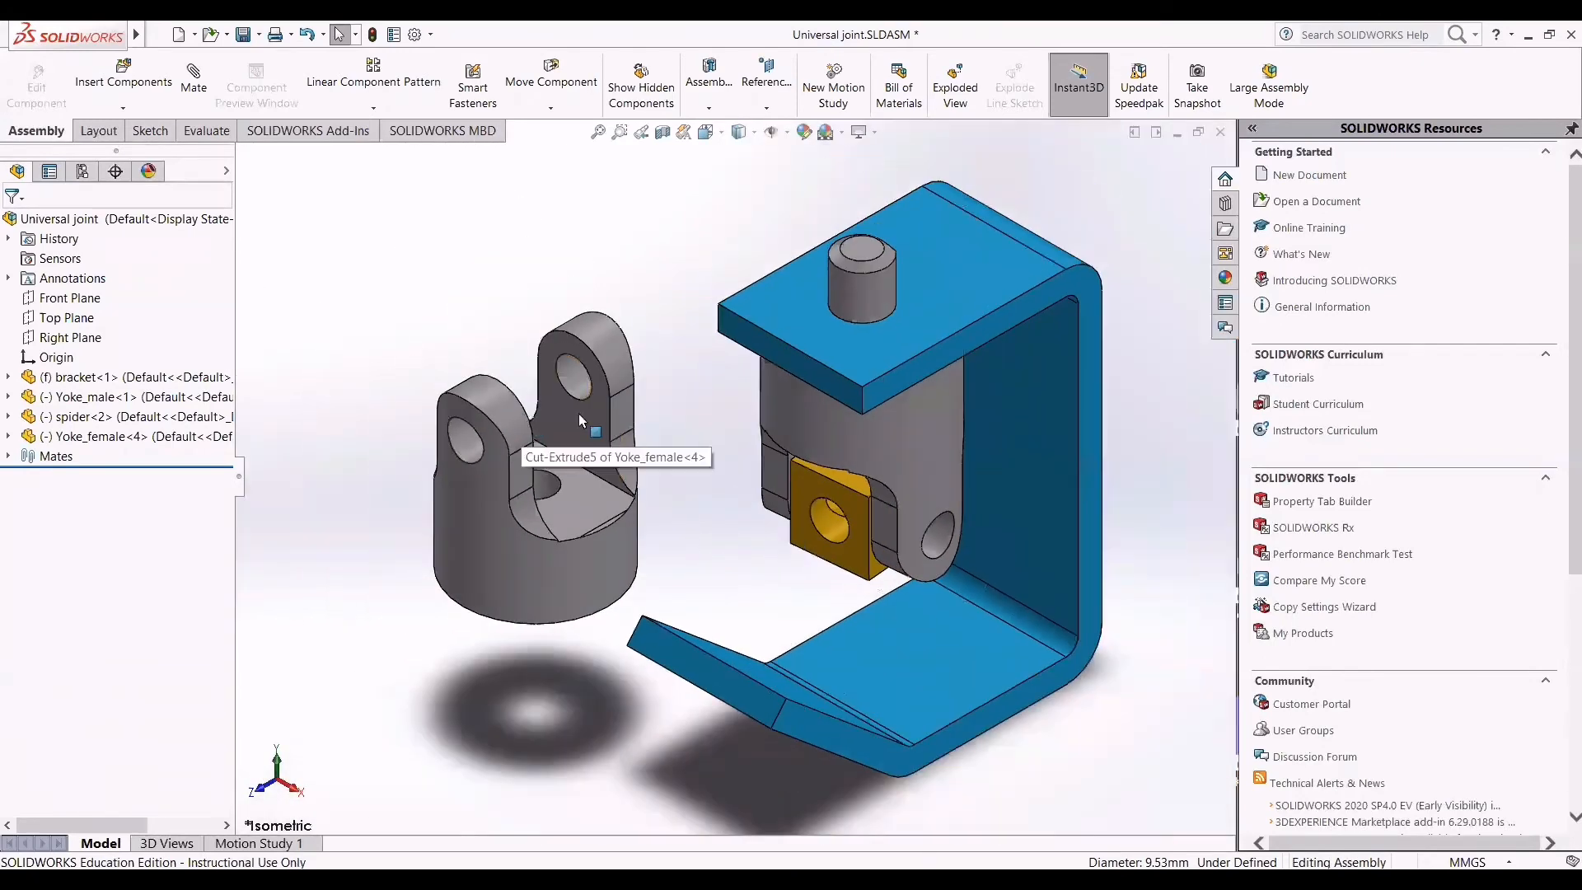
scroll(579, 414, "down", 3)
left_click(190, 106)
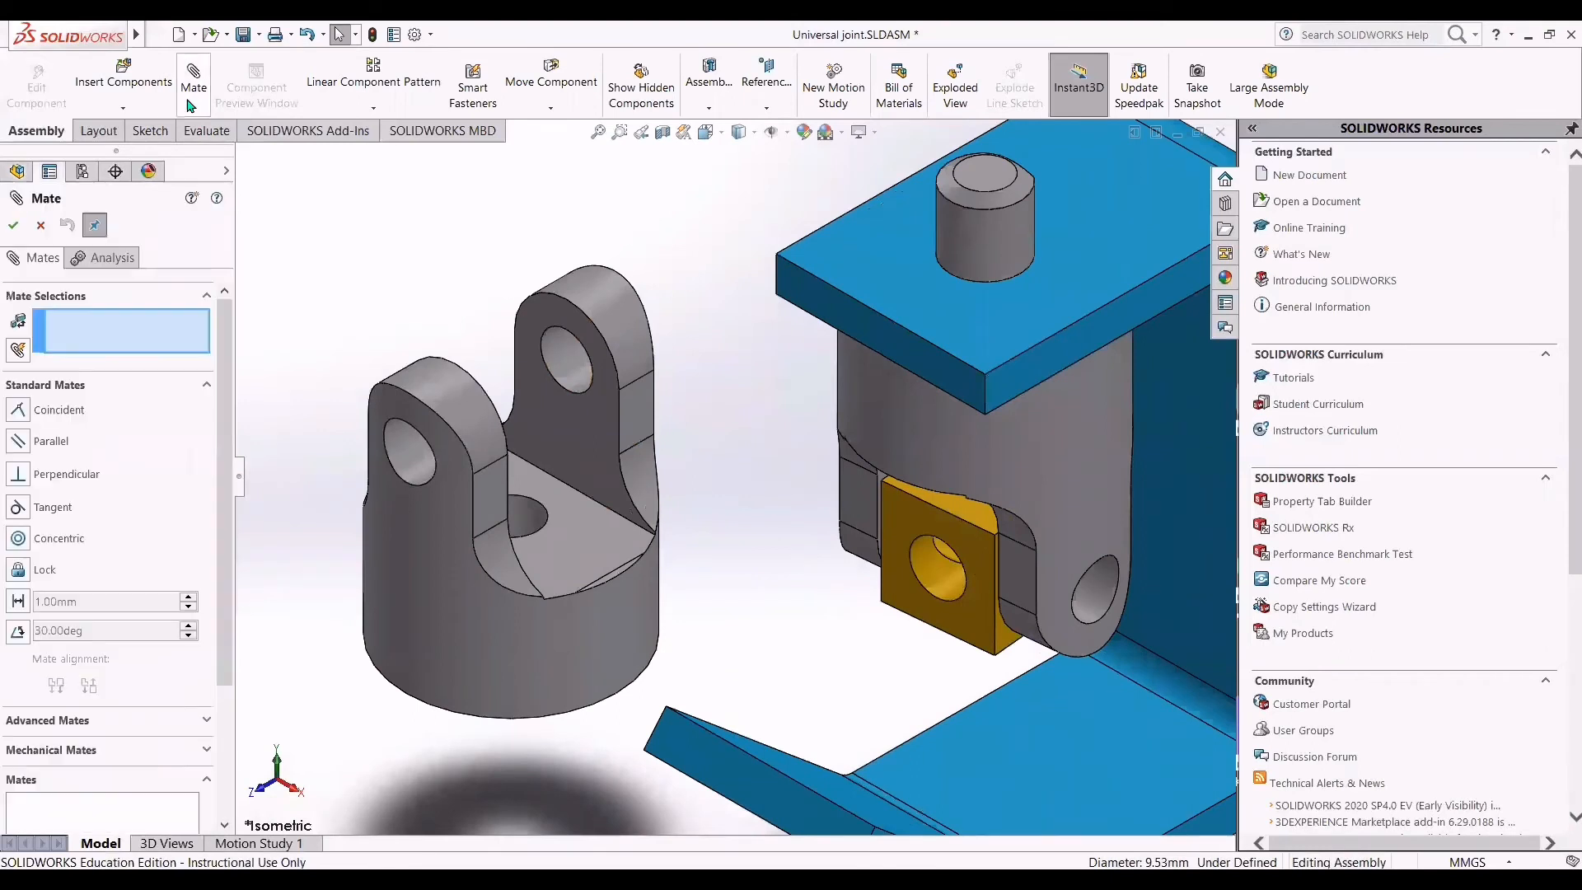
left_click(562, 357)
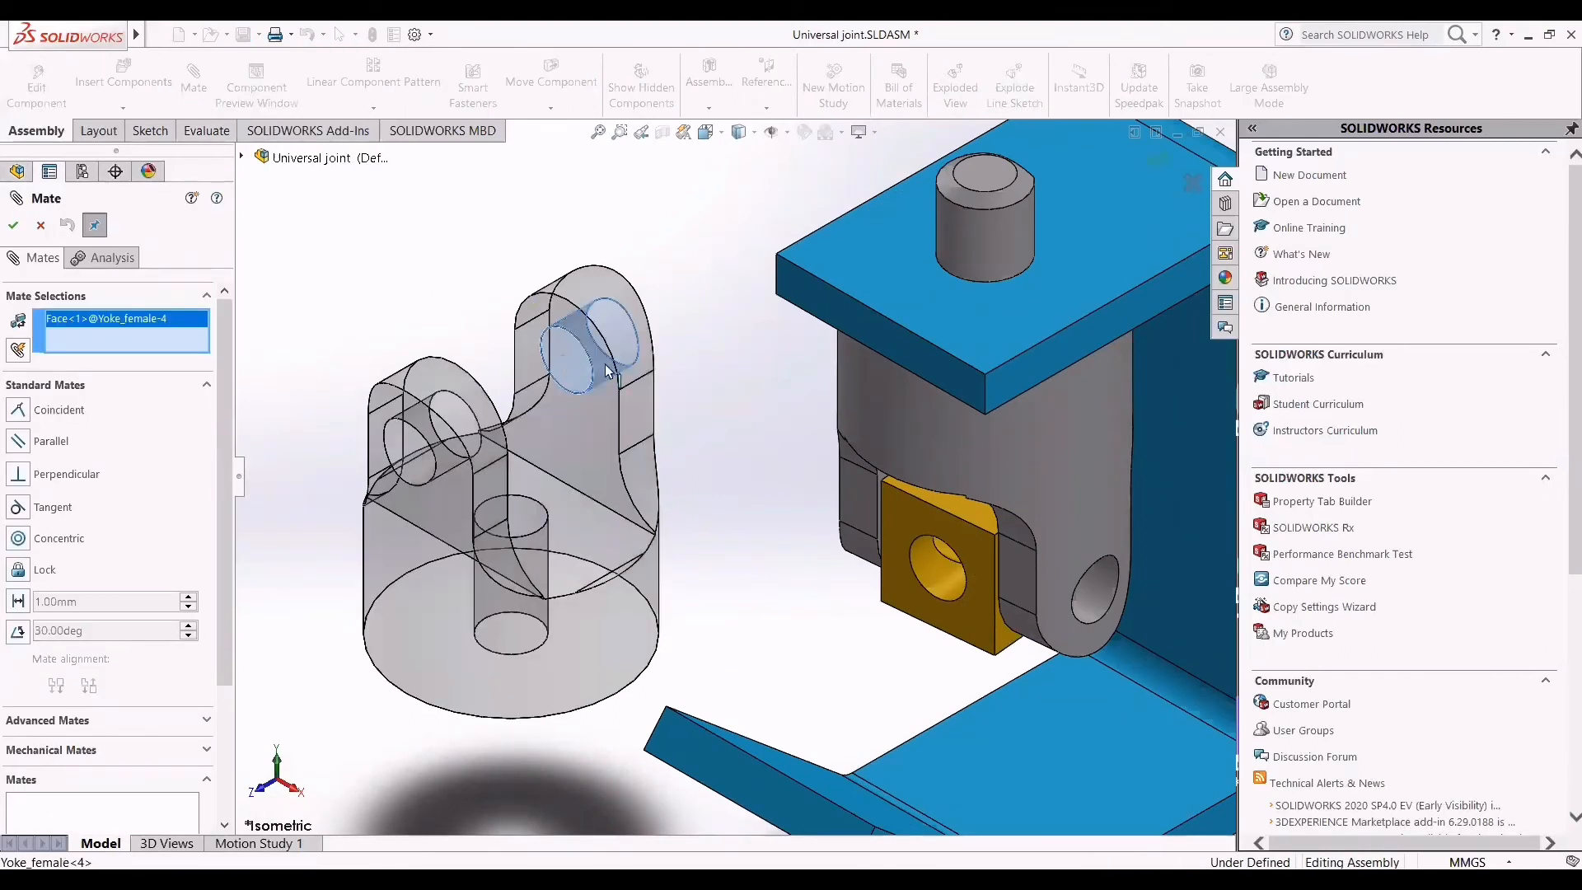
left_click(951, 573)
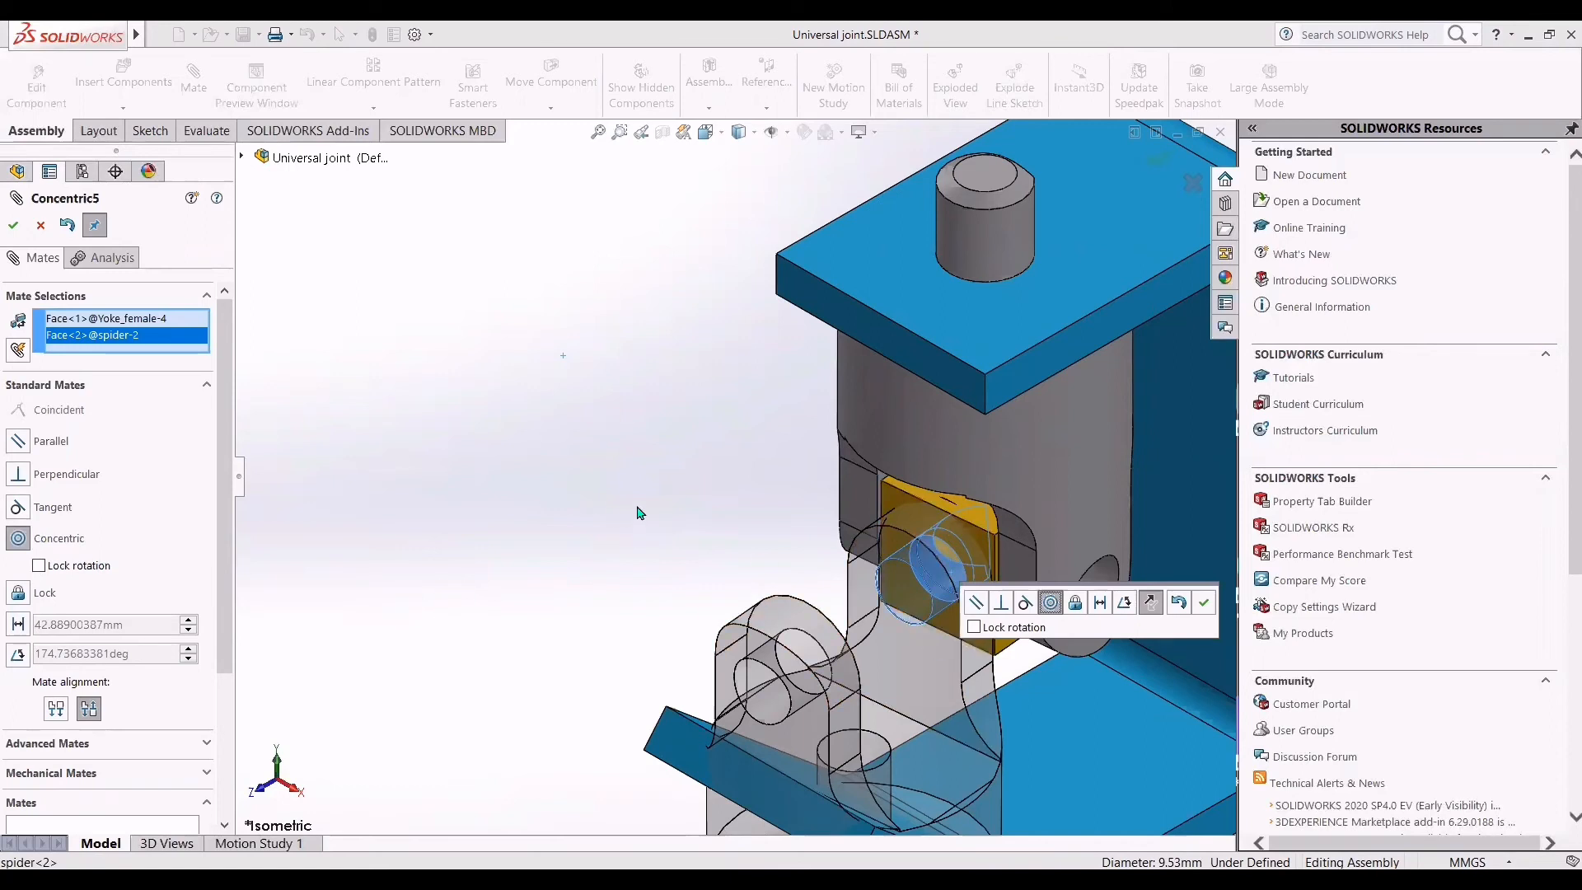
left_click(12, 227)
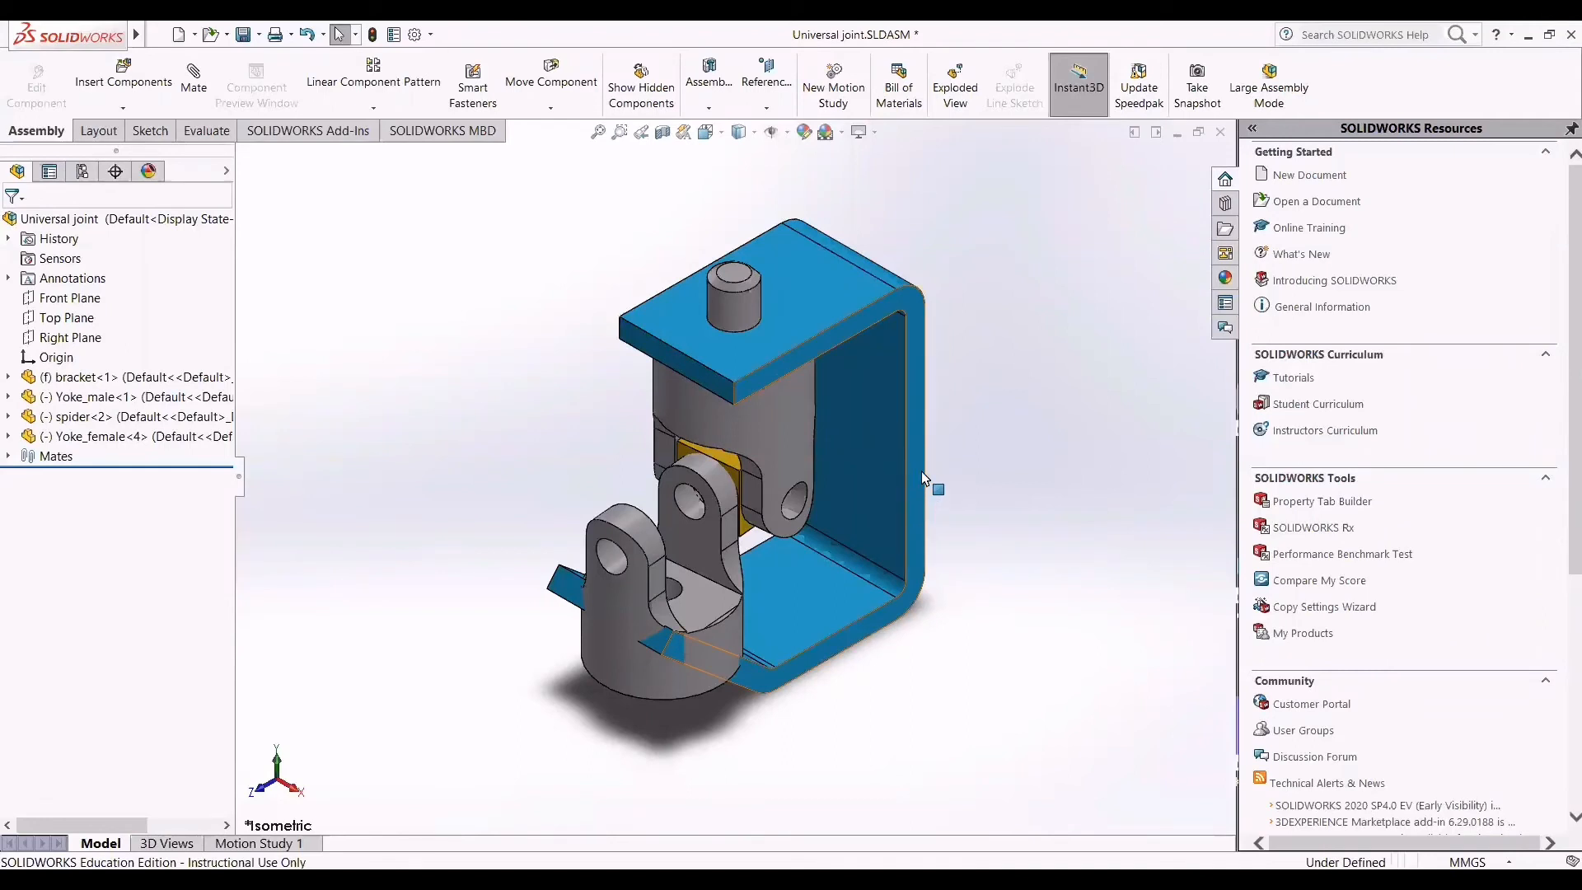
Step: Open the spider in a separate component preview window beside the assembly
scroll(724, 392, "down", 5)
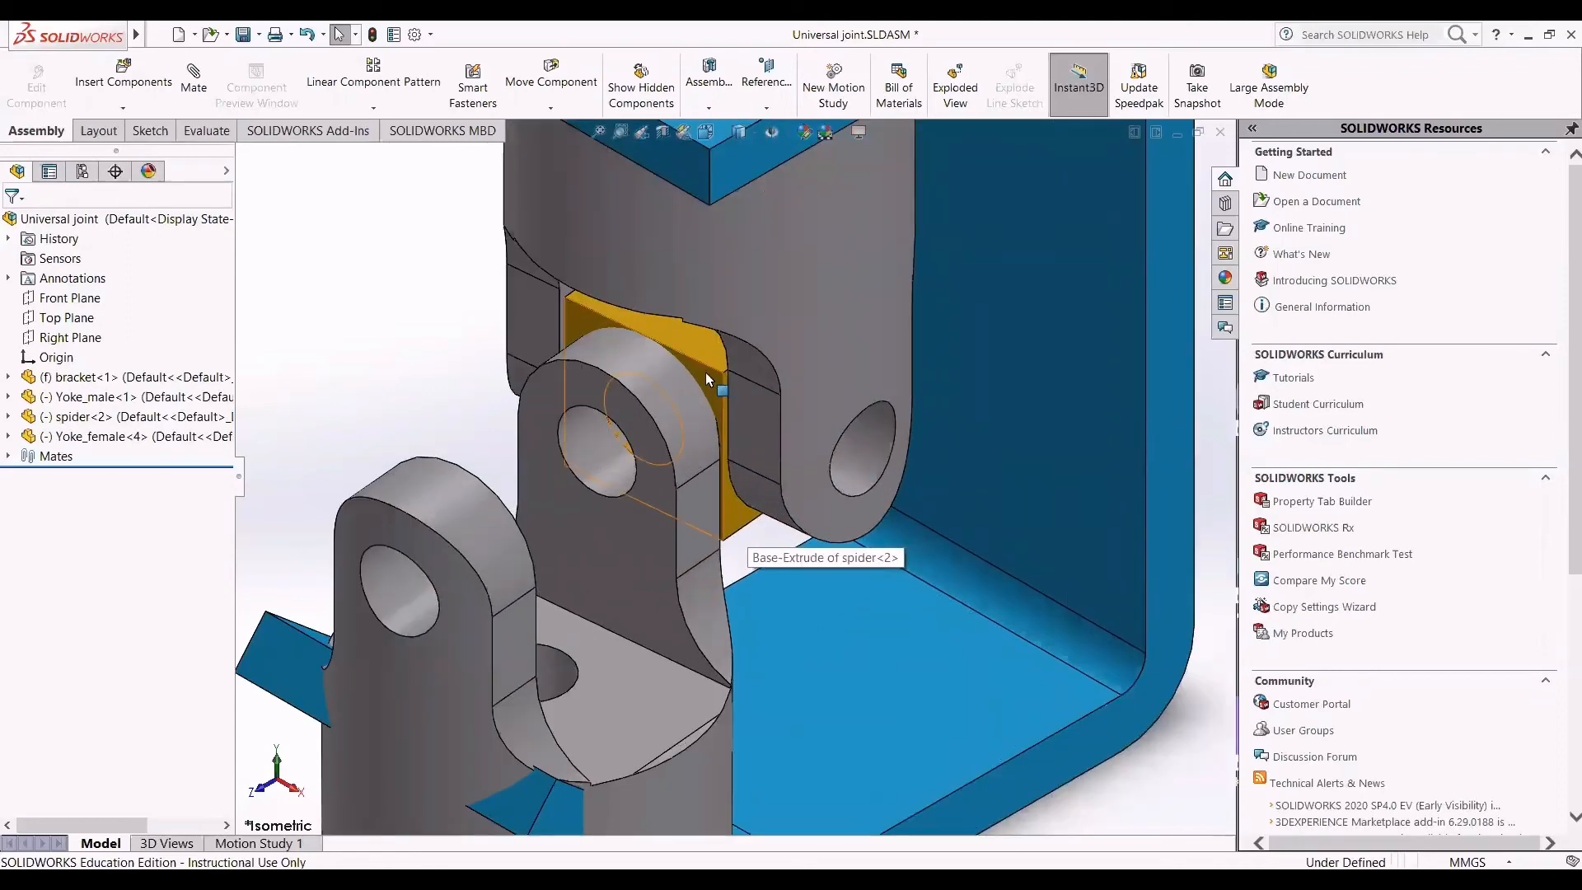
left_click(707, 379)
right_click(708, 379)
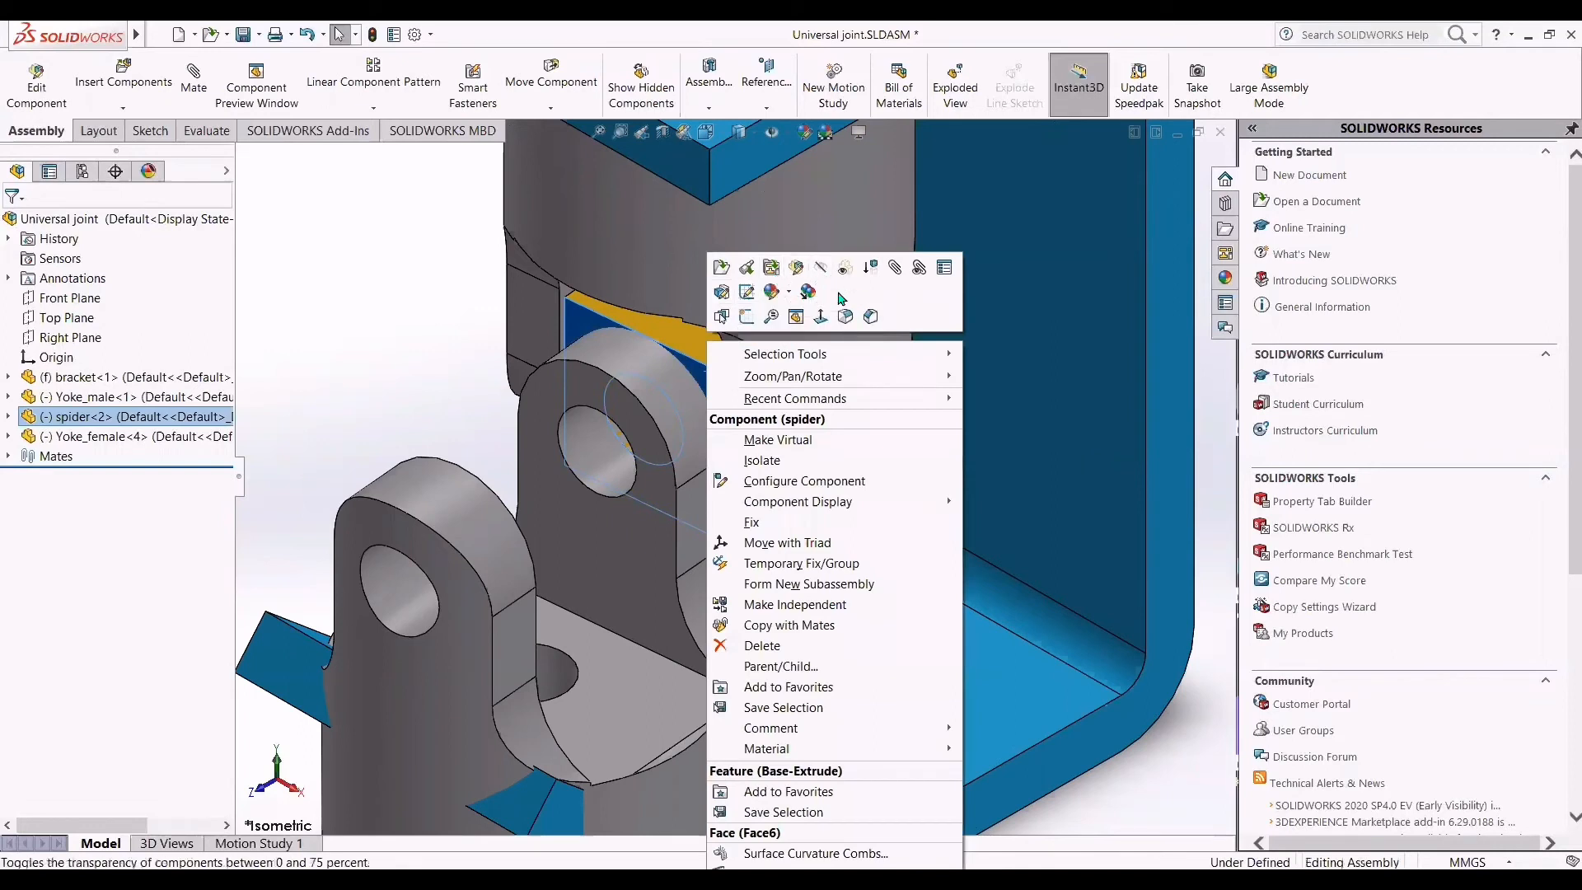
left_click(797, 319)
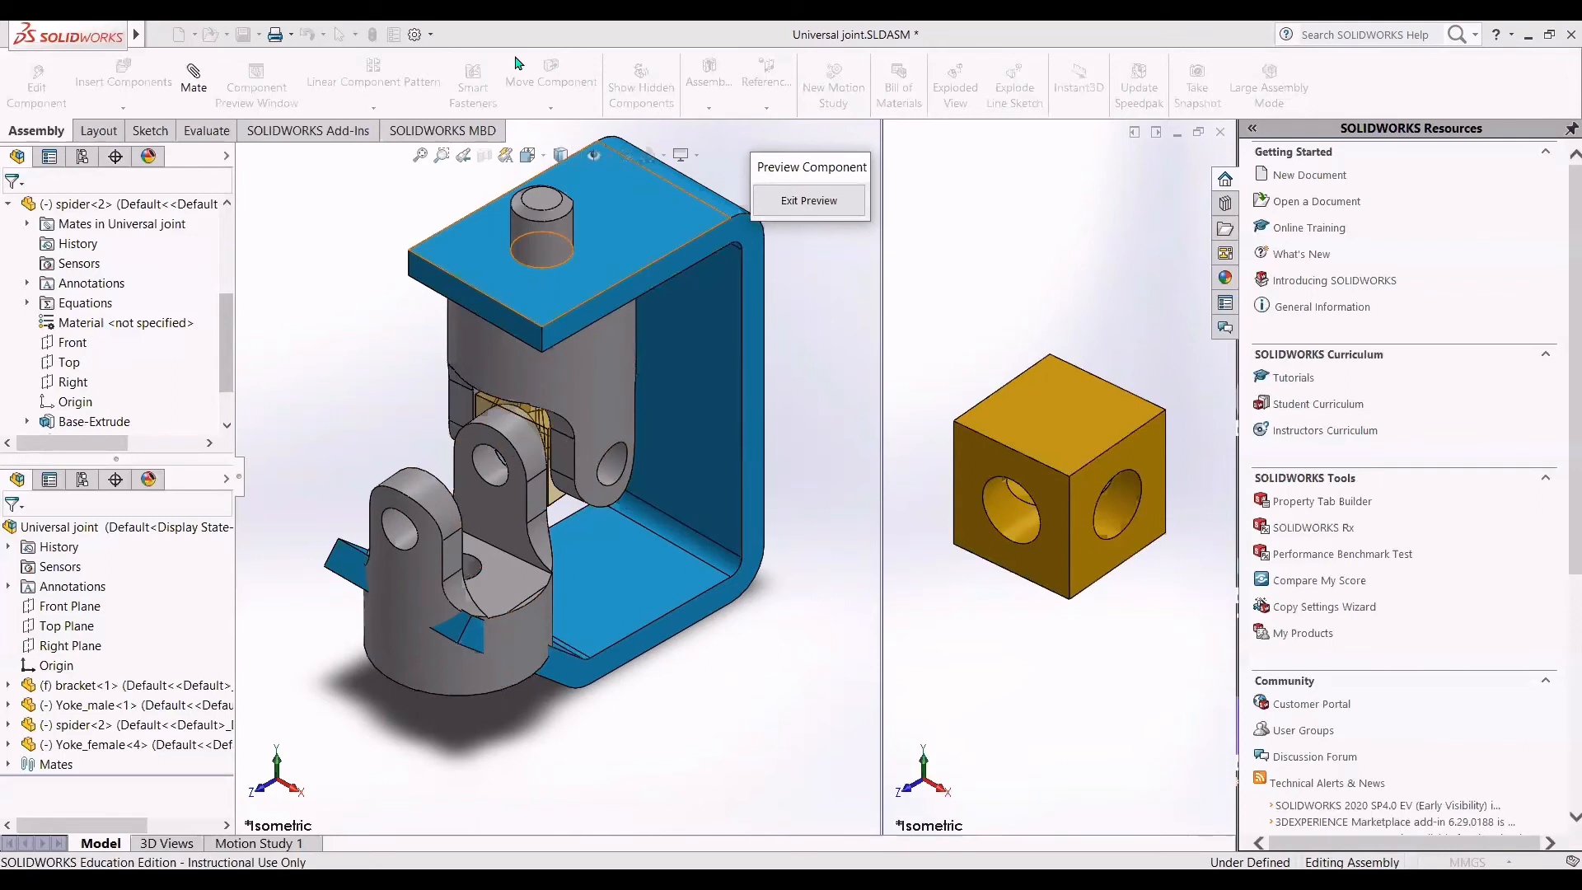
Step: With the spider preview open, set up another advanced Width mate with the Centered constraint for the female yoke
left_click(191, 101)
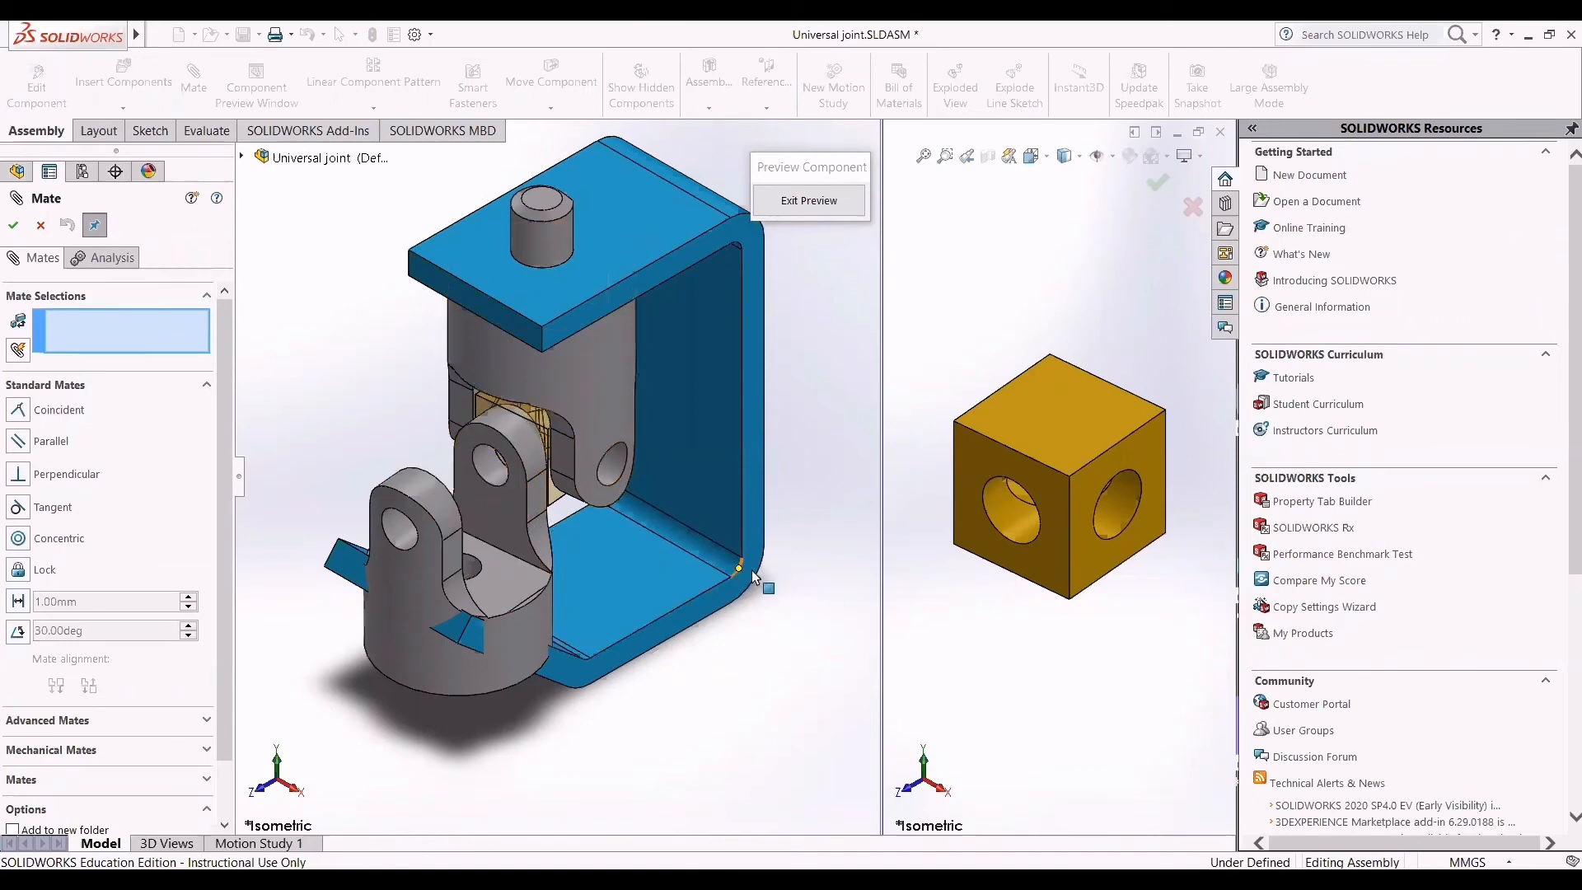
middle_click_drag(759, 582, 681, 589)
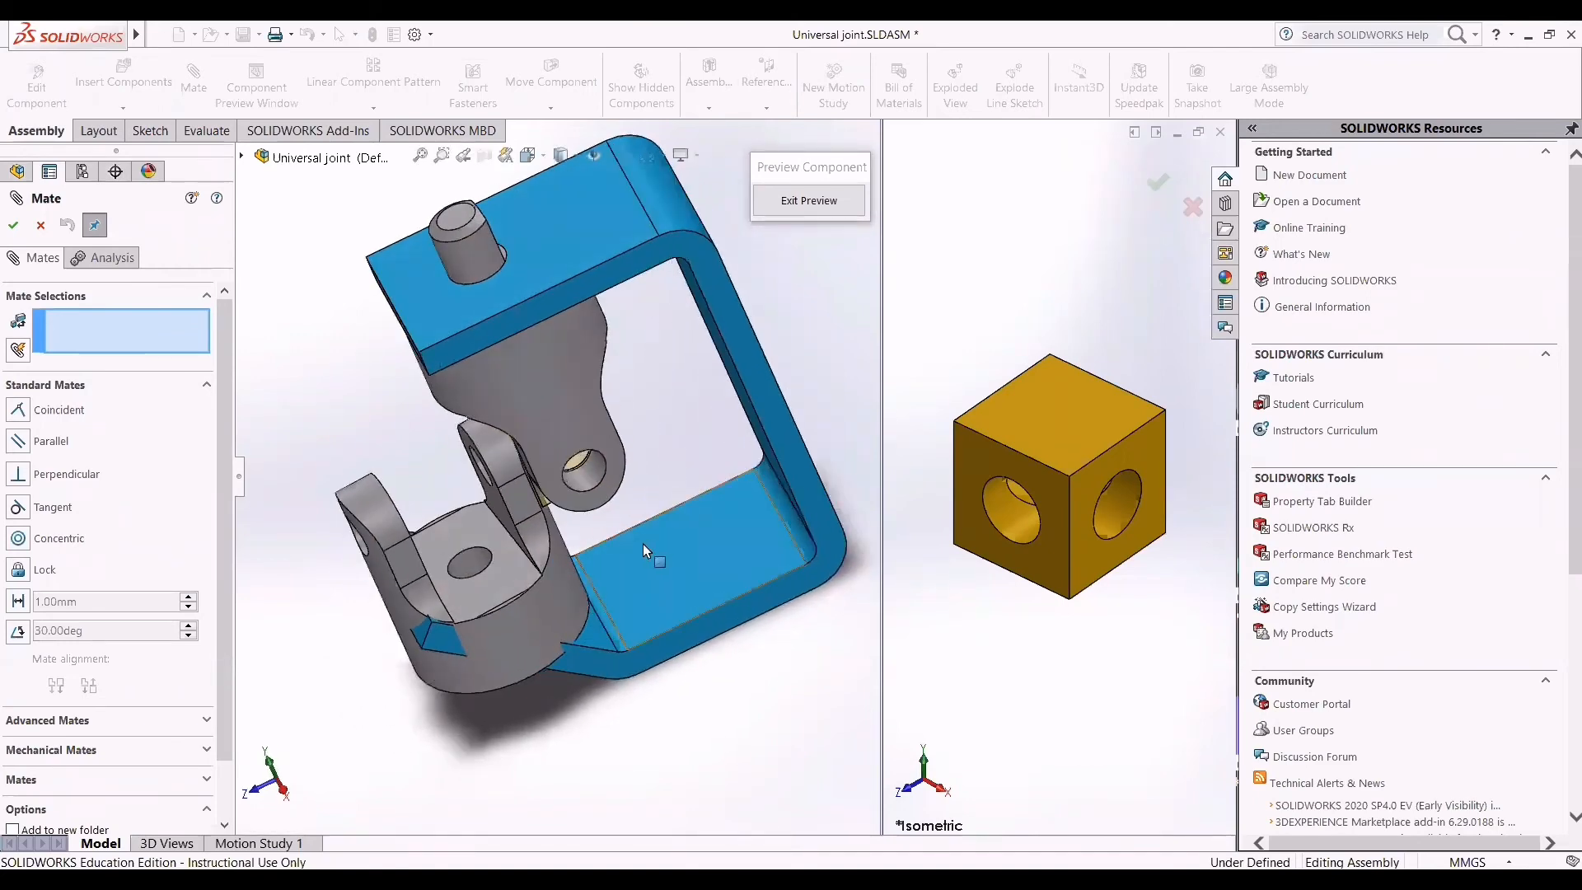
scroll(646, 543, "down", 1)
middle_click_drag(504, 577, 383, 523)
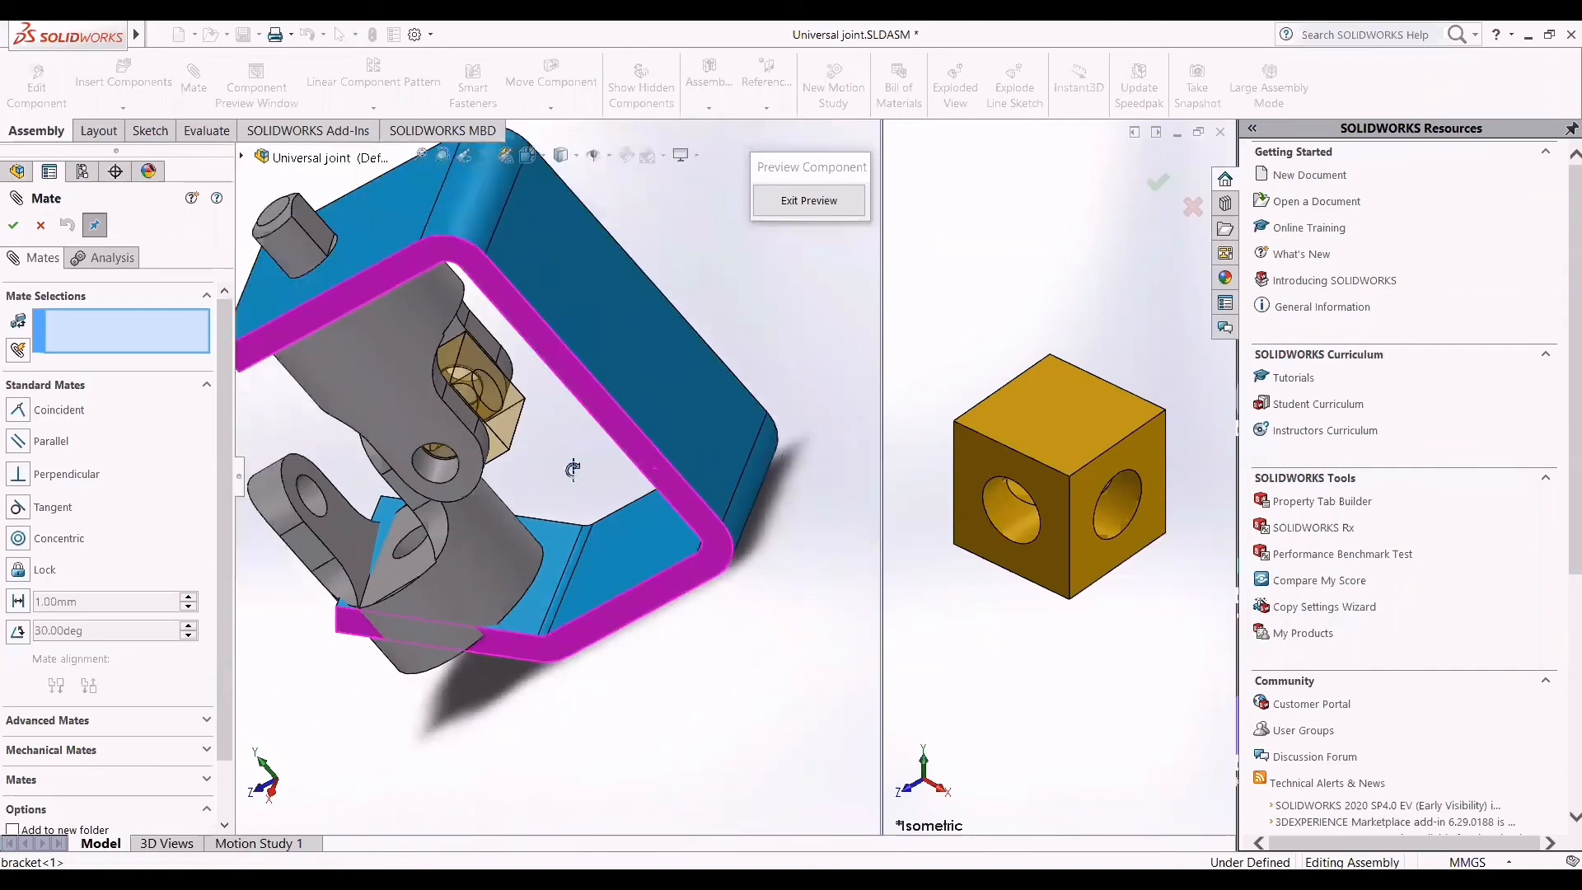
scroll(732, 279, "up", 3)
middle_click_drag(715, 334, 464, 388)
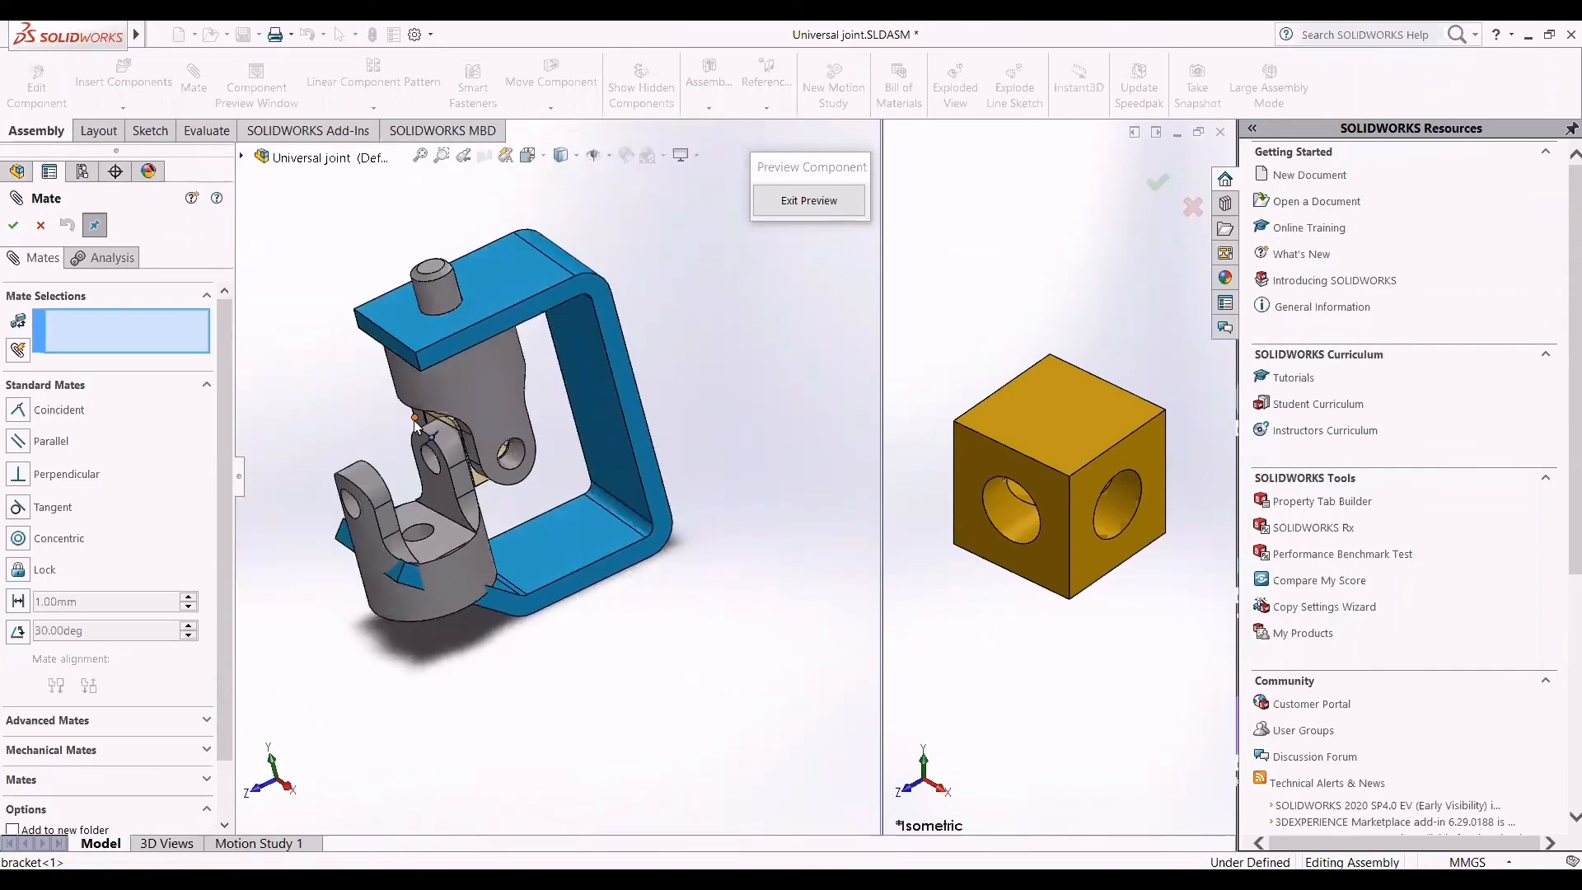
left_click(205, 723)
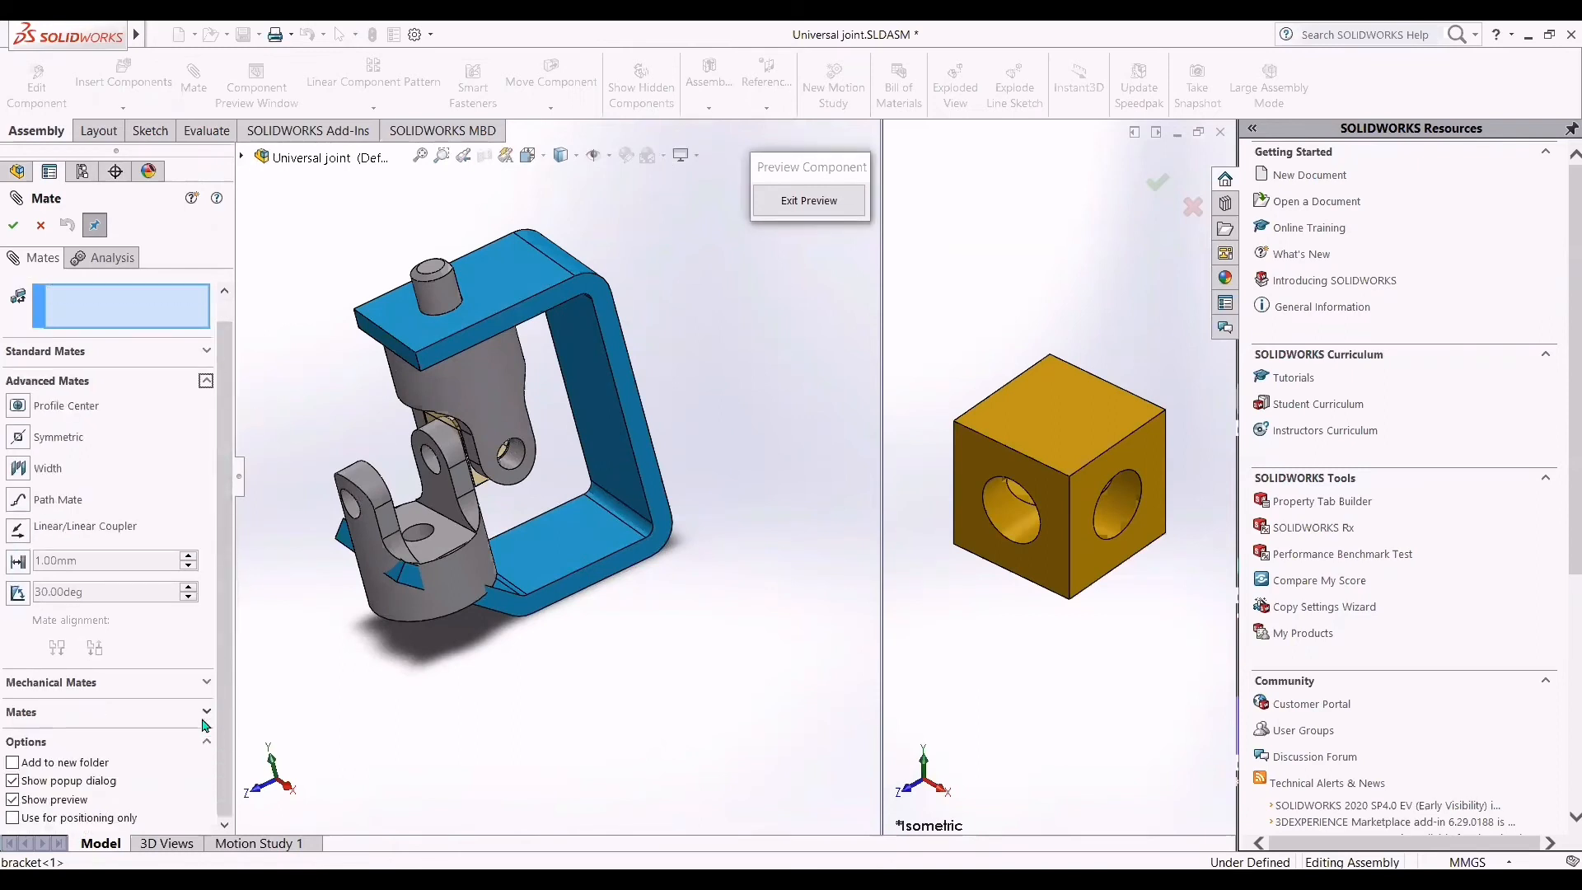
left_click(45, 472)
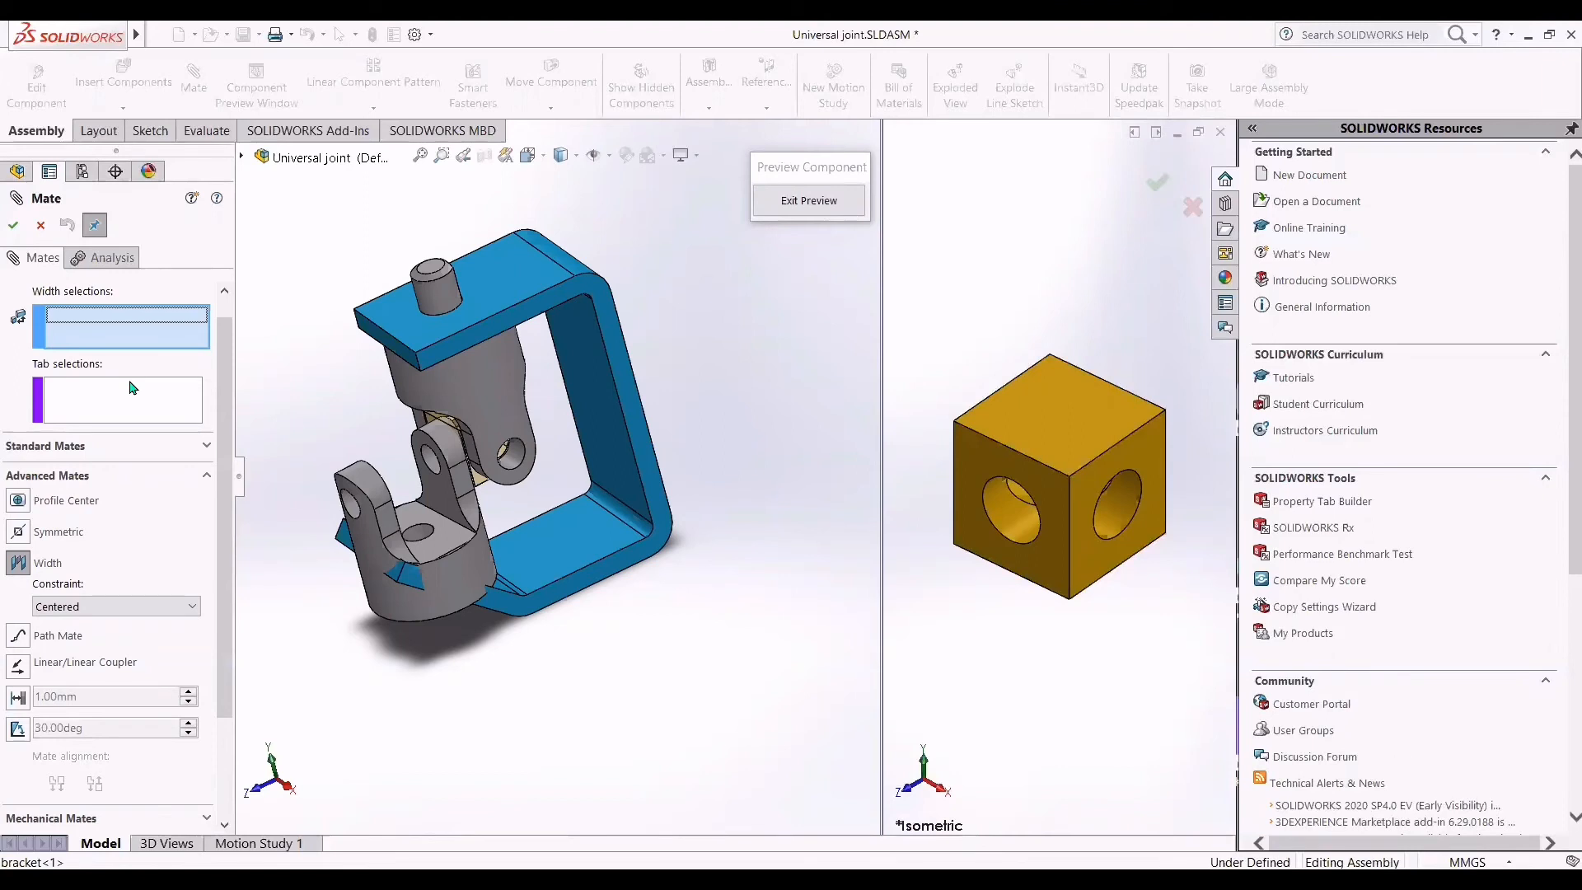
scroll(313, 383, "up", 2)
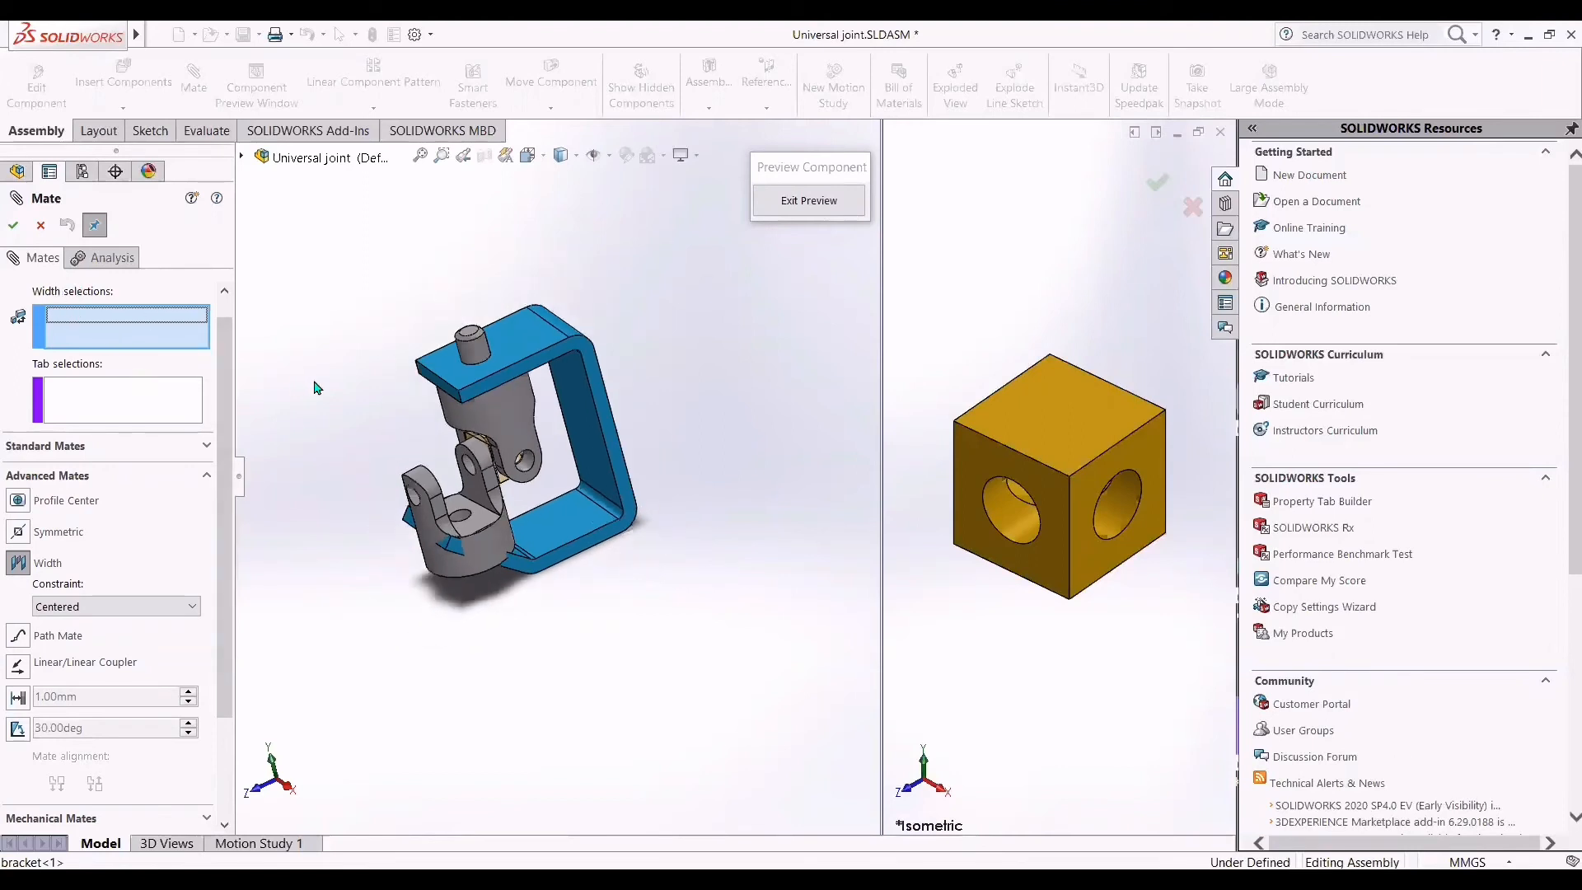
Step: Choose the two facing inner faces of the female yoke's arms as the width selections of the Width mate
scroll(420, 421, "down", 2)
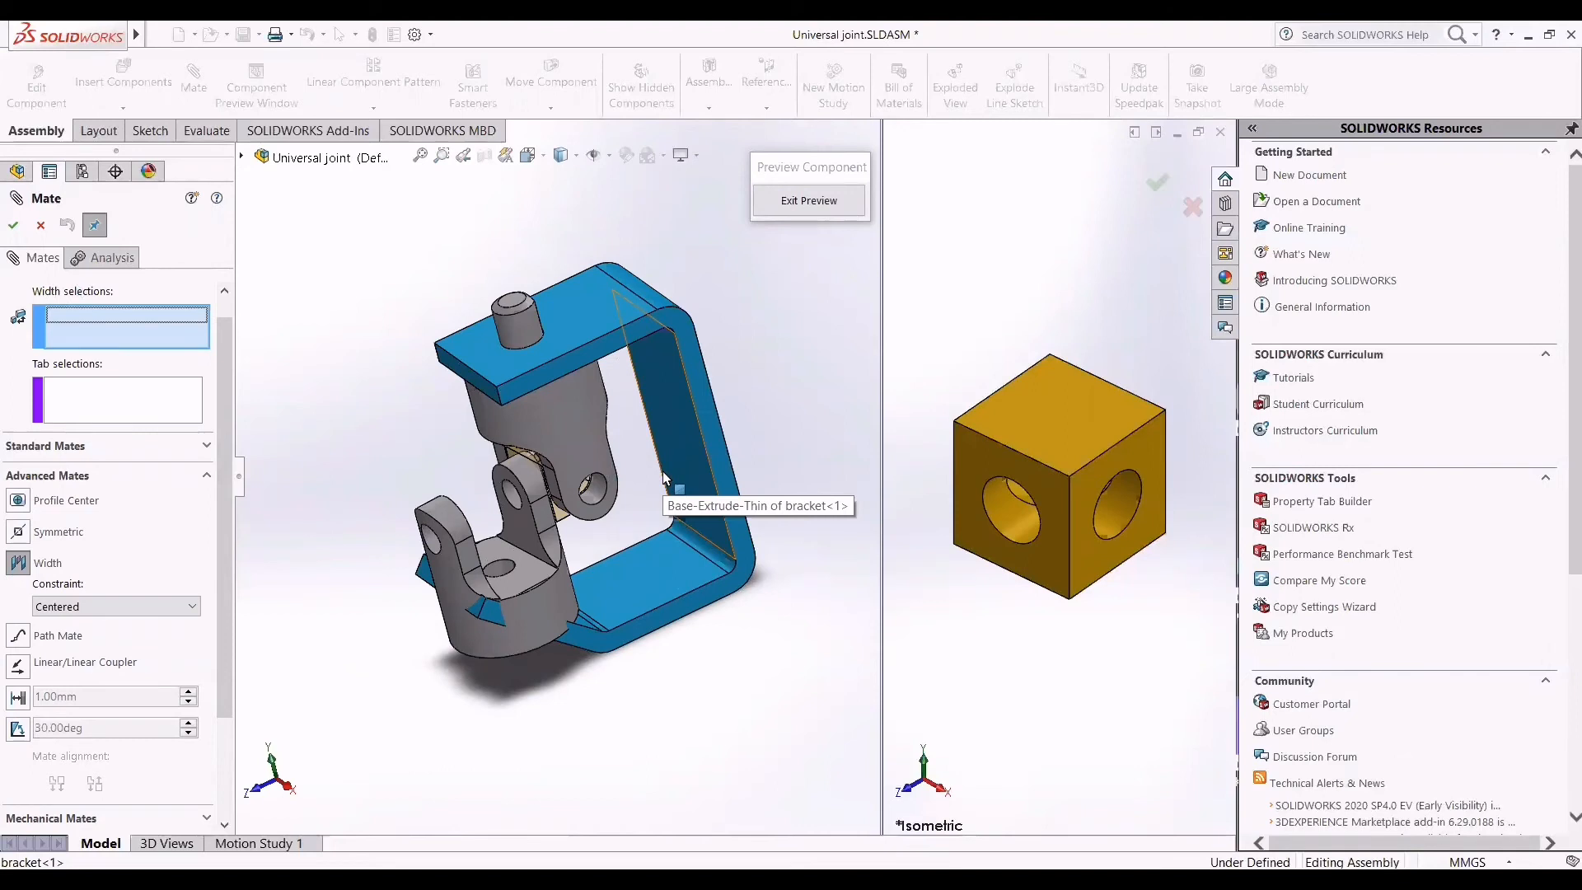
middle_click_drag(730, 403, 736, 400)
scroll(510, 534, "down", 2)
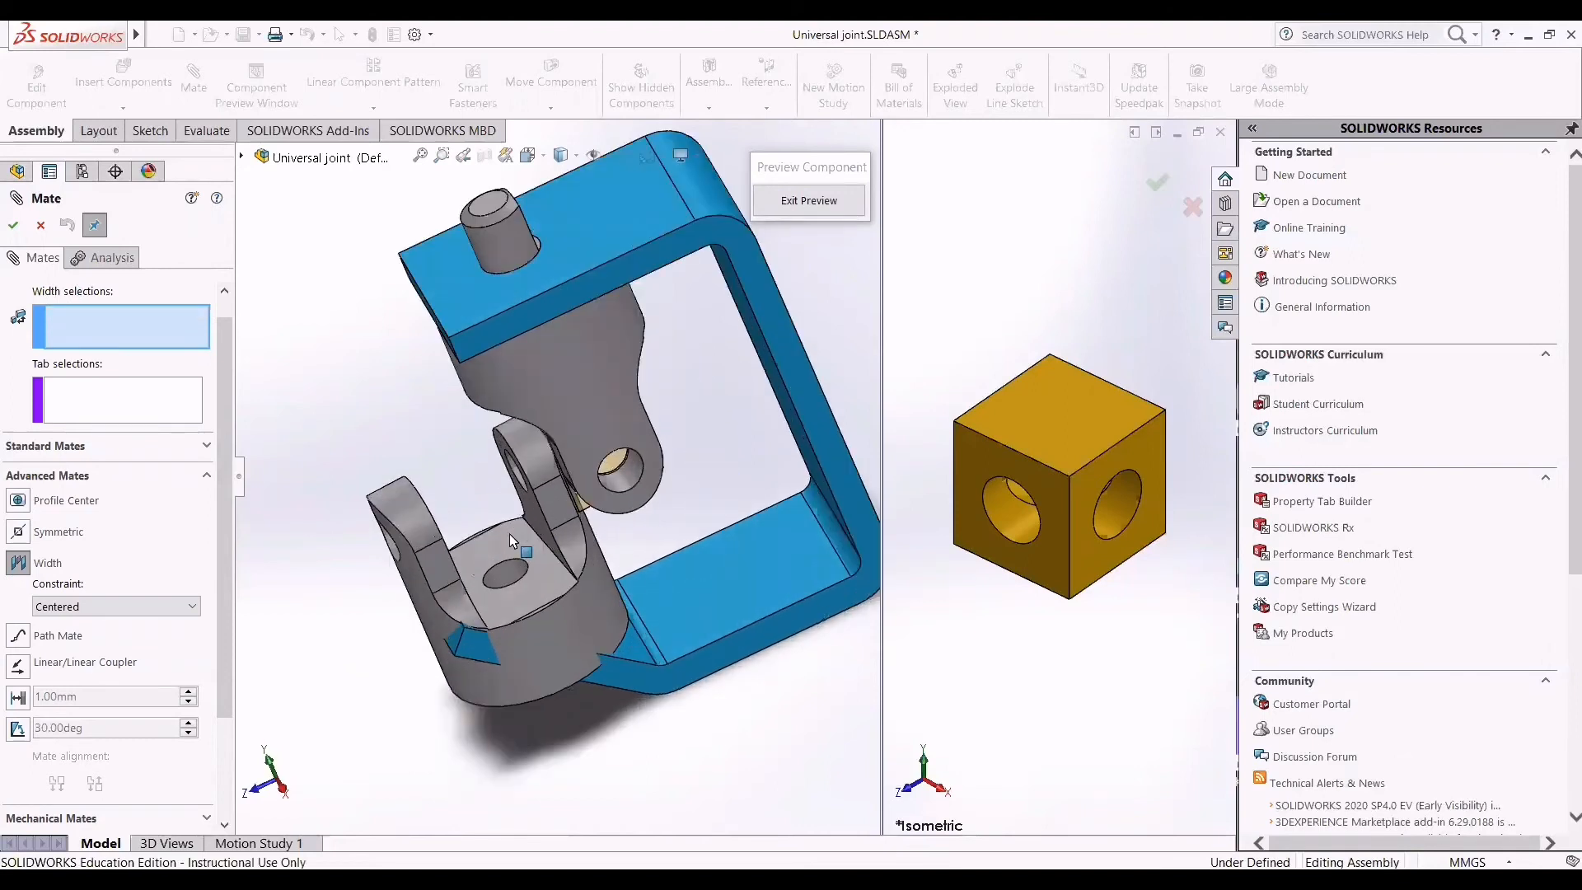
left_click(535, 519)
middle_click_drag(841, 334, 762, 345)
left_click(460, 551)
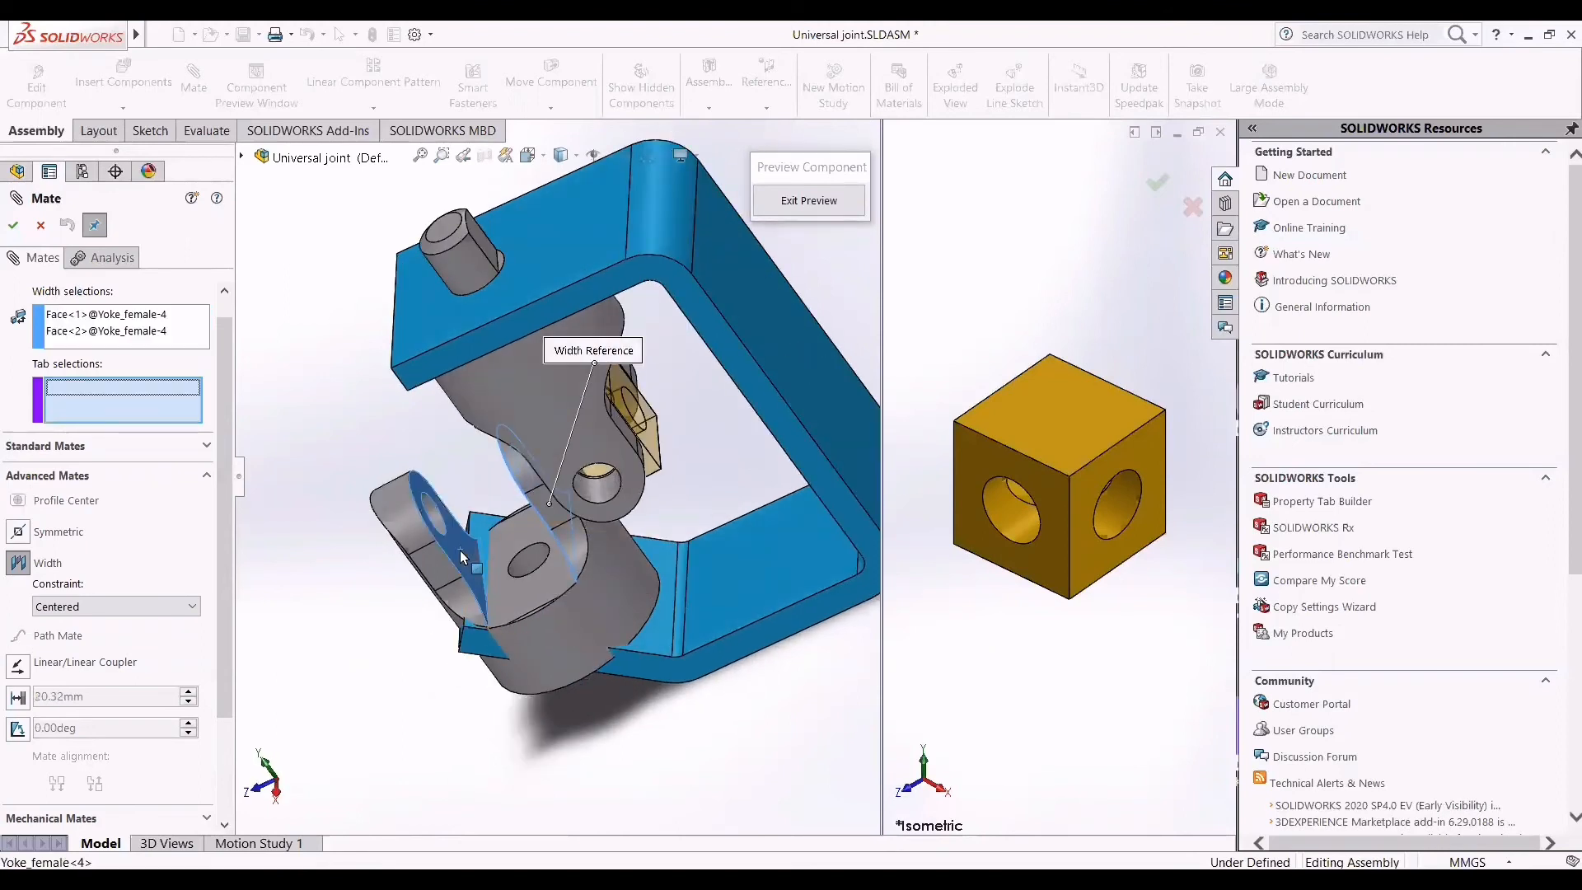
middle_click_drag(461, 551, 704, 507)
scroll(704, 501, "up", 2)
scroll(727, 446, "down", 2)
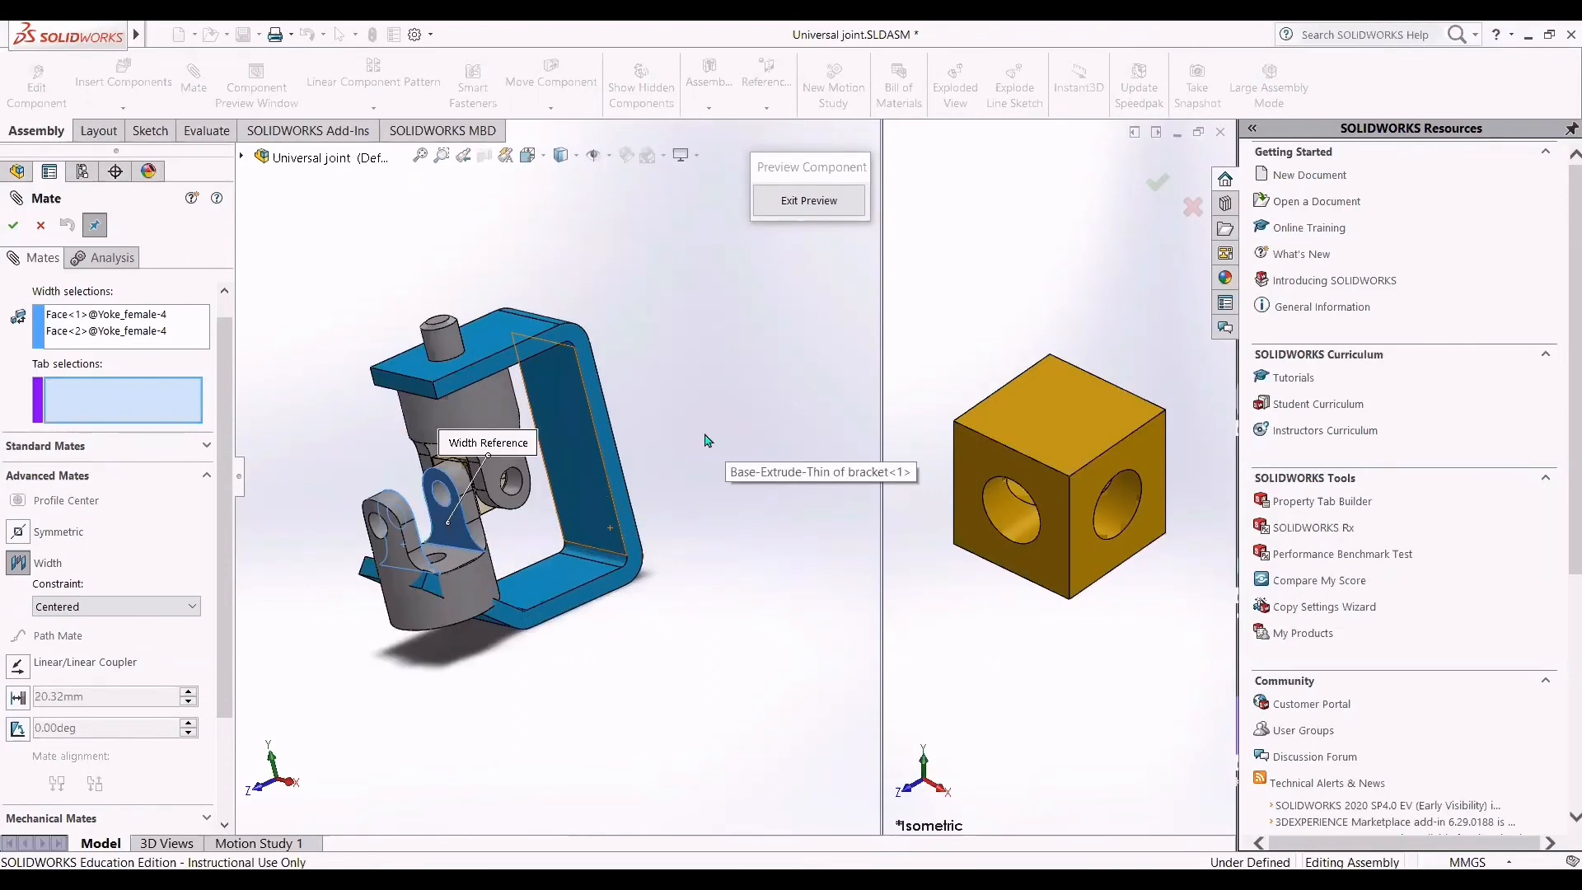
Step: Choose two opposite faces of the spider in the component preview, starting with its front face, as the tab selections
left_click(109, 387)
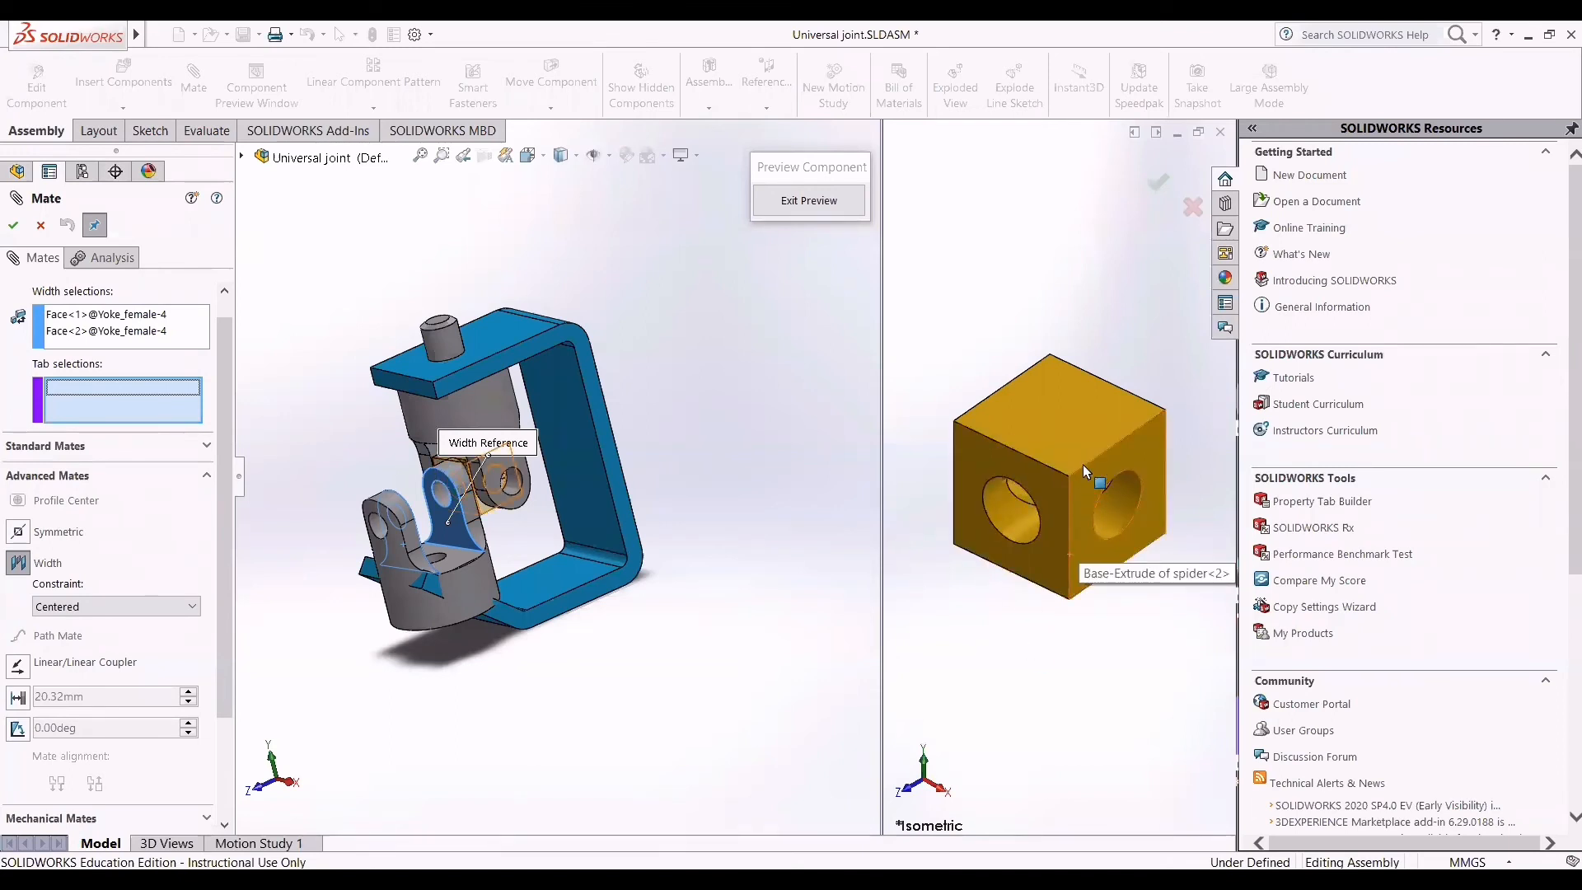
scroll(1050, 465, "up", 3)
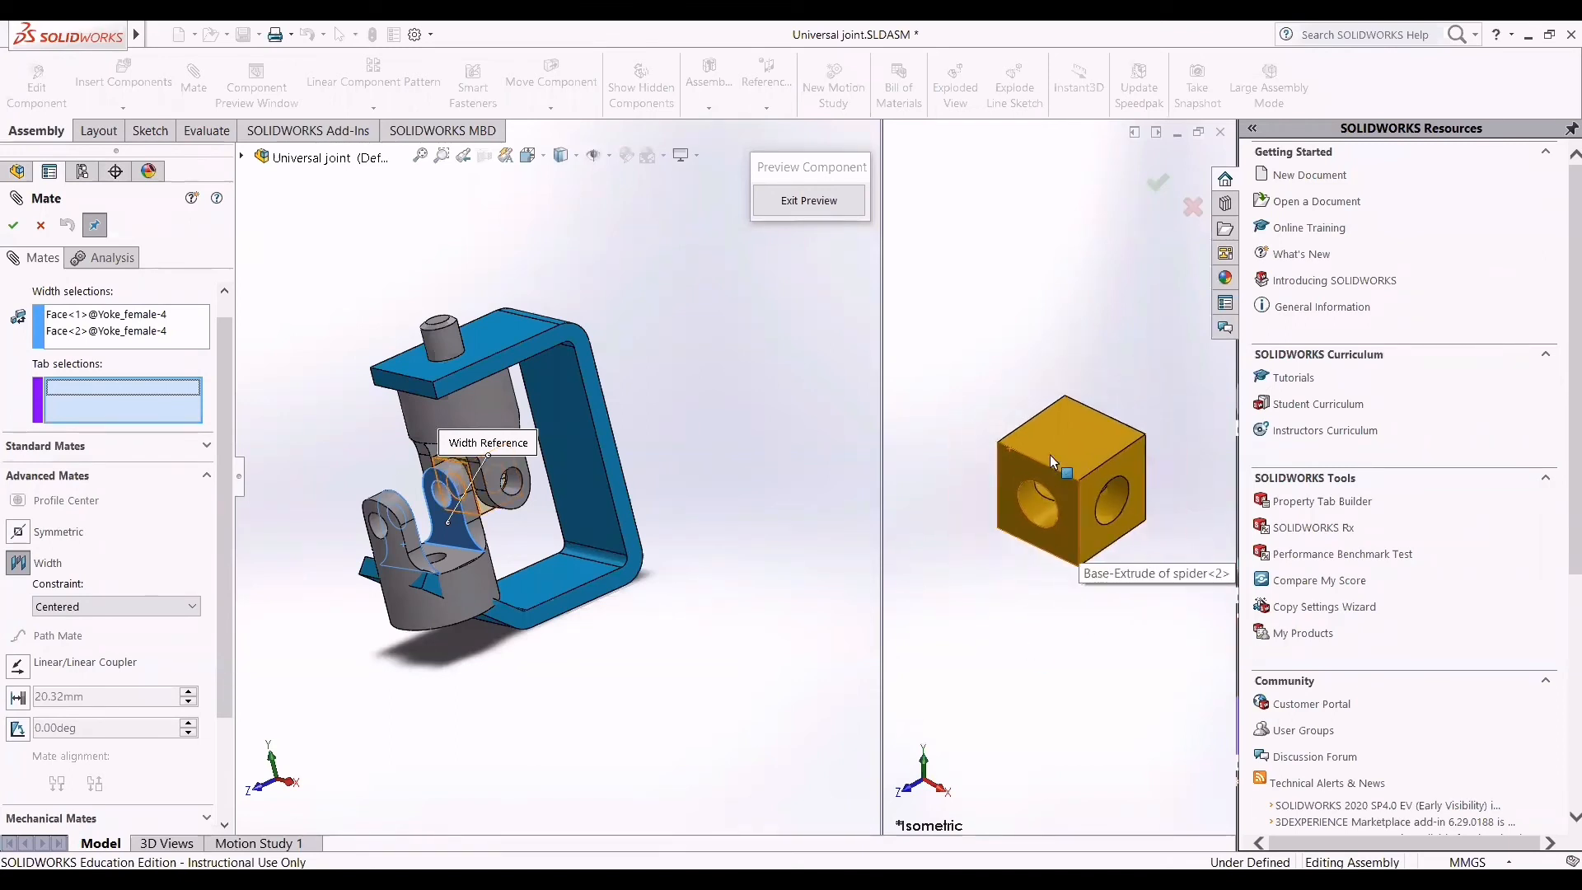
scroll(1050, 465, "down", 4)
left_click(1065, 485)
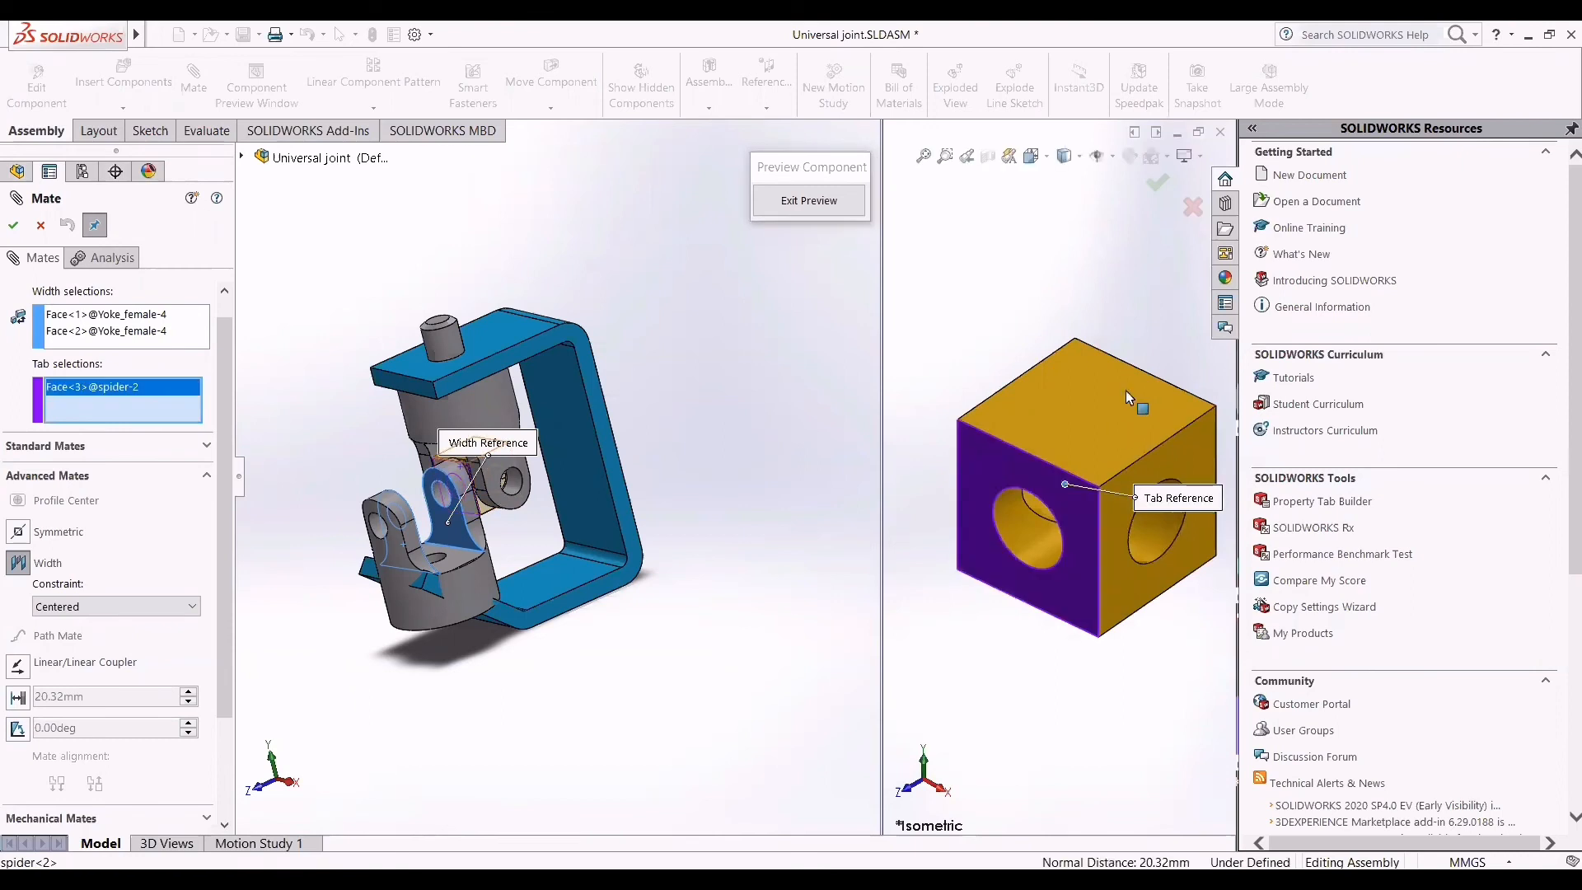
middle_click_drag(1114, 422, 1119, 361)
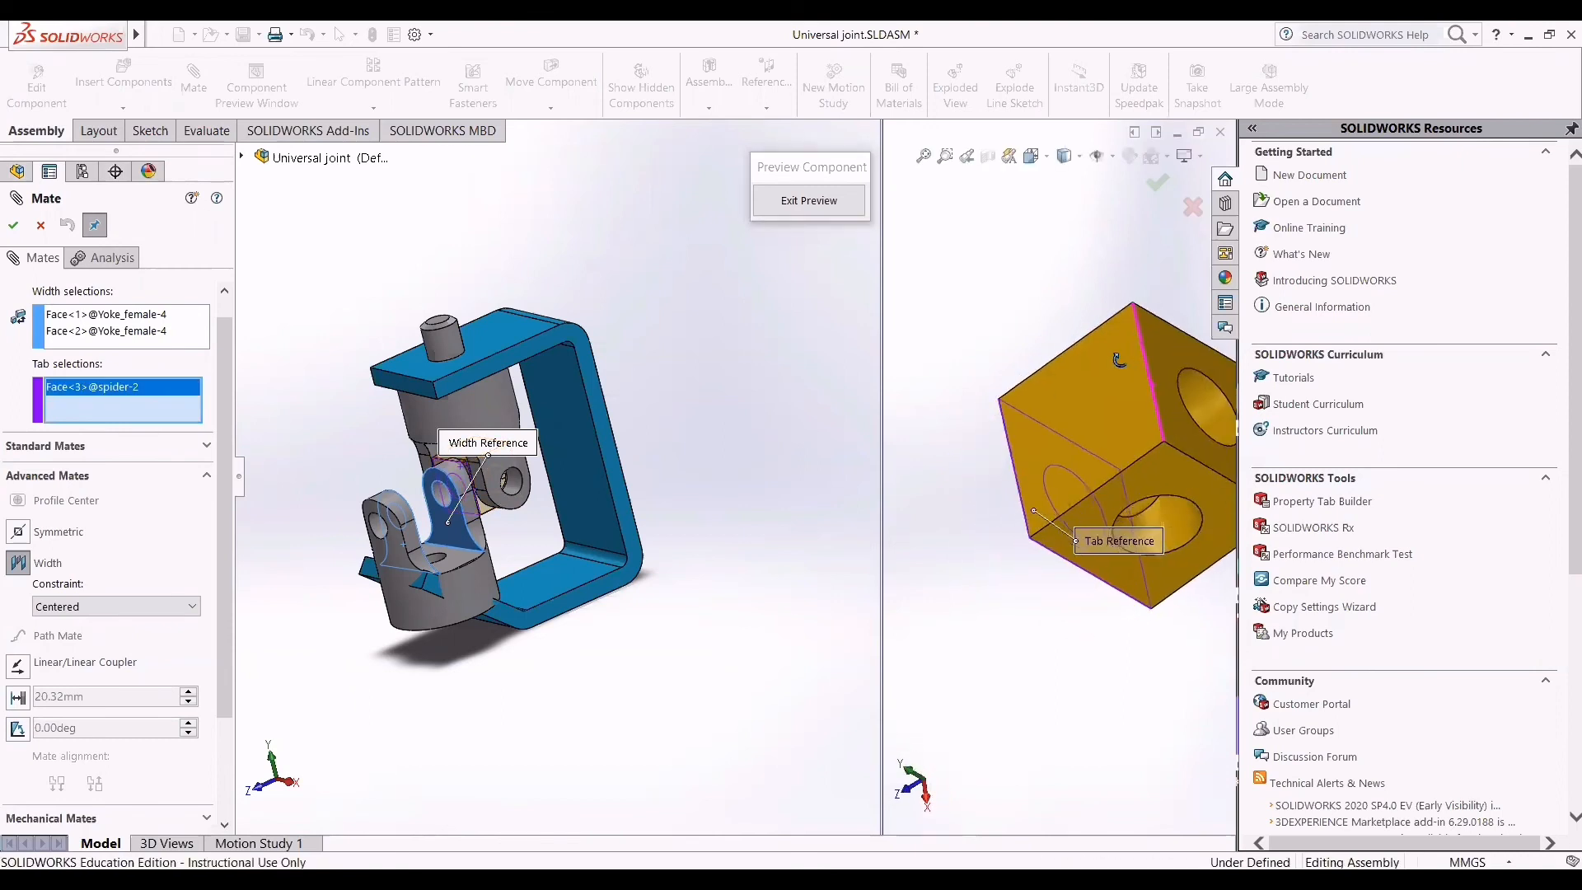
left_click(1157, 358)
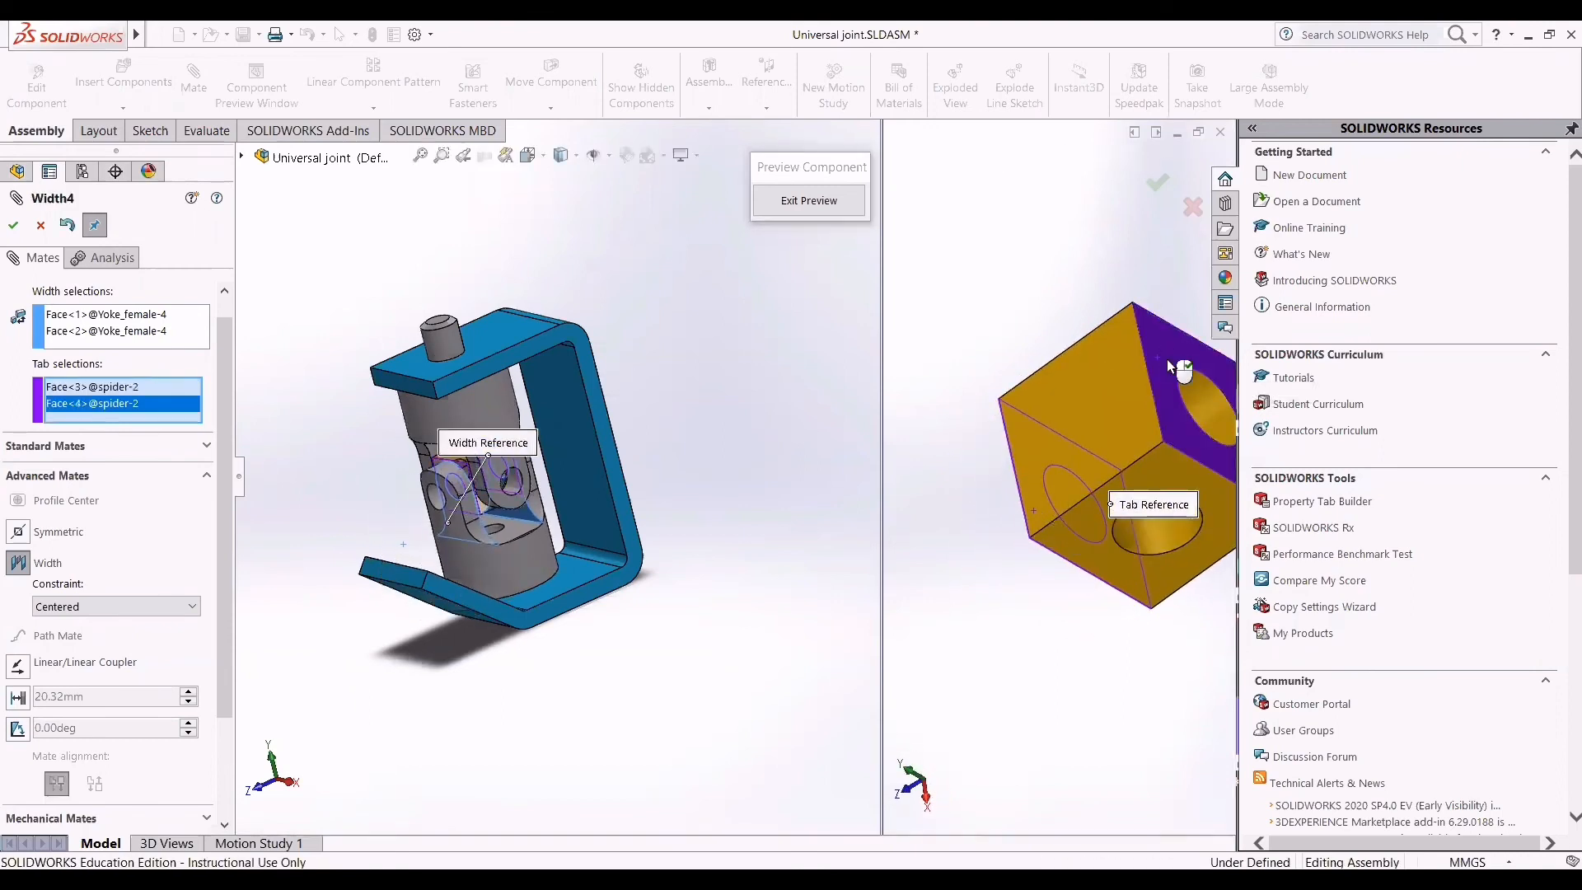
Step: Examine how the female yoke is centred on the spider in the mate preview, from several angles and close up
middle_click_drag(964, 361, 1012, 321)
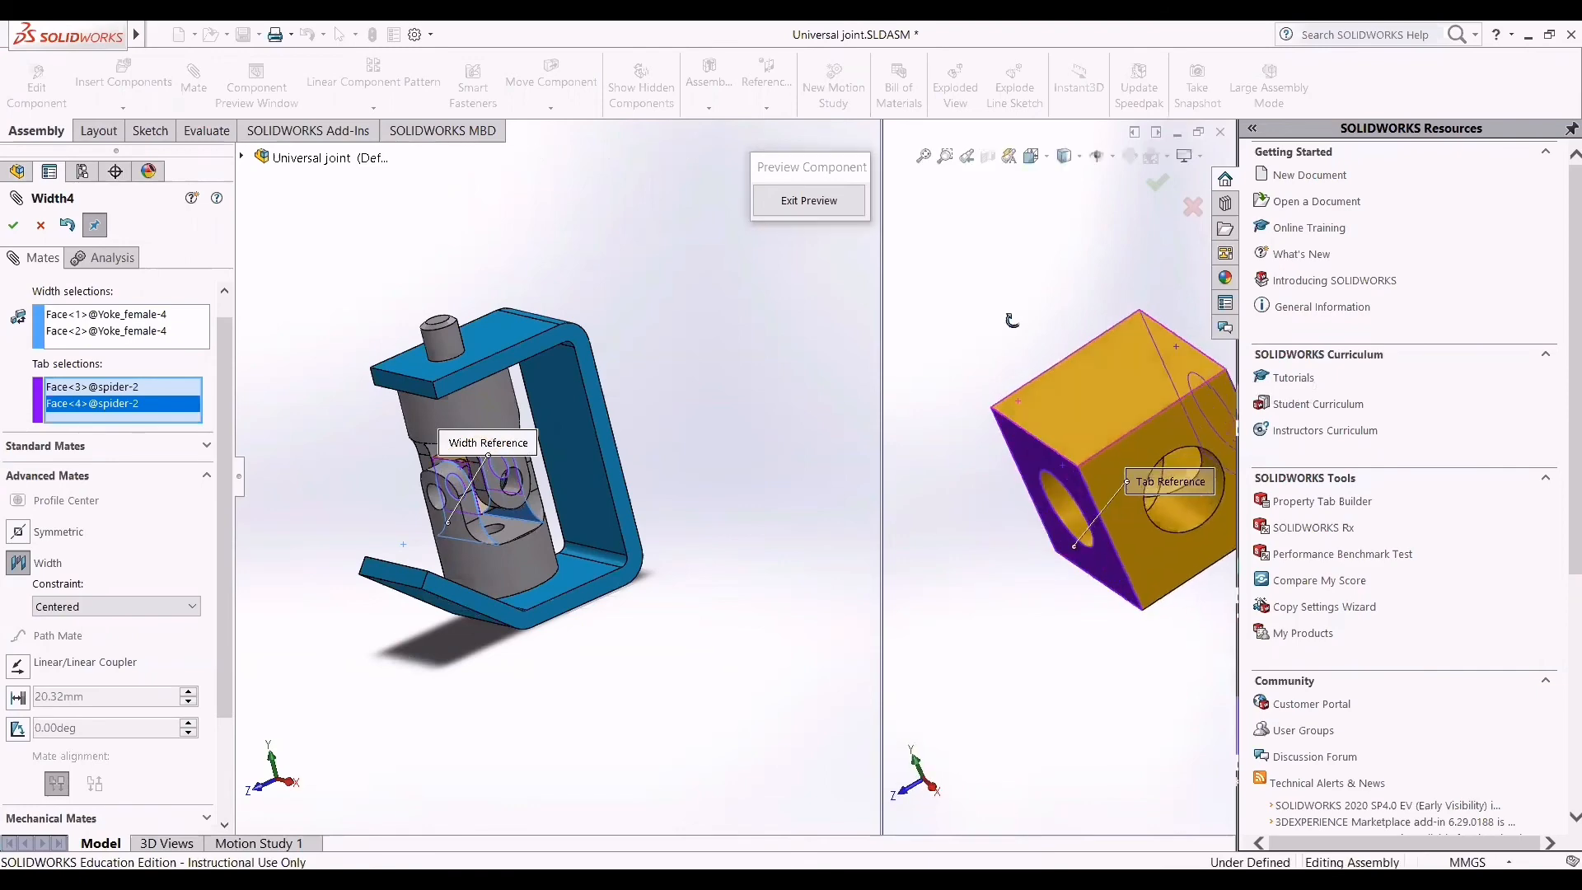
scroll(700, 460, "up", 1)
scroll(685, 423, "down", 2)
middle_click_drag(646, 438, 588, 448)
scroll(1053, 474, "up", 2)
scroll(1102, 503, "down", 1)
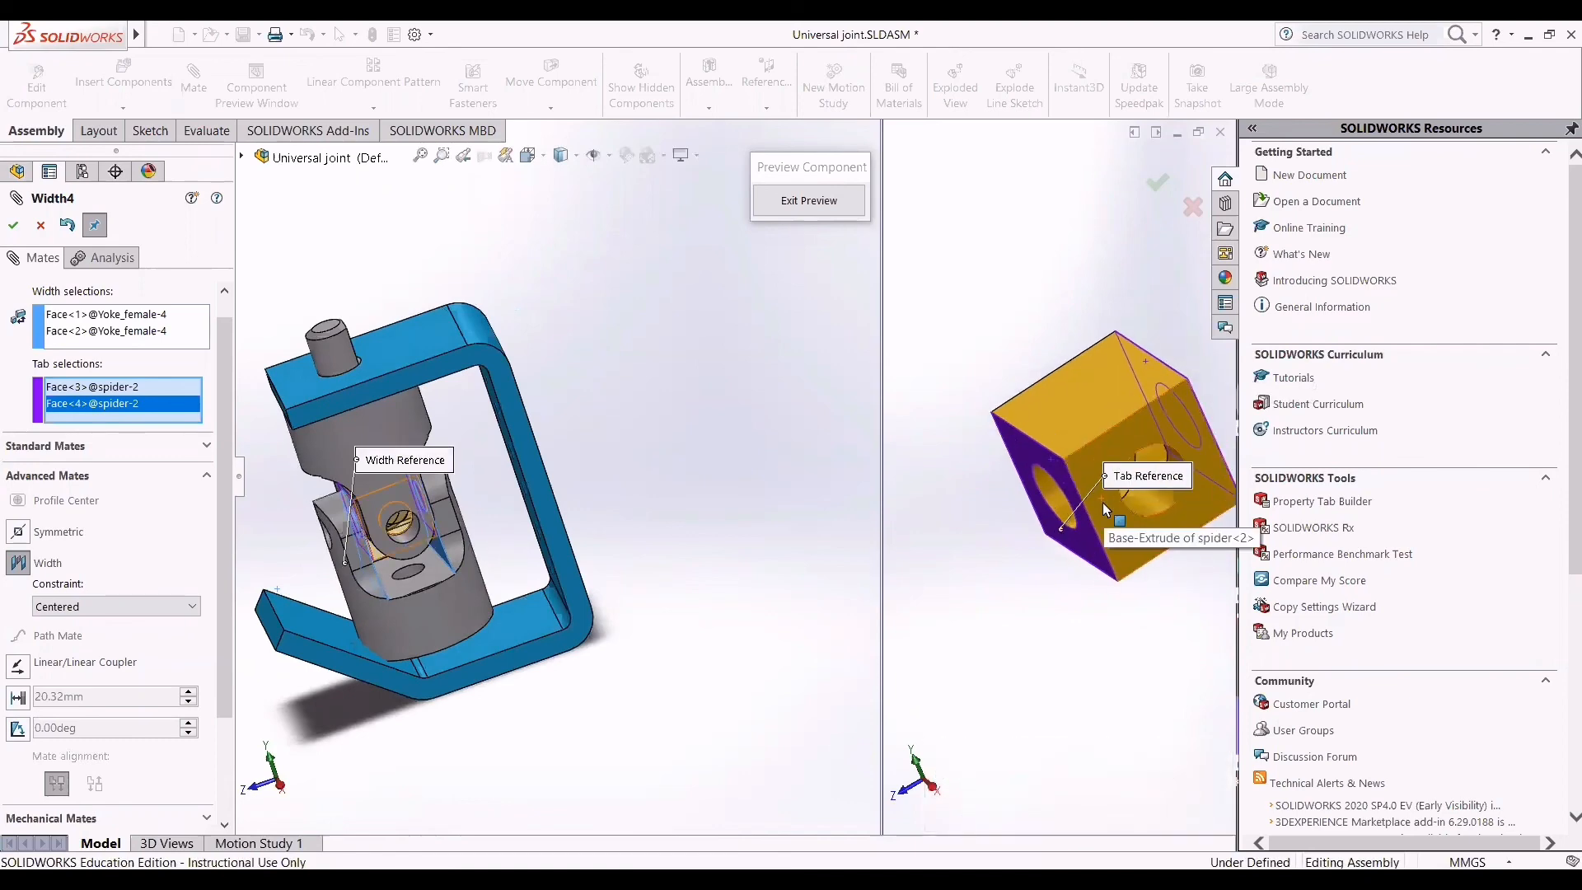
middle_click_drag(647, 515, 703, 498)
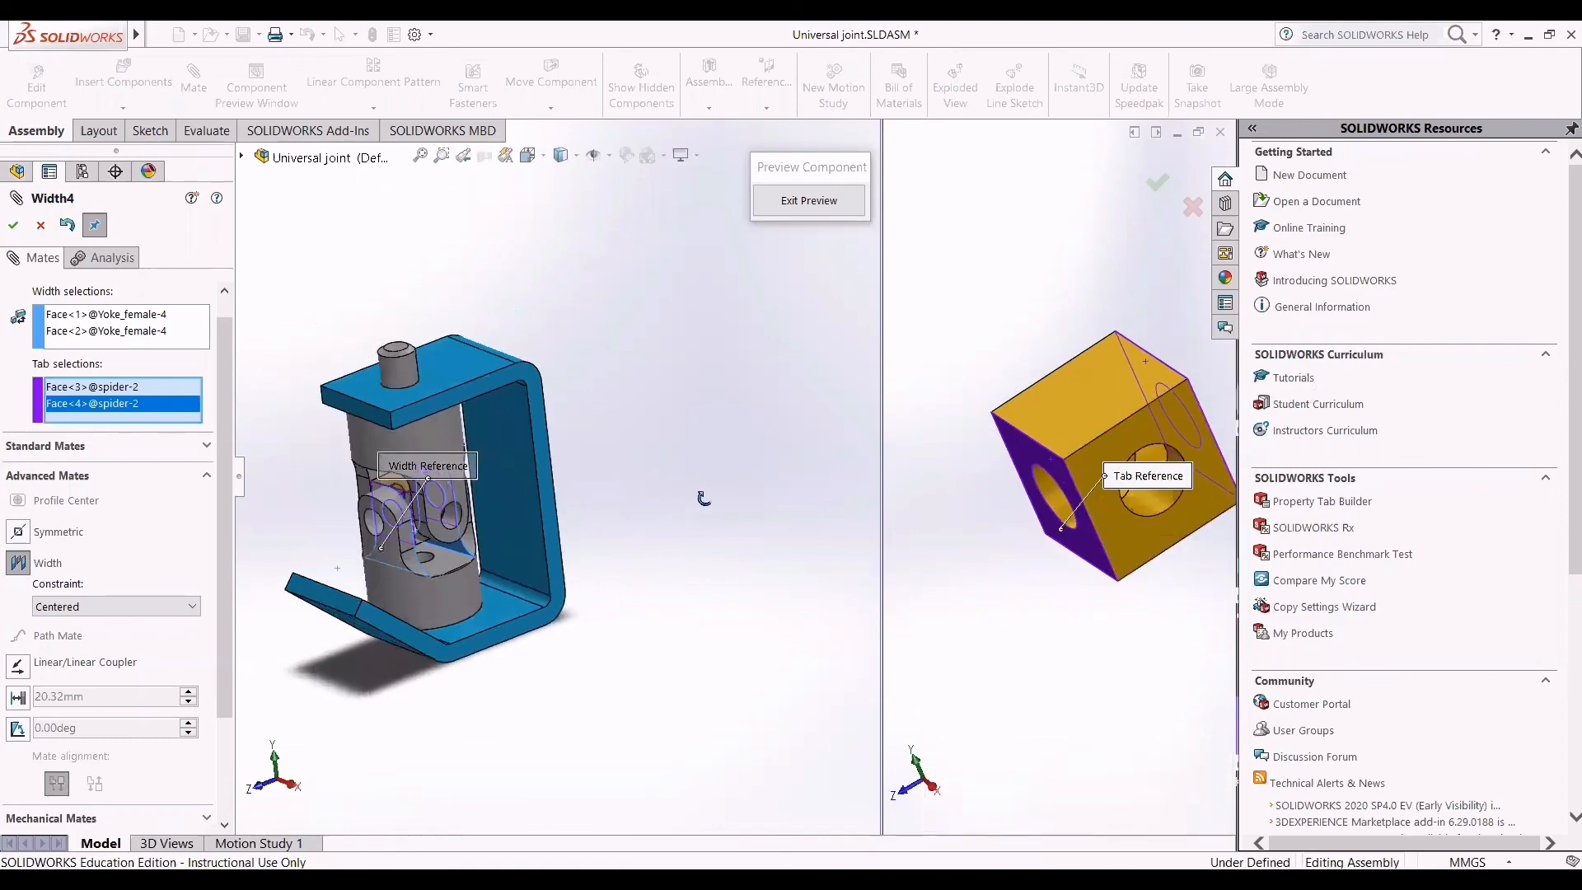
scroll(462, 527, "down", 8)
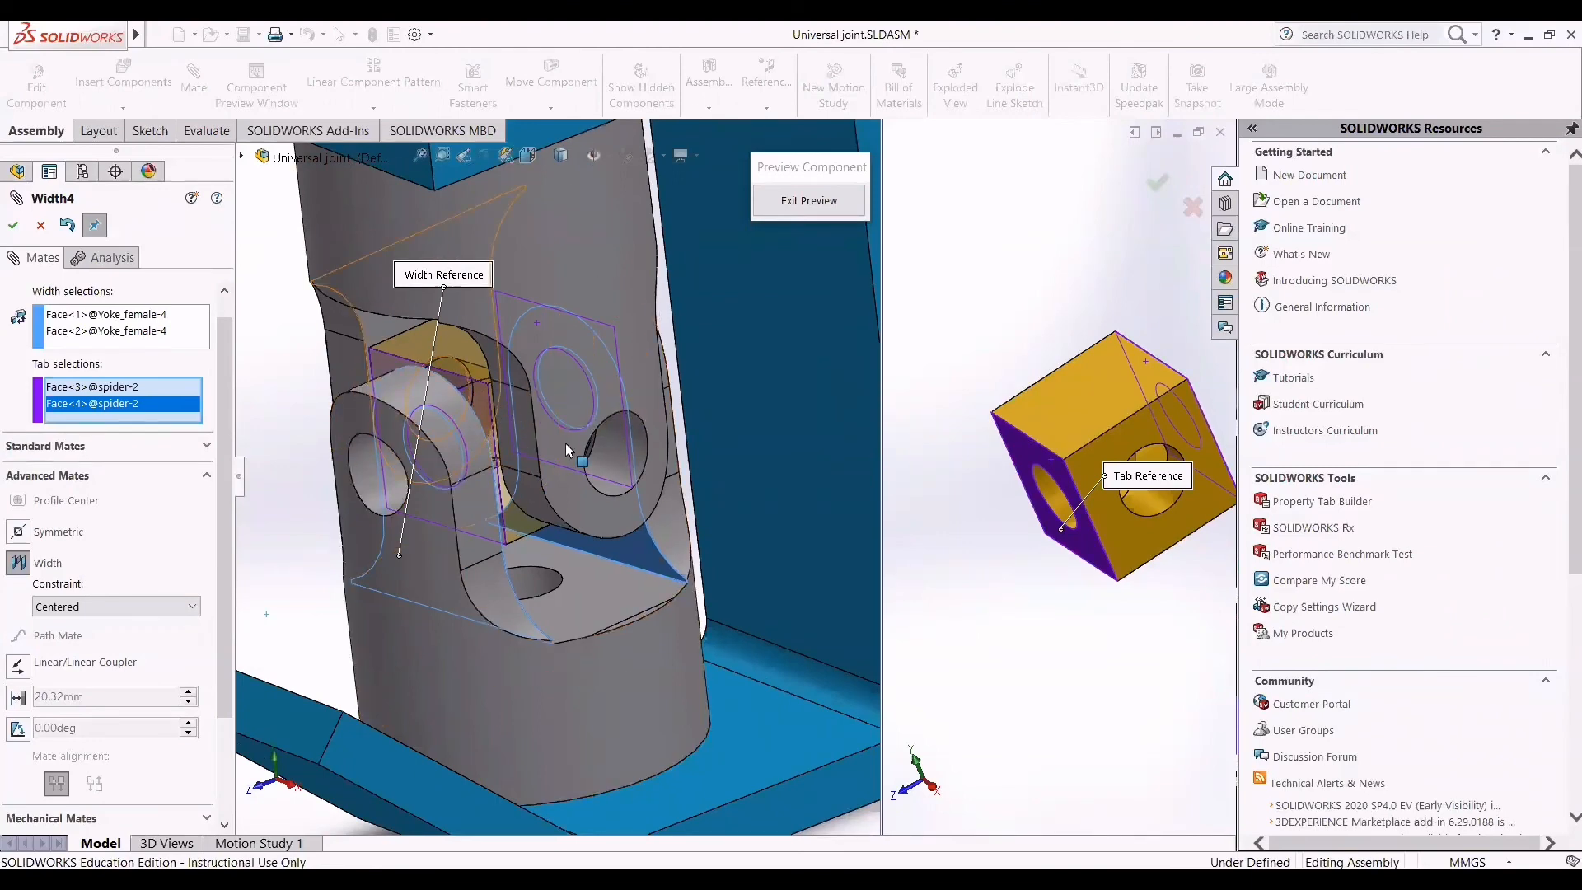
scroll(567, 447, "up", 3)
scroll(694, 425, "up", 3)
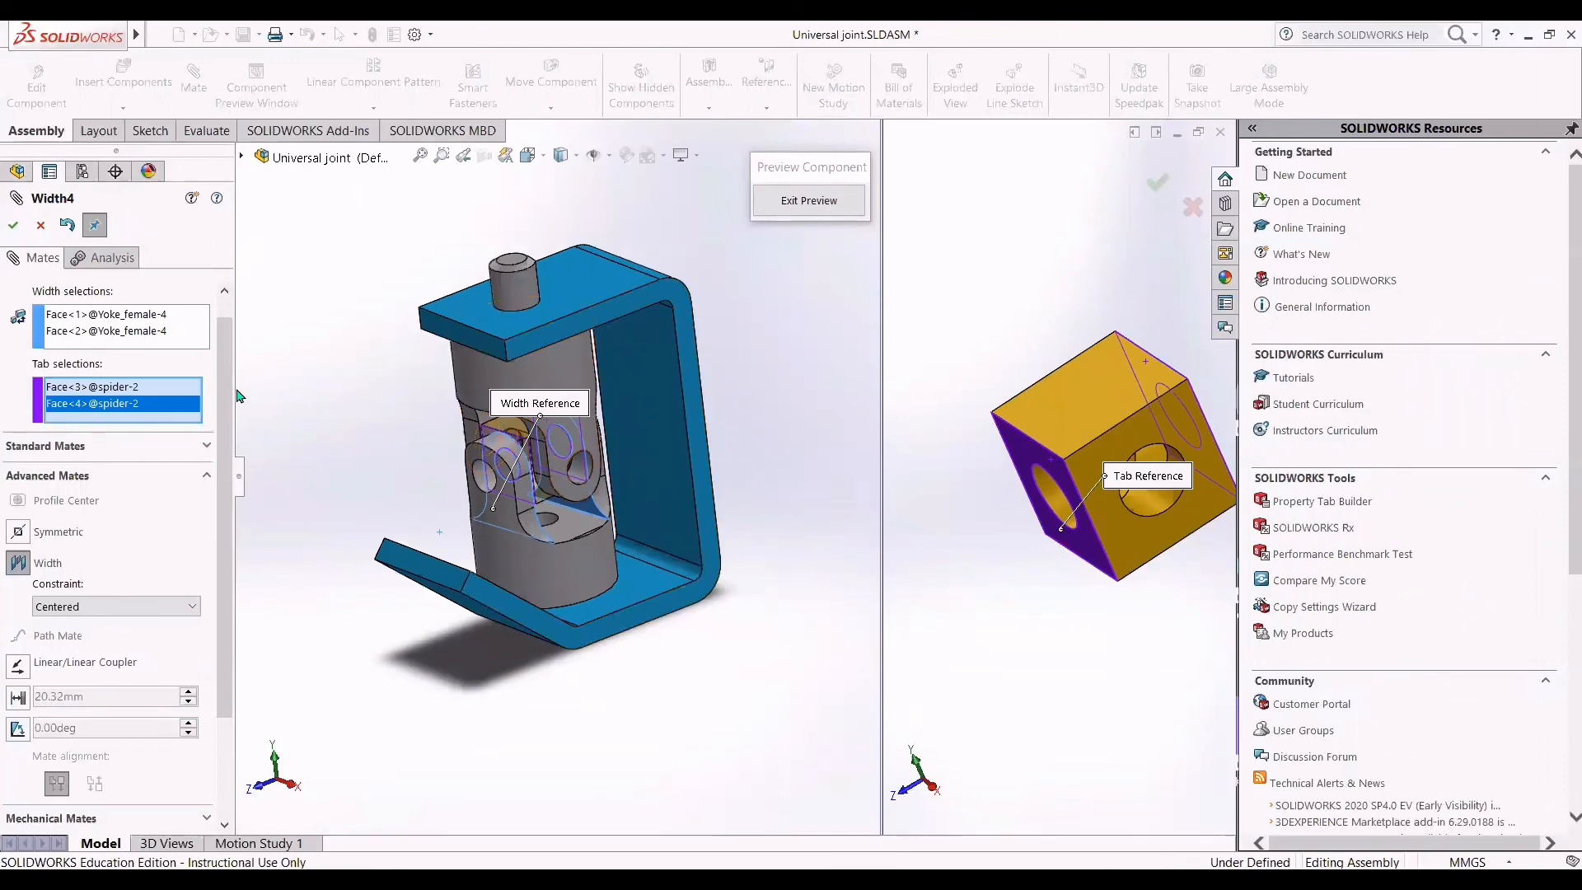
Step: Accept the Width mate, finish mating and exit the spider's component preview
left_click(13, 227)
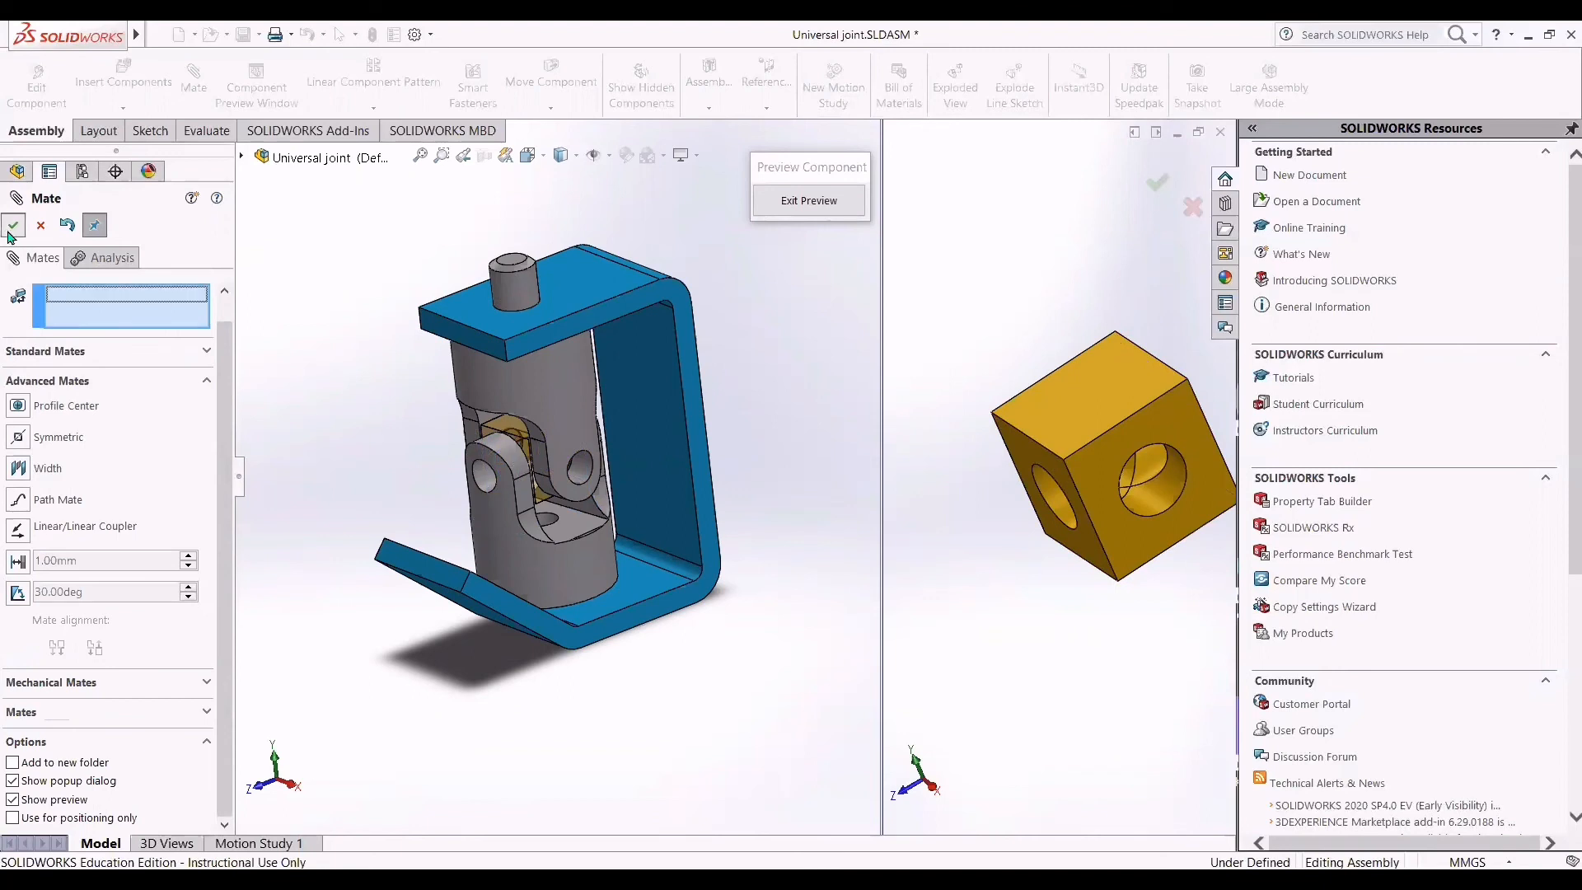
left_click(14, 228)
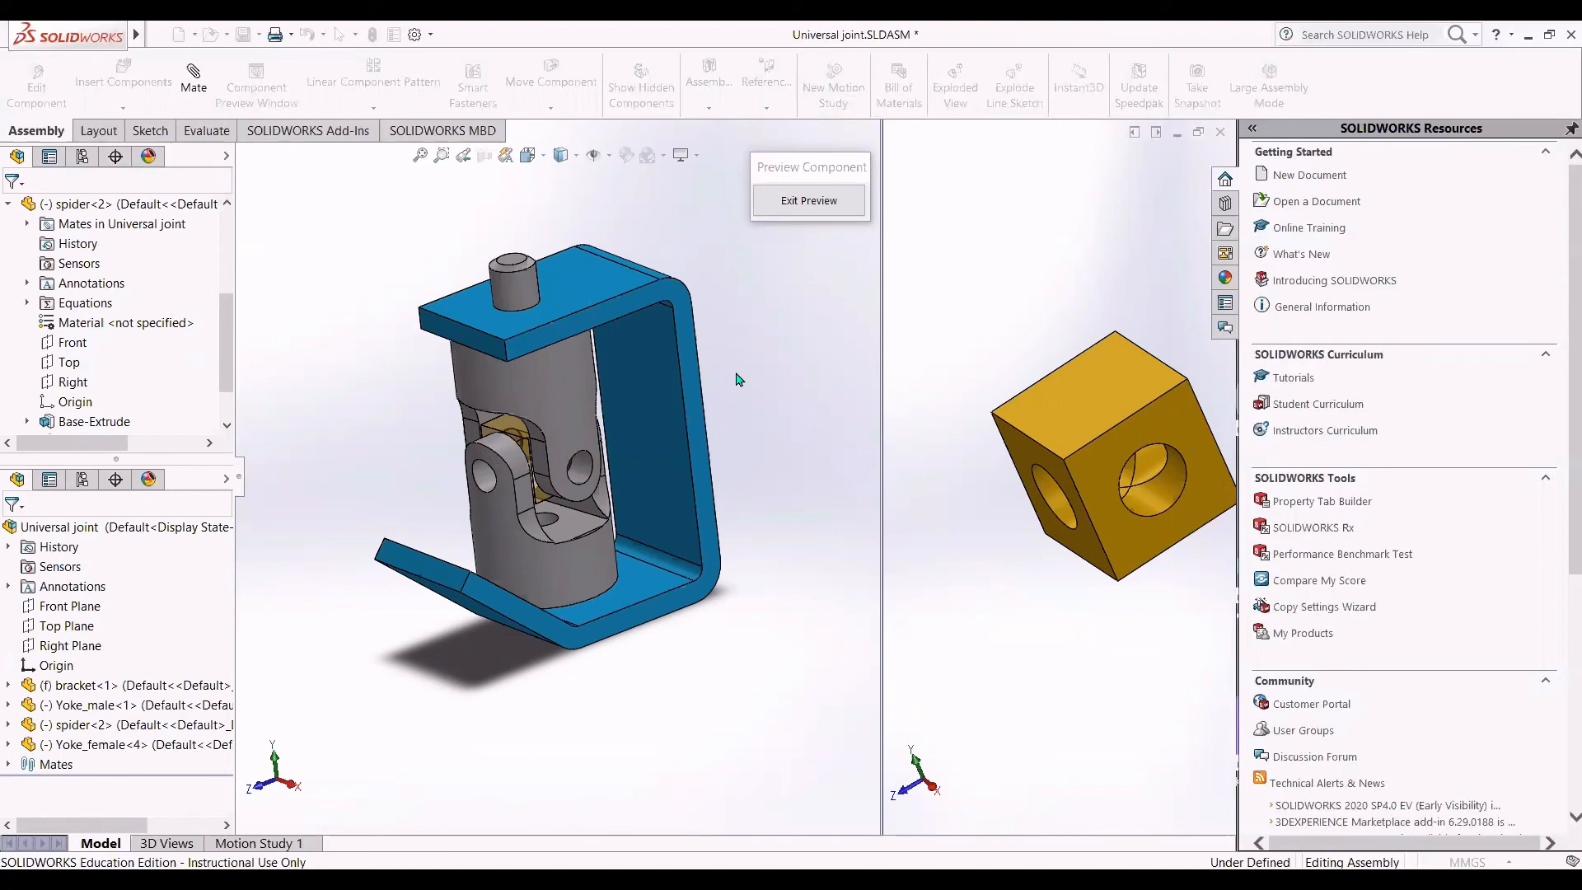
left_click(809, 202)
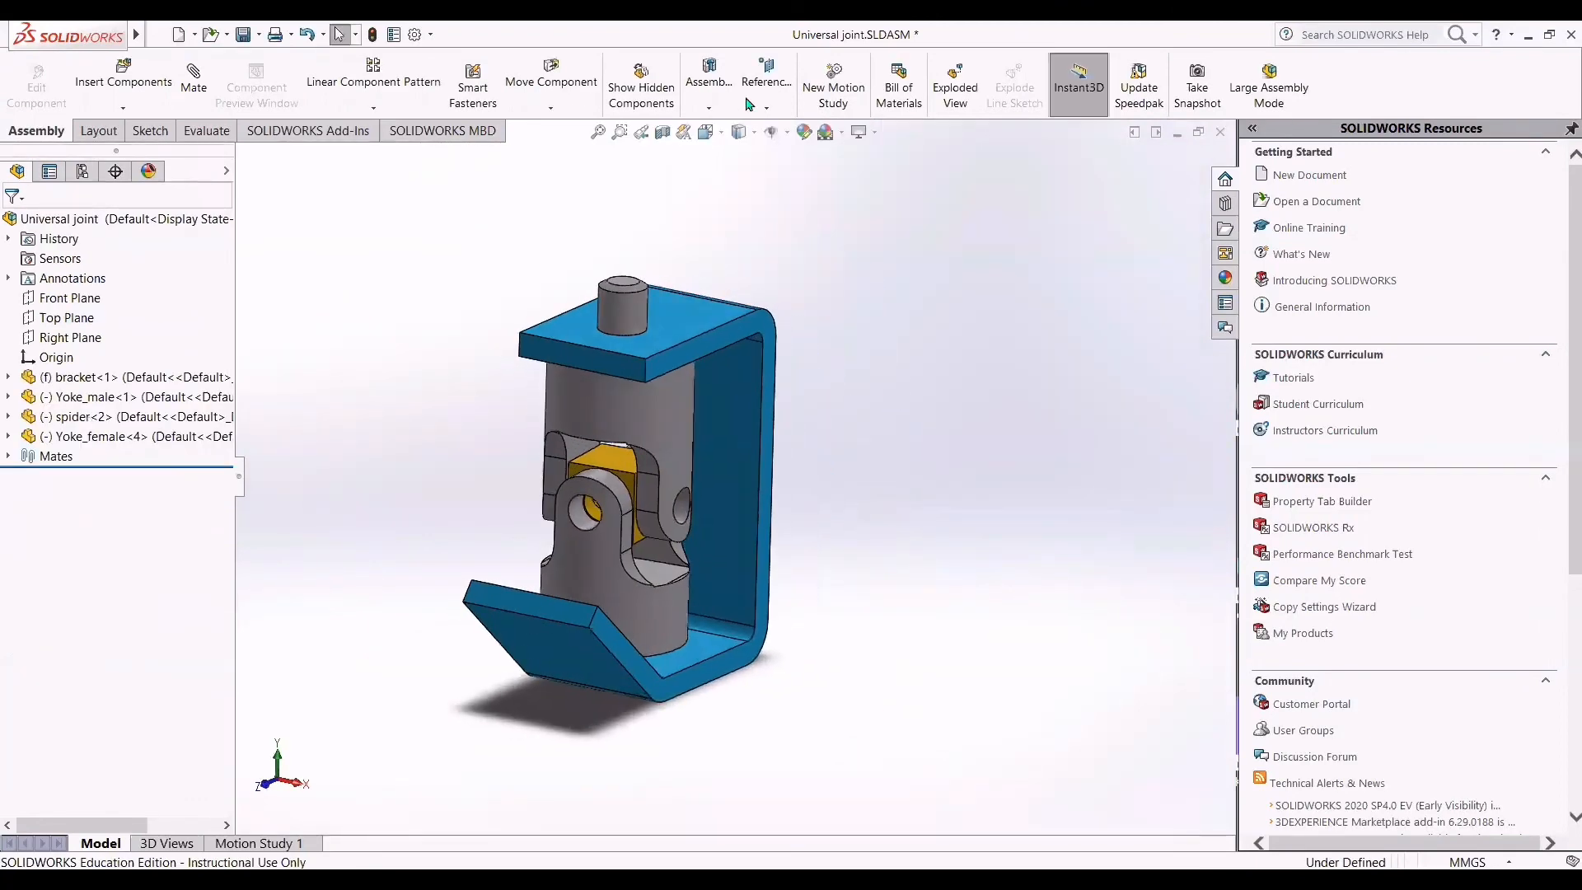
Step: Swing the female yoke outward about the spider, away from the bracket's sloped flange, so its flat base face is exposed
key("ctrl+7")
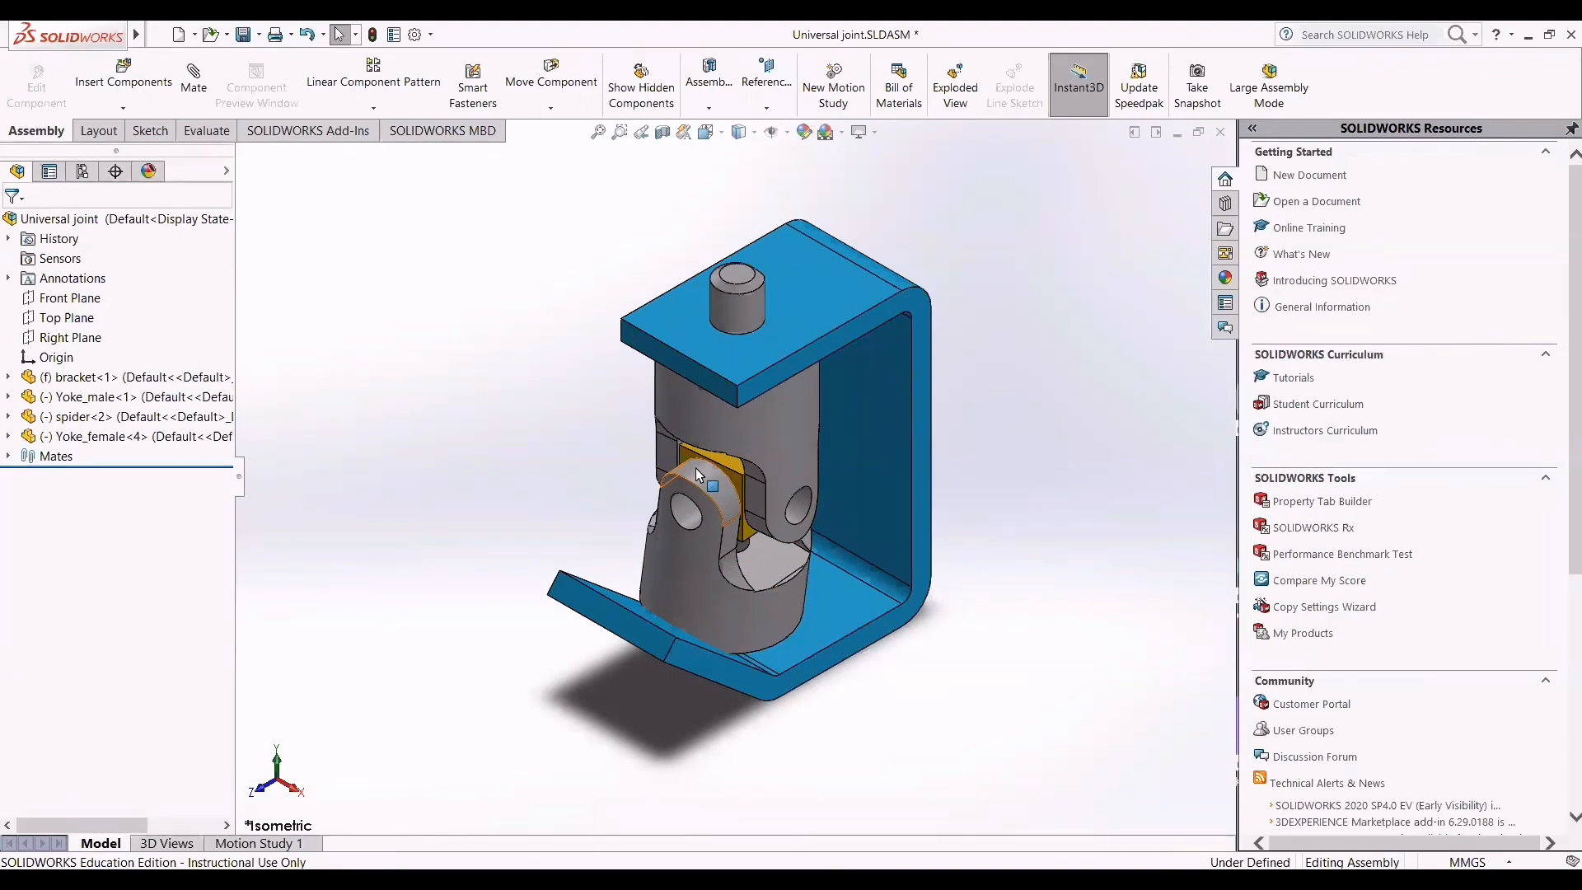
middle_click_drag(544, 449, 558, 429)
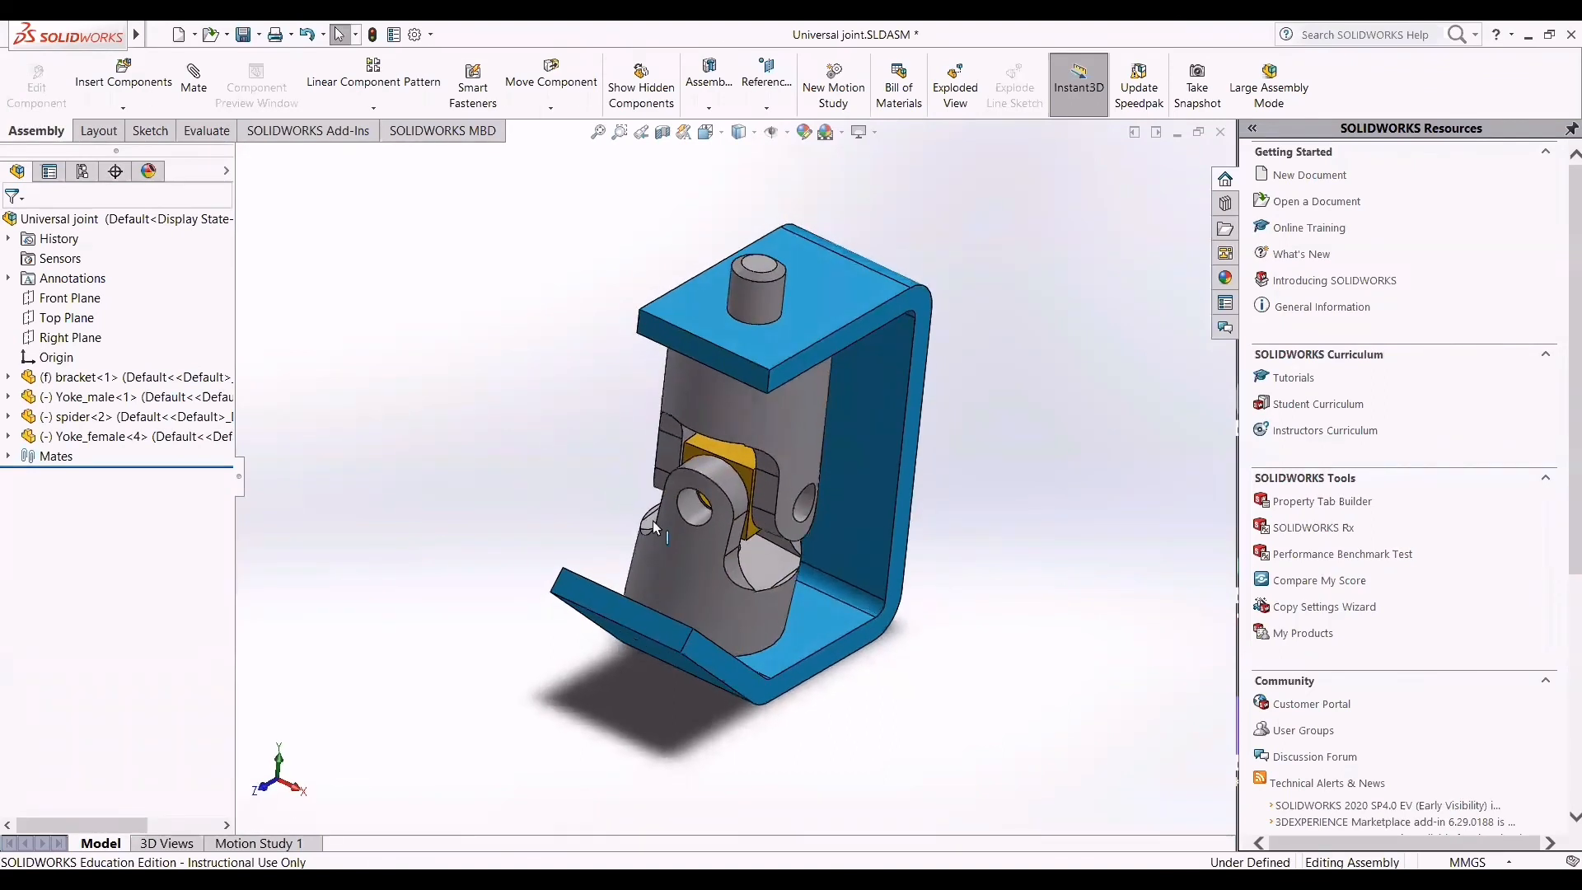
left_click_drag(701, 563, 641, 539)
left_click(524, 411)
middle_click_drag(527, 412, 563, 470)
scroll(564, 470, "down", 3)
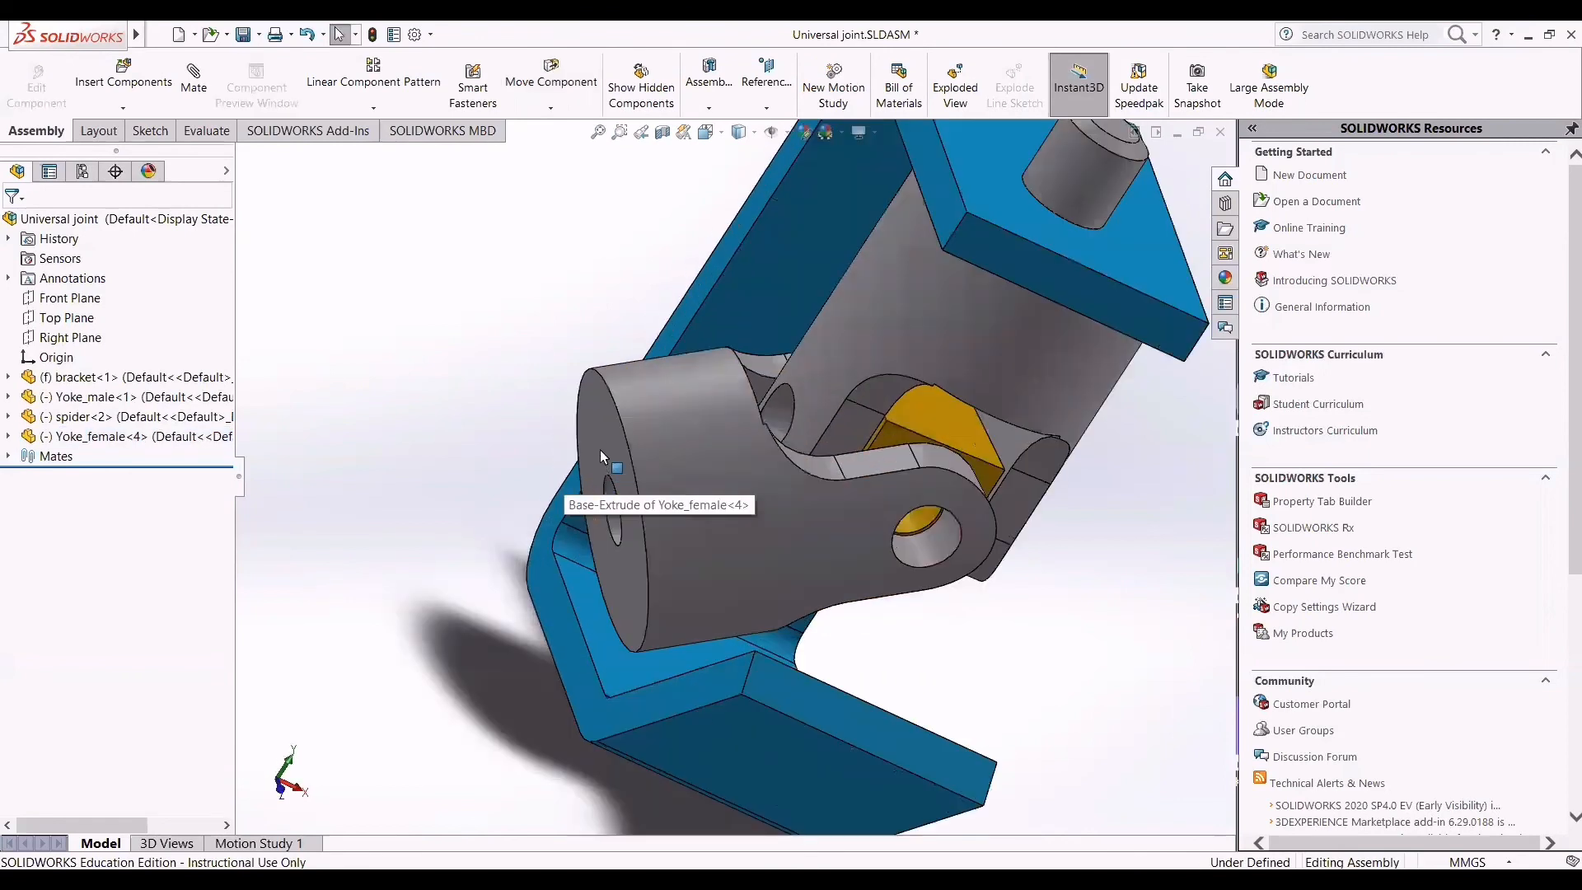
middle_click_drag(992, 672, 928, 707)
scroll(928, 707, "up", 4)
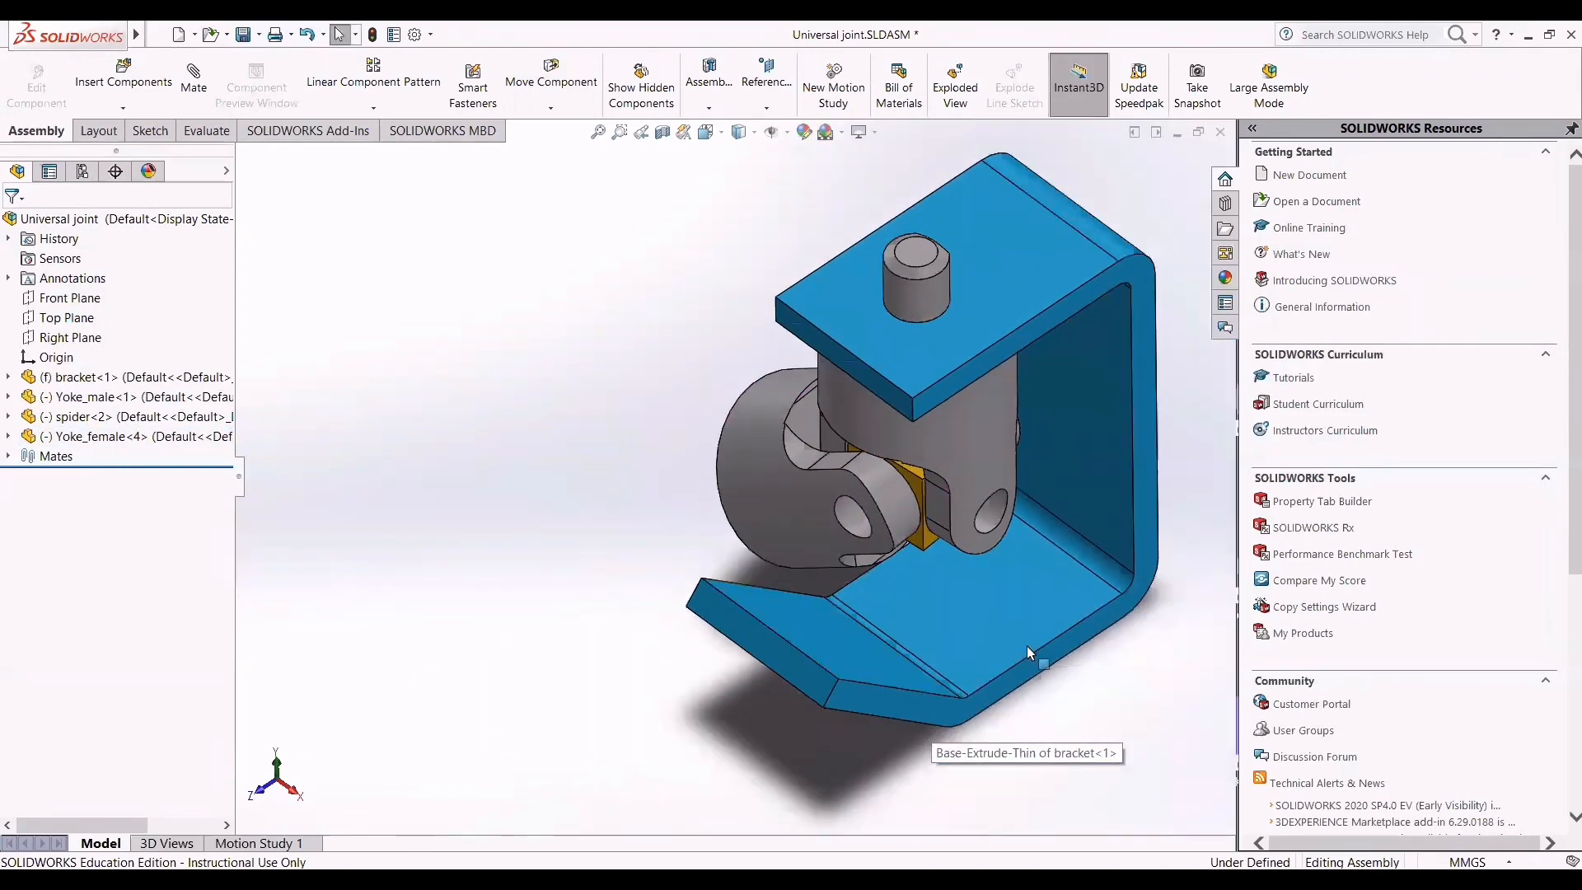
Step: Add a parallel mate between the female yoke's flat base face and the inner face of the bracket's sloped flange, and finish mating
left_click(189, 110)
middle_click_drag(339, 378, 466, 389)
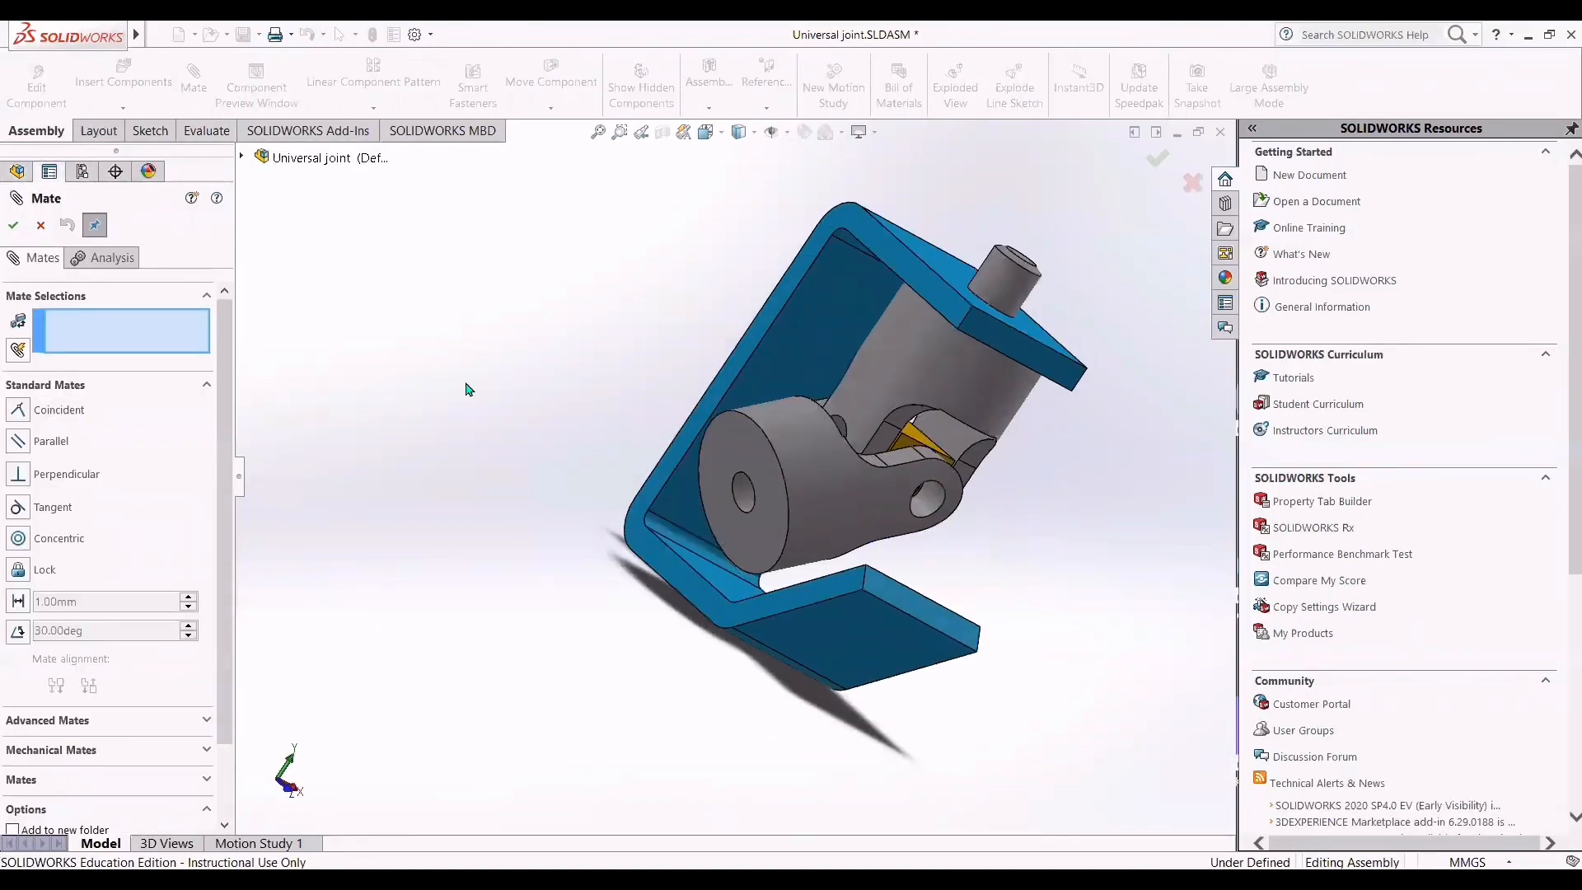
left_click(742, 450)
middle_click_drag(1084, 590, 936, 601)
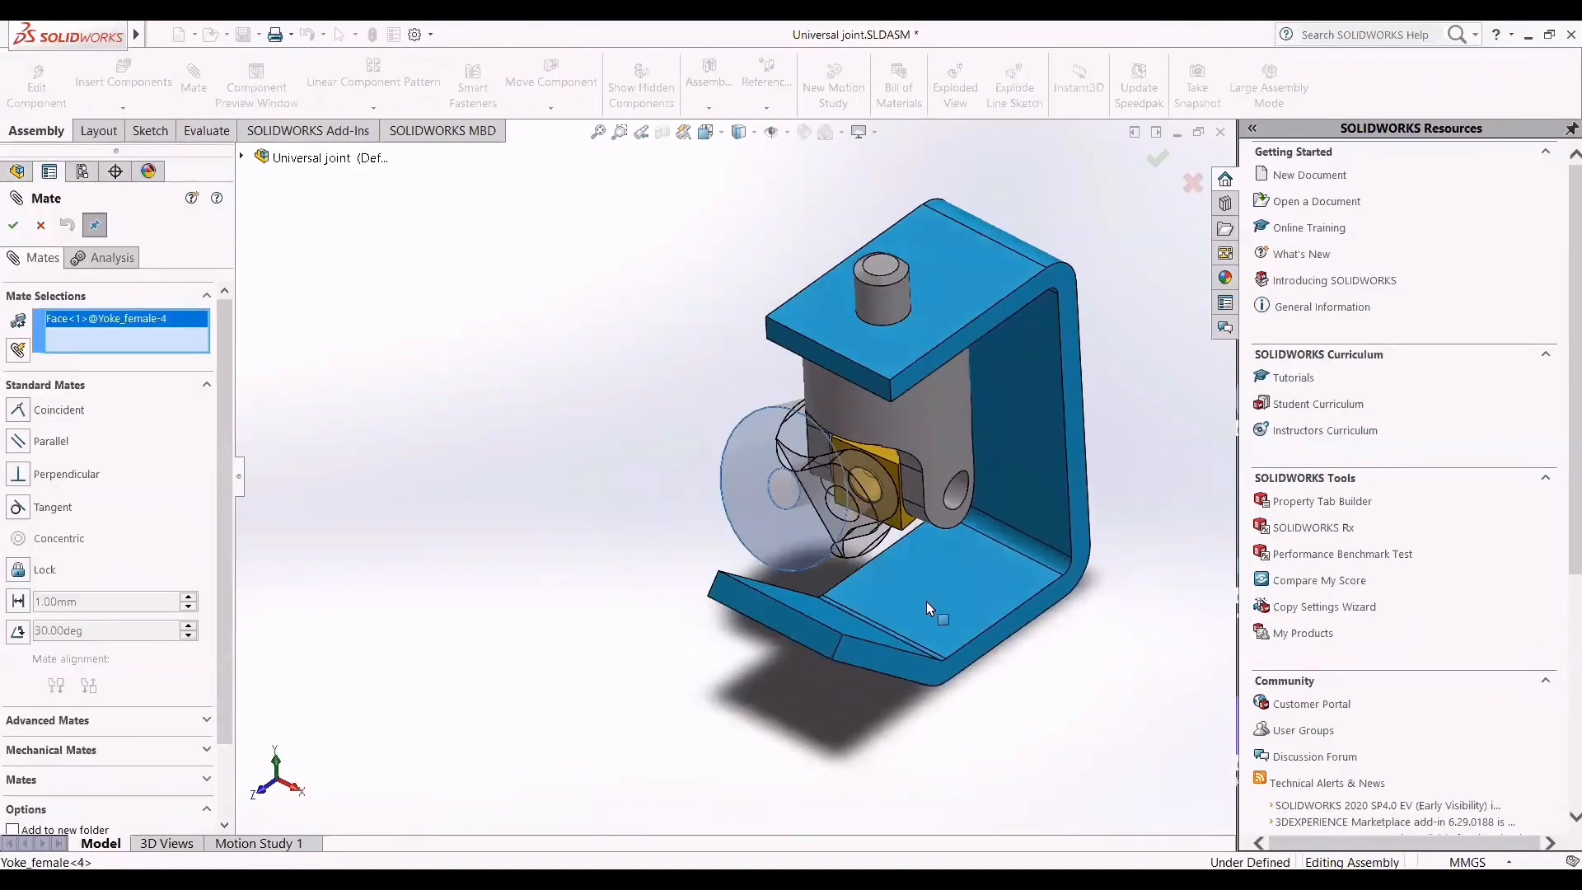
scroll(895, 652, "down", 5)
middle_click_drag(1053, 682, 849, 632)
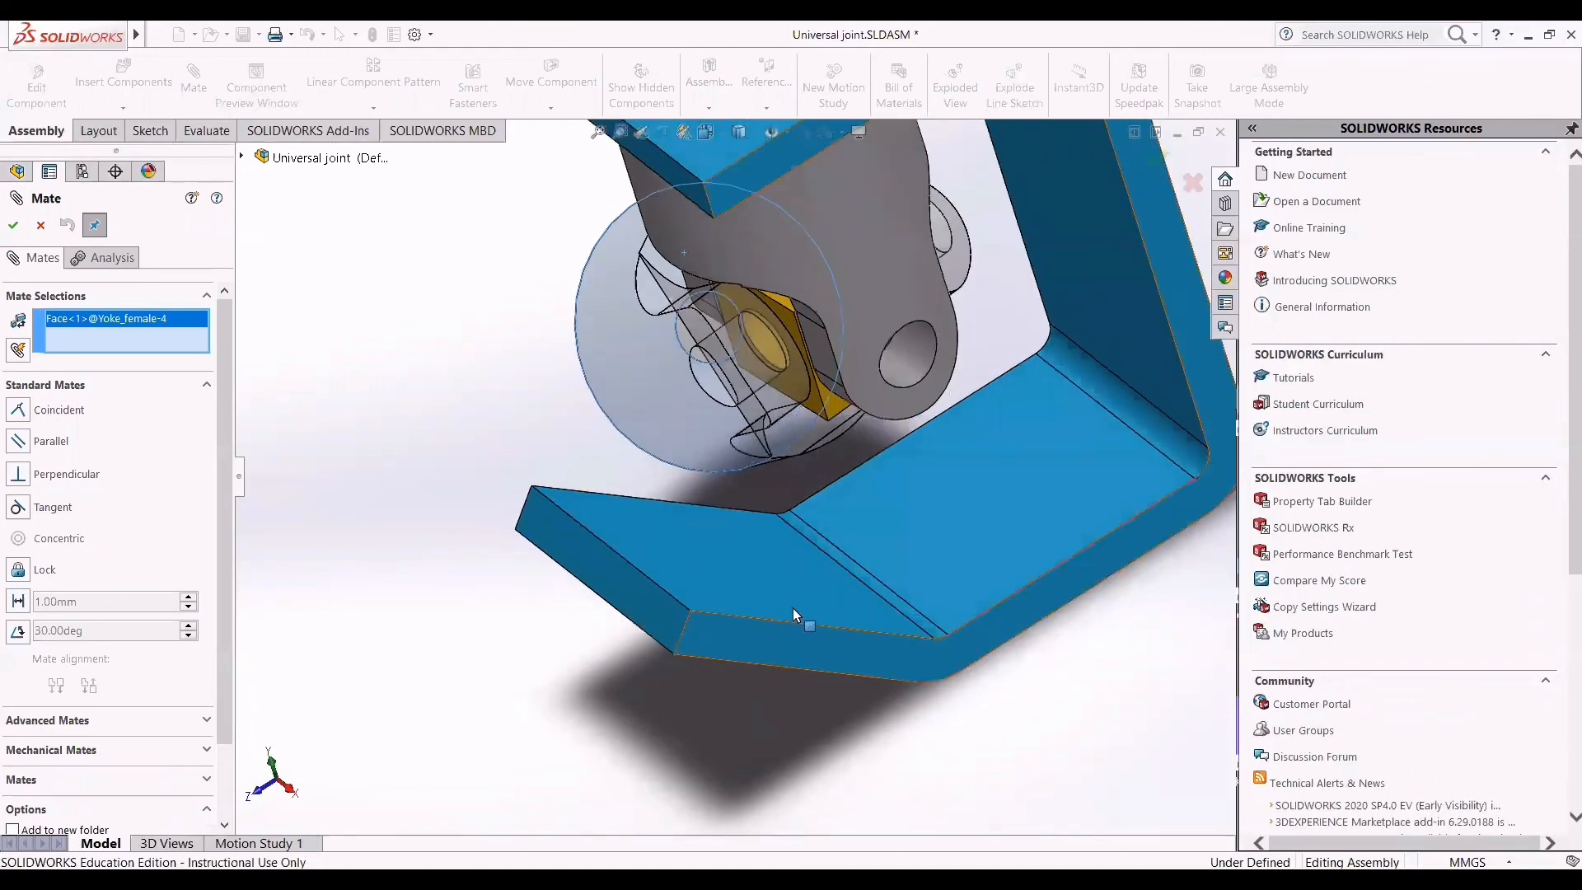
left_click(748, 583)
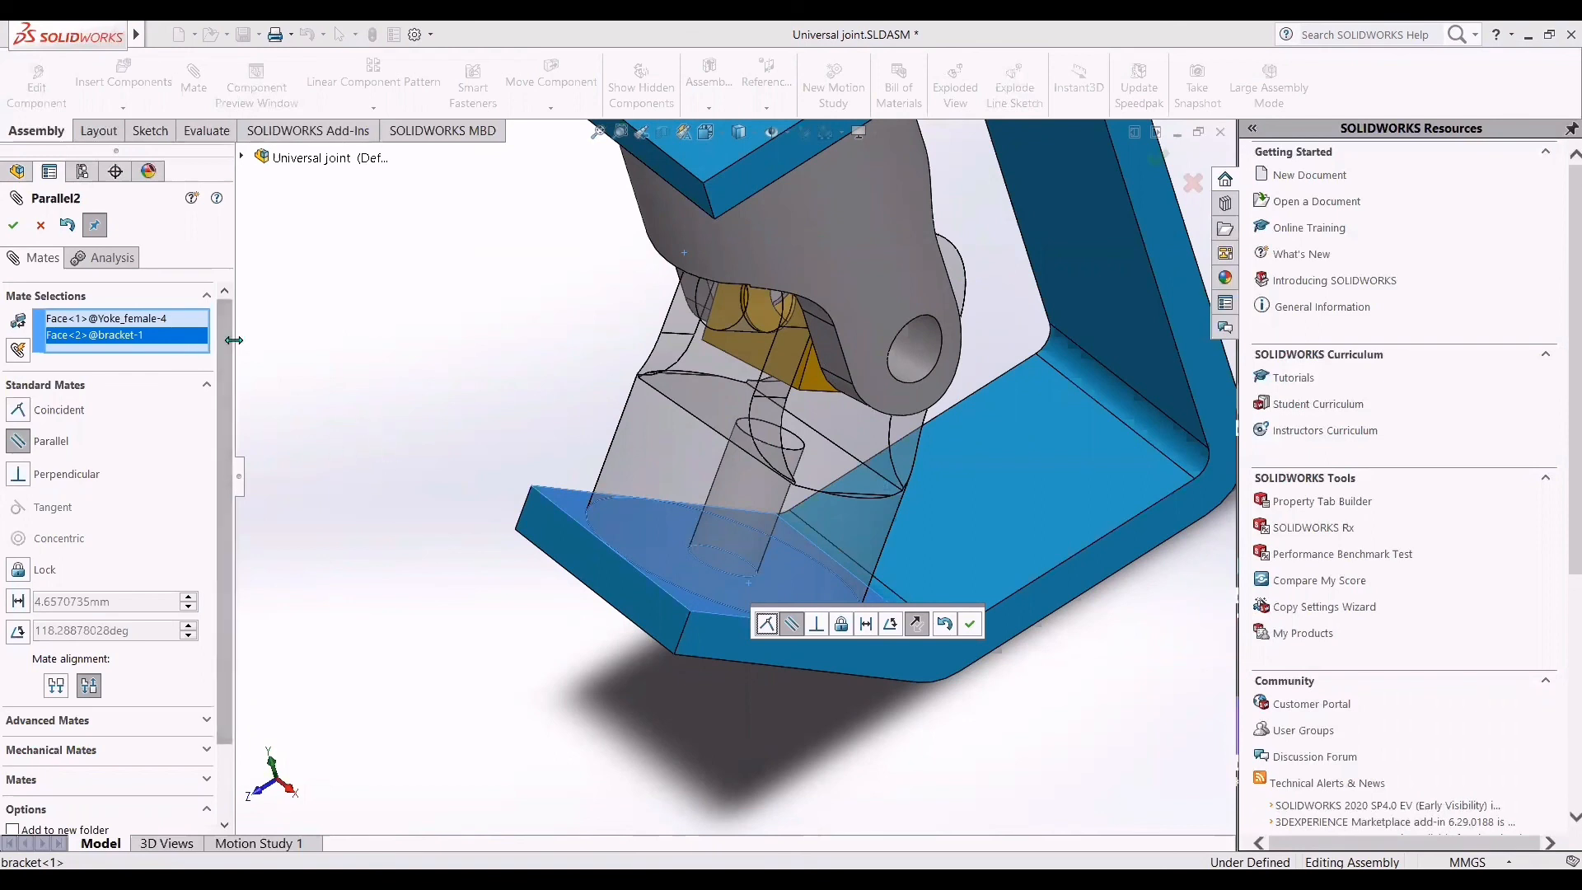
left_click(13, 226)
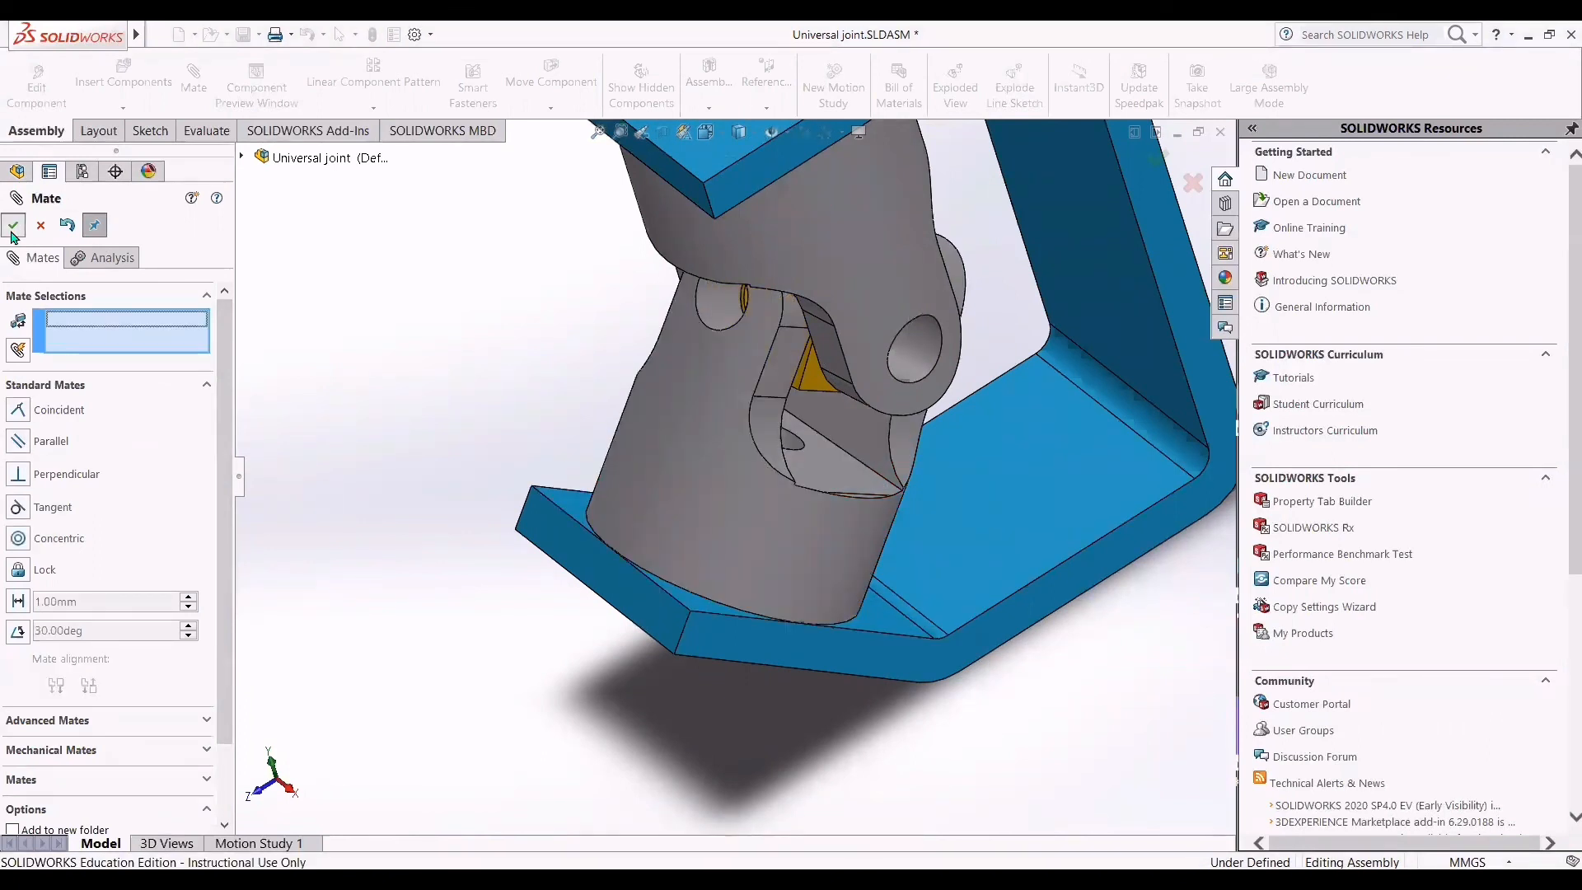
left_click(13, 227)
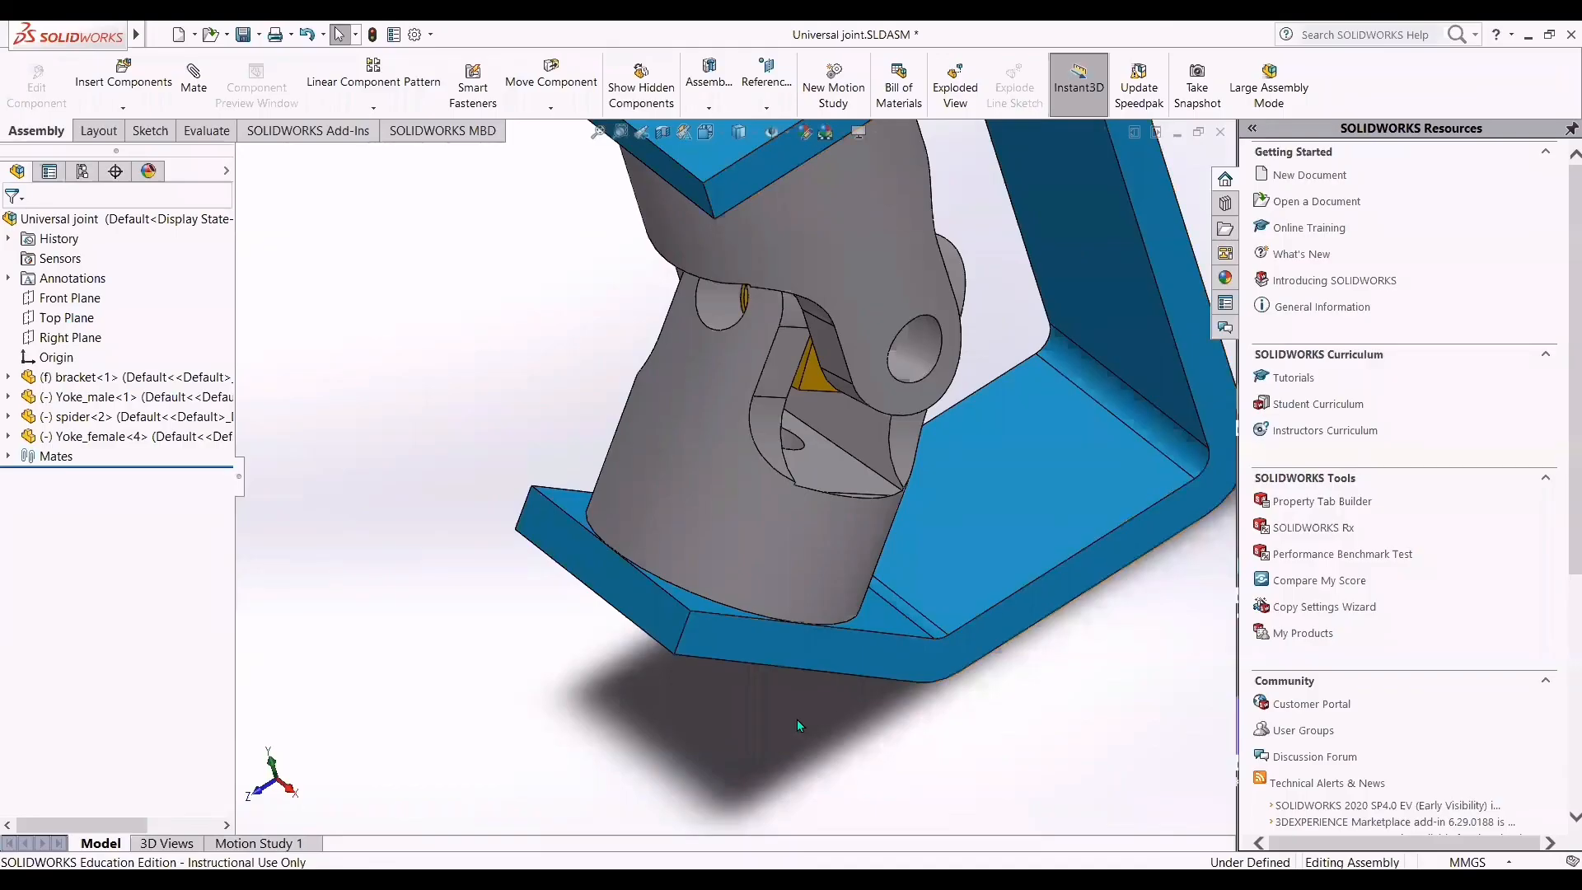
Step: Inspect the assembly in the front, bottom, top and left views, checking how the female yoke sits on the bracket's sloped flange
key("space")
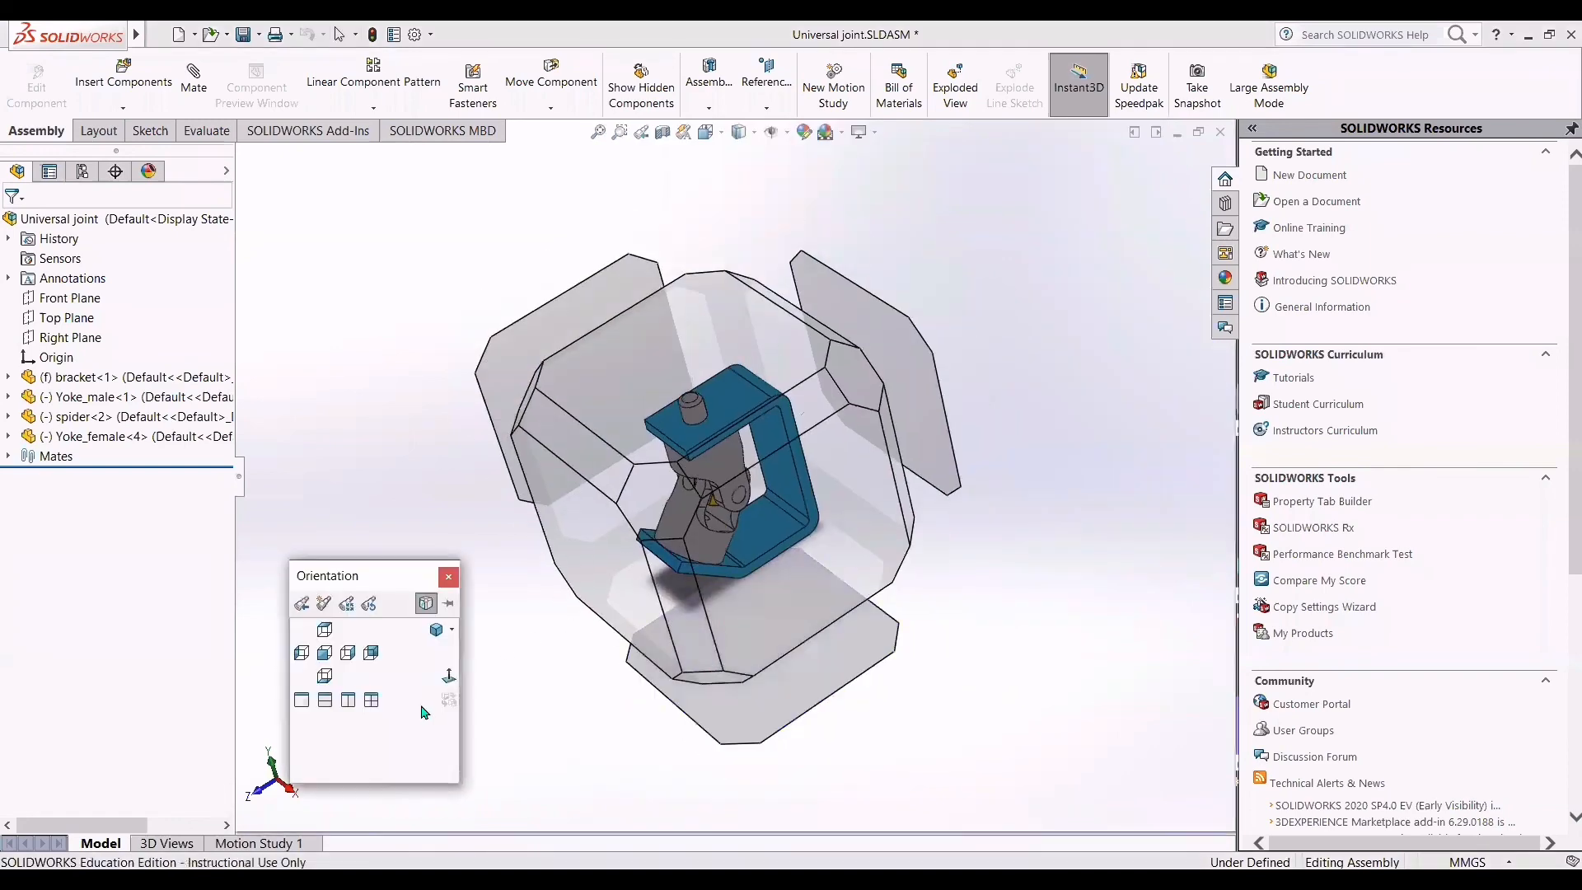
left_click(324, 654)
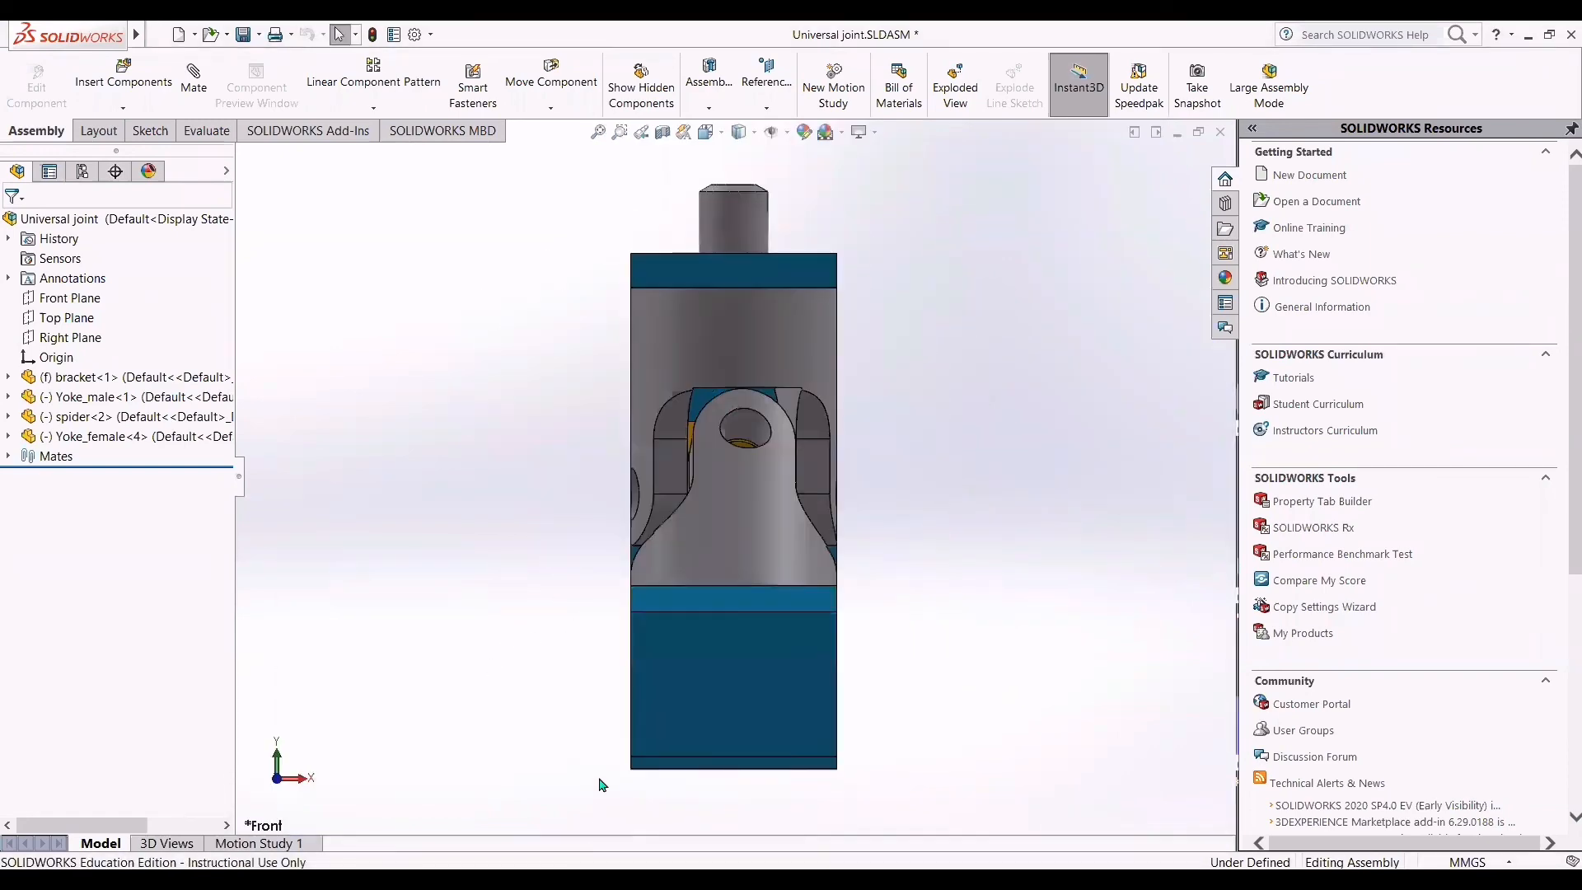
key("space")
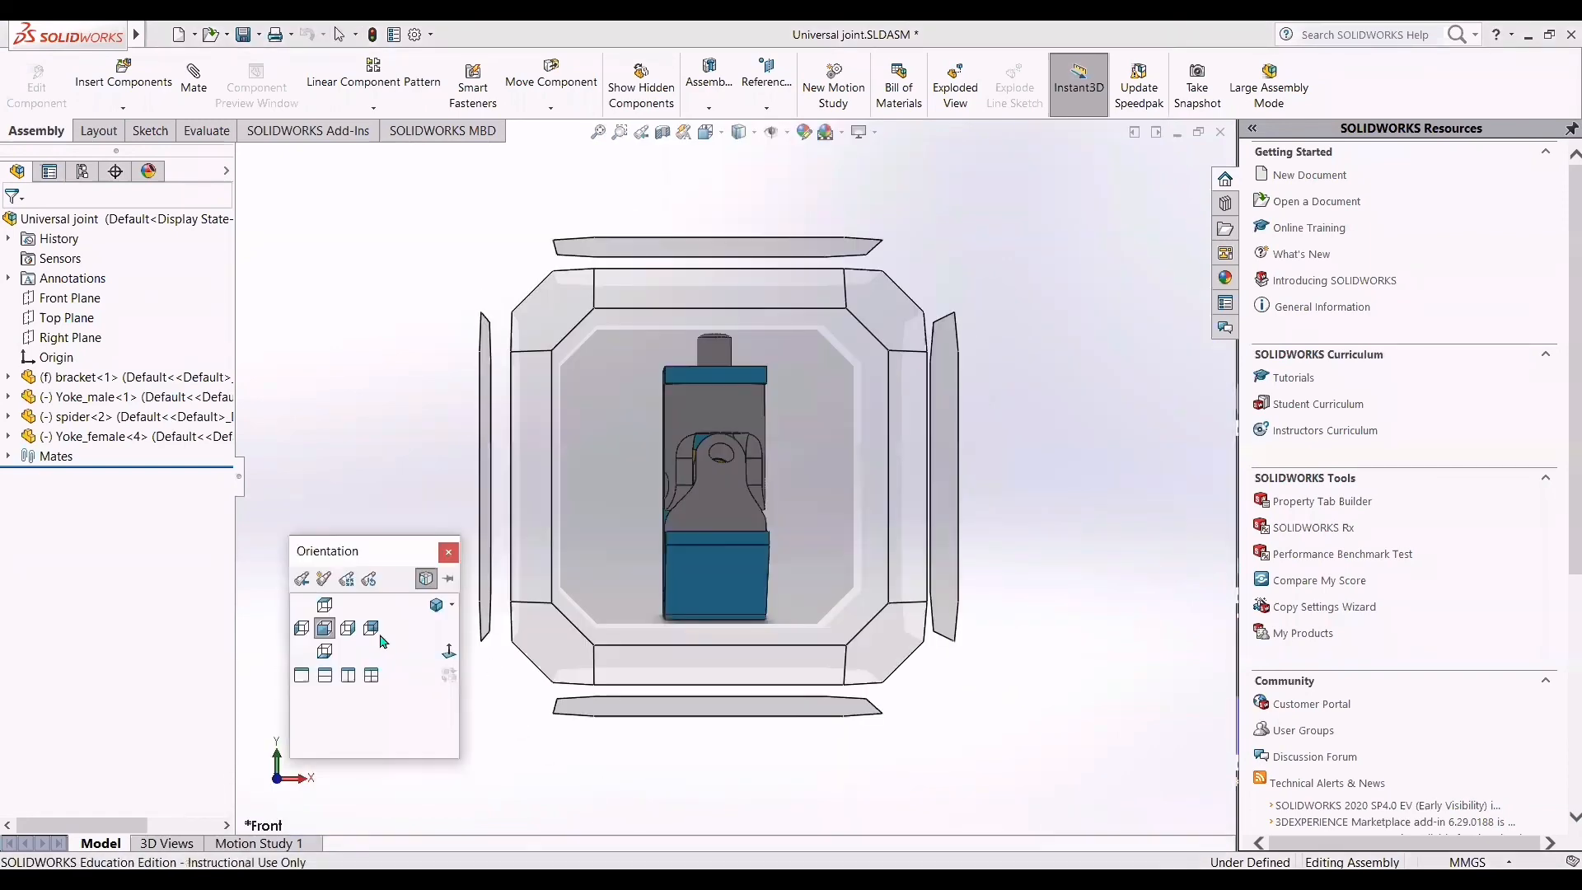
left_click(1147, 664)
key("ctrl+6")
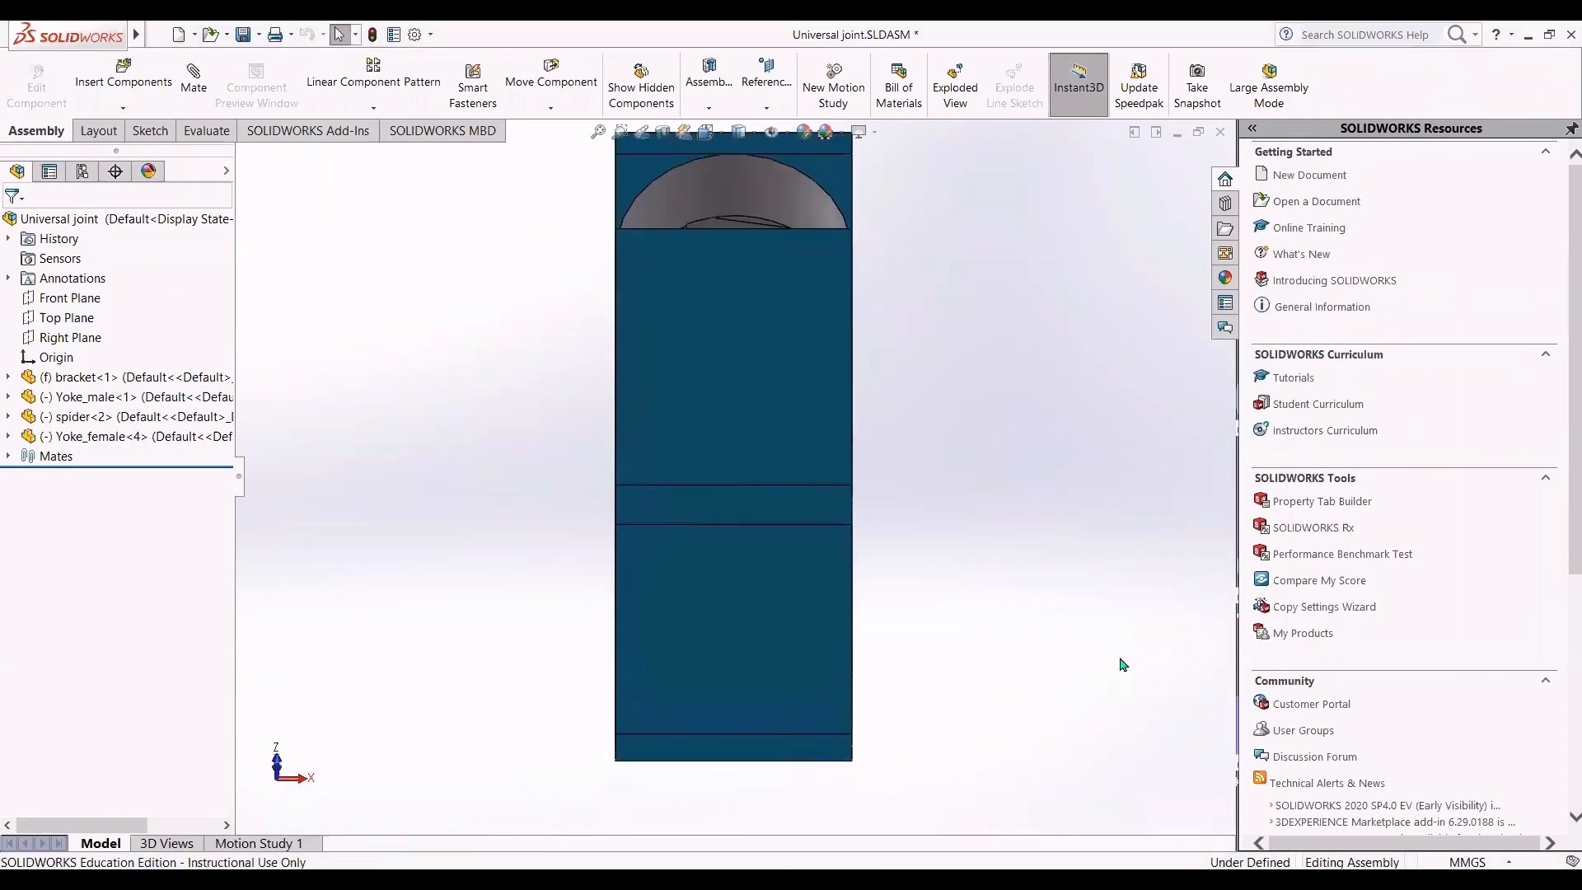
key("ctrl+7")
key("ctrl+1")
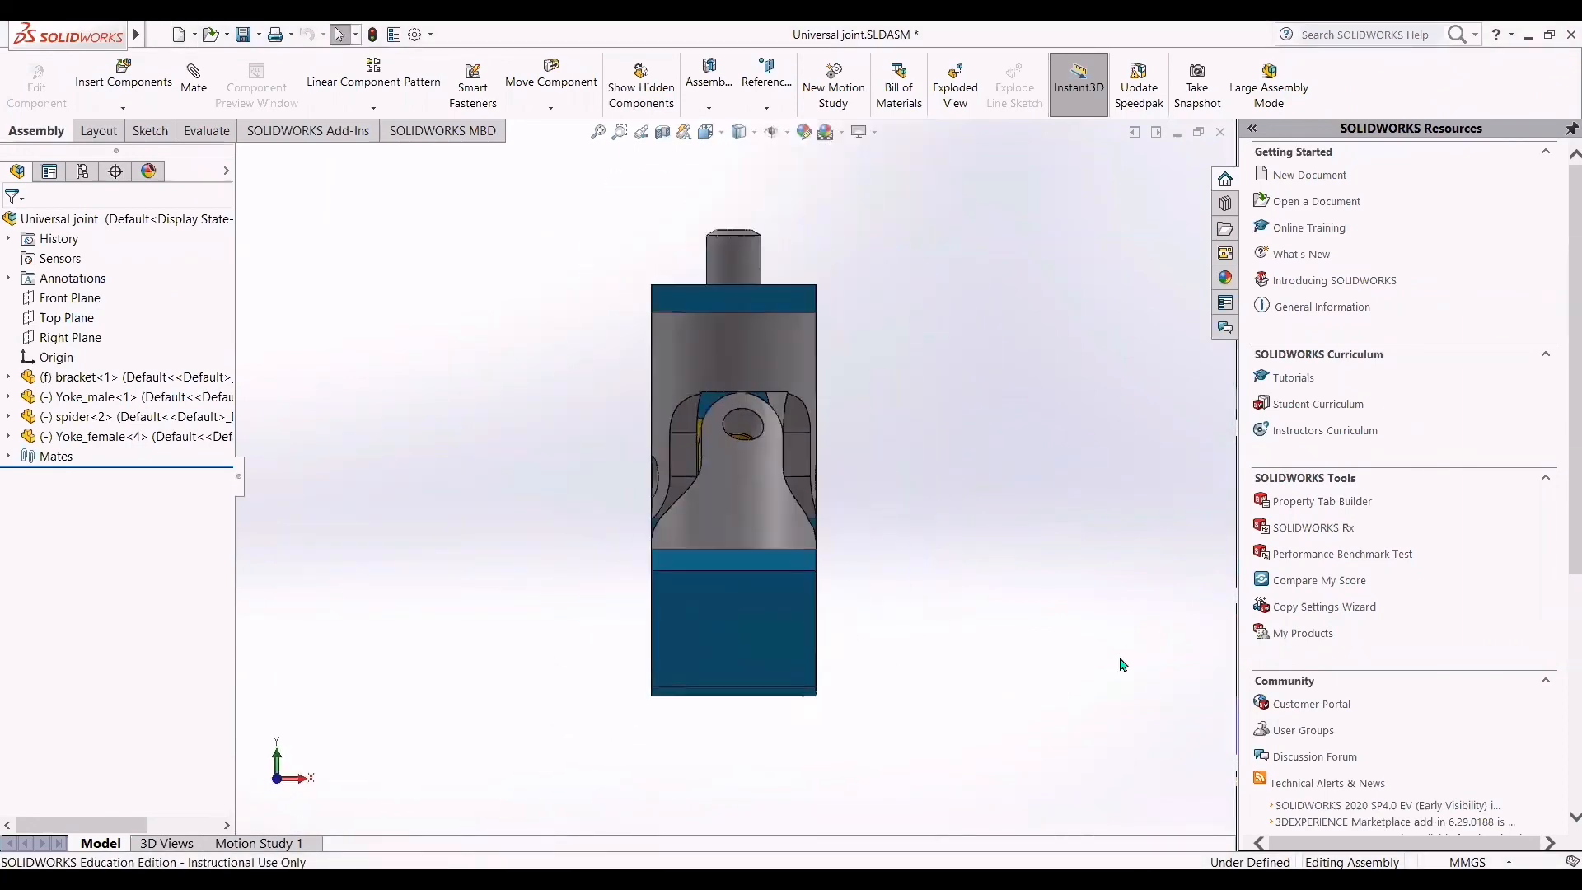
key("ctrl+5")
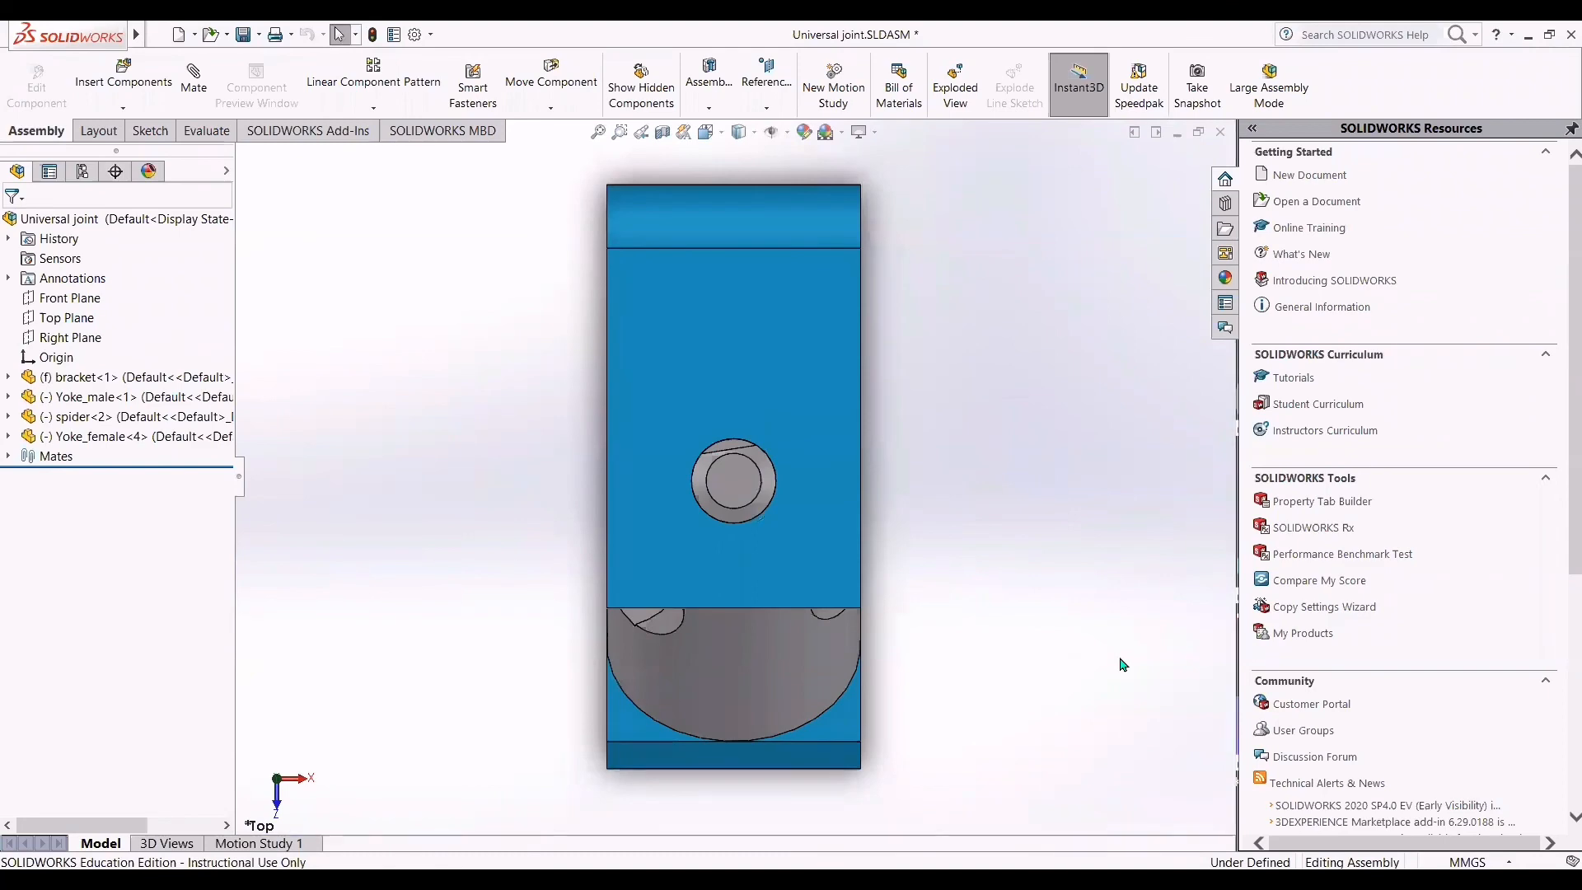
key("ctrl+3")
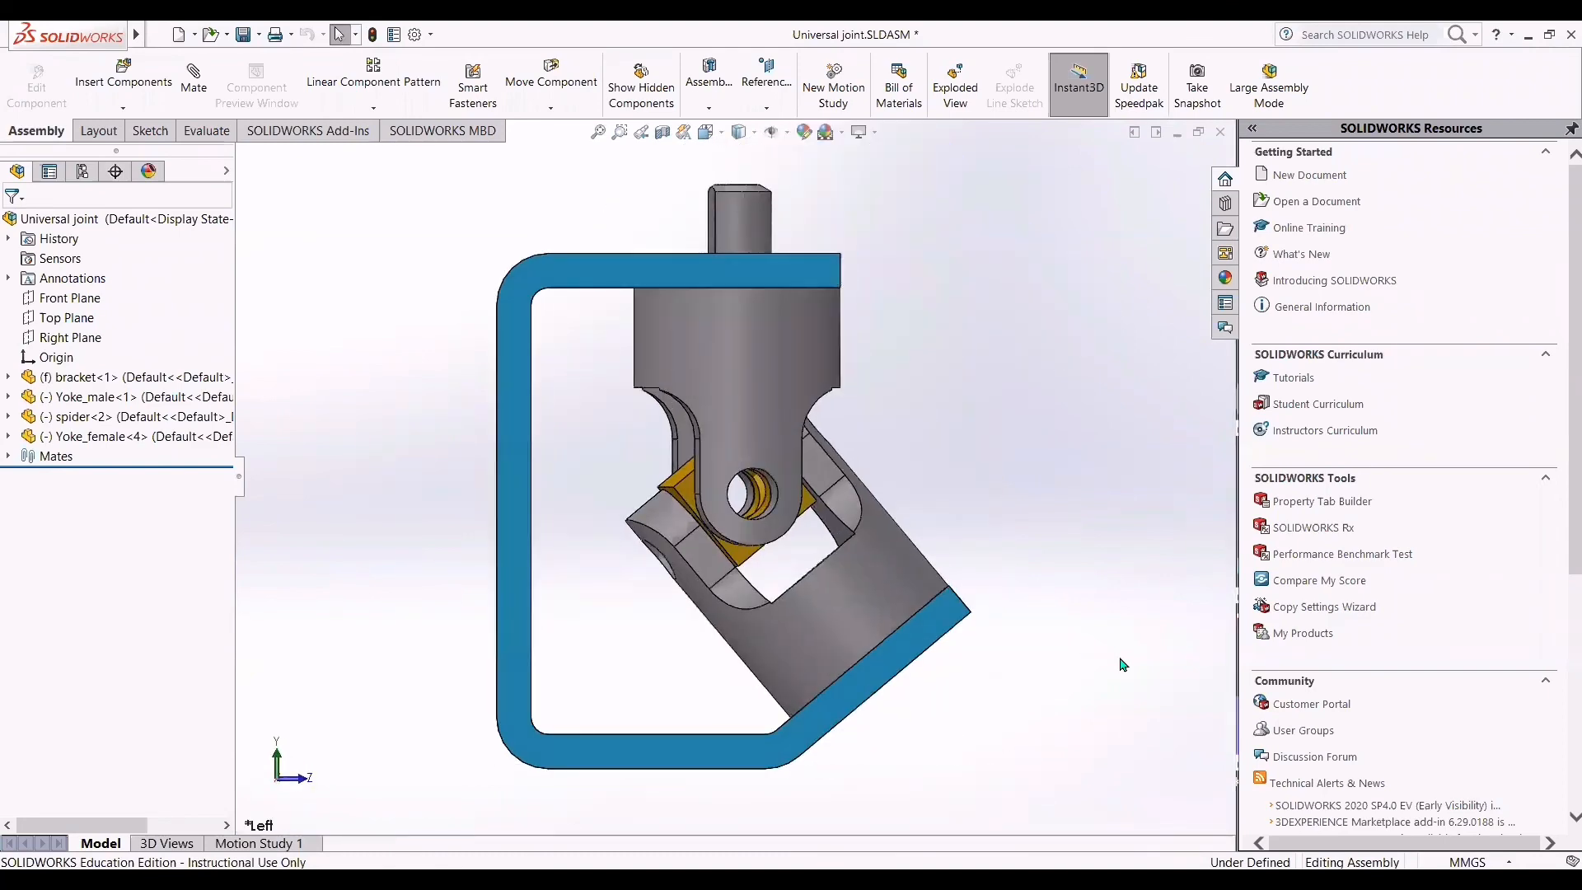
scroll(940, 722, "up", 2)
scroll(938, 722, "down", 2)
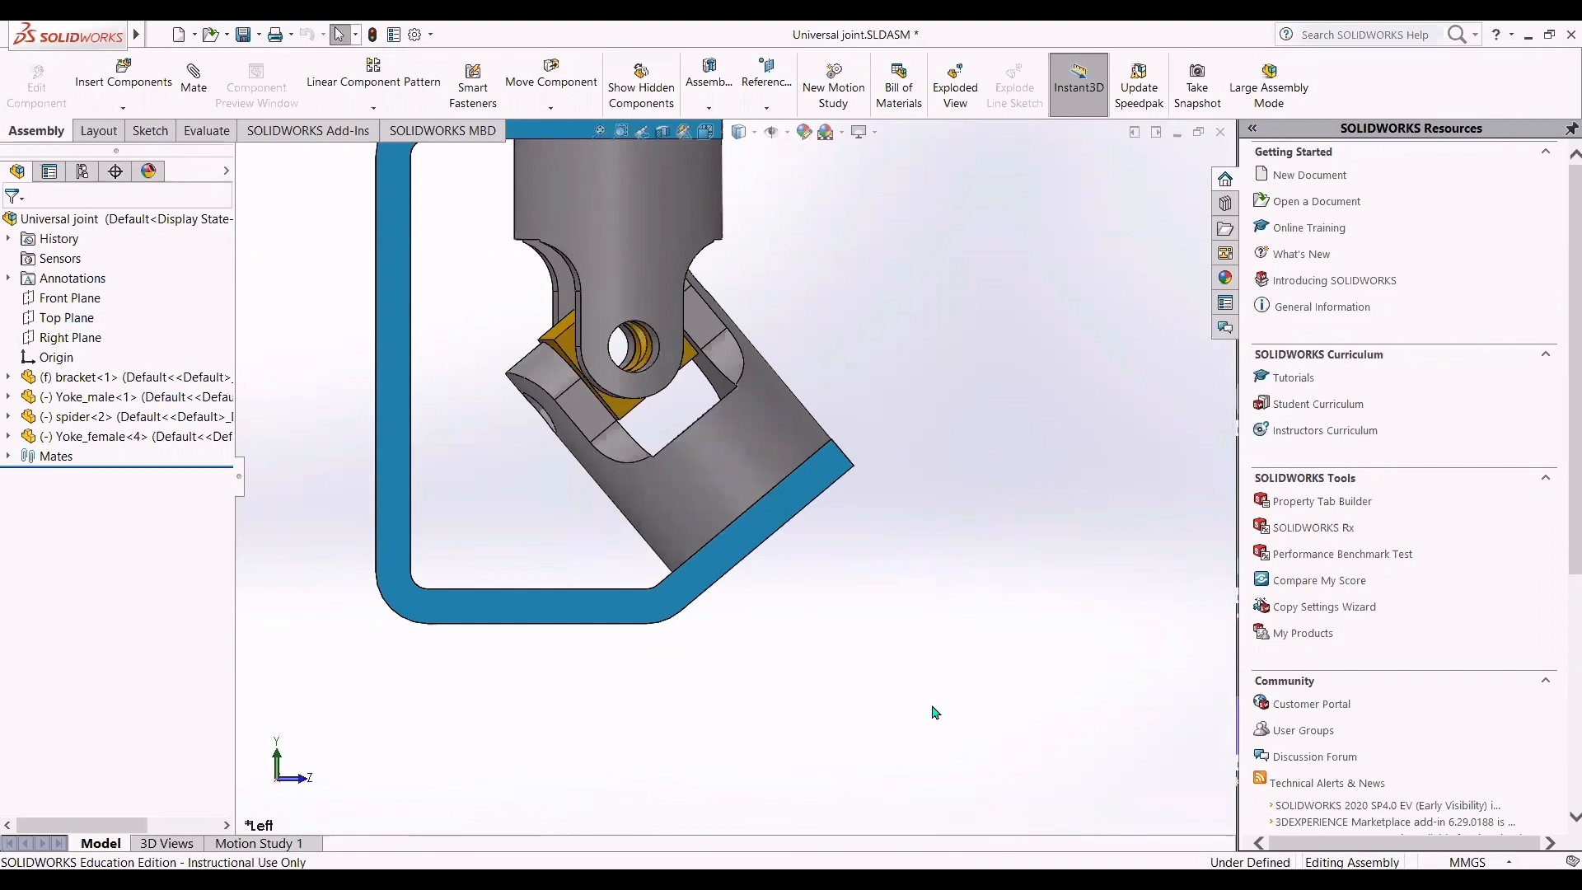
Step: Examine the contact between the female yoke's base and the bracket's sloped flange with the magnifying glass, and return to the isometric view
scroll(755, 561, "down", 2)
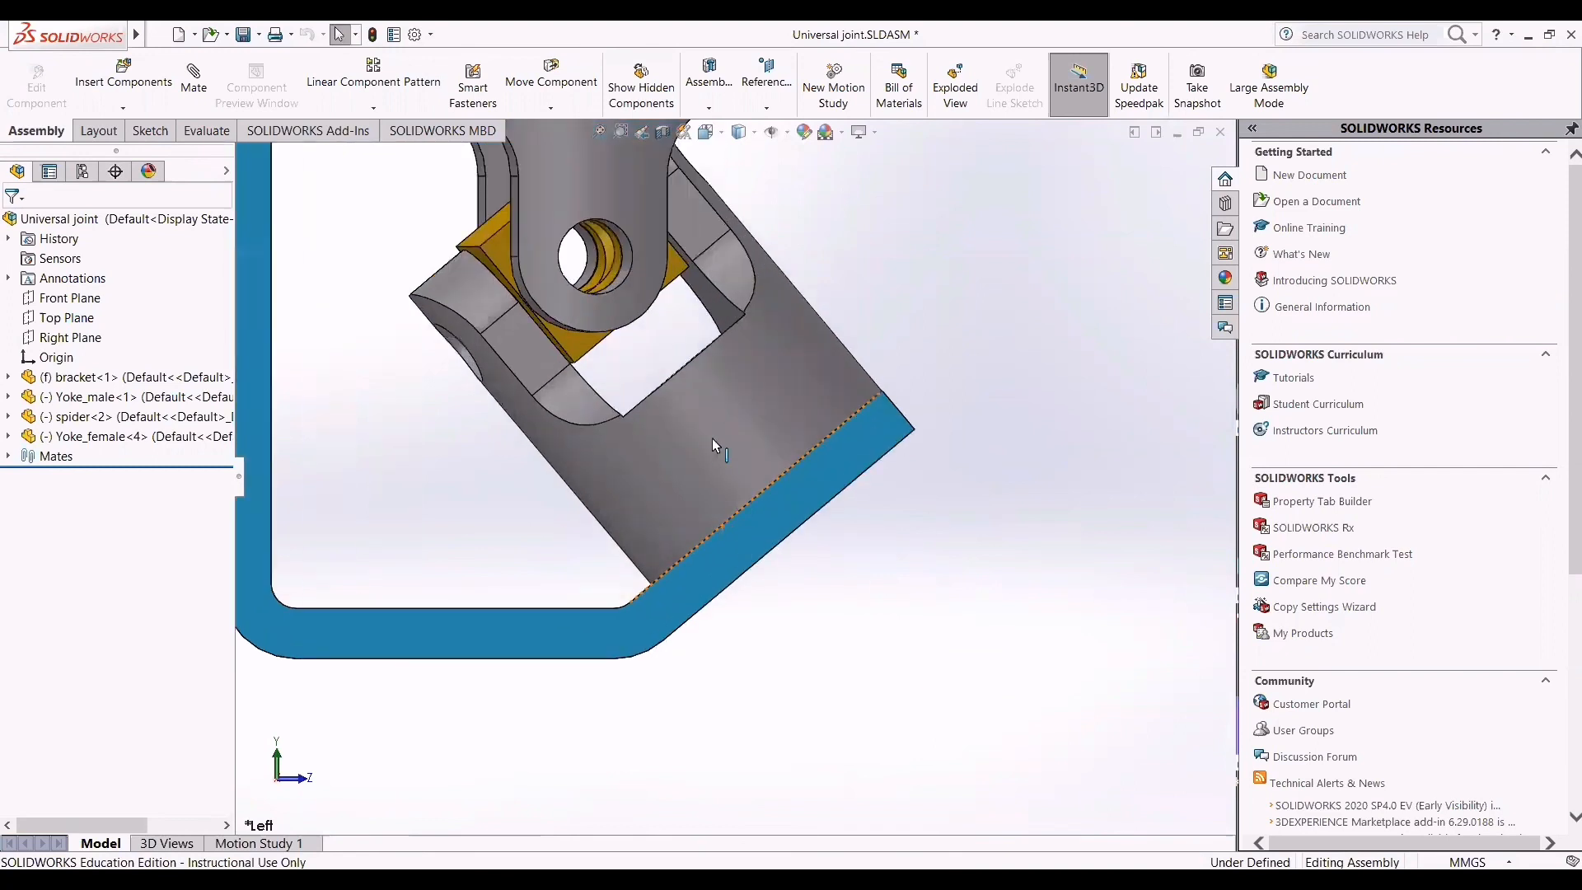
scroll(831, 590, "up", 2)
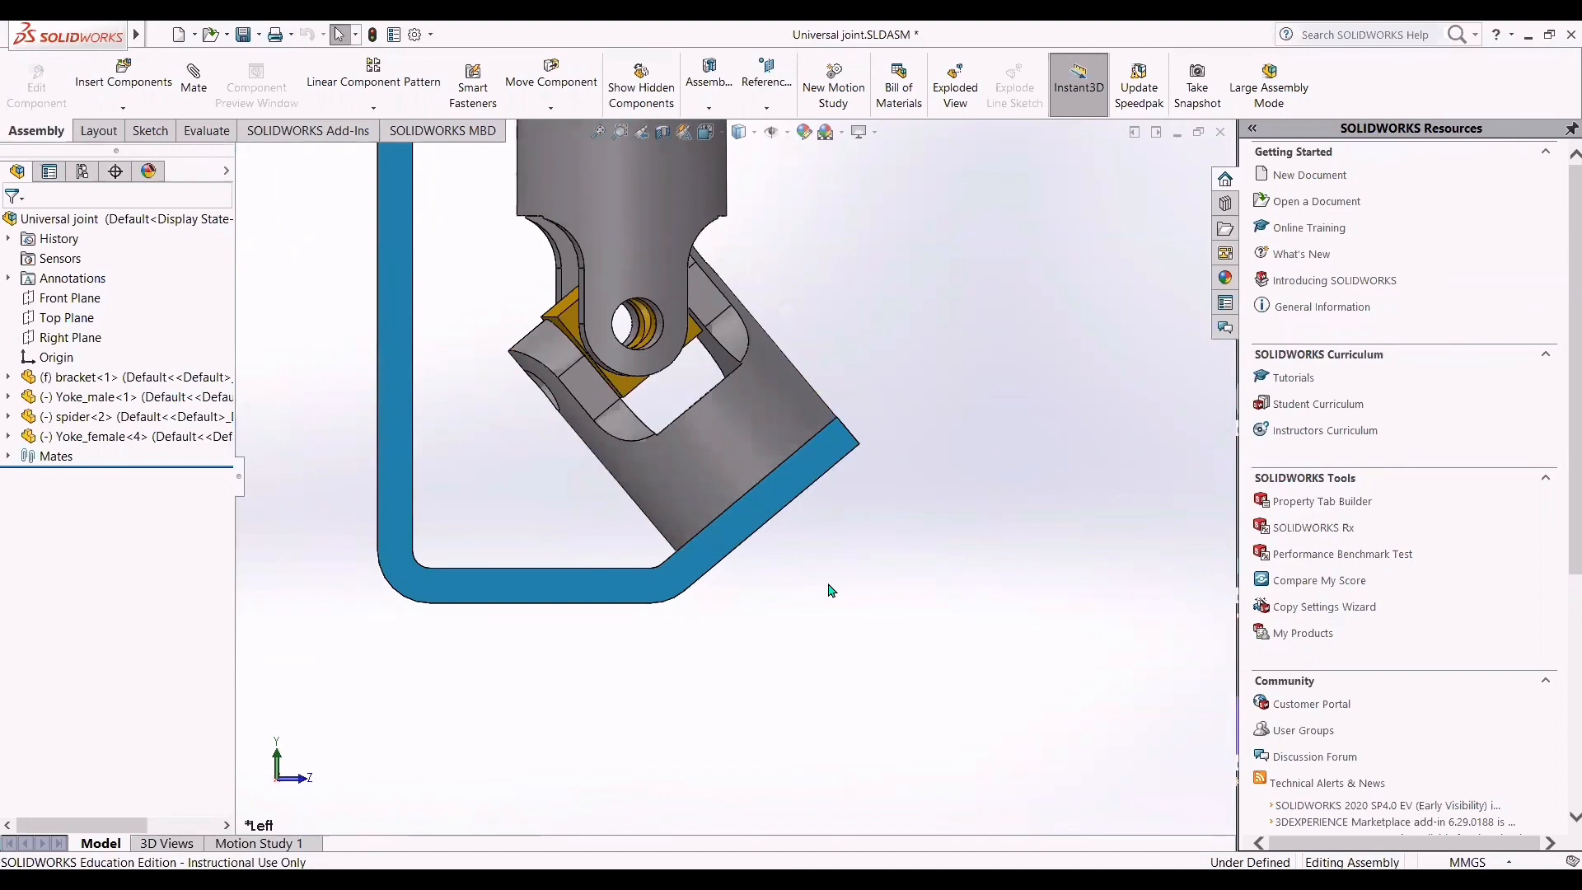
key("g")
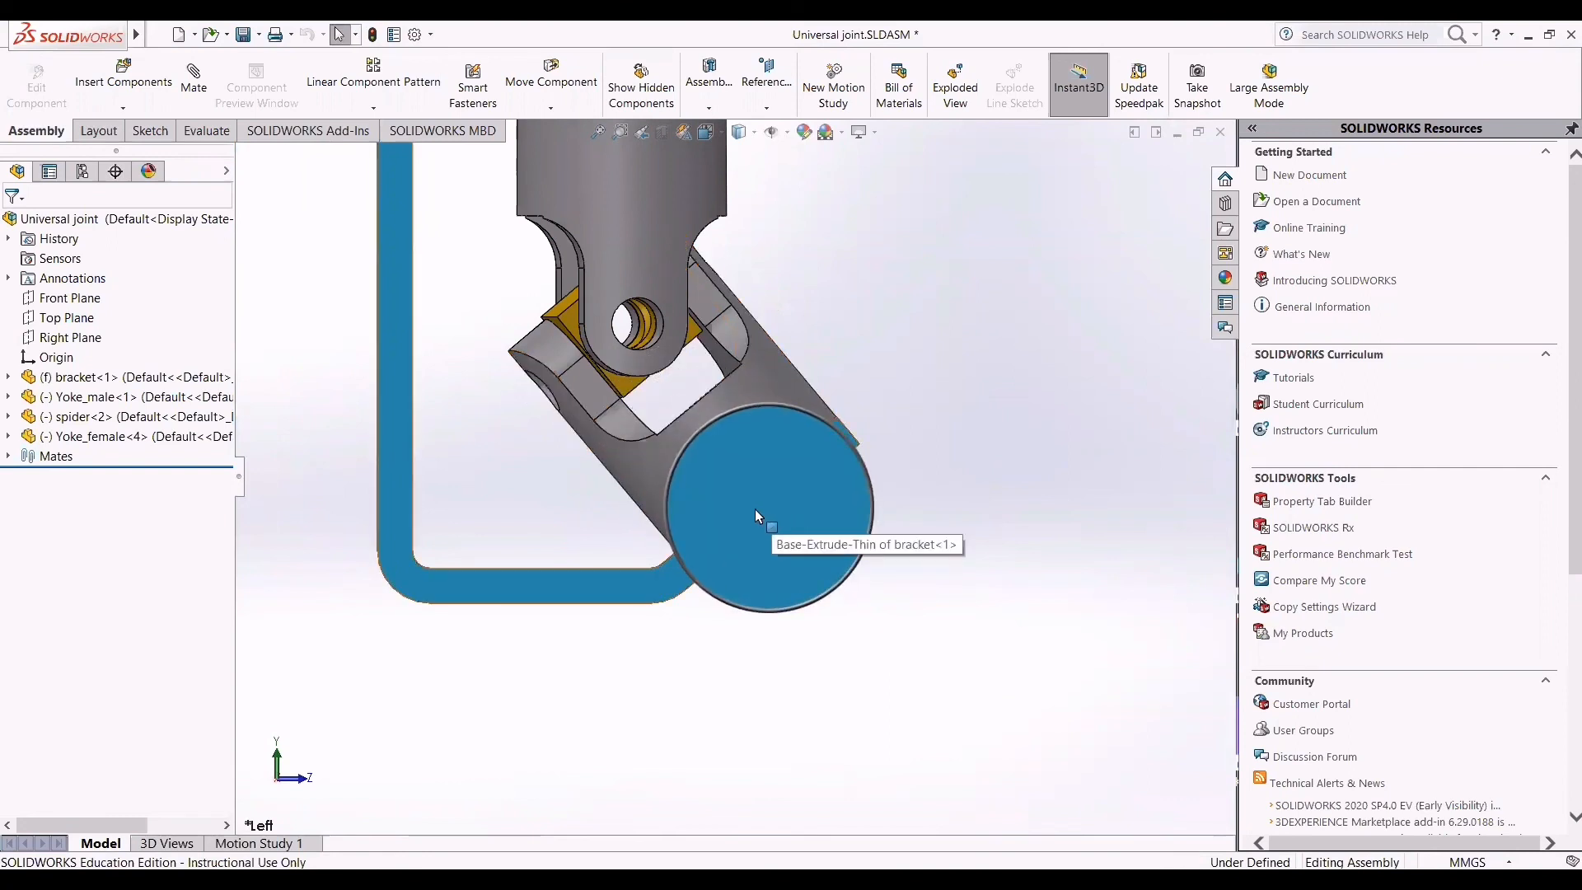
key("Escape")
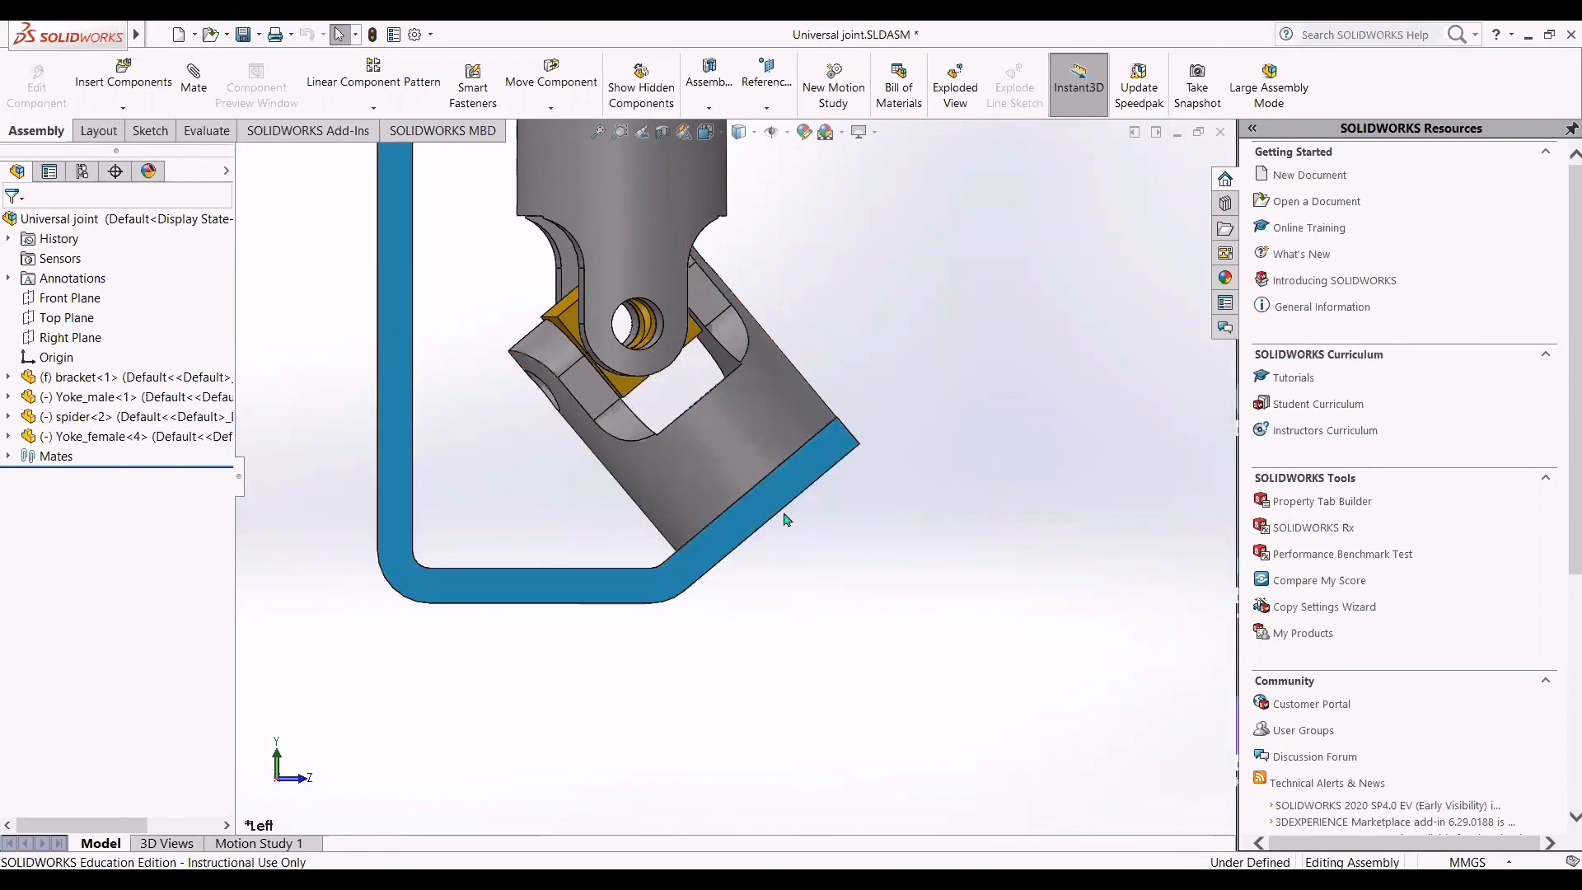
scroll(787, 519, "down", 6)
key("g")
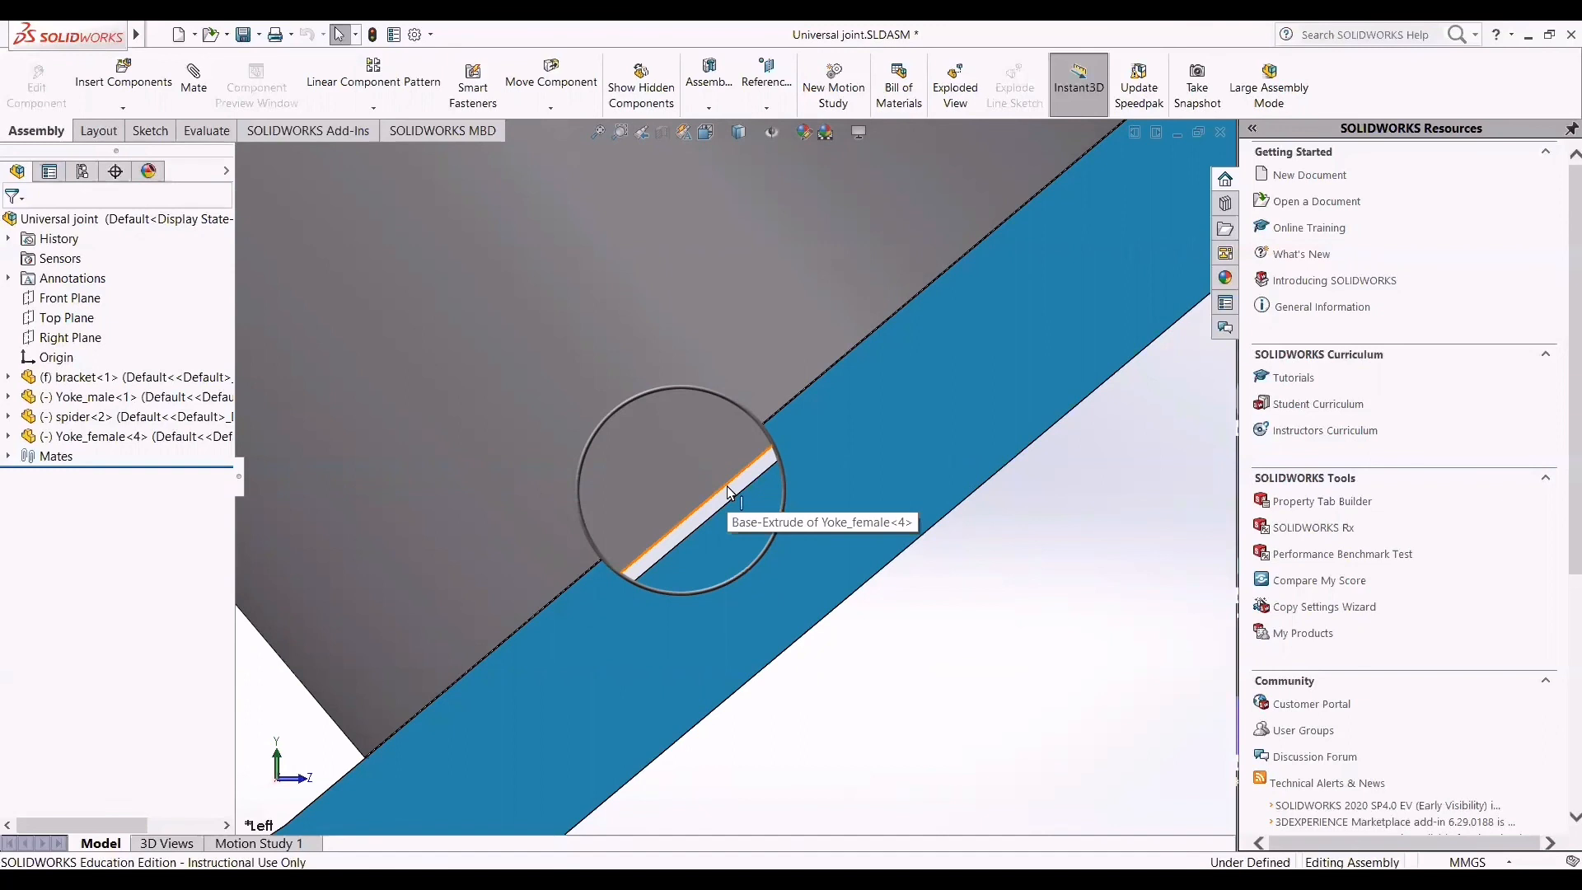
key("Escape")
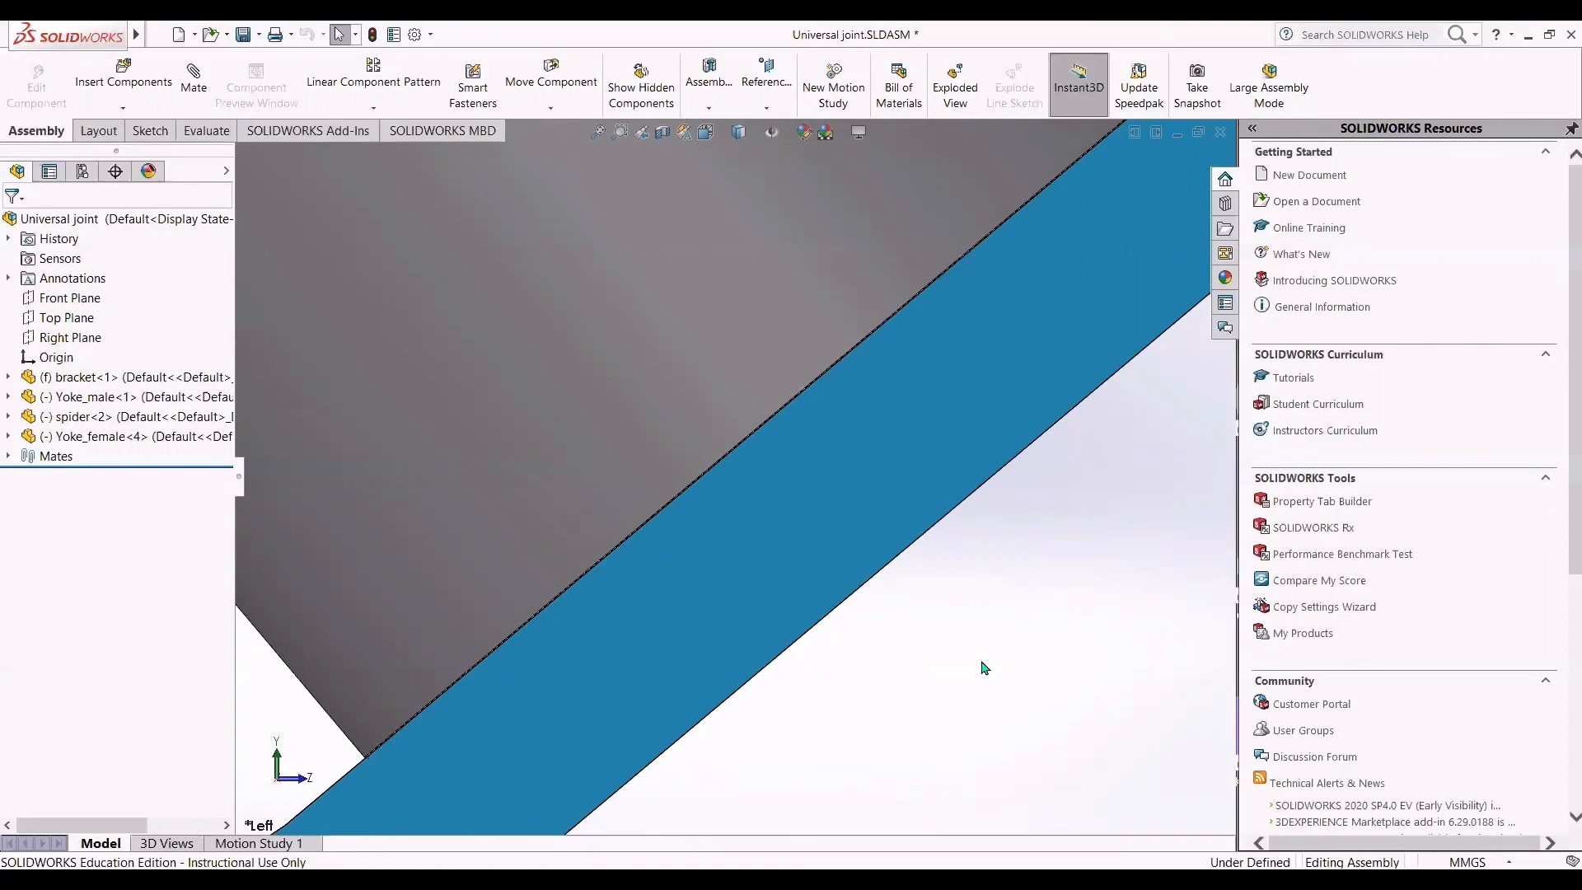
key("ctrl+7")
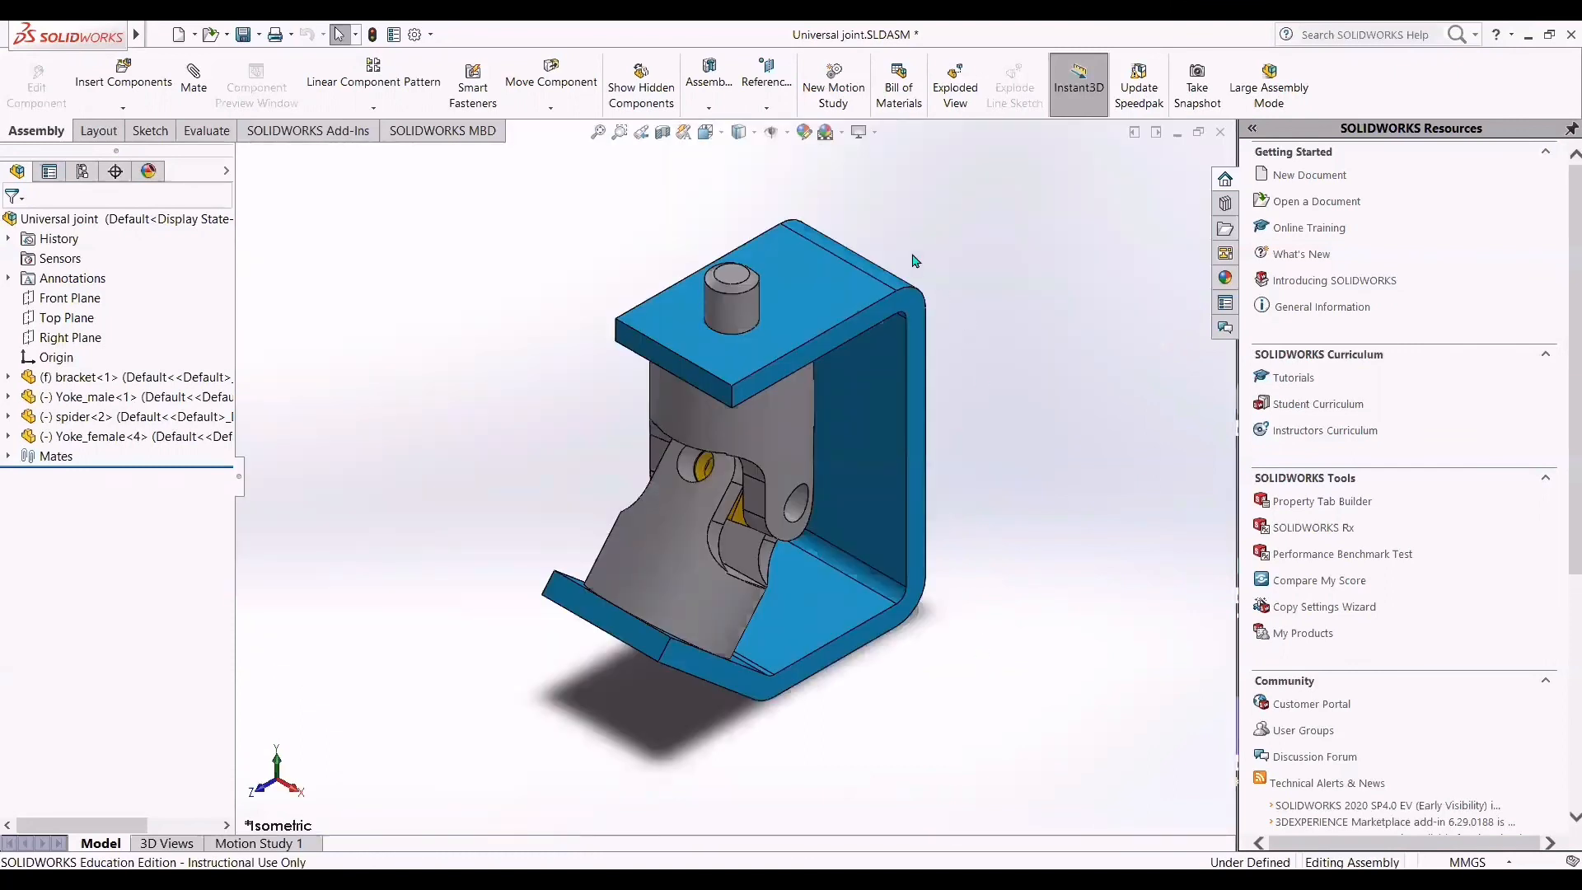